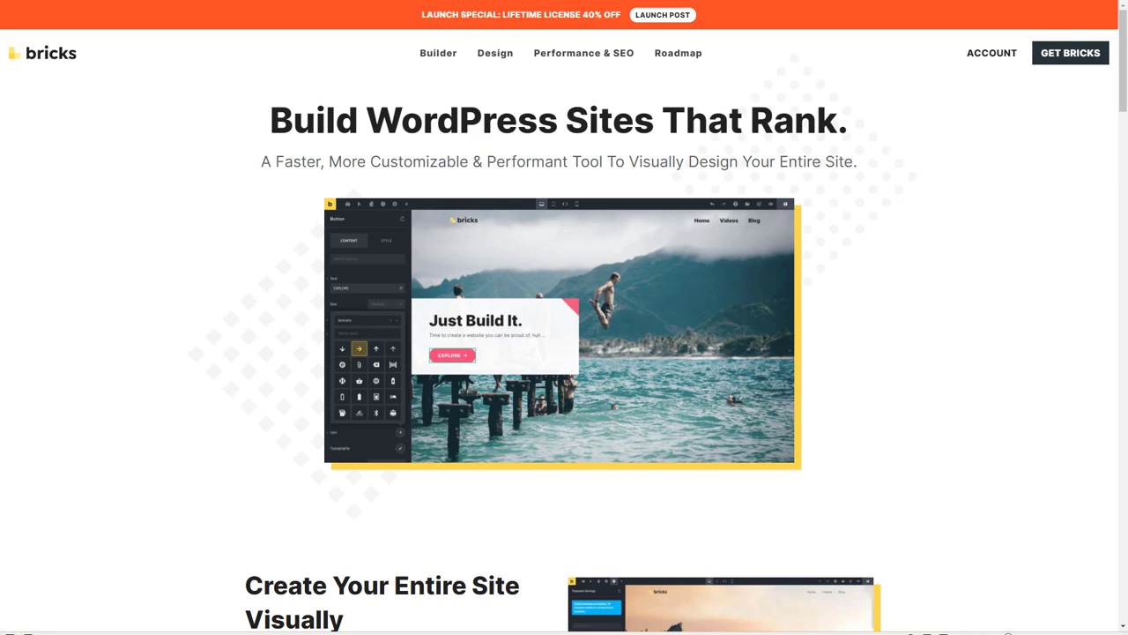
- Look through the Bricks home page's feature sections and open the site's Roadmap
scroll(954, 419, "down", 10)
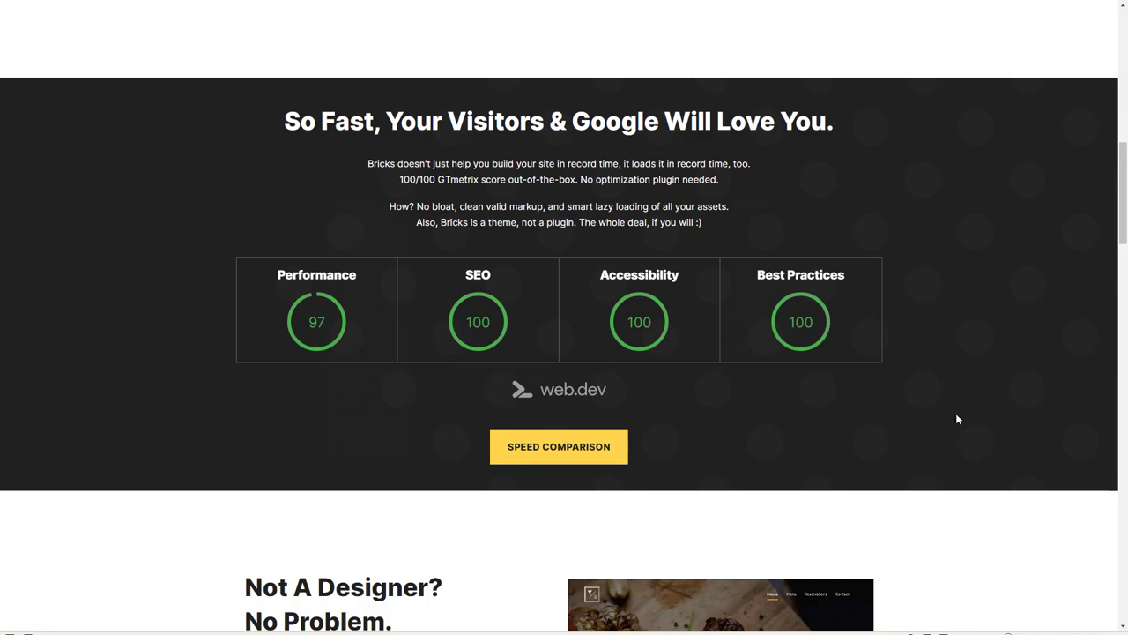
scroll(940, 259, "up", 10)
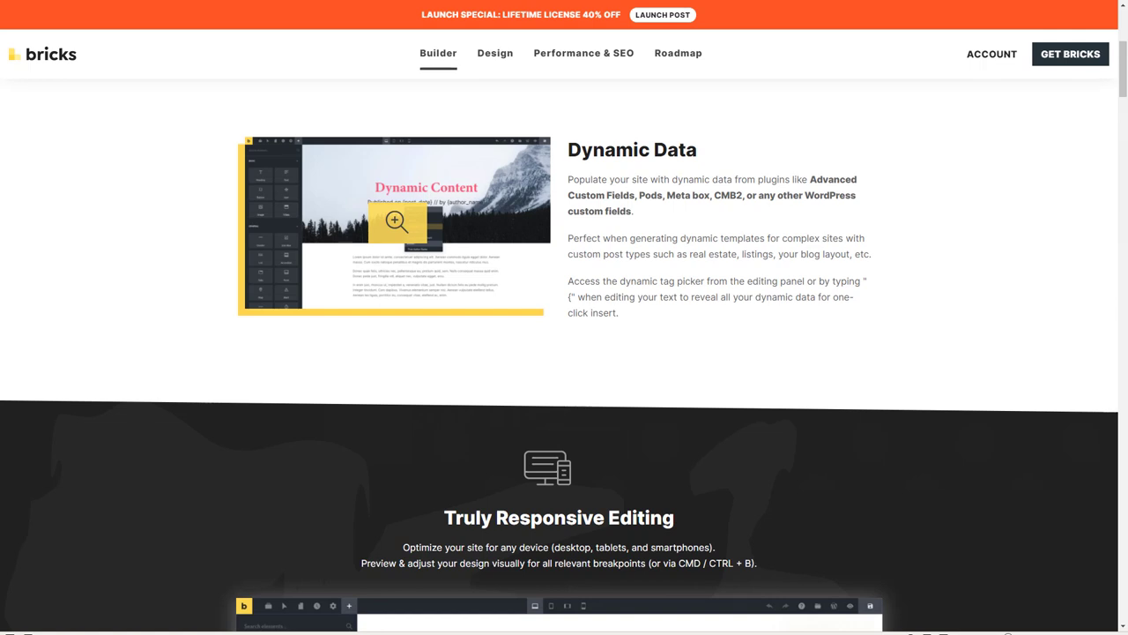
left_click(679, 60)
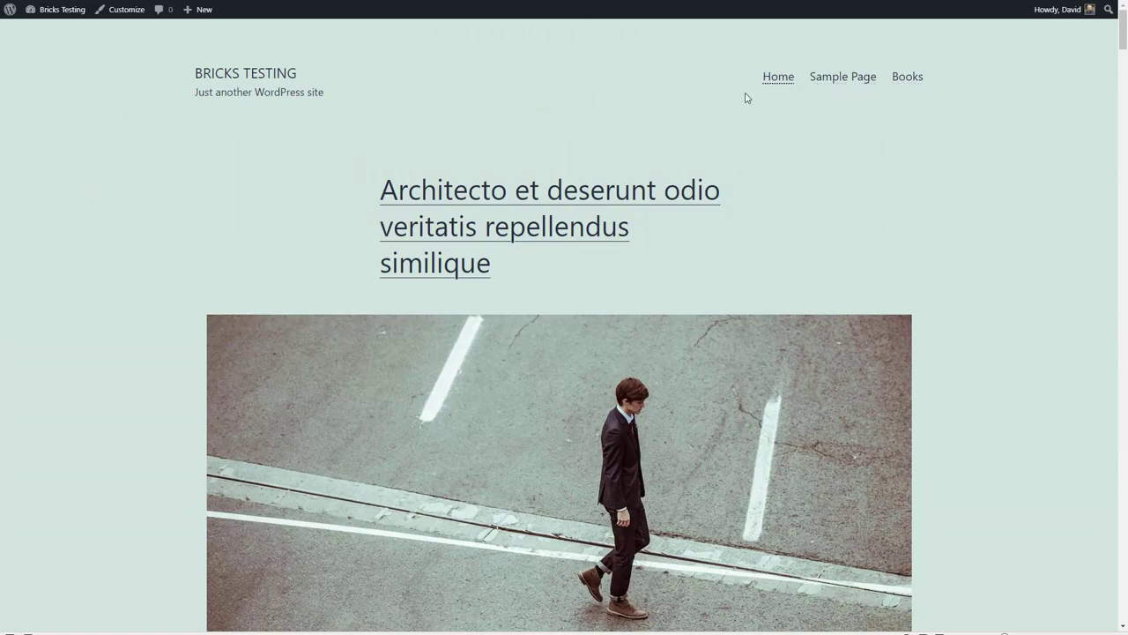
- Look through the blog posts on the Bricks Testing site's front page
scroll(162, 189, "down", 12)
scroll(162, 190, "down", 10)
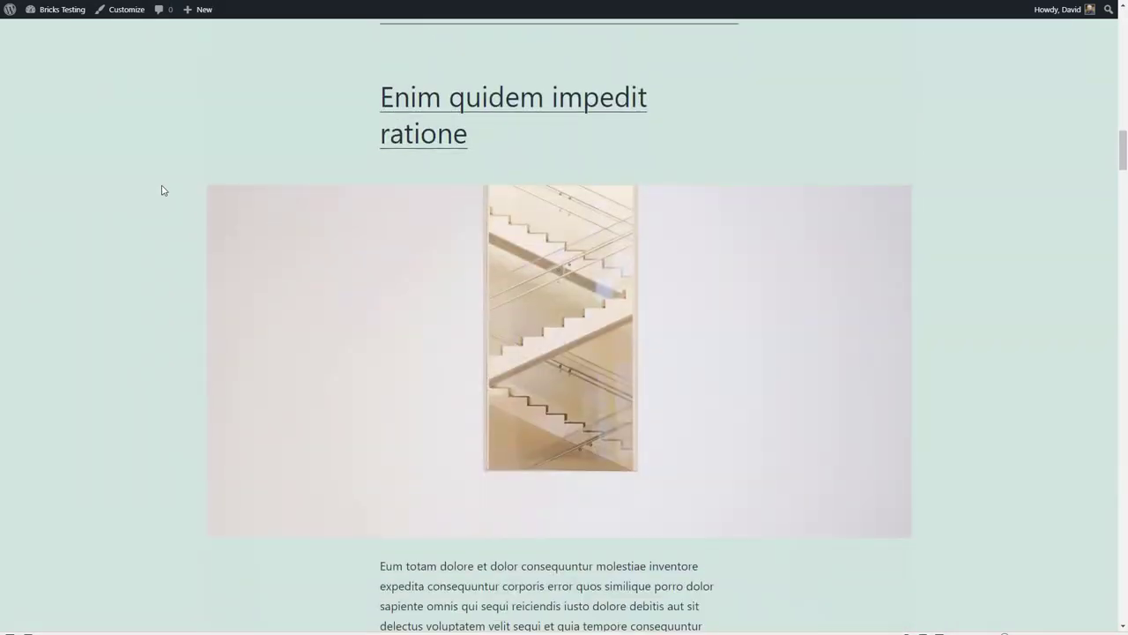
scroll(162, 190, "up", 15)
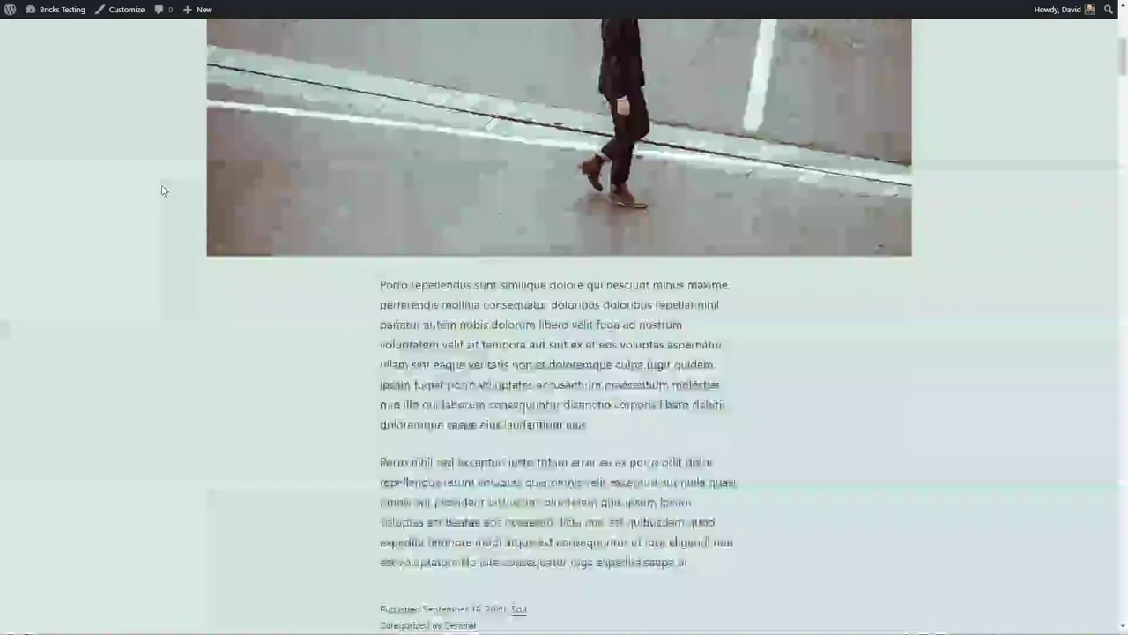
scroll(162, 190, "up", 8)
- Go to the Bricks Testing site's WordPress dashboard and view its installed plugins
left_click(44, 29)
mouse_move(76, 219)
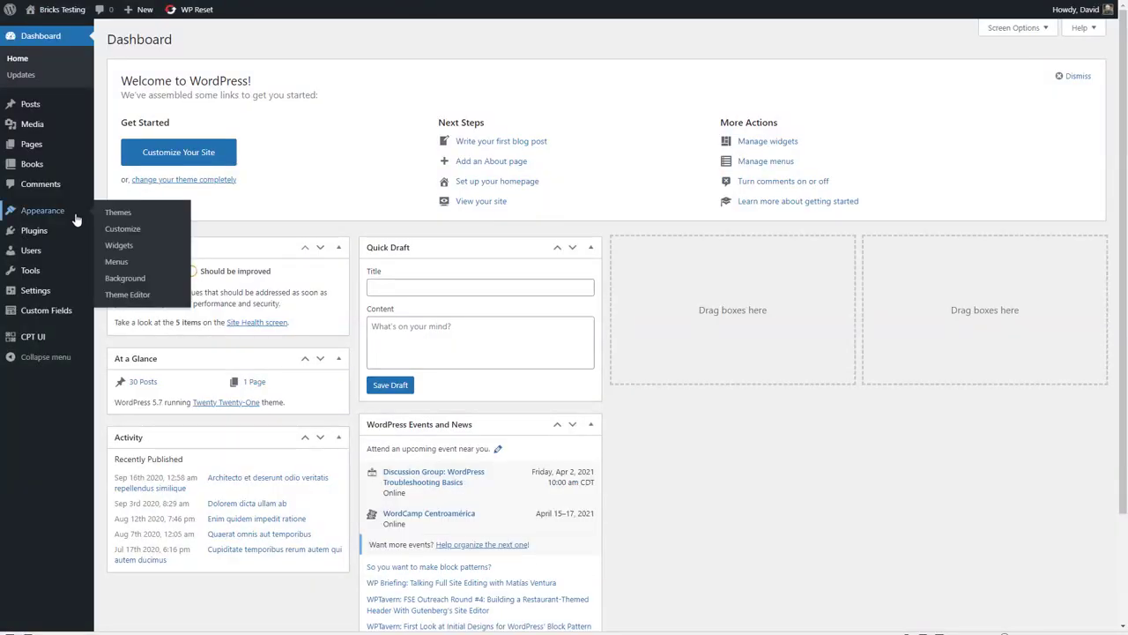
left_click(126, 235)
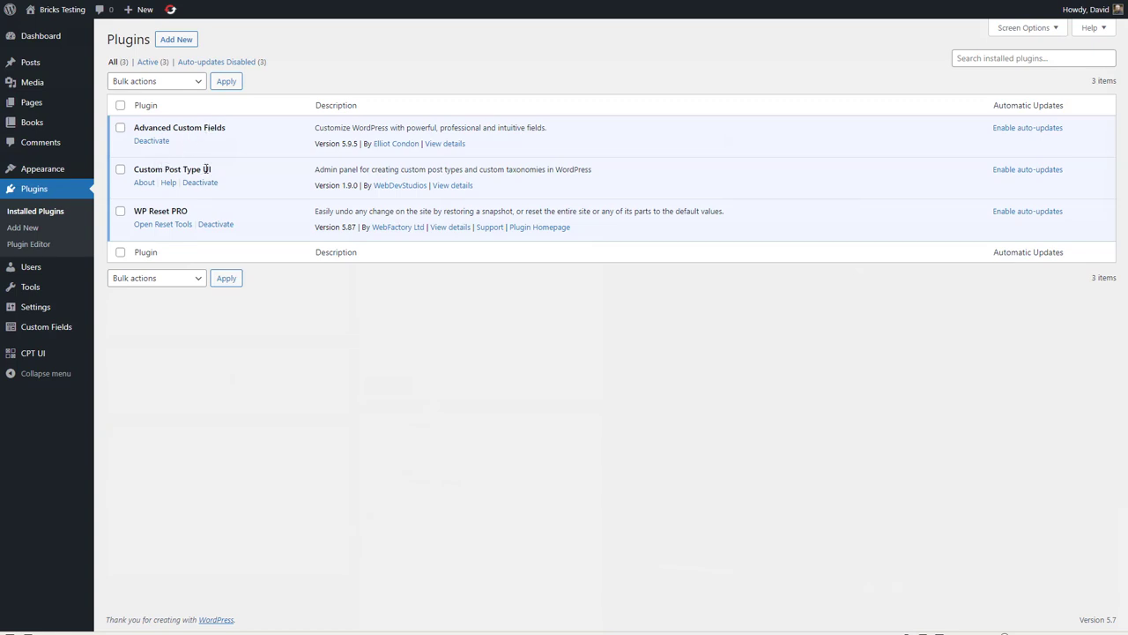
- Show all books, open The Sea Queen for editing and dismiss the block editor's welcome guide
mouse_move(46, 126)
left_click(56, 149)
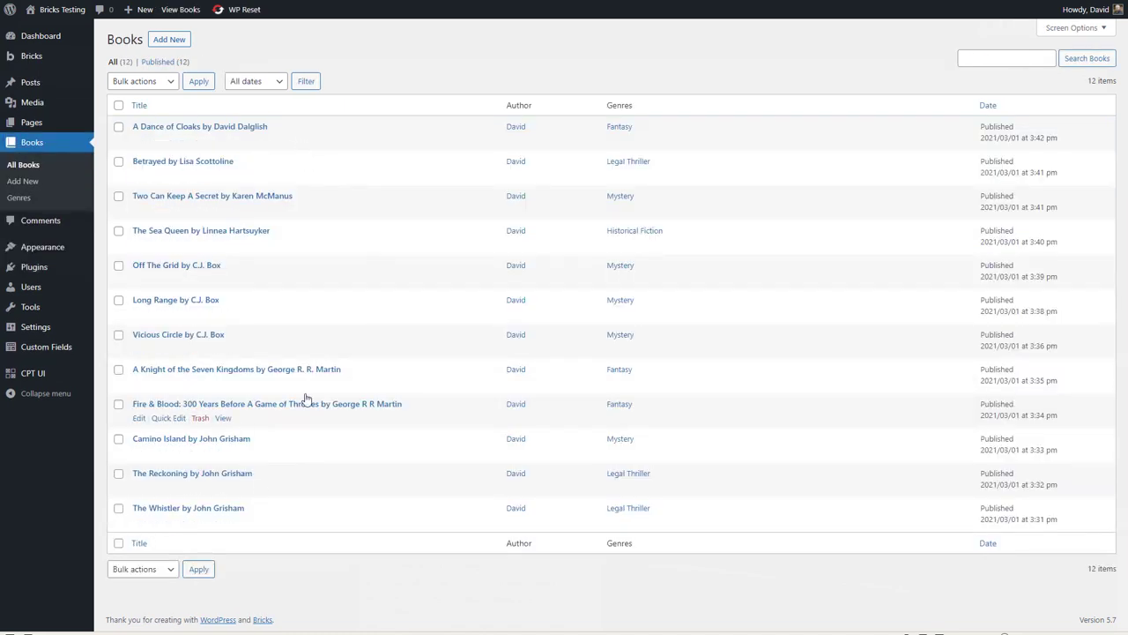
left_click(201, 230)
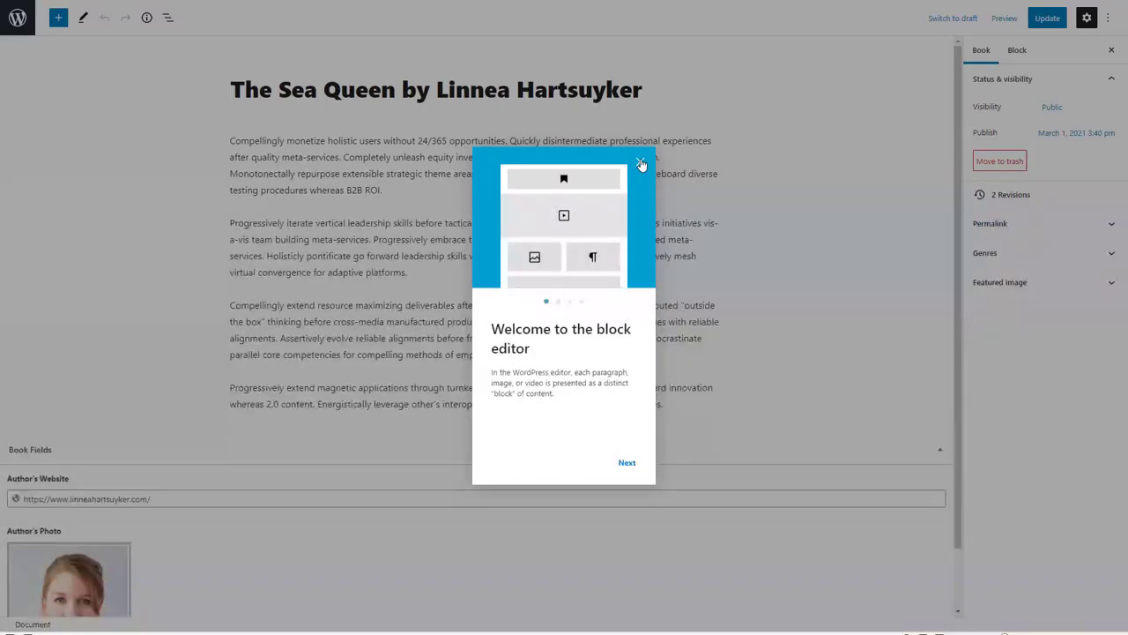
key("Escape")
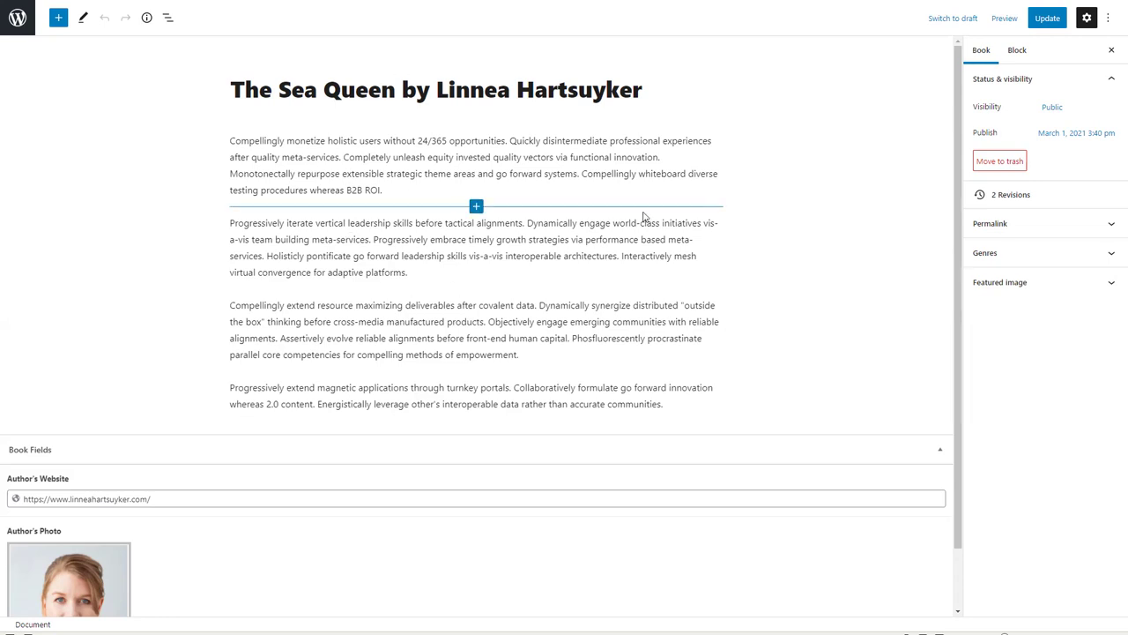
- Examine the book's genres, featured image and its Book Fields for the author's website and photo
left_click(985, 252)
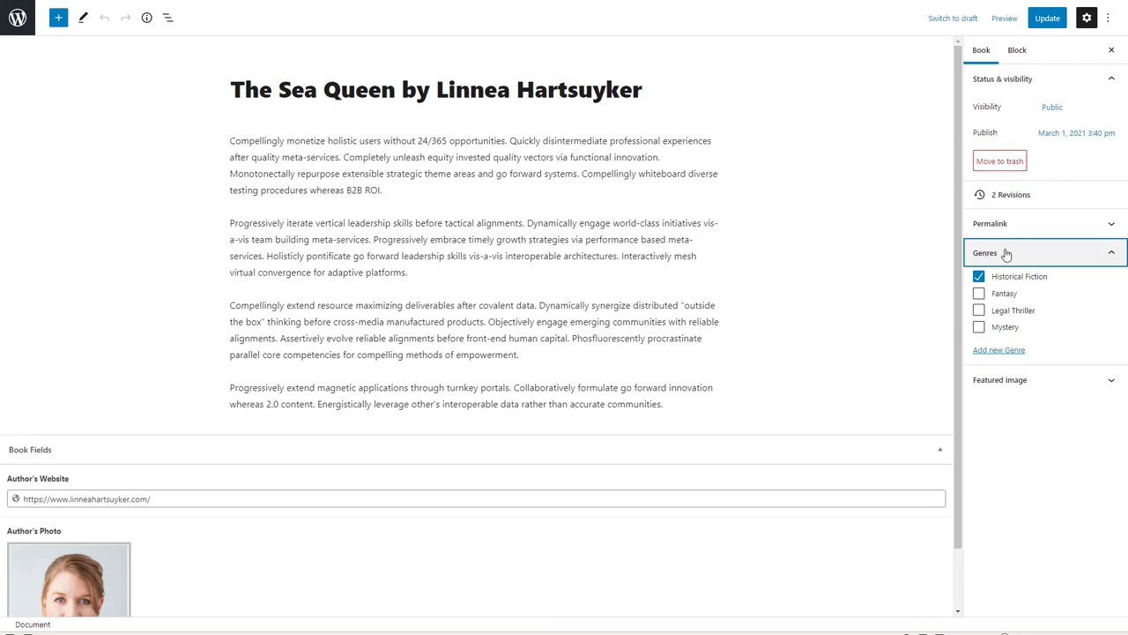
left_click(1018, 380)
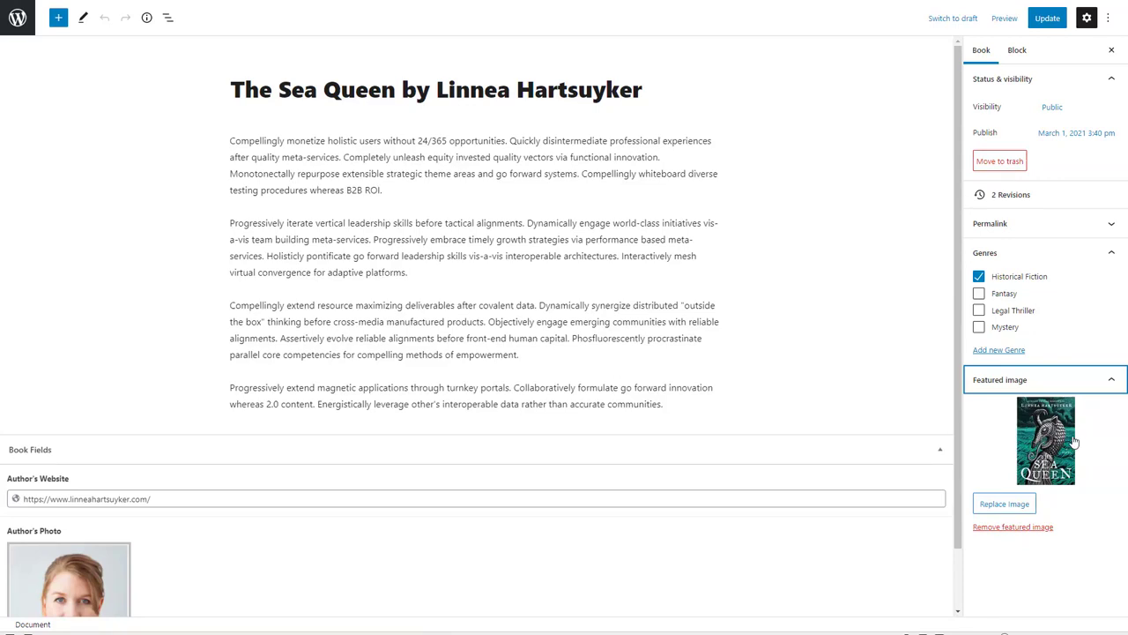
scroll(252, 413, "down", 2)
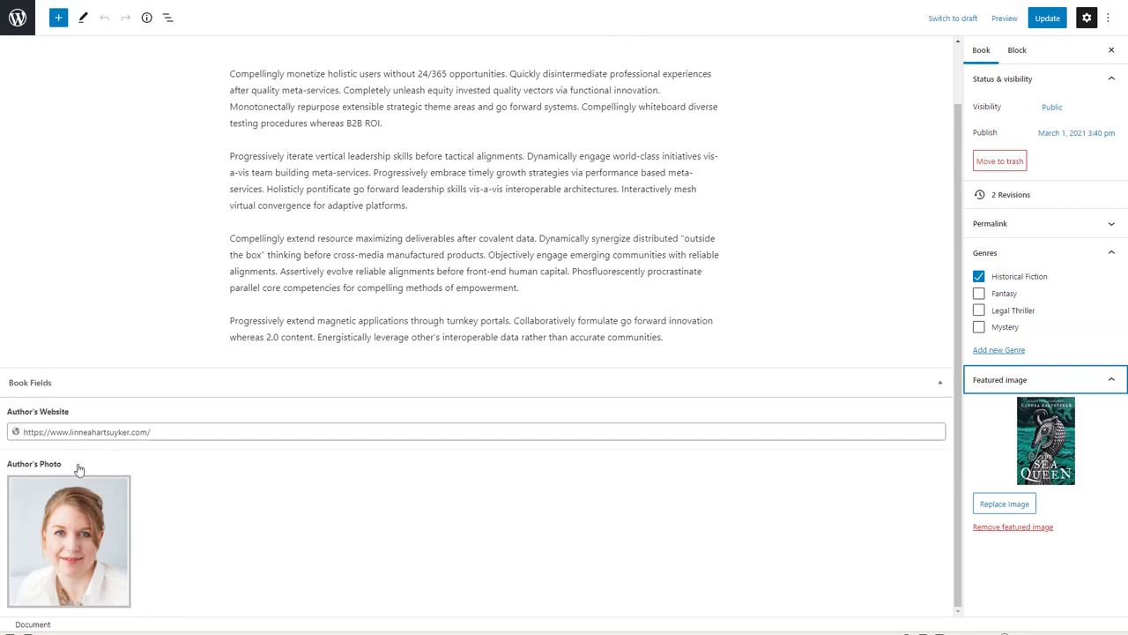
mouse_move(132, 489)
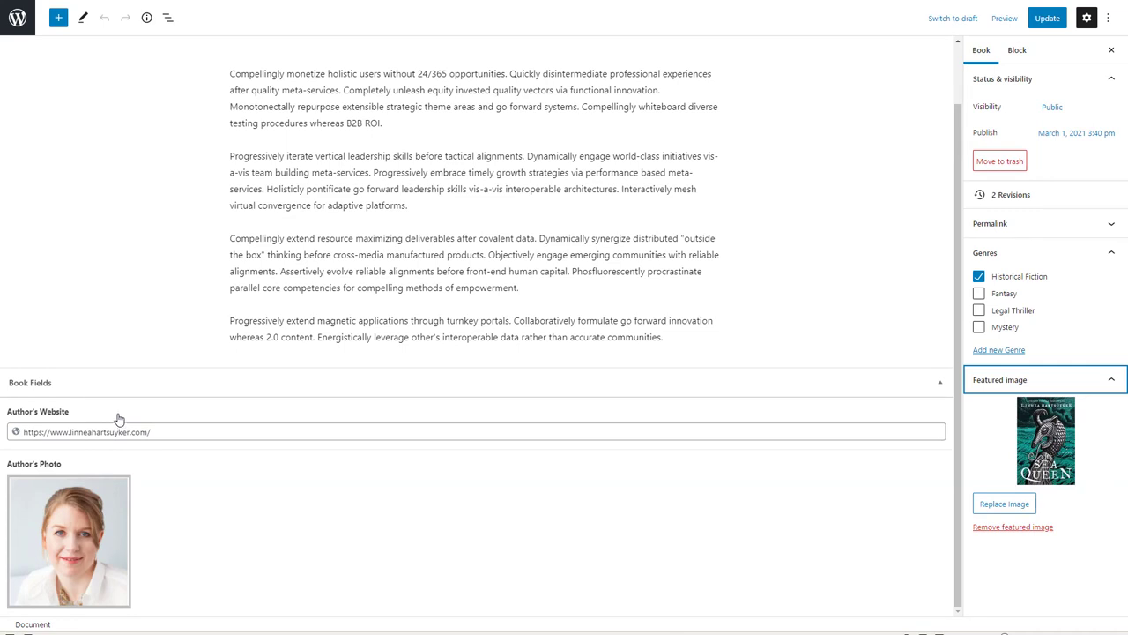
scroll(117, 416, "up", 2)
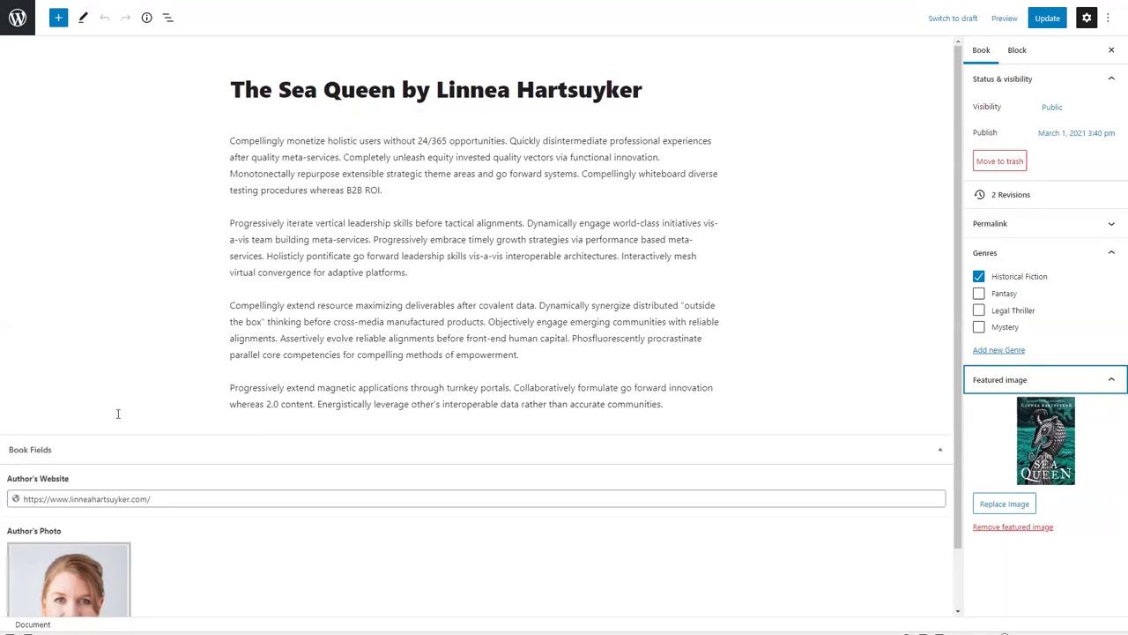
- Leave the book editor for the books list and open the site's Themes page
left_click(18, 17)
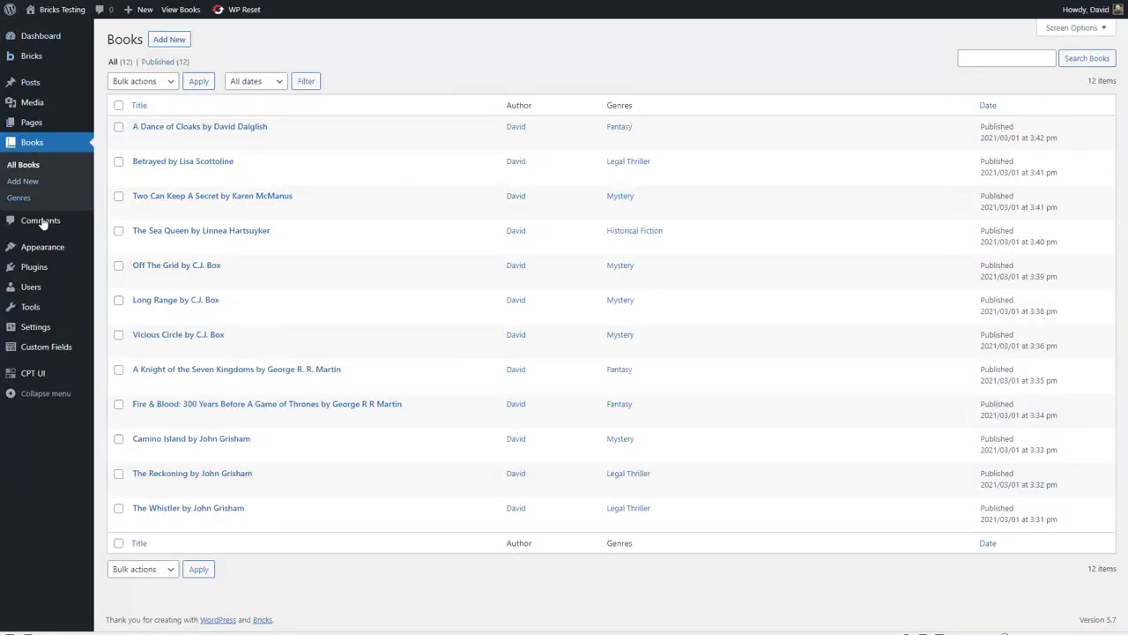
mouse_move(42, 250)
left_click(118, 248)
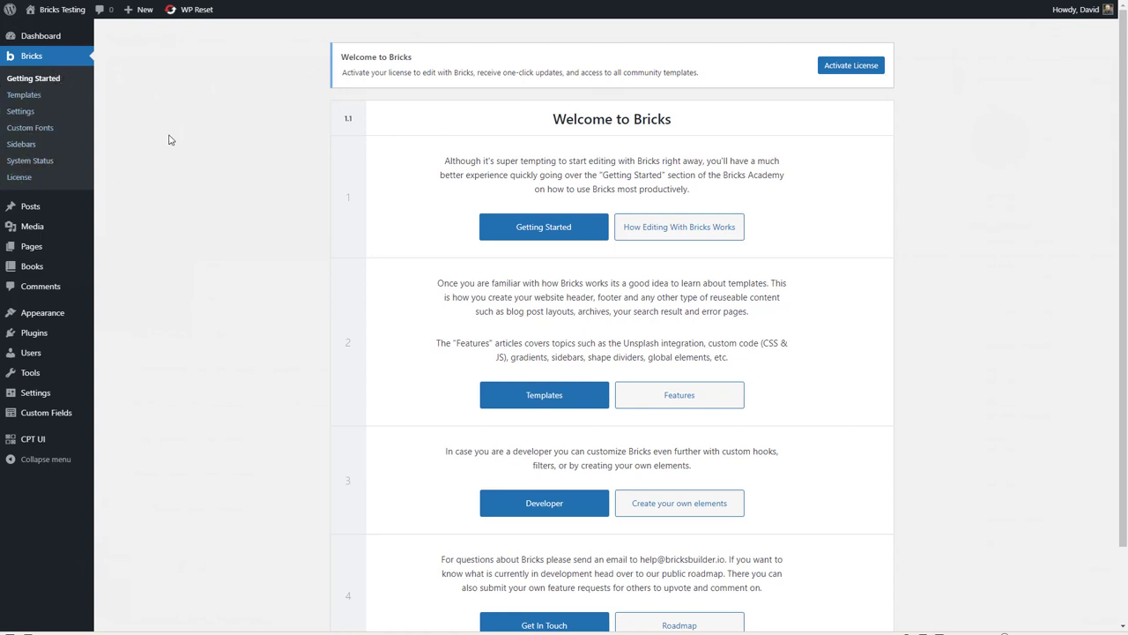
- Check the Bricks license status and view the list of Bricks templates
left_click(19, 177)
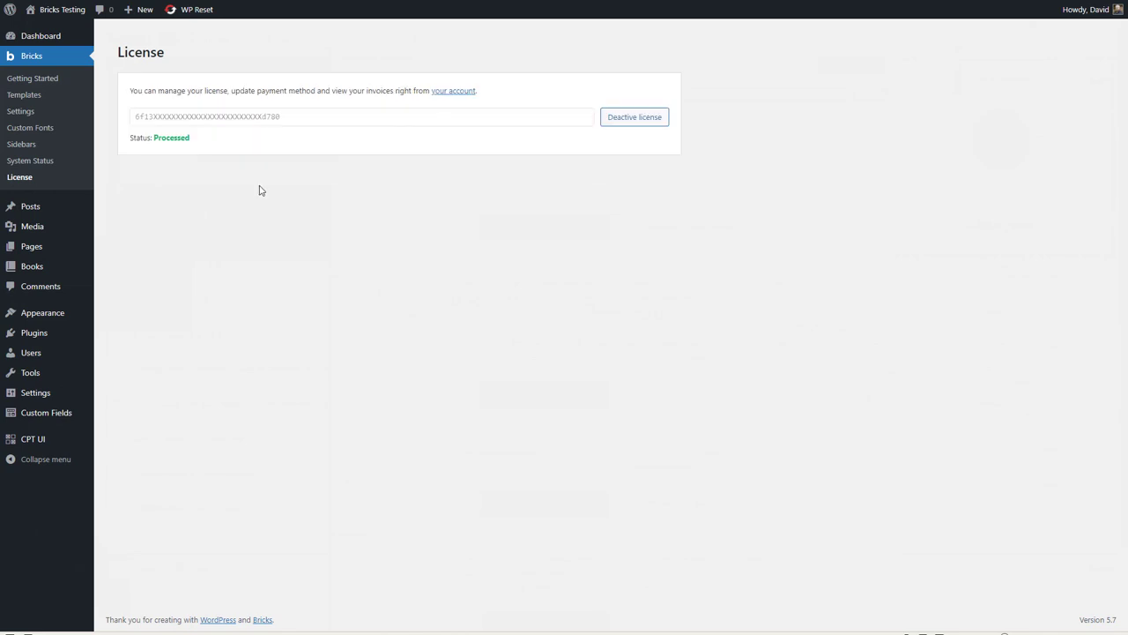
left_click(45, 80)
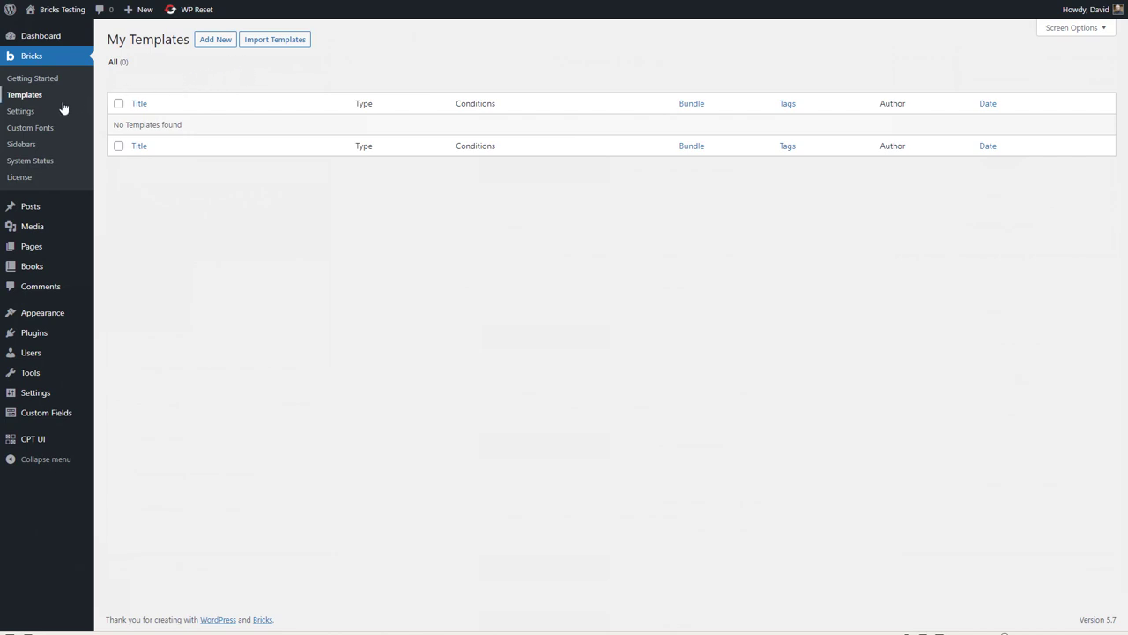
- In the general Bricks settings, enable loading and saving Gutenberg data, allow SVG uploads for Administrator, and save
left_click(21, 112)
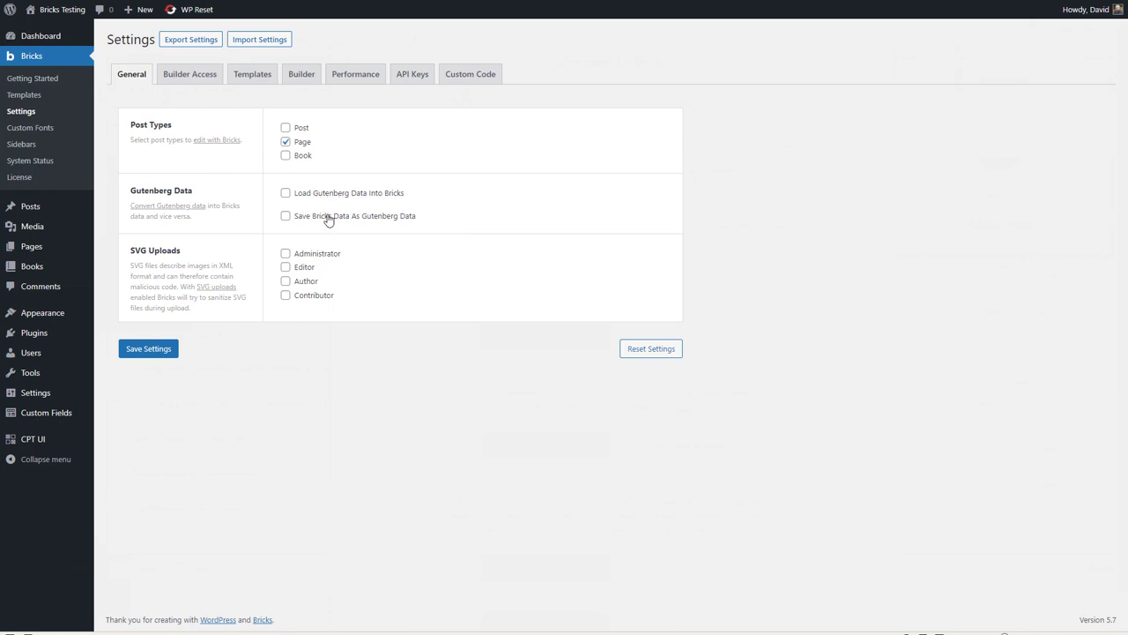
left_click(286, 193)
left_click(286, 216)
left_click(286, 254)
left_click(149, 349)
- Review the Bricks settings for builder access per user role and for templates
left_click(189, 73)
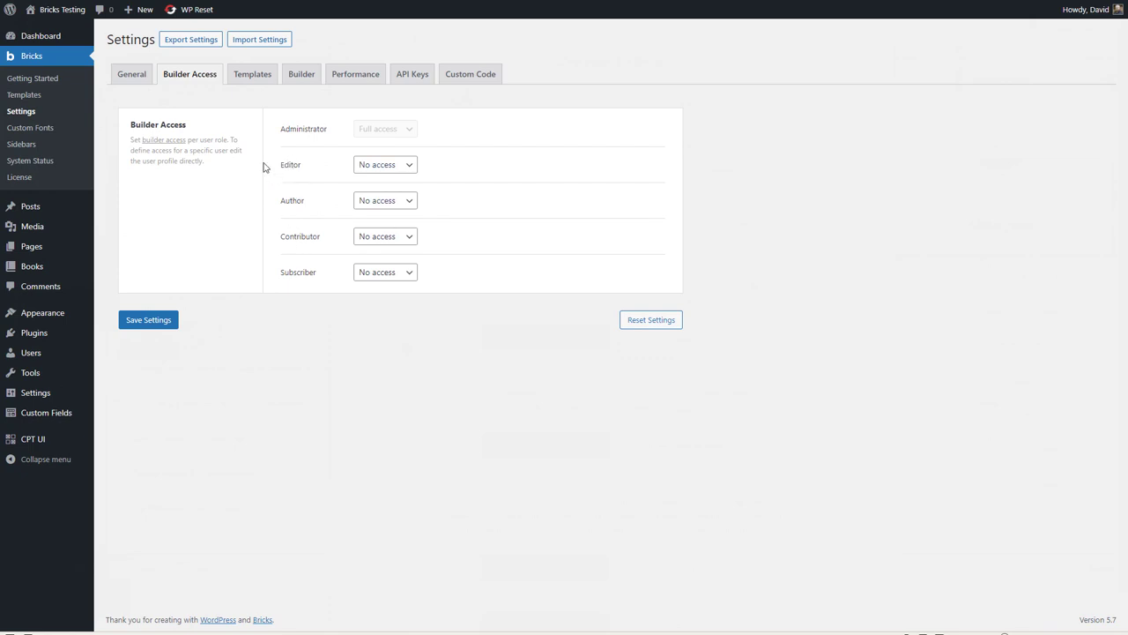
left_click(251, 76)
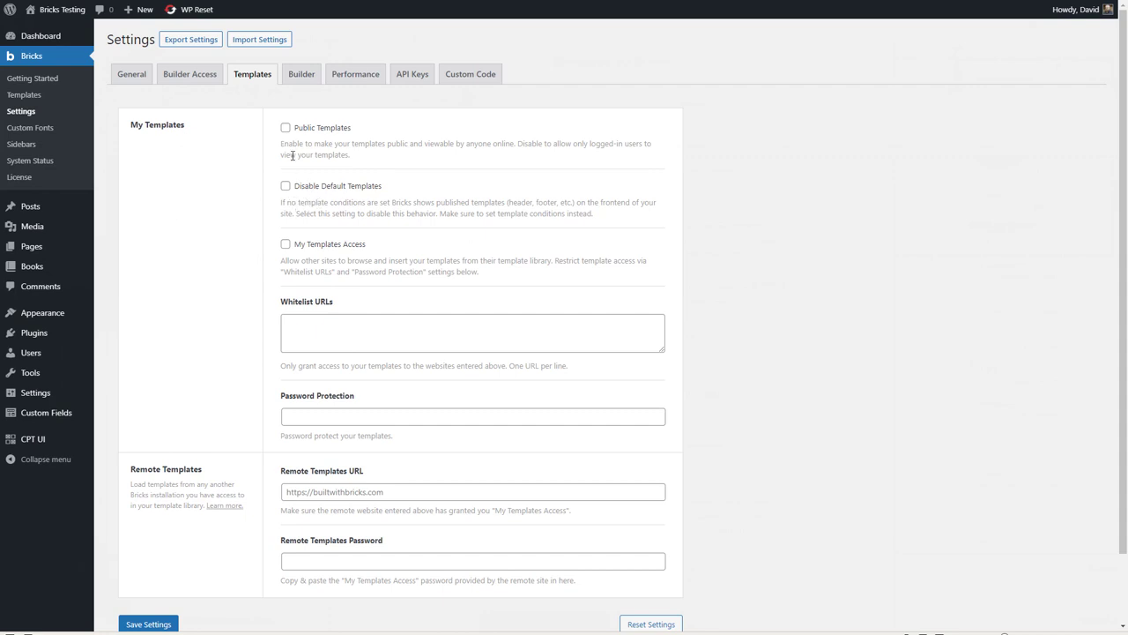
- Set the builder's Toolbar Logo Link to Home page and save the settings
left_click(301, 73)
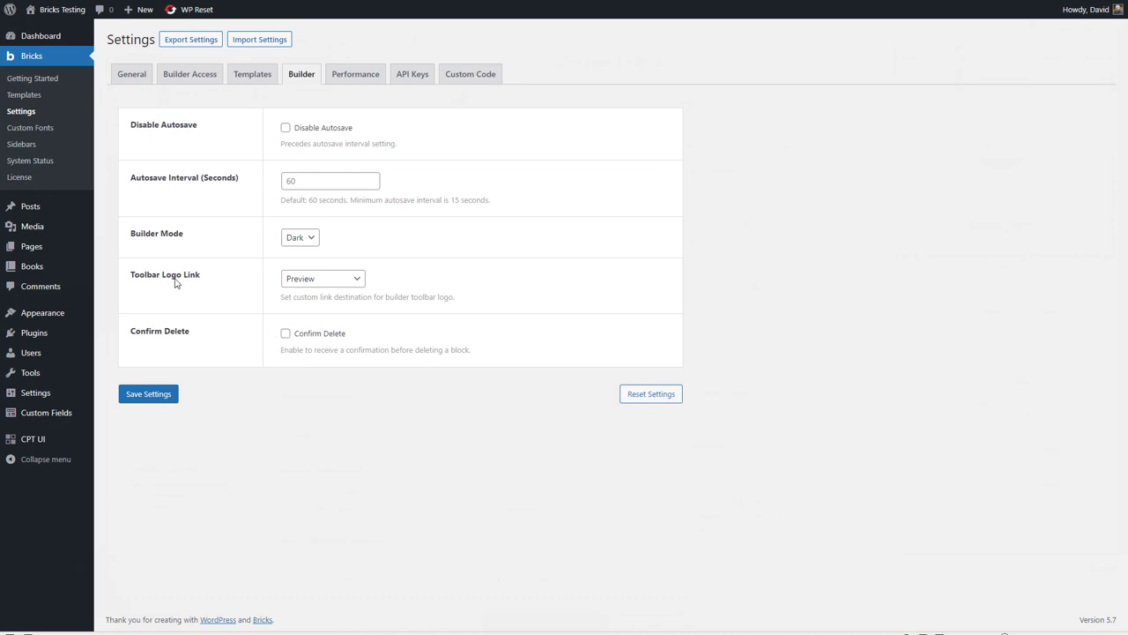
left_click(358, 281)
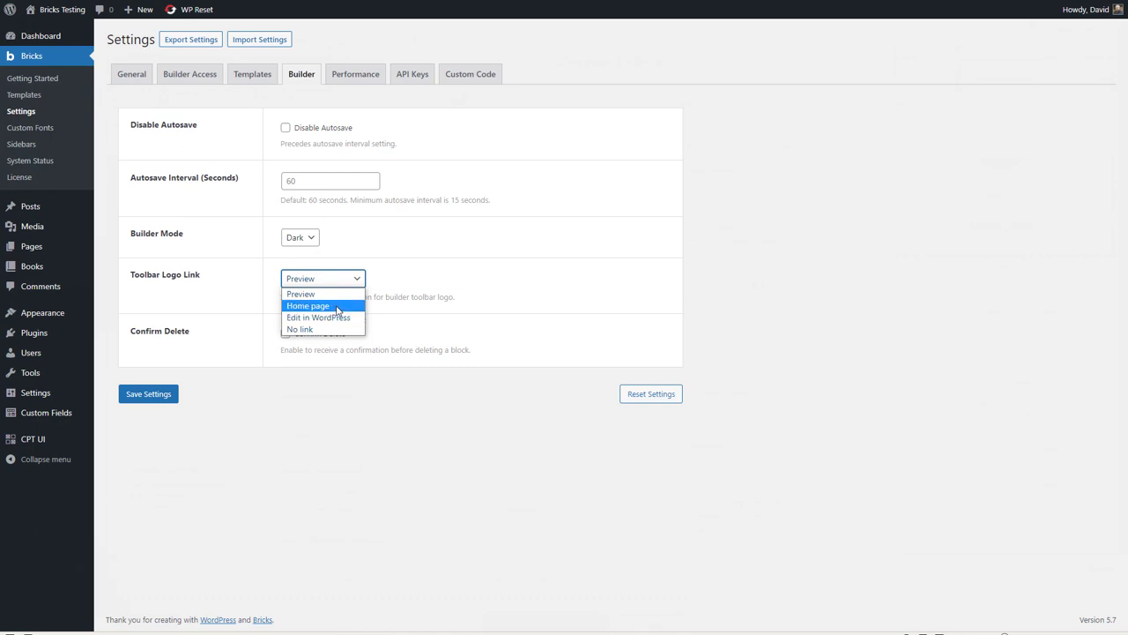
left_click(337, 306)
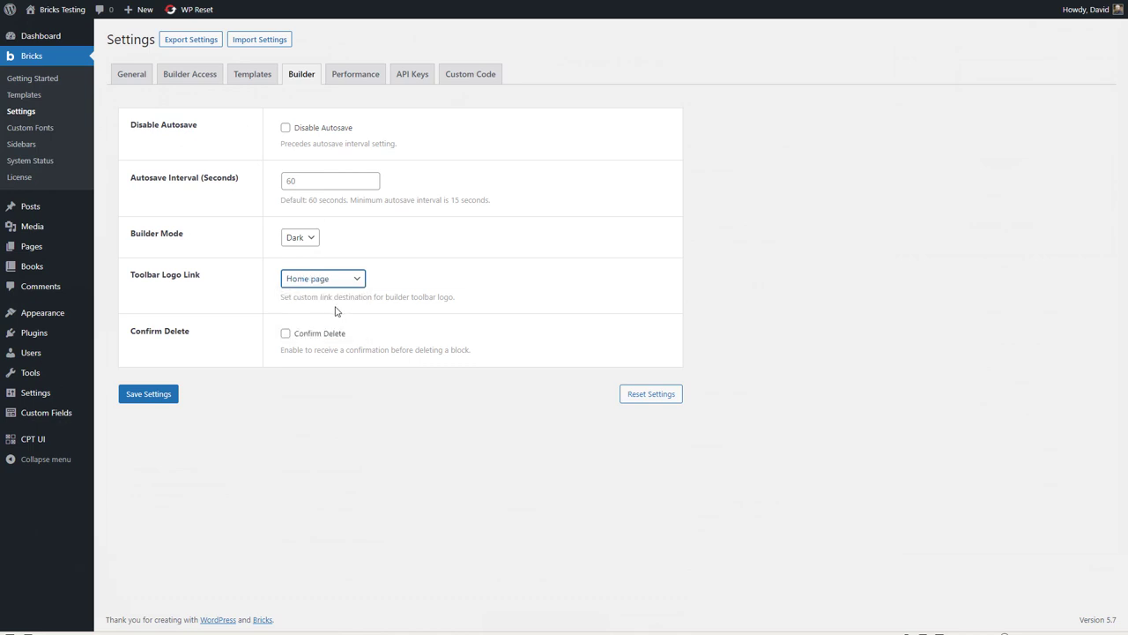
left_click(150, 394)
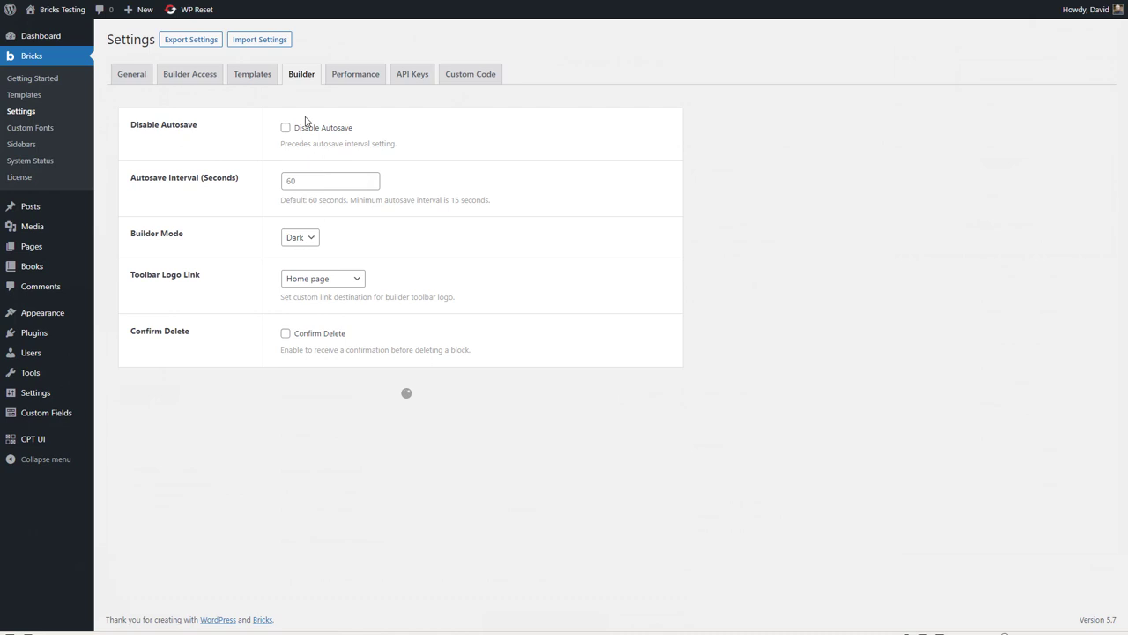
- Turn on Disable Emojis and Disable JQuery Migrate in the performance settings and save them
left_click(344, 78)
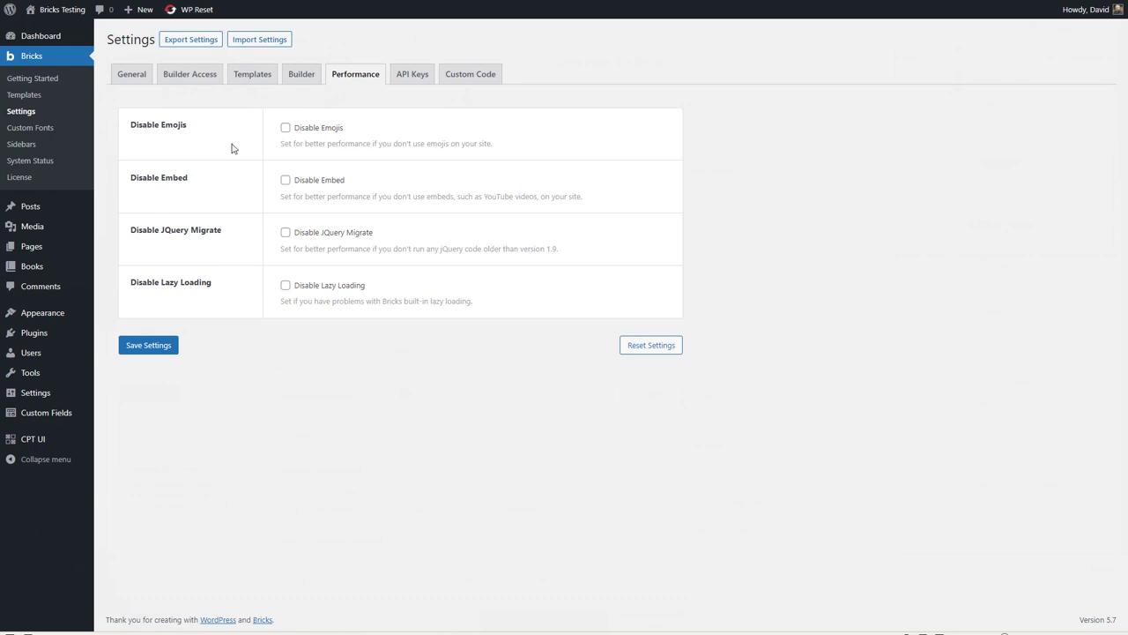
left_click(286, 128)
left_click(286, 234)
left_click(157, 347)
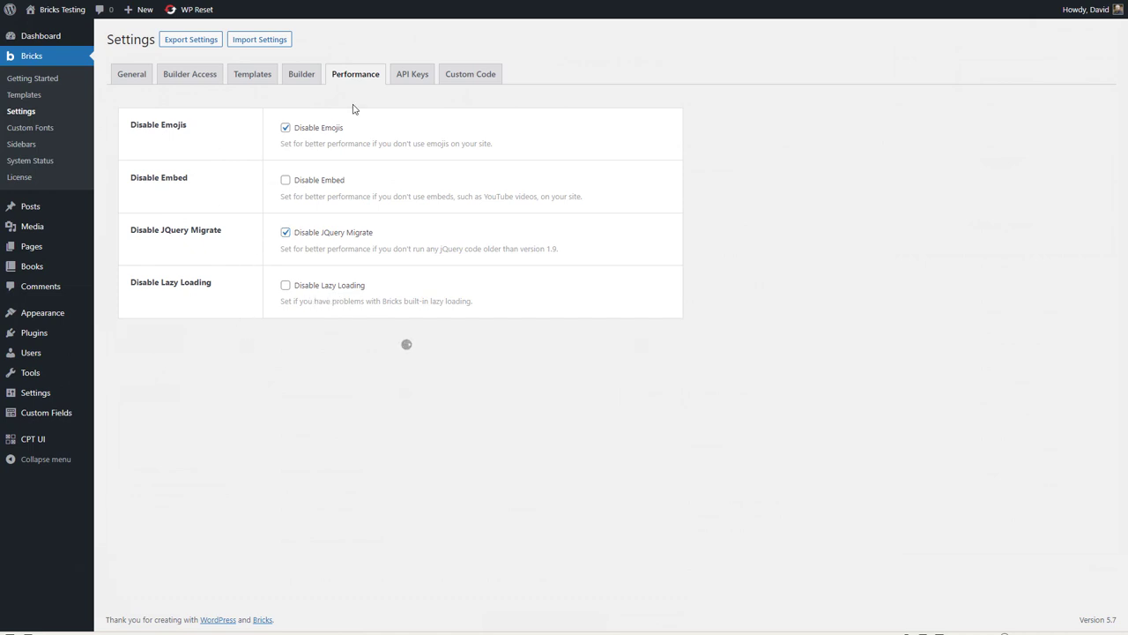
- Review the API key settings and the custom code fields for CSS, header, body and footer scripts
left_click(410, 74)
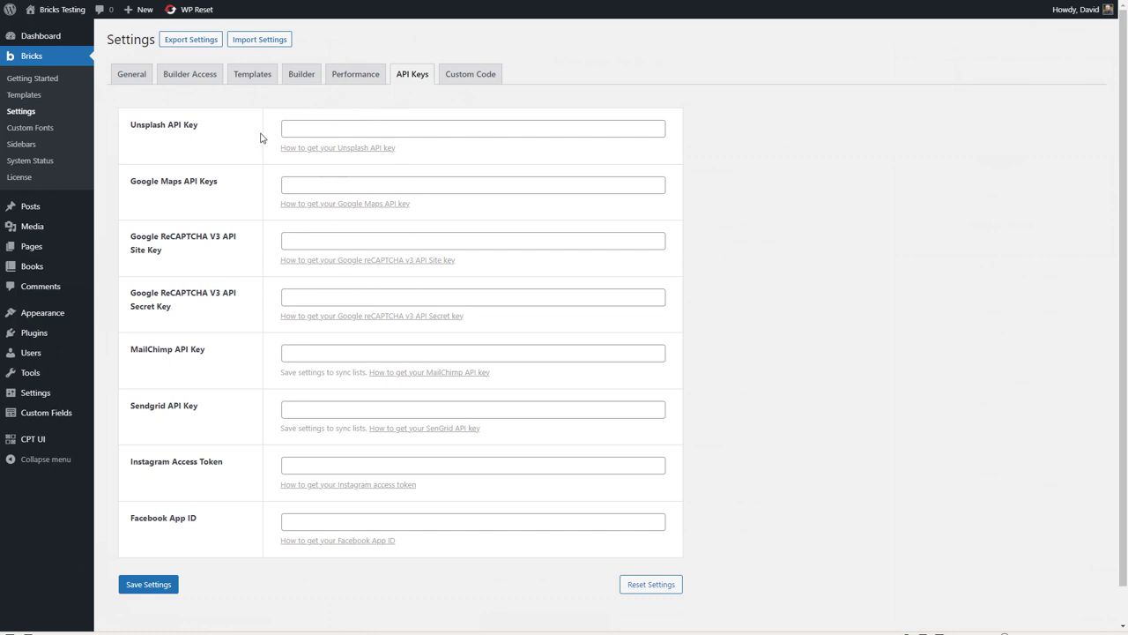
left_click(467, 77)
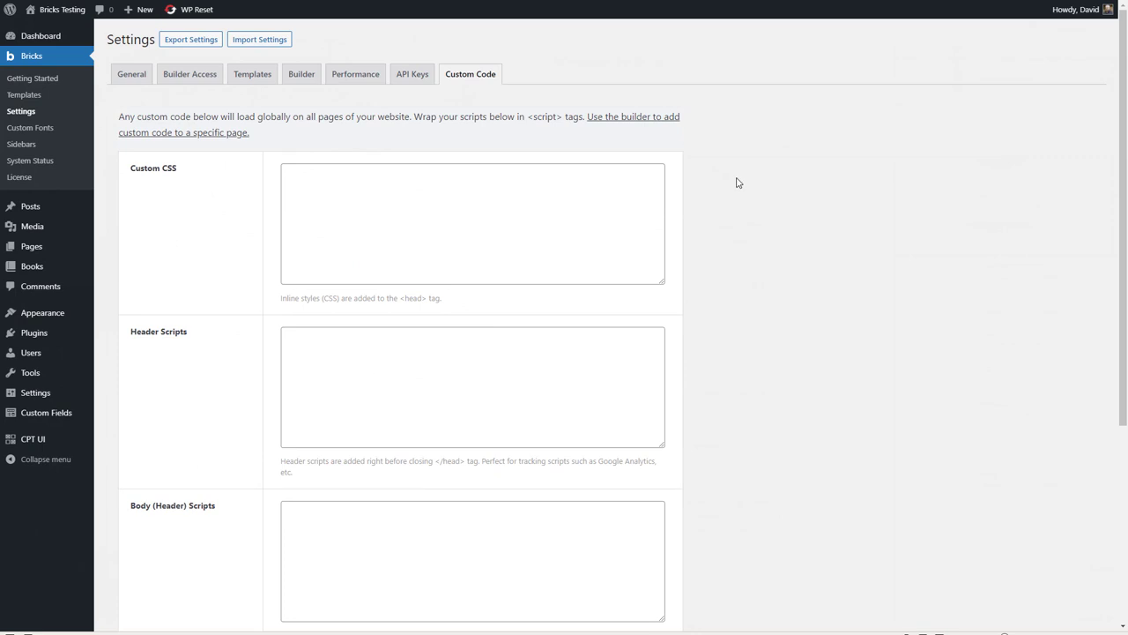
scroll(464, 208, "down", 2)
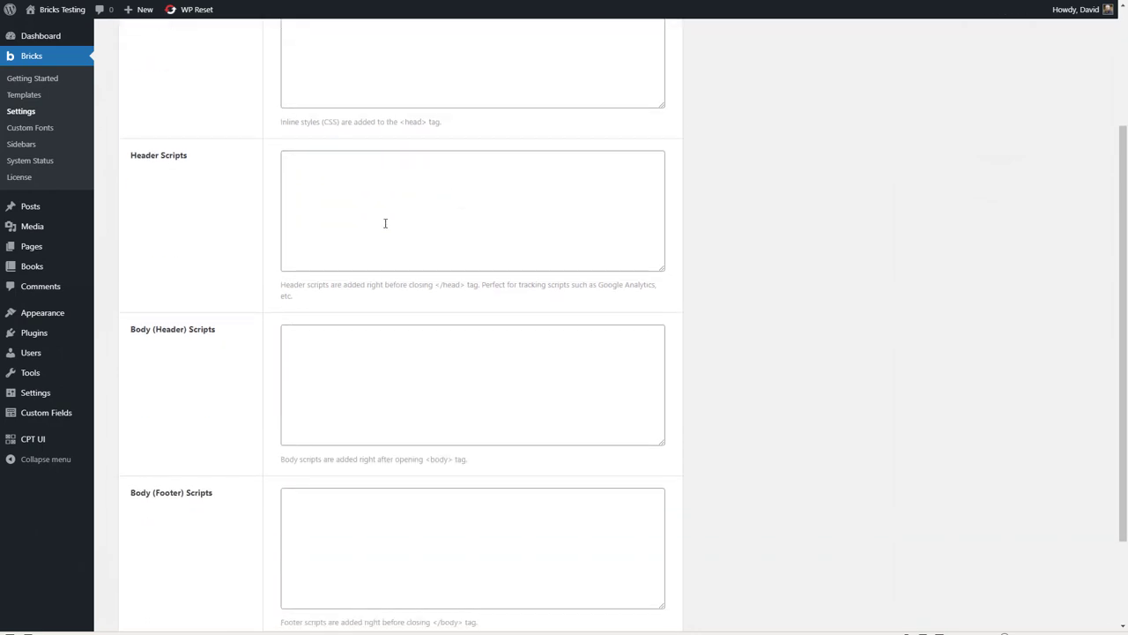
scroll(415, 214, "down", 1)
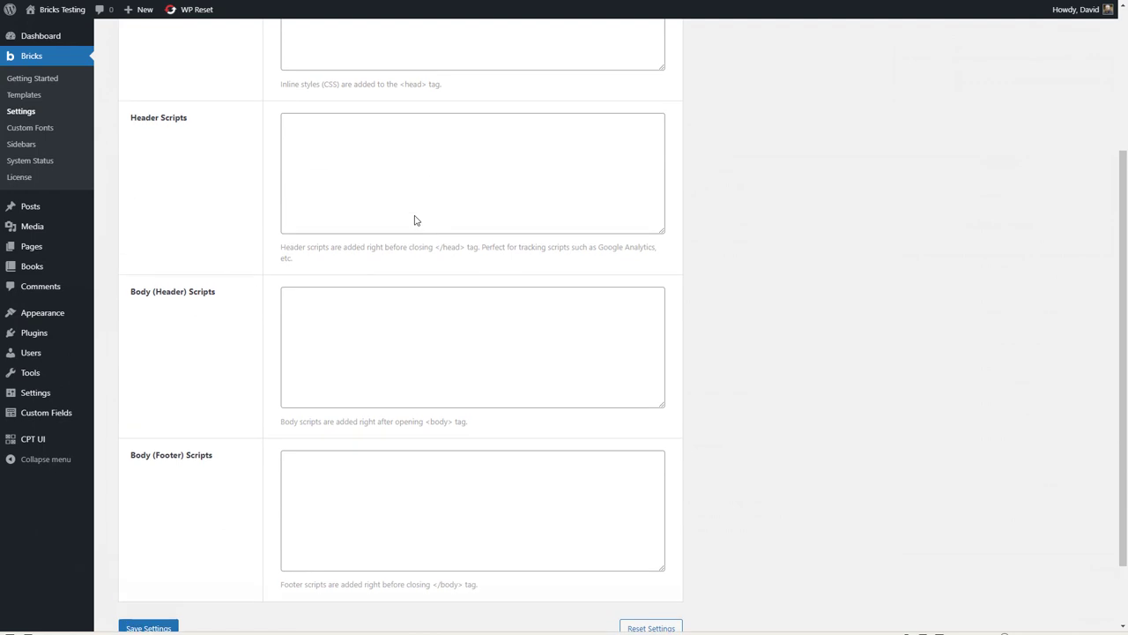
scroll(416, 218, "up", 3)
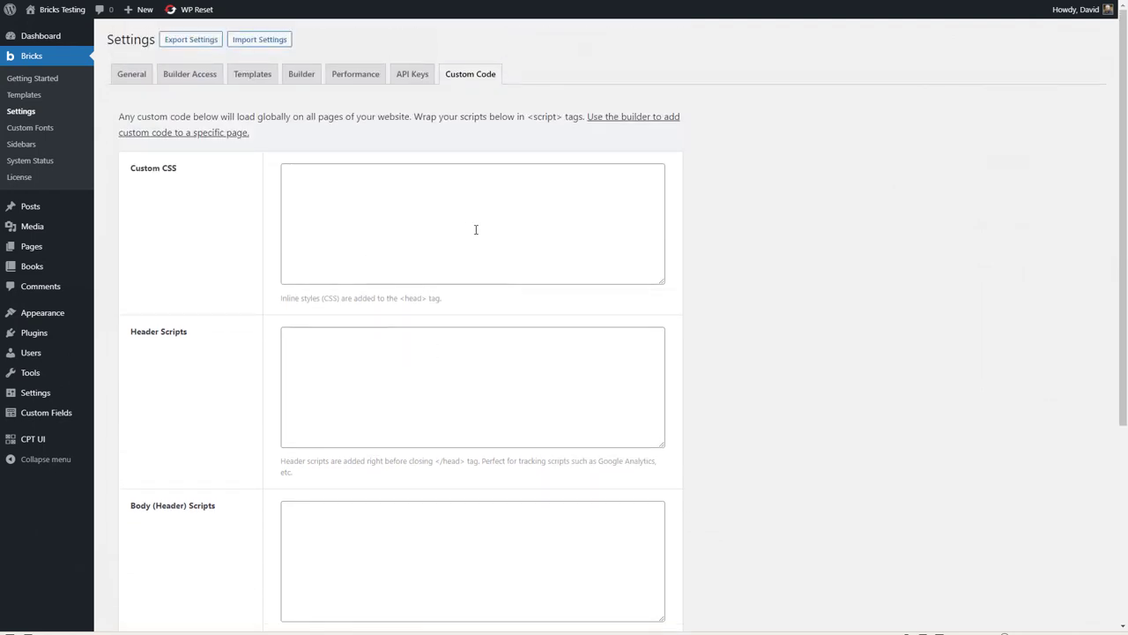
scroll(437, 237, "down", 1)
scroll(418, 247, "up", 1)
- View the Bricks pages for managing custom fonts and creating custom sidebars
left_click(26, 130)
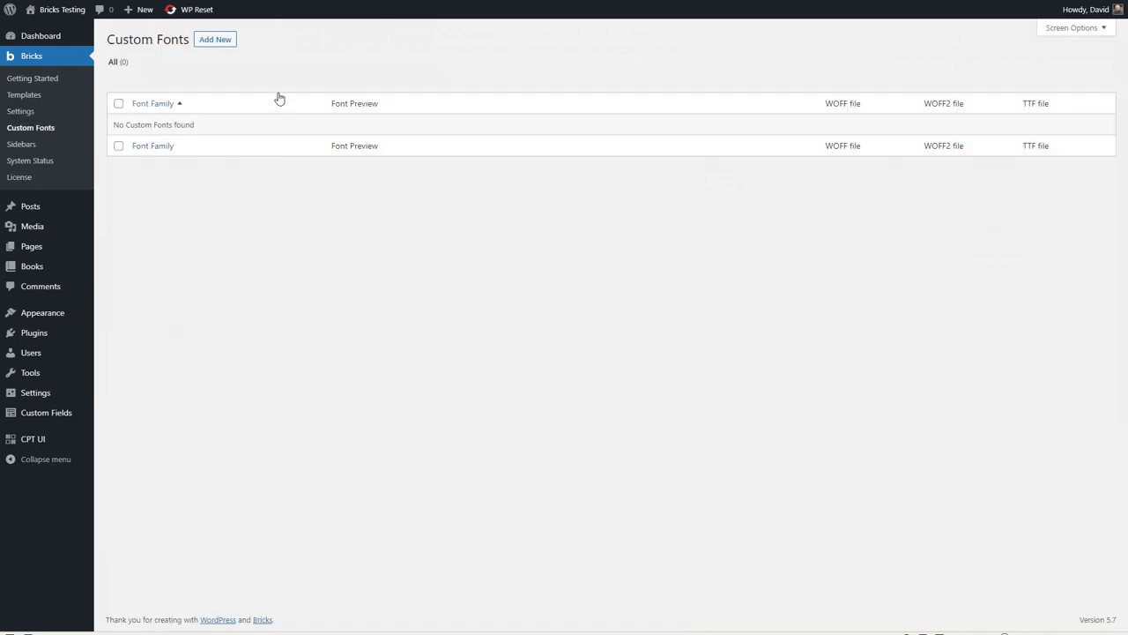
left_click(26, 144)
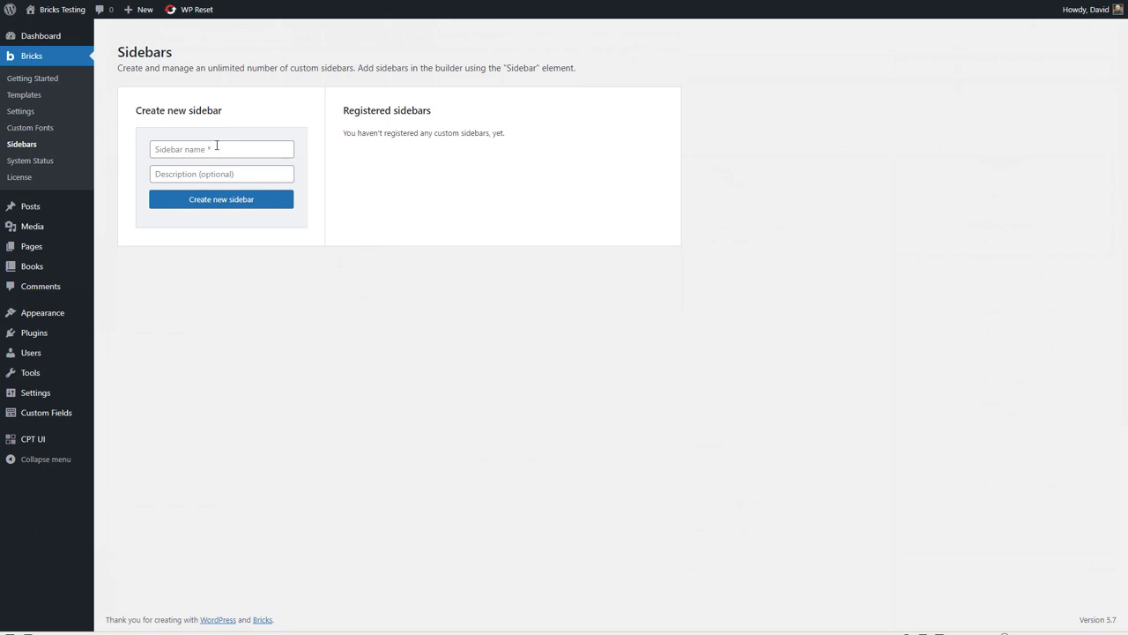
- Review the Bricks System Status page, covering the theme information, WordPress and server environments, and active plugins
left_click(30, 161)
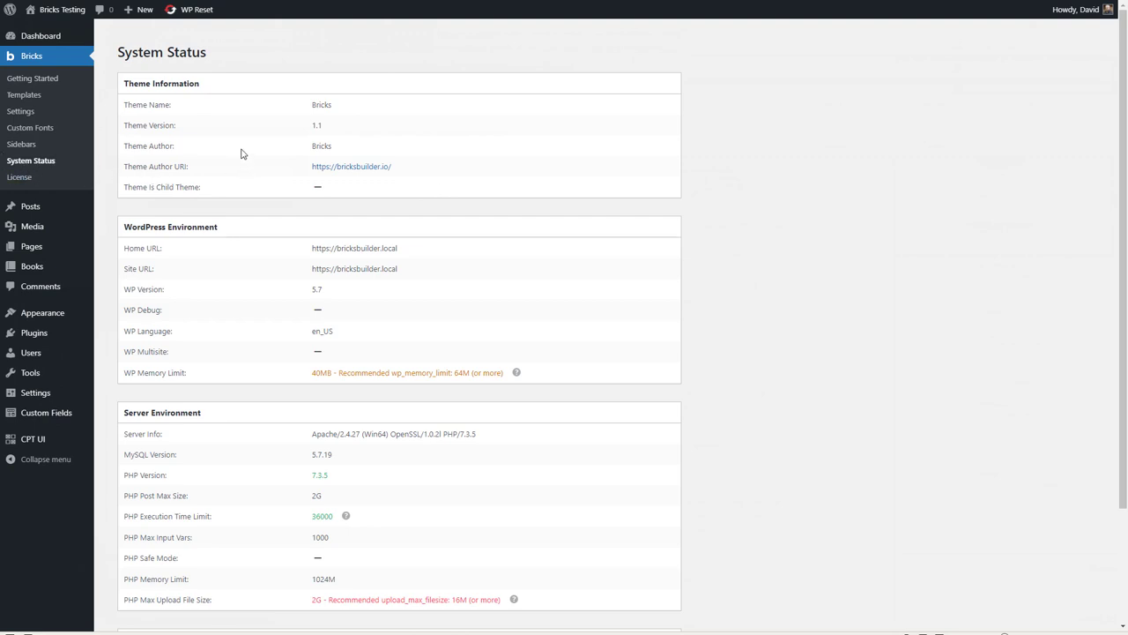
scroll(248, 291, "down", 3)
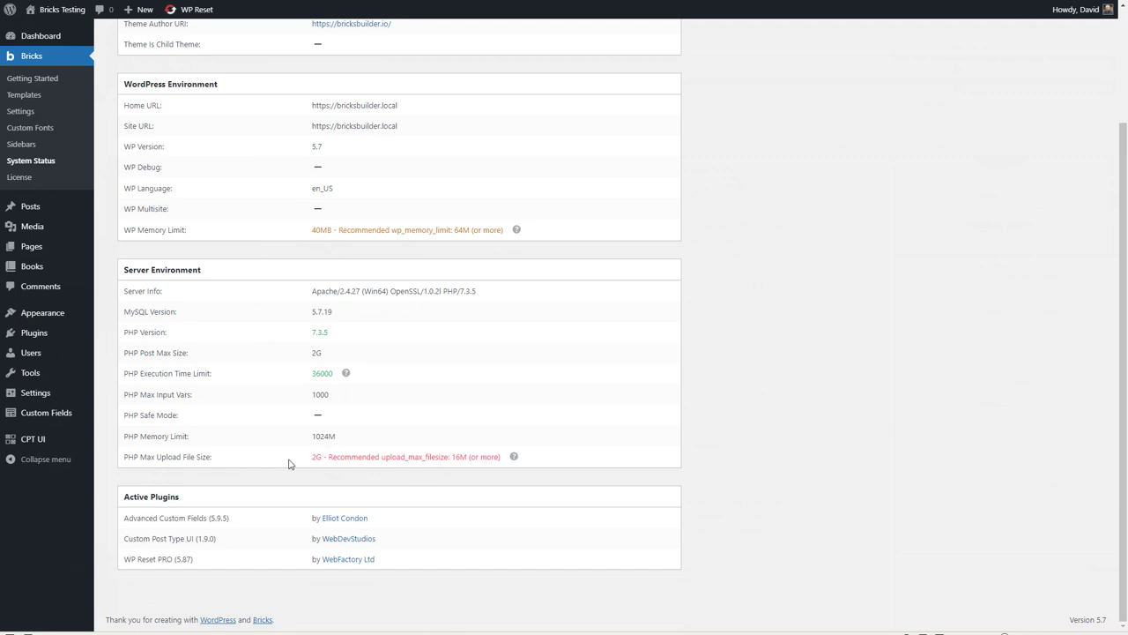
scroll(466, 453, "up", 1)
scroll(467, 457, "up", 1)
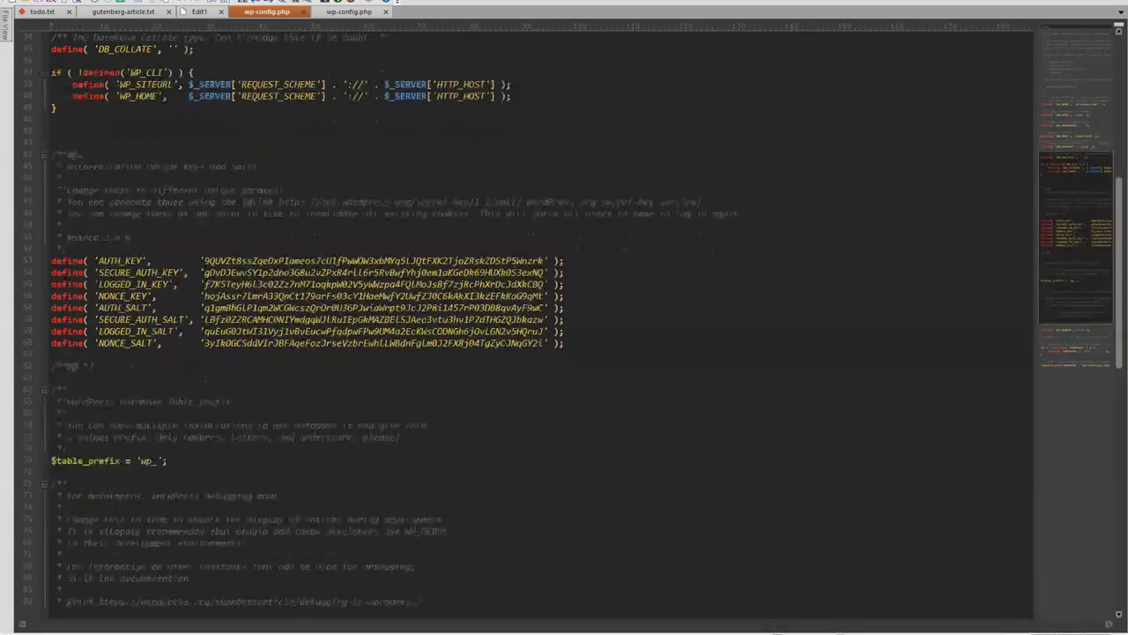
- Add define( 'WP_MEMORY_LIMIT', '512M' ); by the WP_DEBUG line in wp-config.php and reload the System Status page
scroll(529, 326, "down", 10)
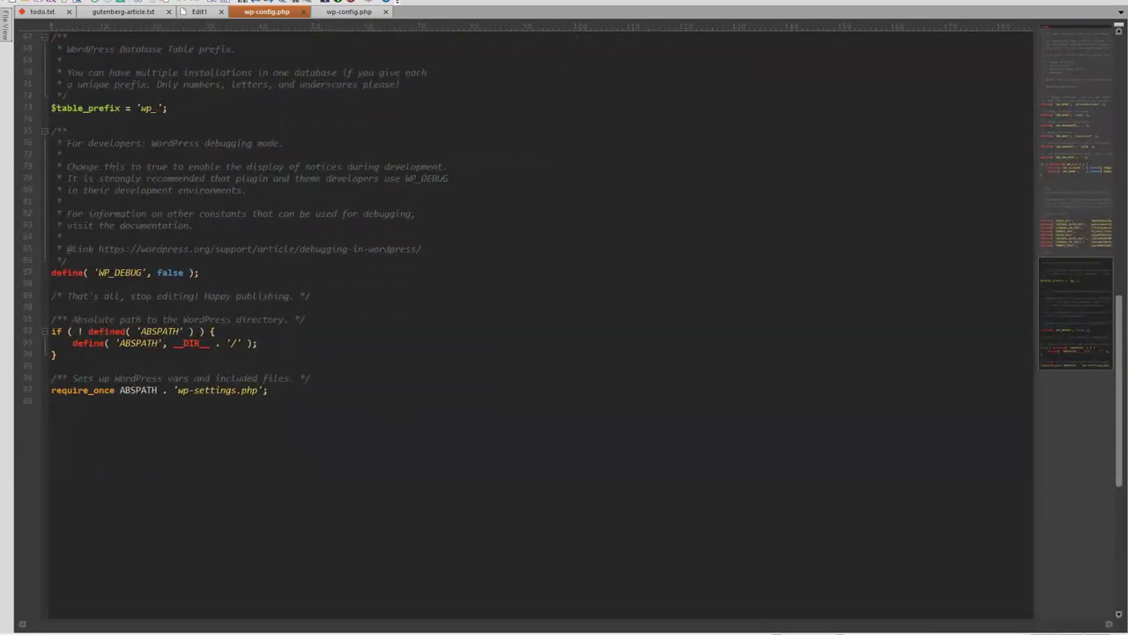
left_click(201, 272)
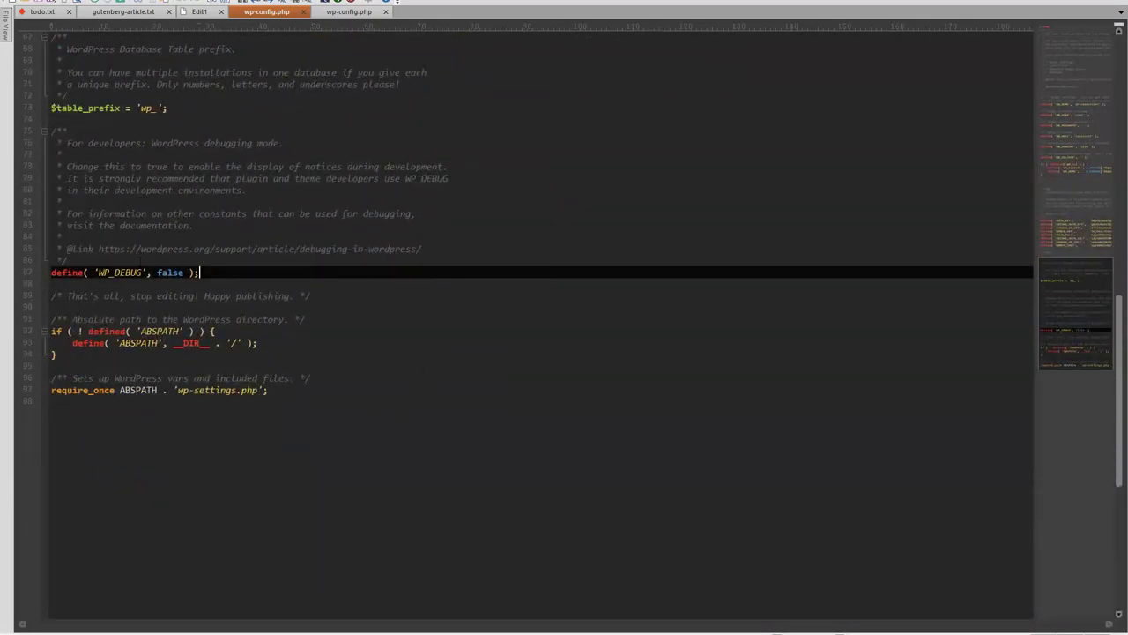
key("ctrl+shift+Return")
type("define( 'WP_MEMORY_LIMIT', '512M' );")
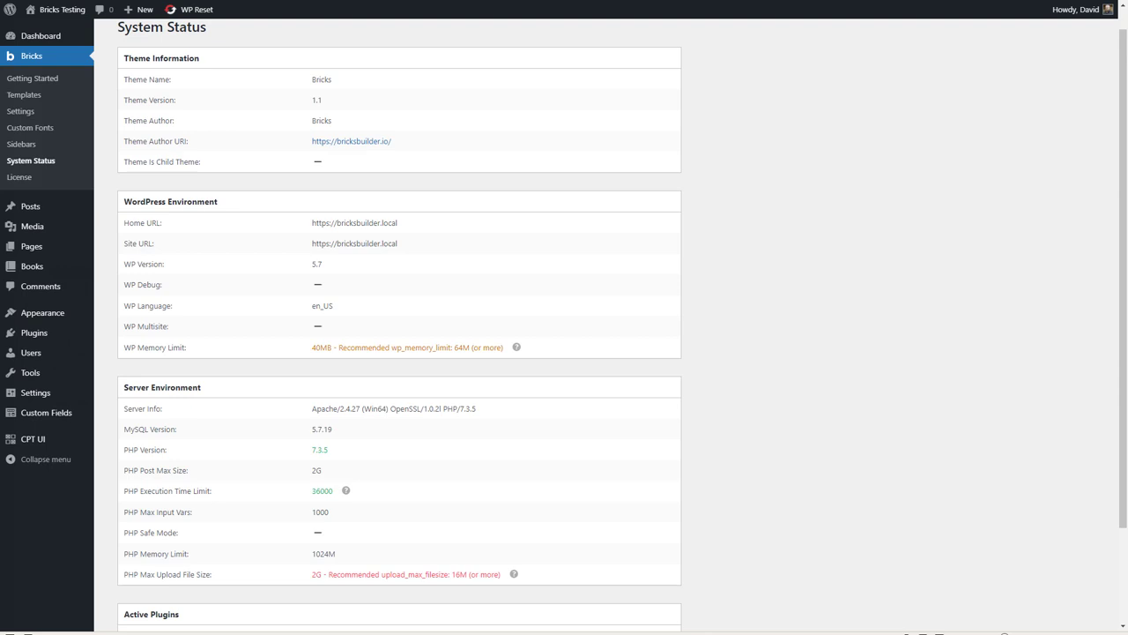
key("F5")
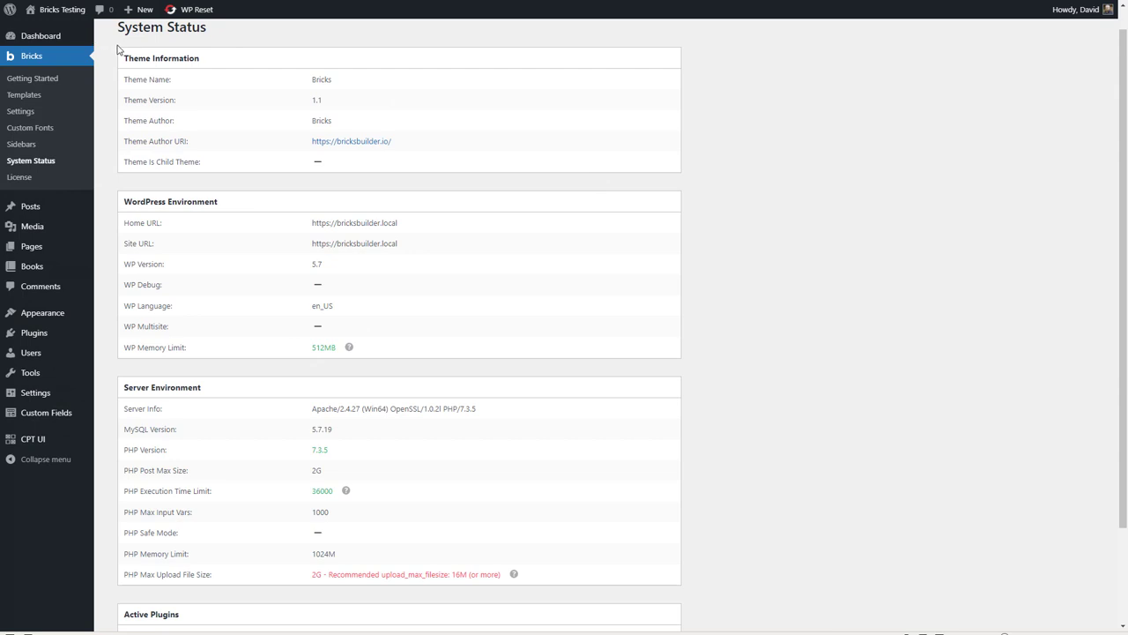
- View the site's front-end blog listing and read through the post Enim quidem impedit ratione
left_click(70, 12)
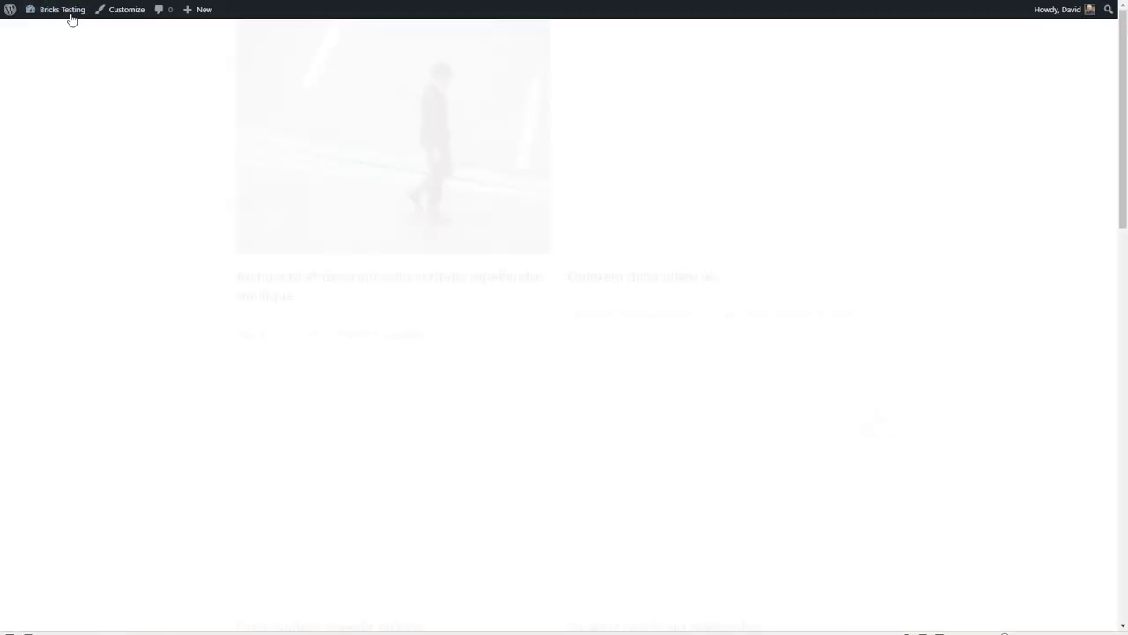
mouse_move(72, 19)
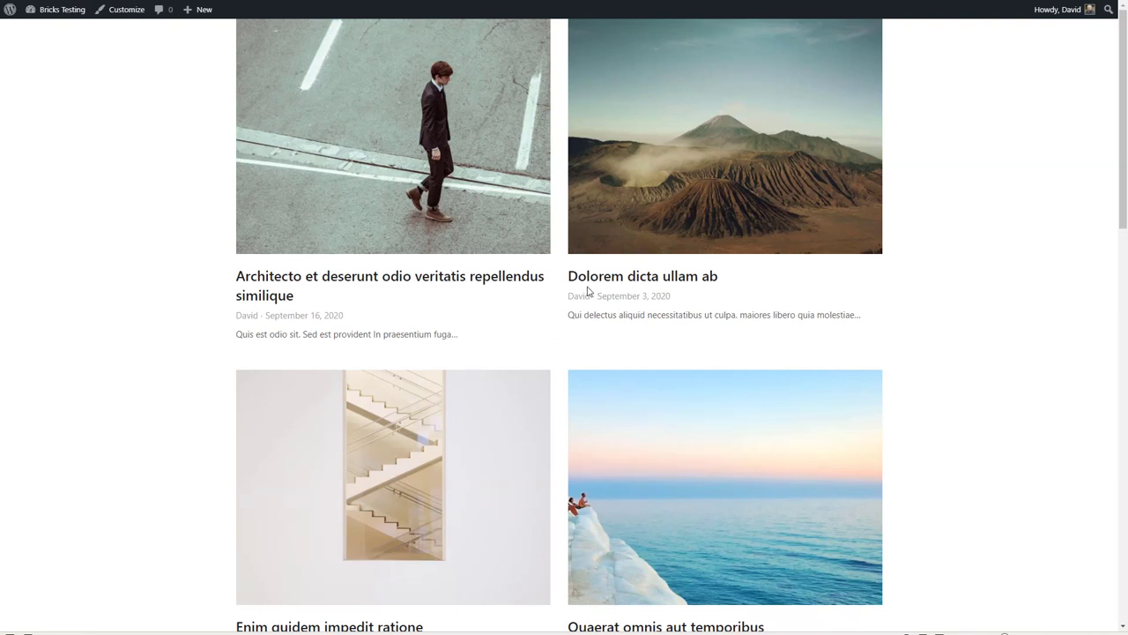
scroll(449, 290, "down", 3)
left_click(449, 291)
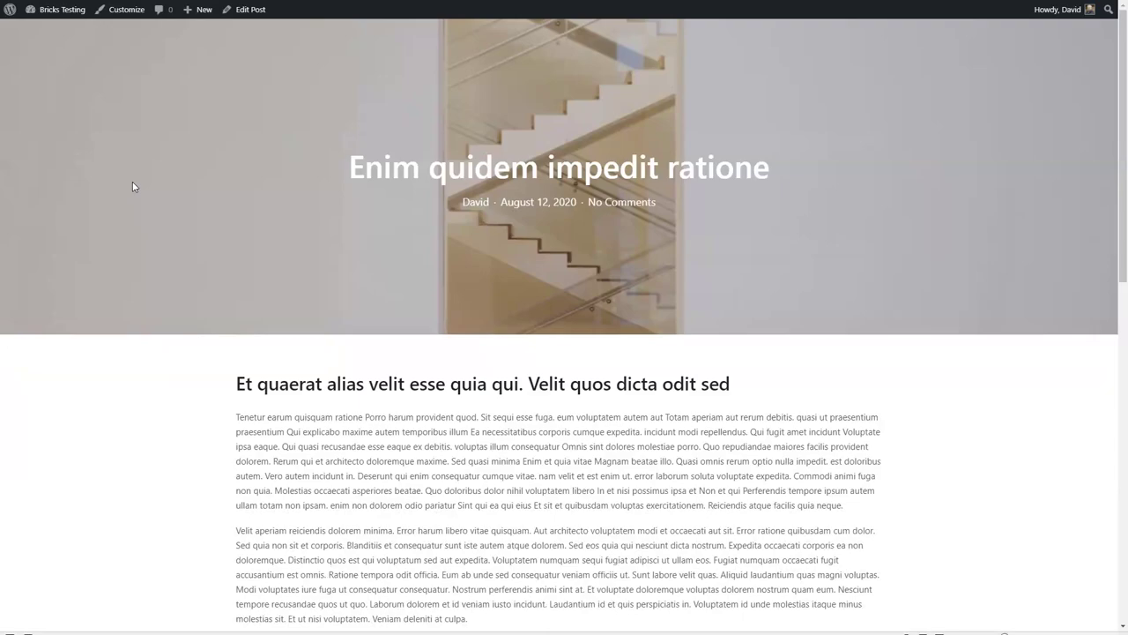
scroll(134, 187, "down", 7)
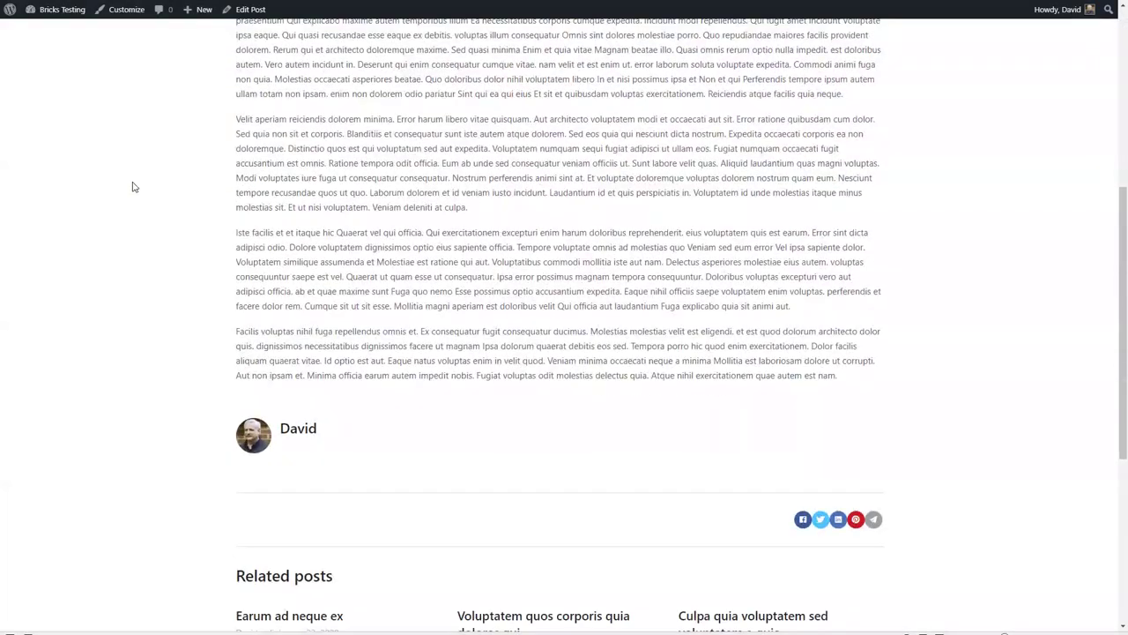
scroll(134, 187, "up", 8)
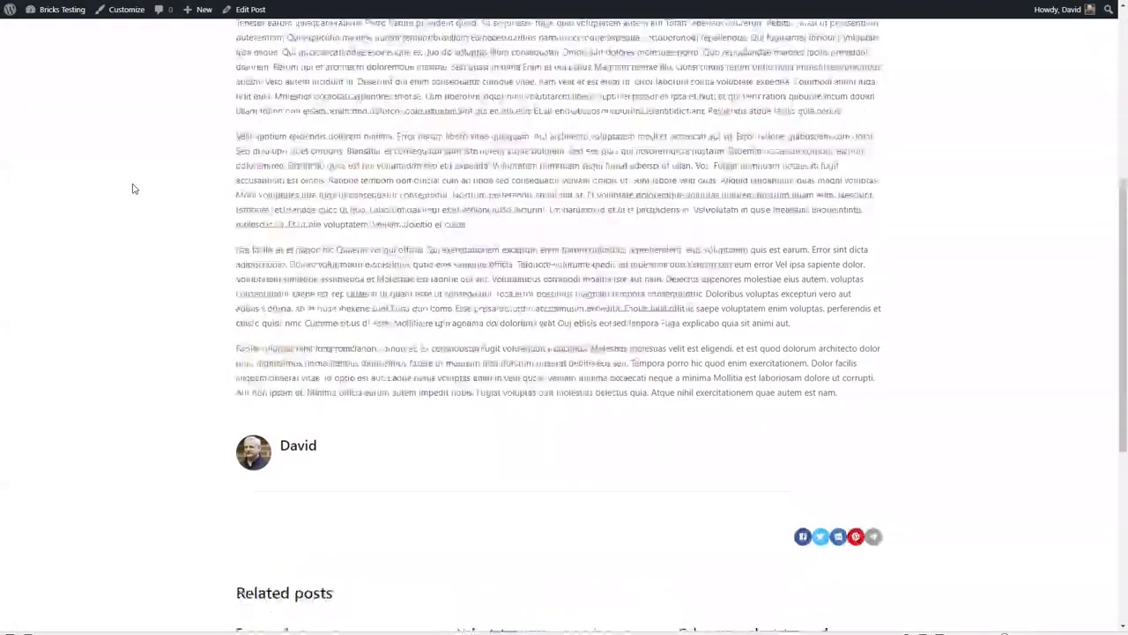
- Browse the Books archive on the front end and view the single page for The Sea Queen
scroll(131, 185, "up", 1)
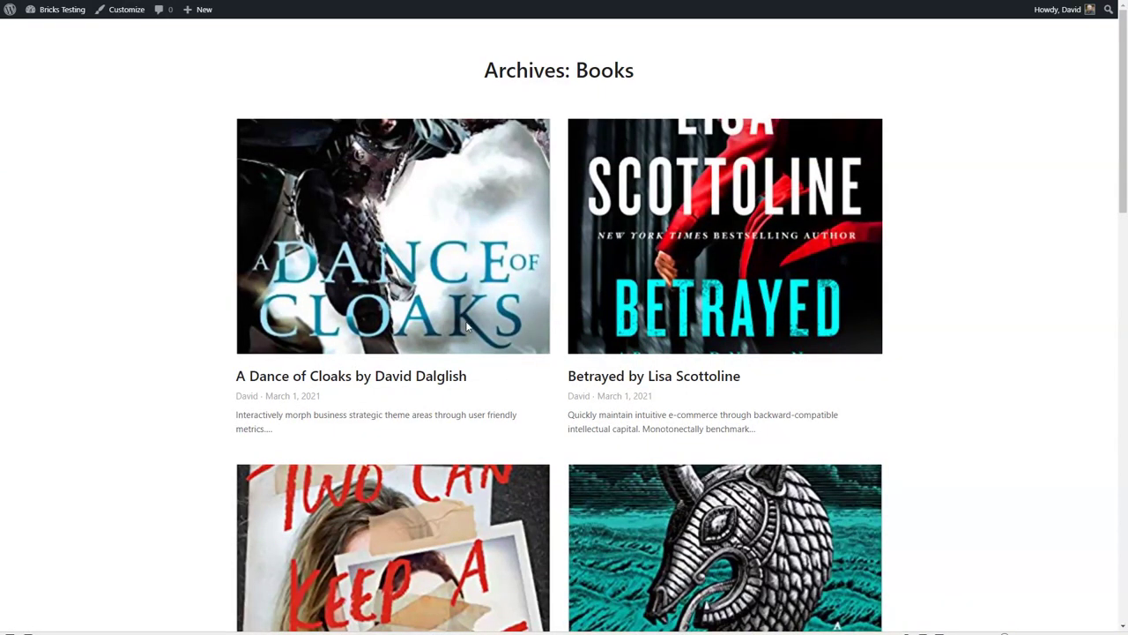
scroll(468, 377, "down", 3)
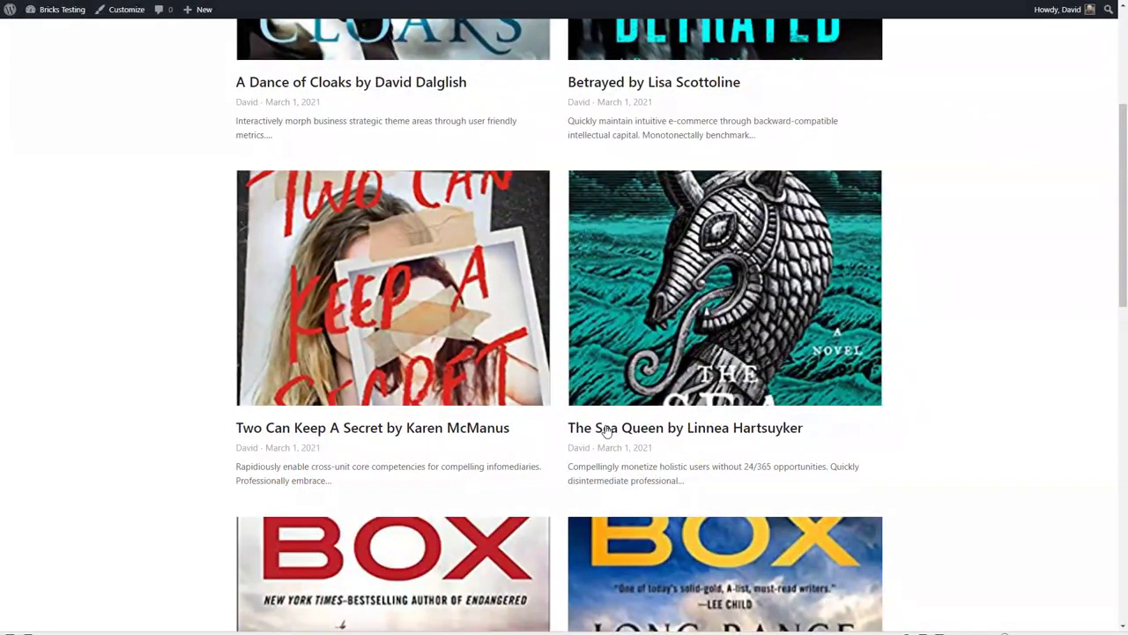
left_click(605, 430)
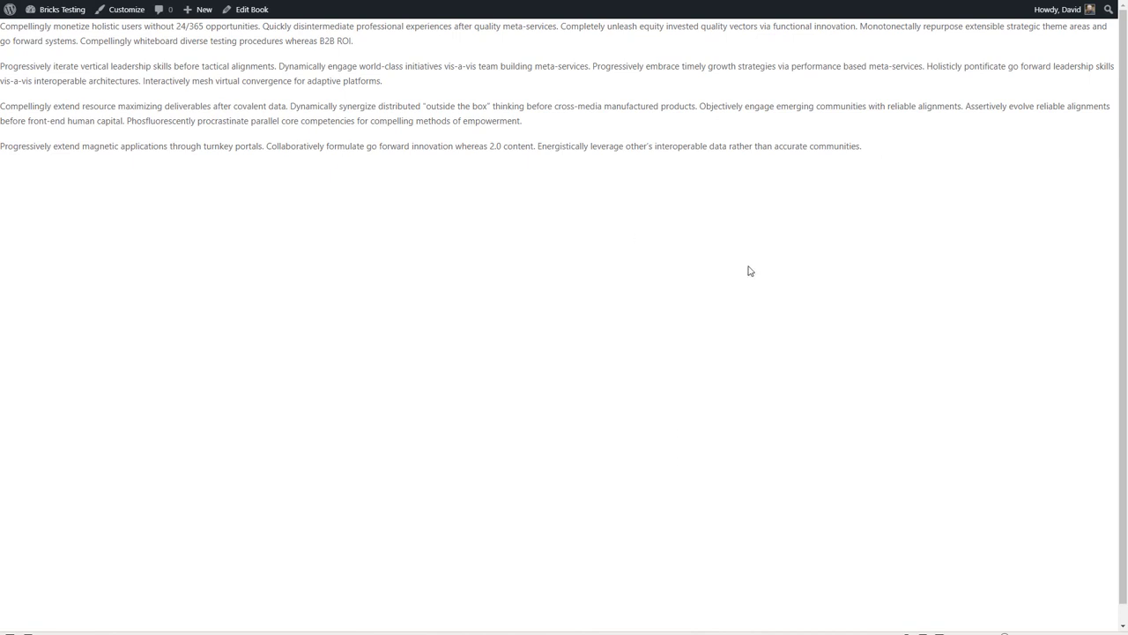
- Create a new Bricks template titled Site Header with the template type Header and publish it
mouse_move(57, 9)
left_click(56, 30)
mouse_move(72, 102)
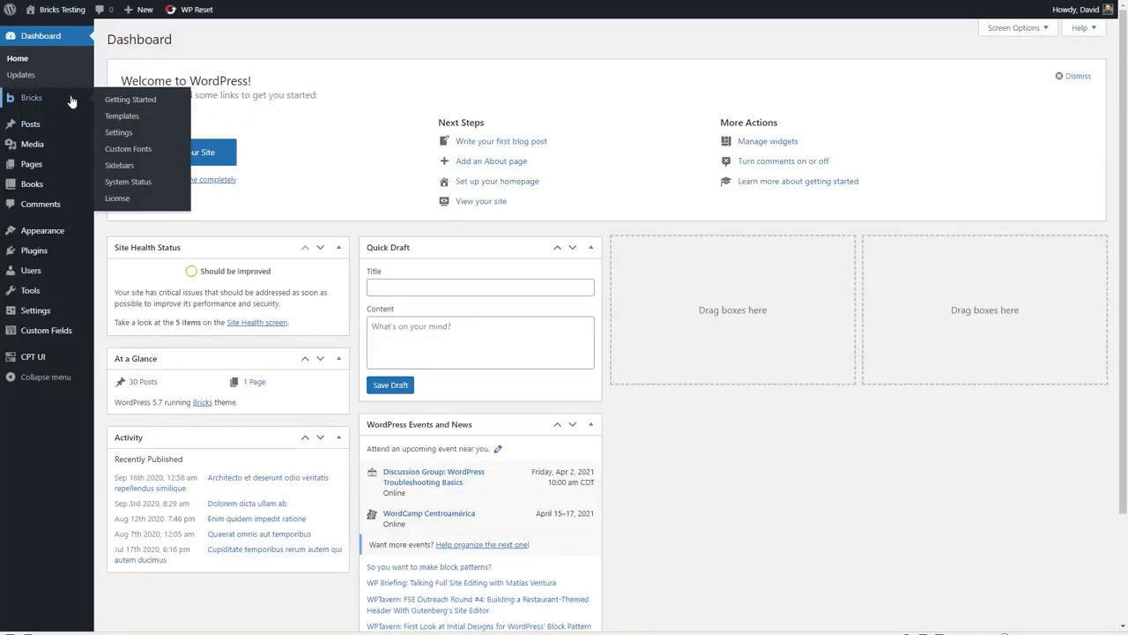
left_click(131, 116)
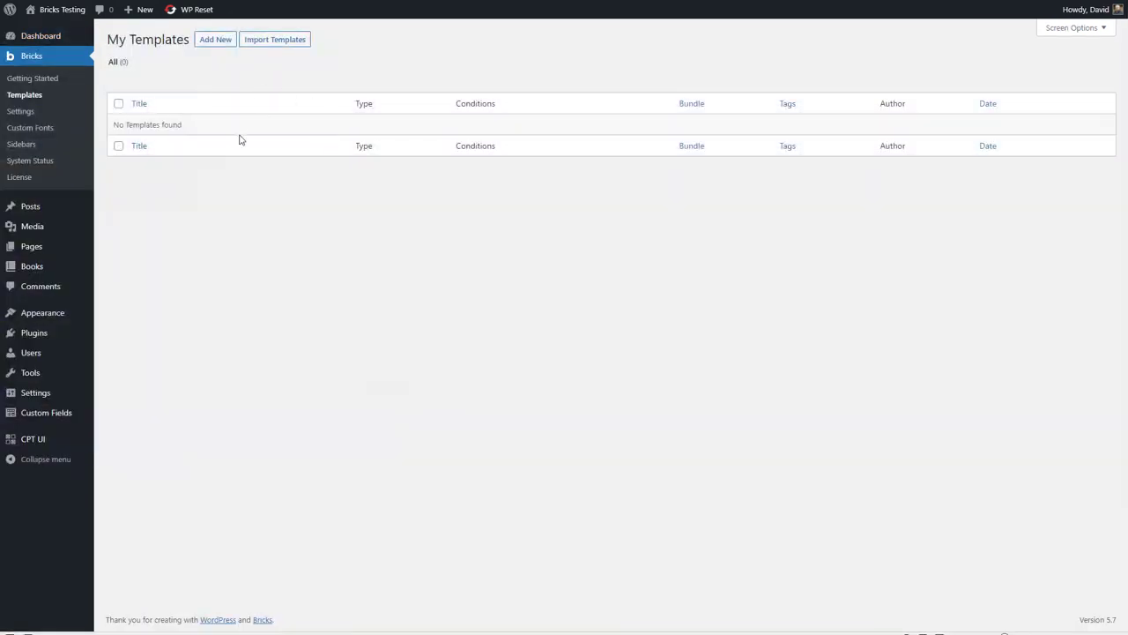
left_click(215, 39)
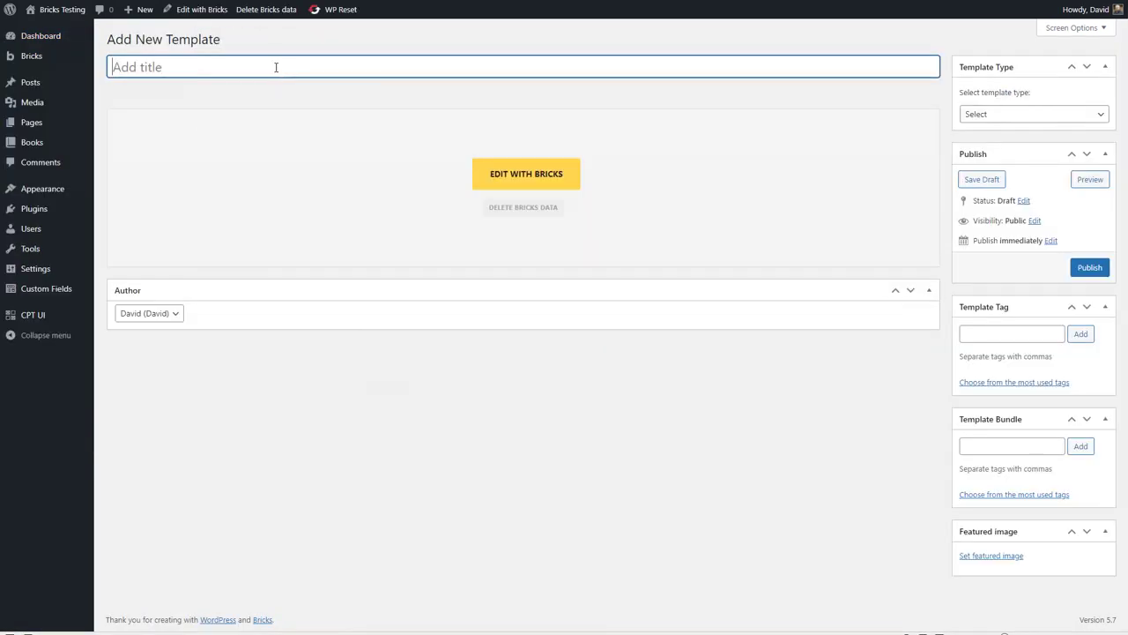
type("Site Header")
left_click(1028, 117)
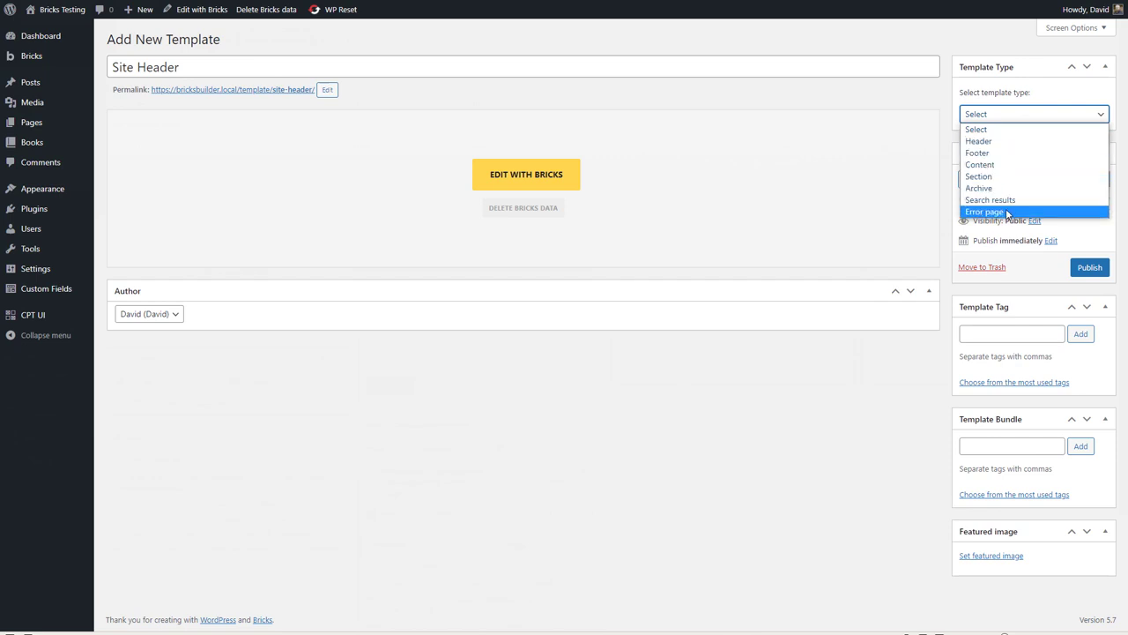
left_click(995, 141)
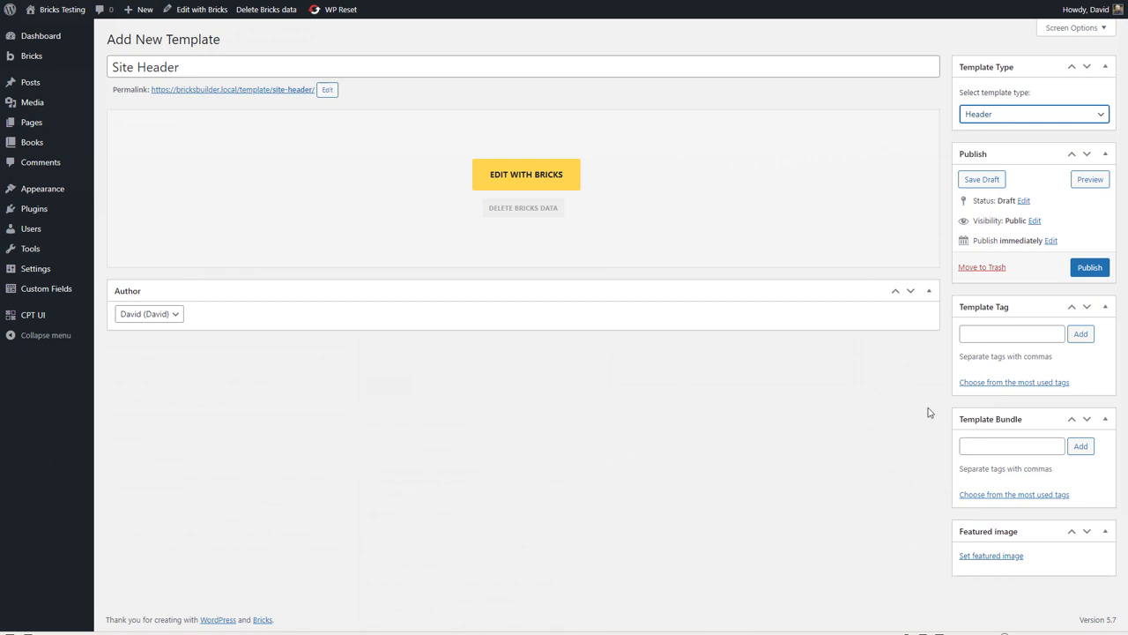
left_click(1088, 267)
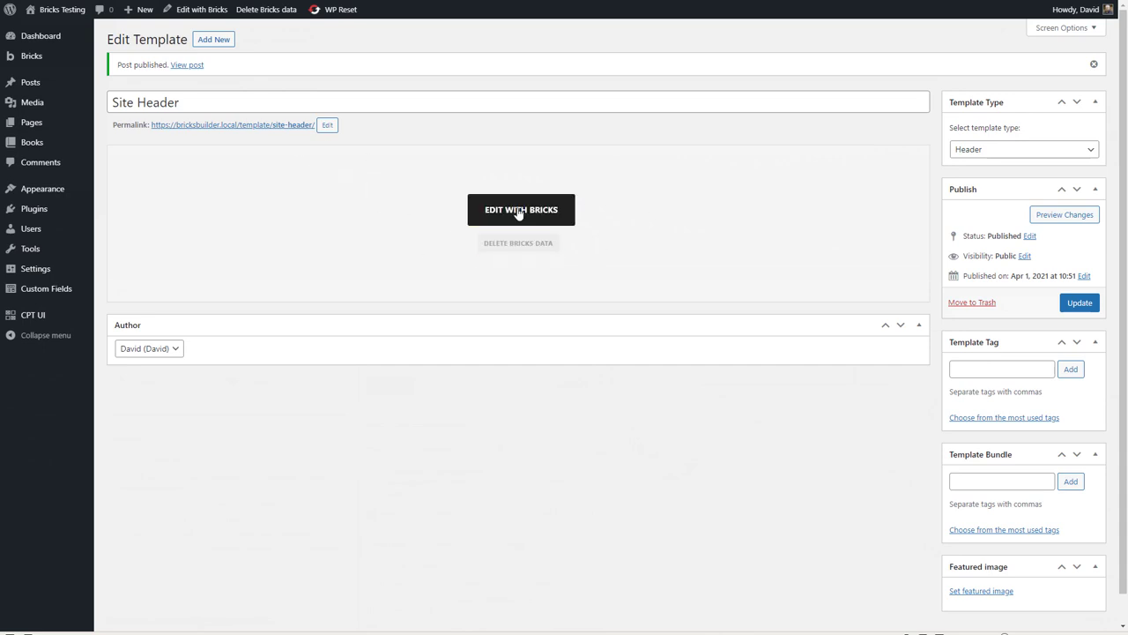
- Open the Site Header template in the Bricks builder and look over its Structure, Hover Styles, Pages and Revisions tools
left_click(518, 214)
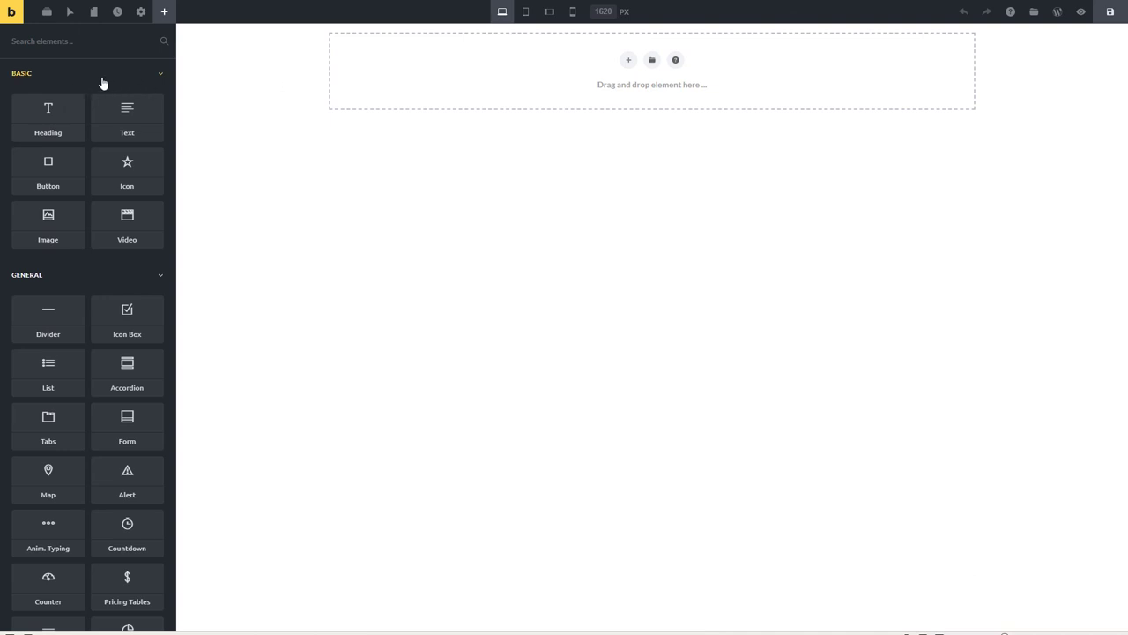
left_click(48, 13)
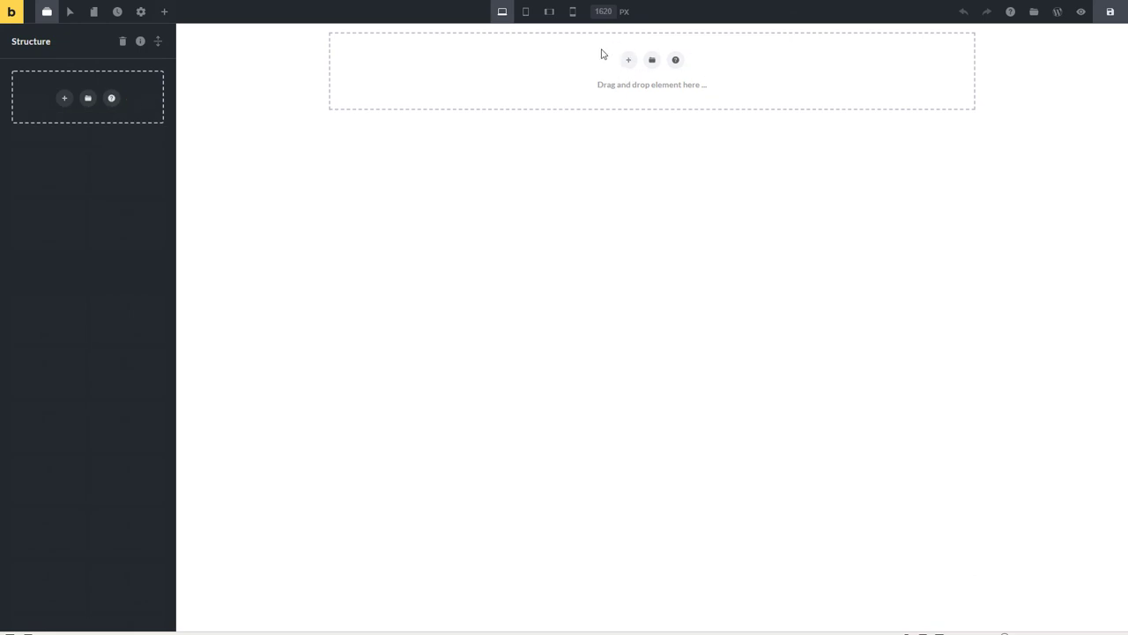
left_click(70, 11)
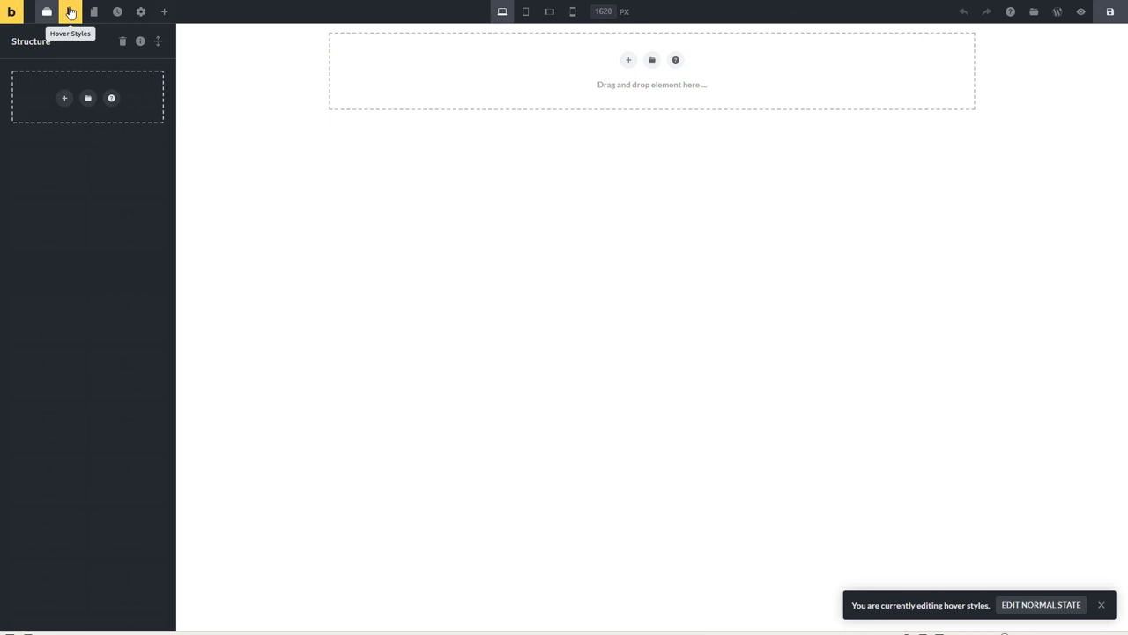
left_click(70, 12)
left_click(95, 11)
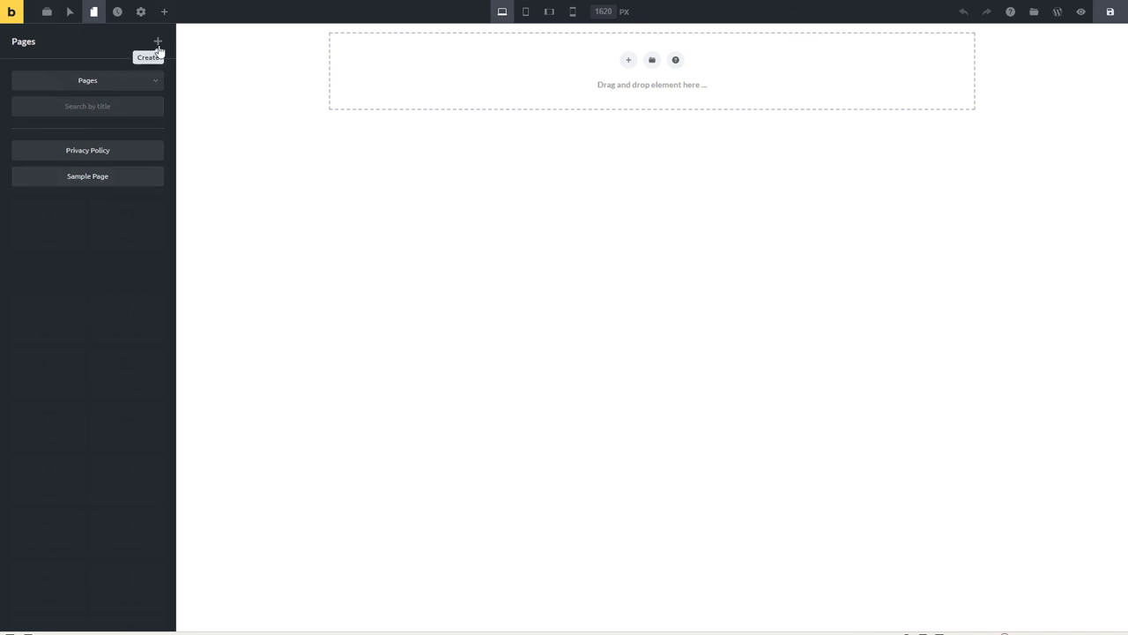
left_click(117, 12)
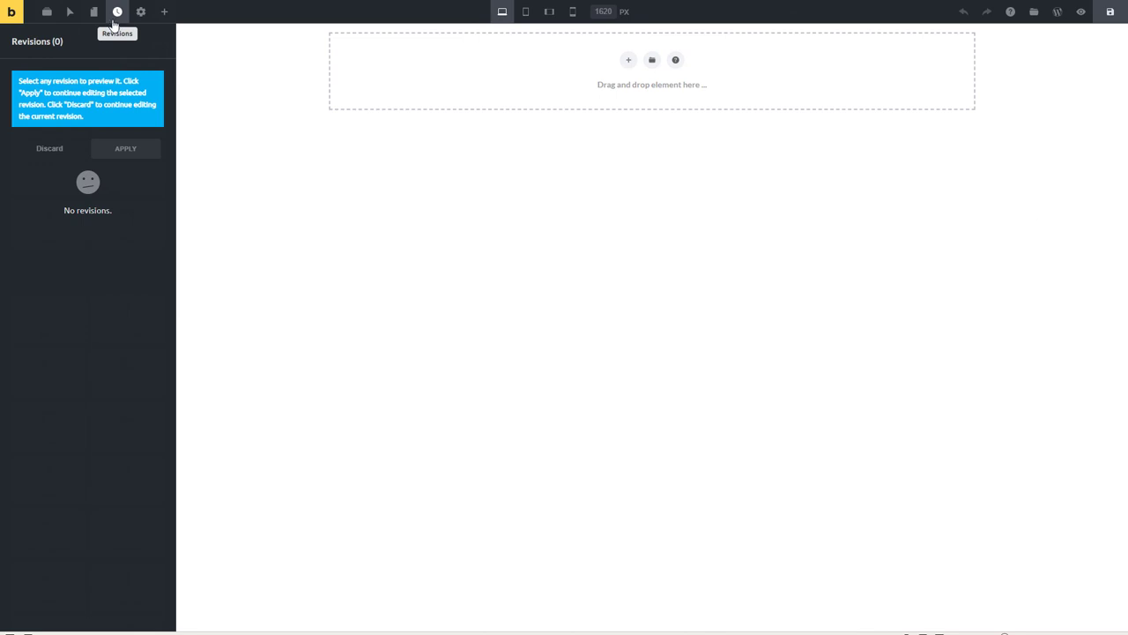
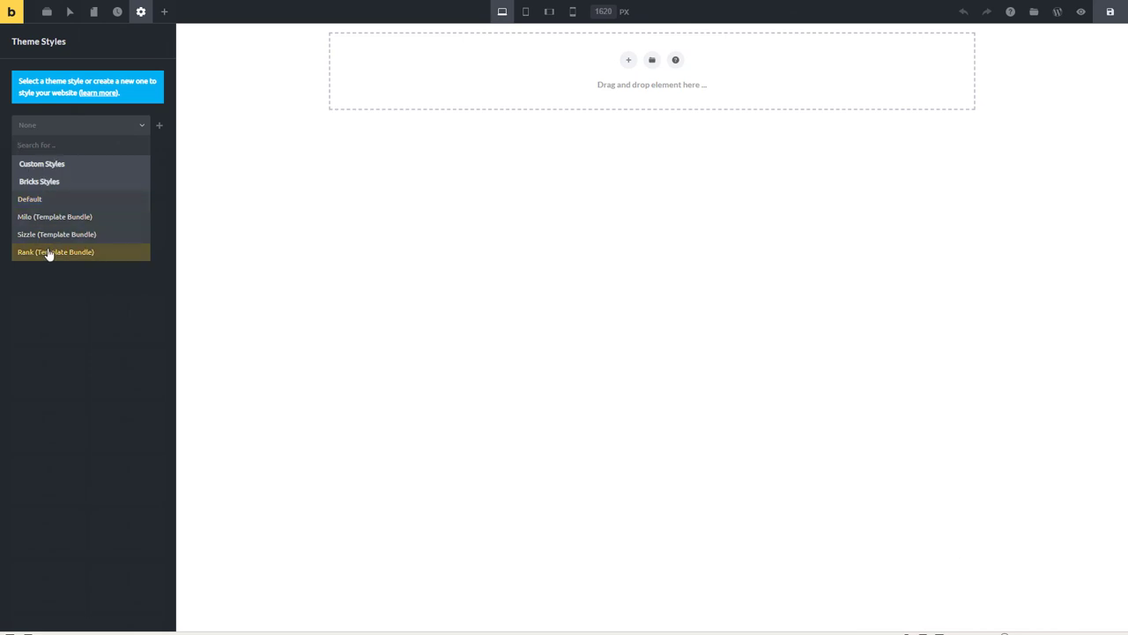
- Select the Default theme style and review its General, Colors and per-element styling sections
left_click(40, 201)
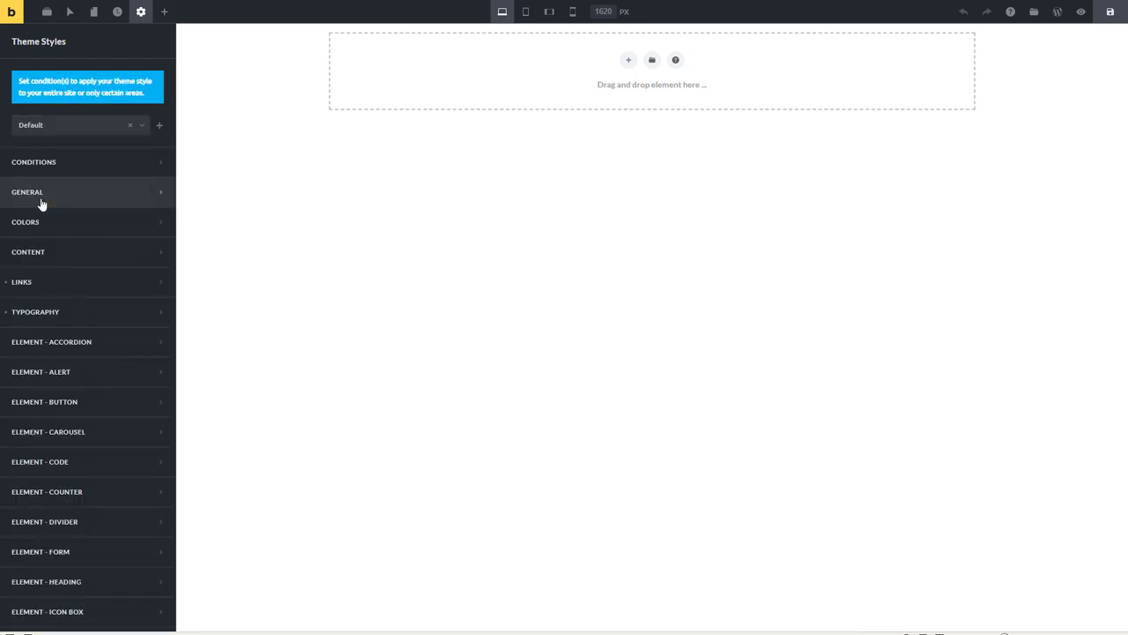
left_click(124, 199)
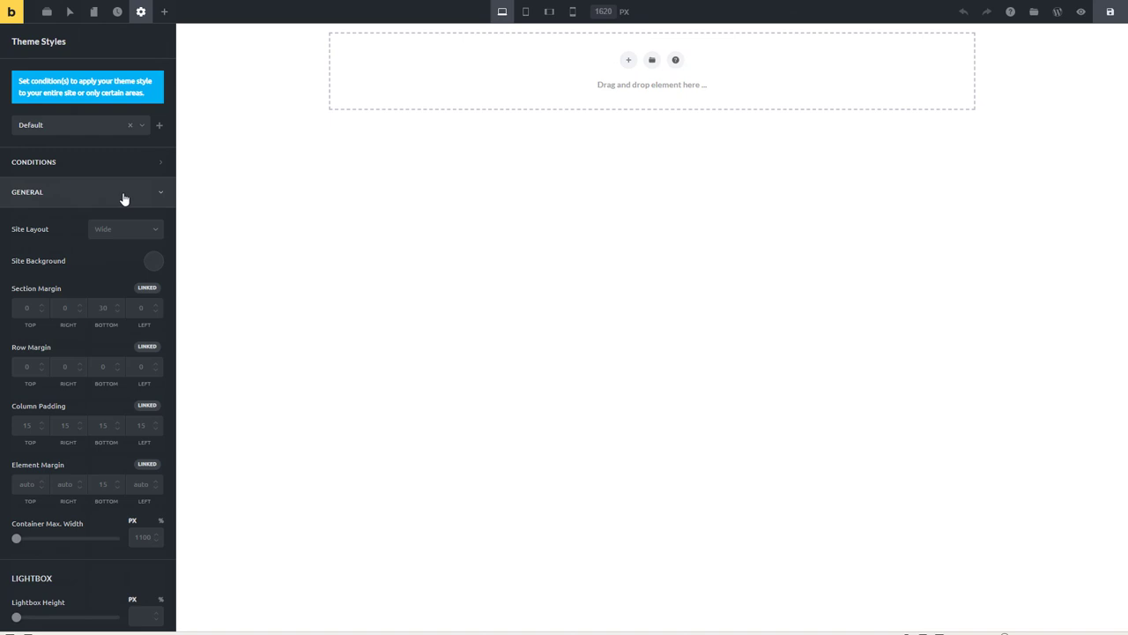
left_click(124, 198)
left_click(114, 223)
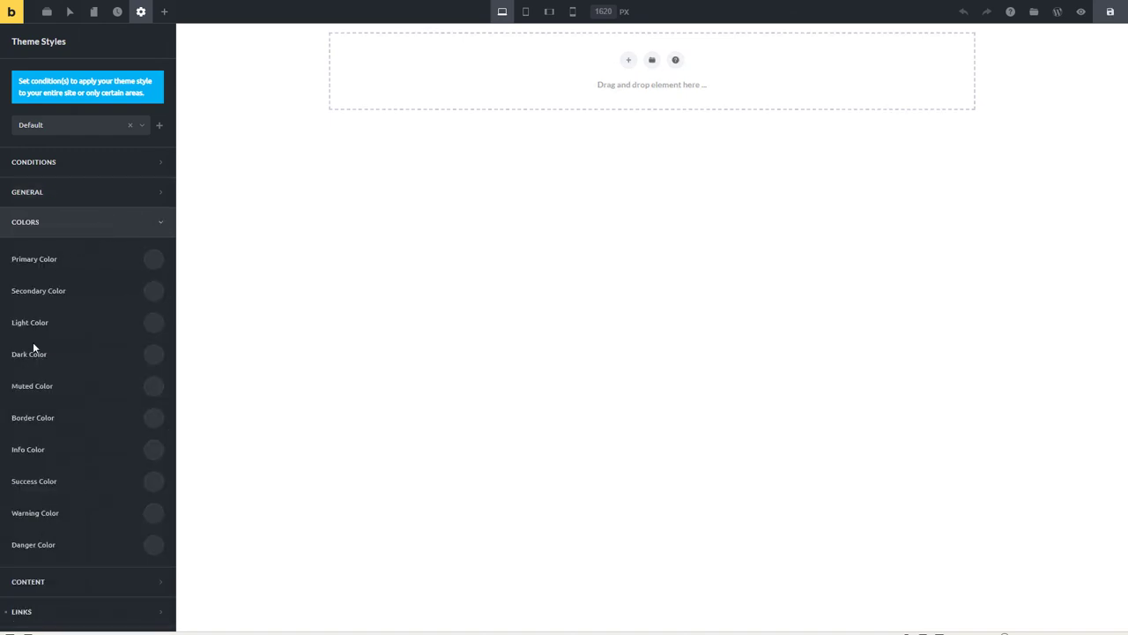
left_click(58, 231)
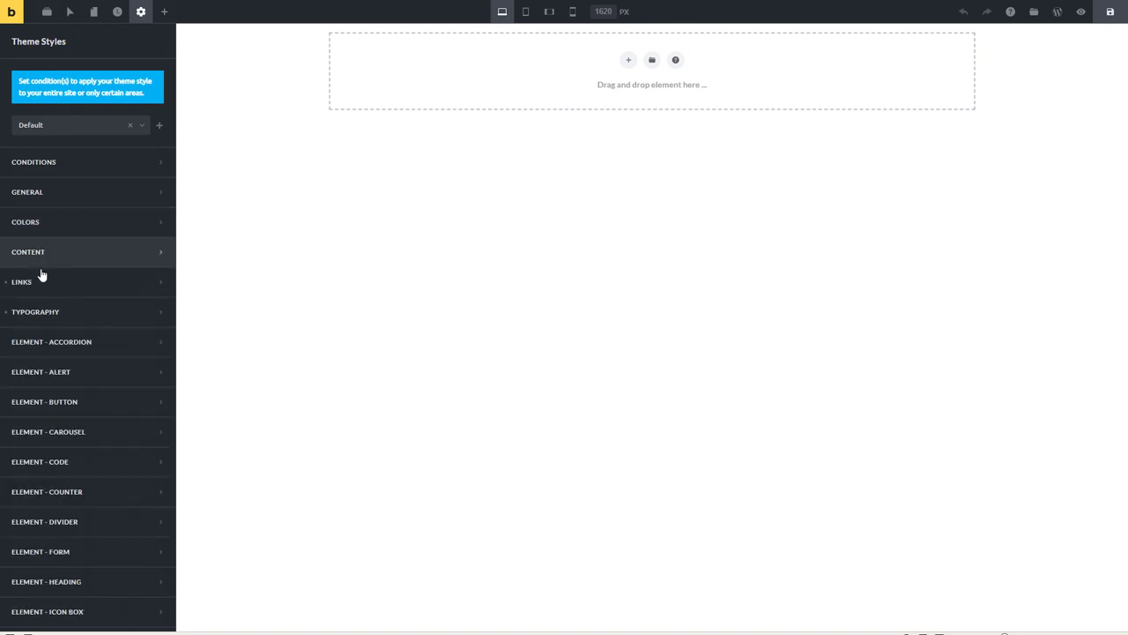
scroll(49, 317, "down", 1)
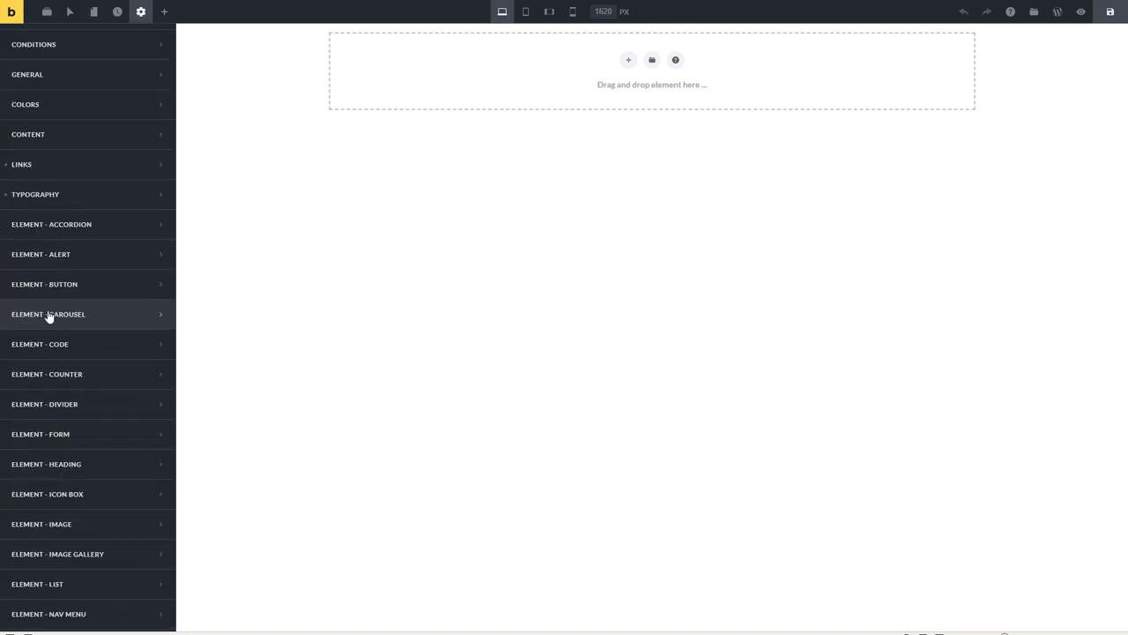
scroll(26, 231, "up", 1)
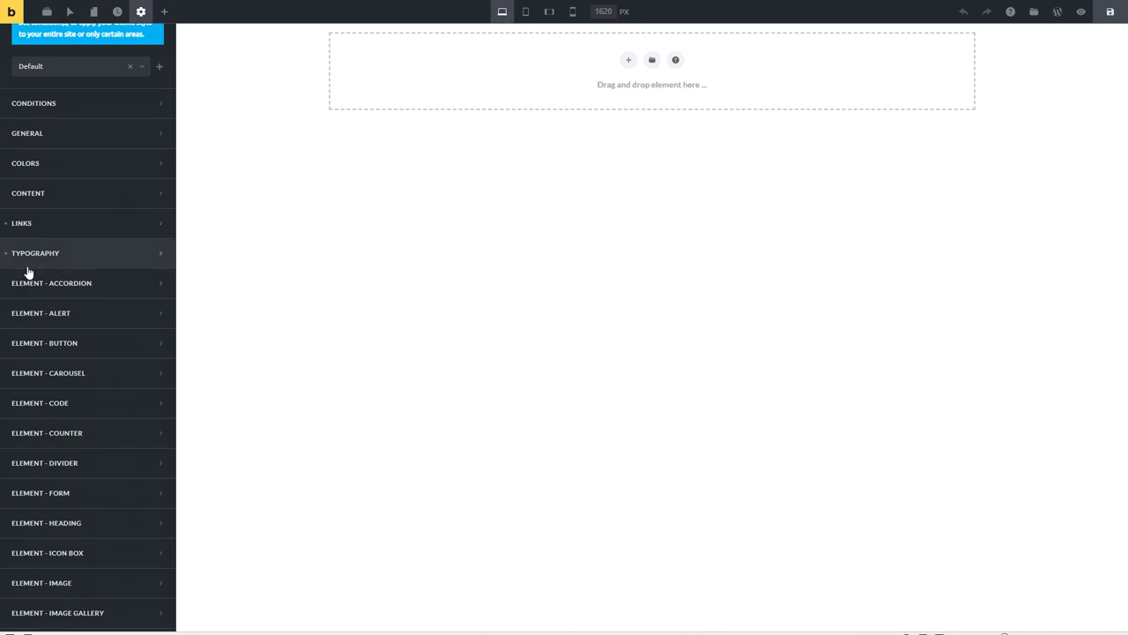
scroll(53, 276, "down", 7)
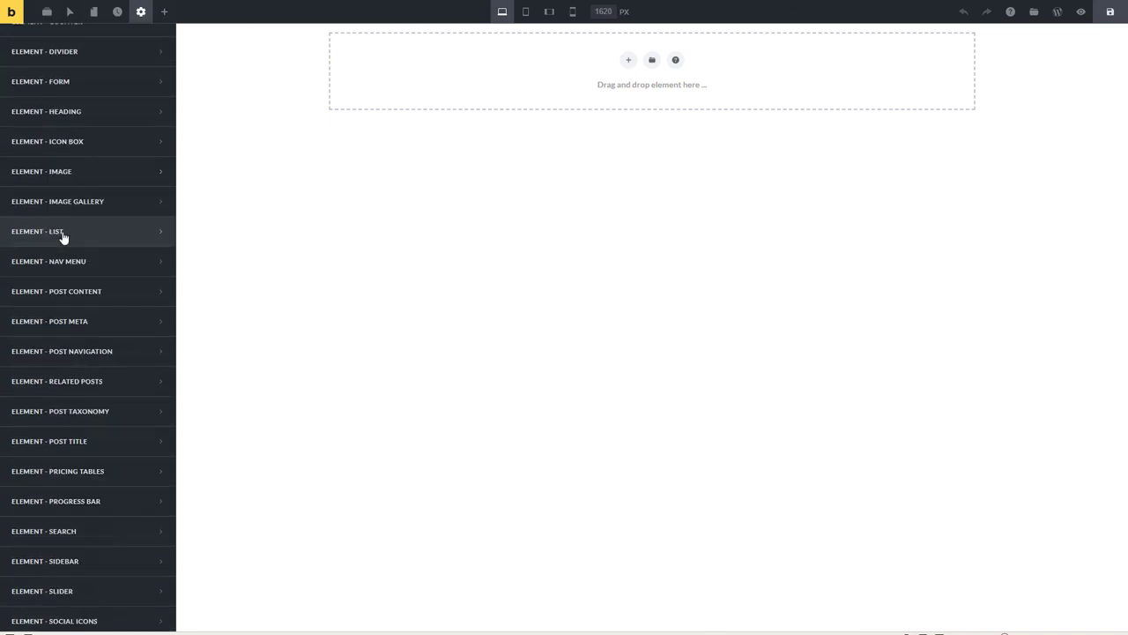
scroll(63, 237, "down", 4)
scroll(62, 238, "up", 12)
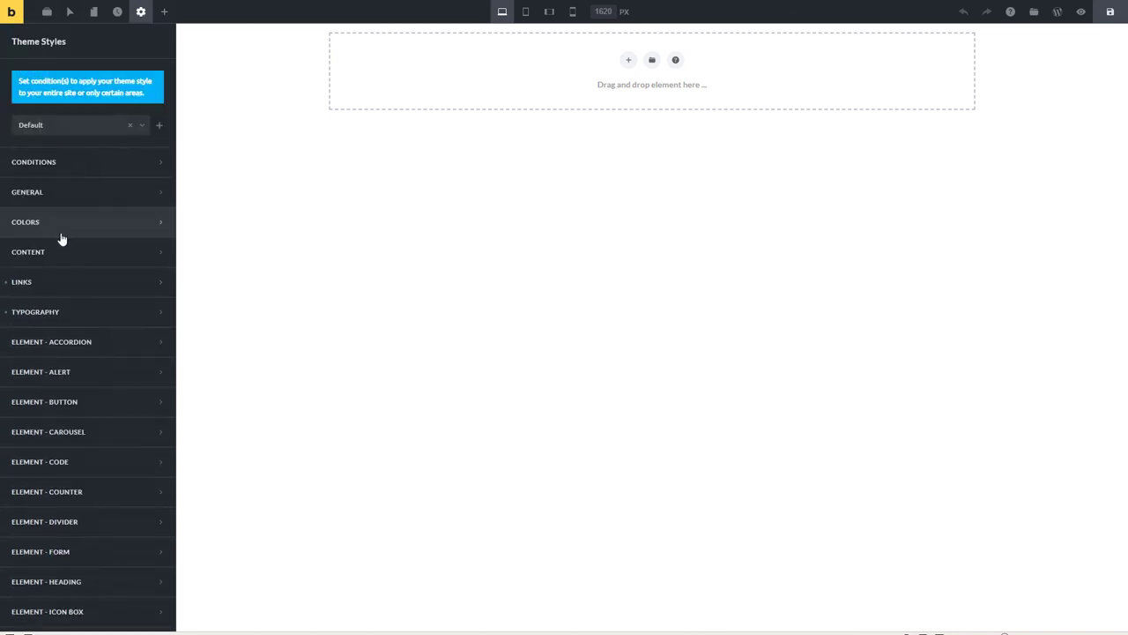
- Switch the theme style to Milo (Template Bundle) and review its Colors settings
left_click(142, 125)
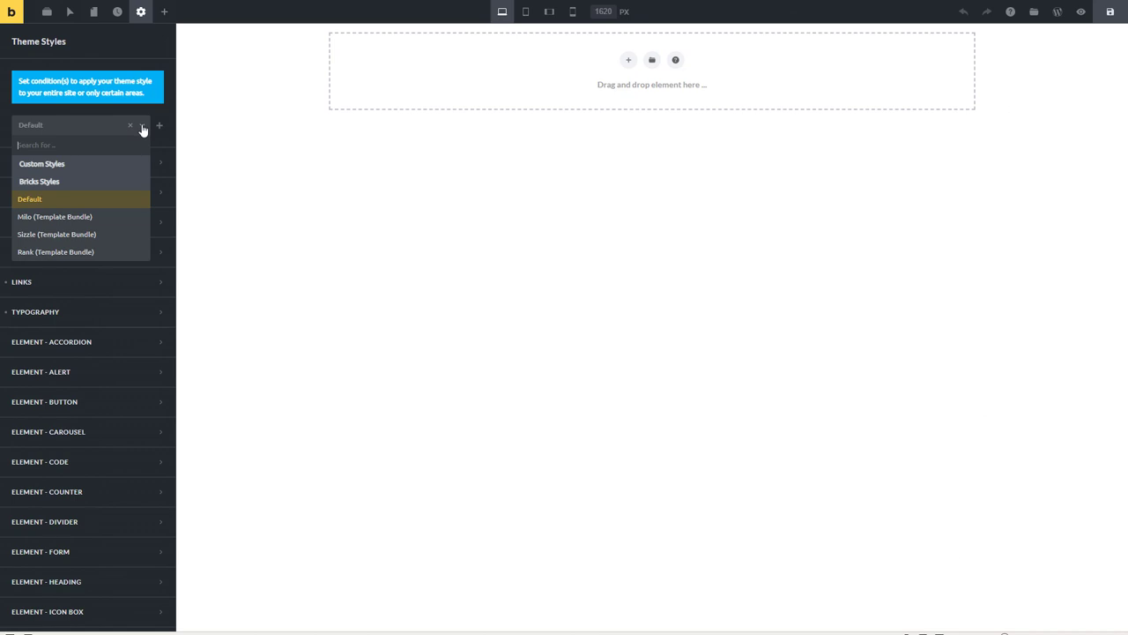
left_click(59, 221)
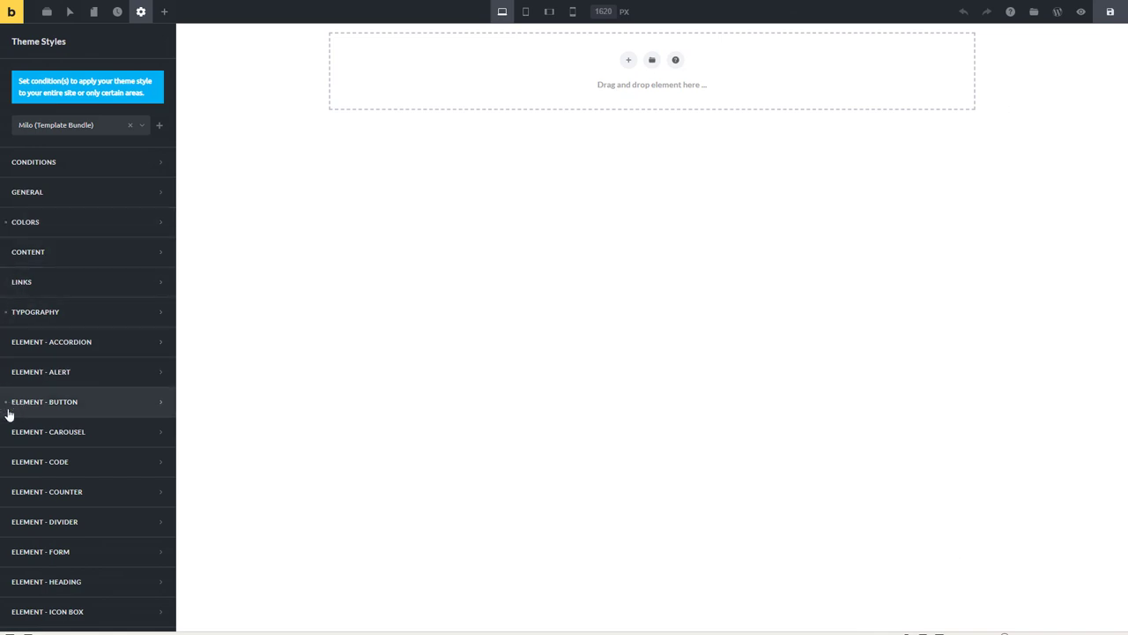
left_click(155, 226)
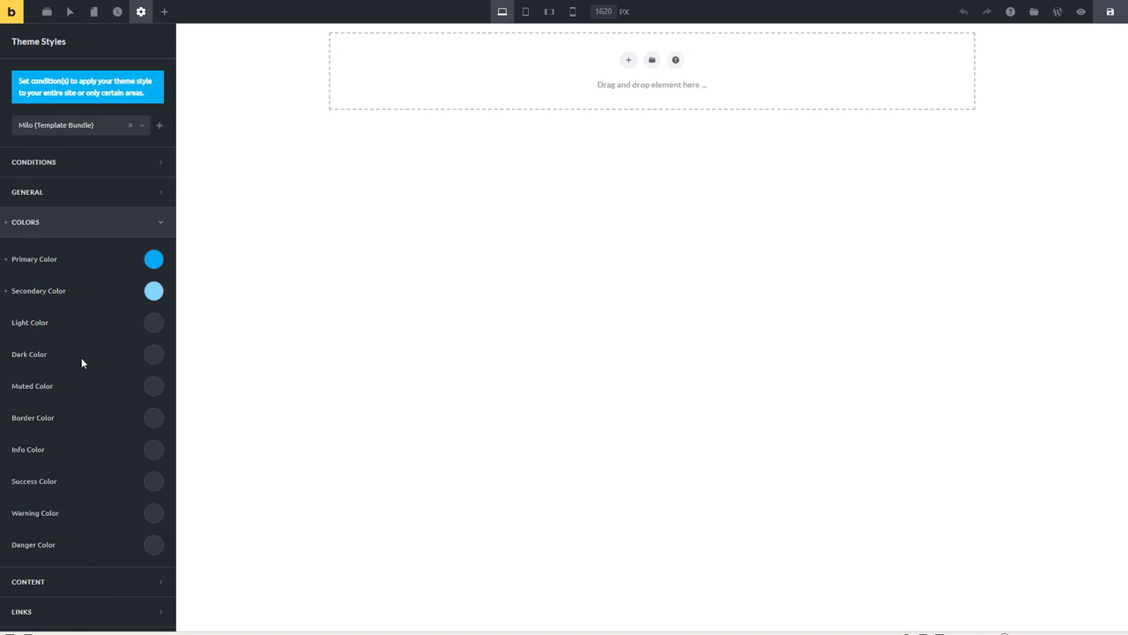
left_click(49, 225)
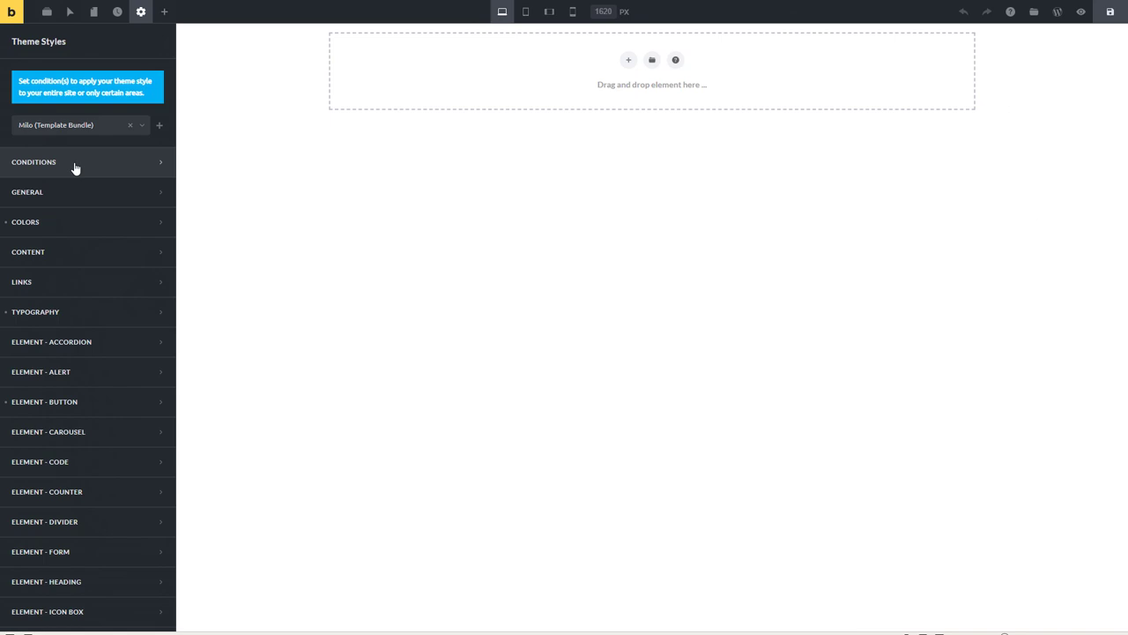
- Add a condition to the Milo theme style to view the available condition types, and delete that condition
left_click(75, 168)
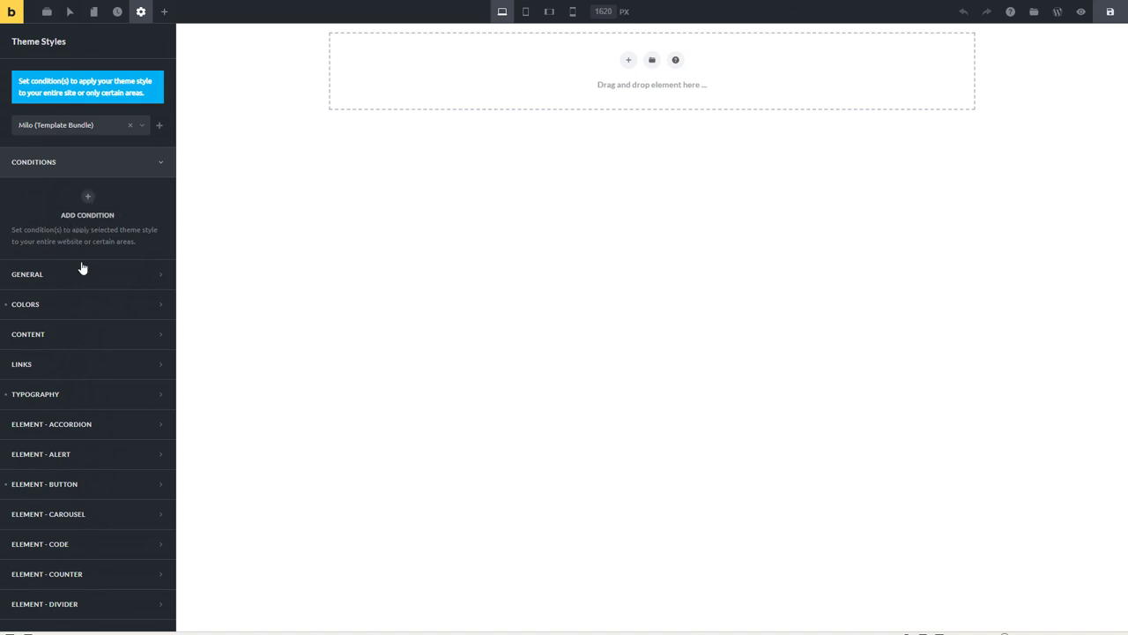
left_click(87, 197)
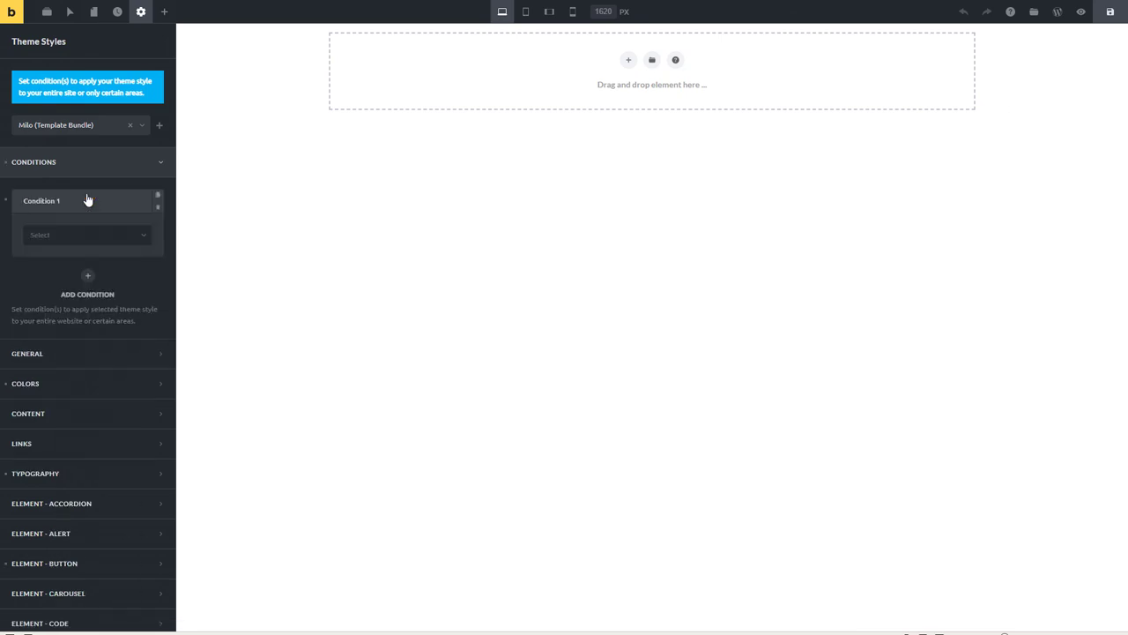
left_click(104, 238)
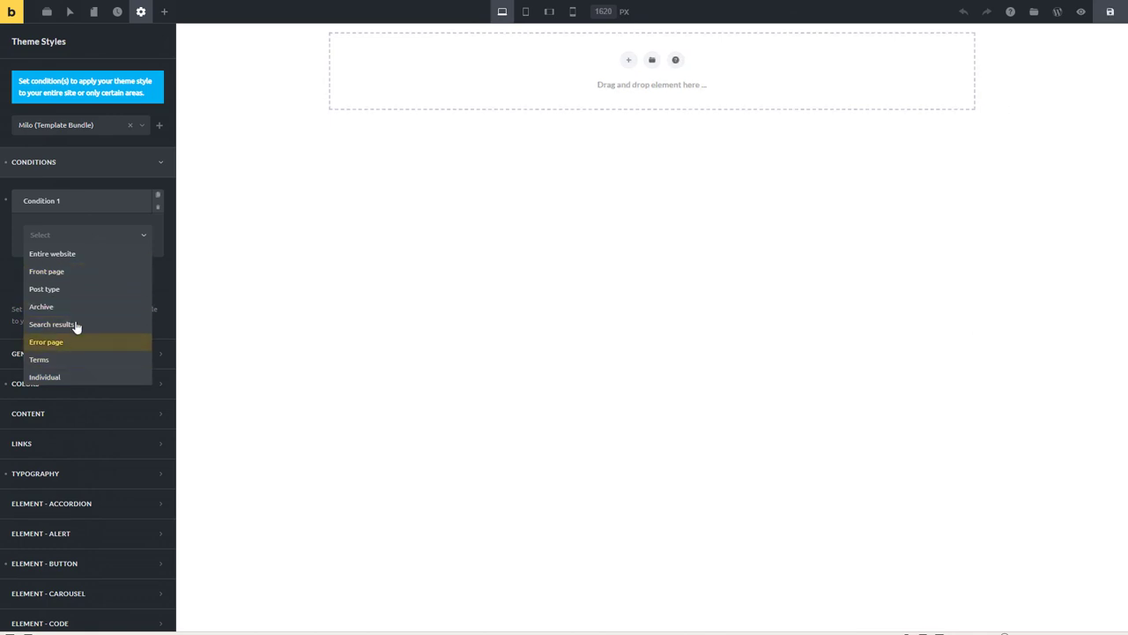
left_click(159, 214)
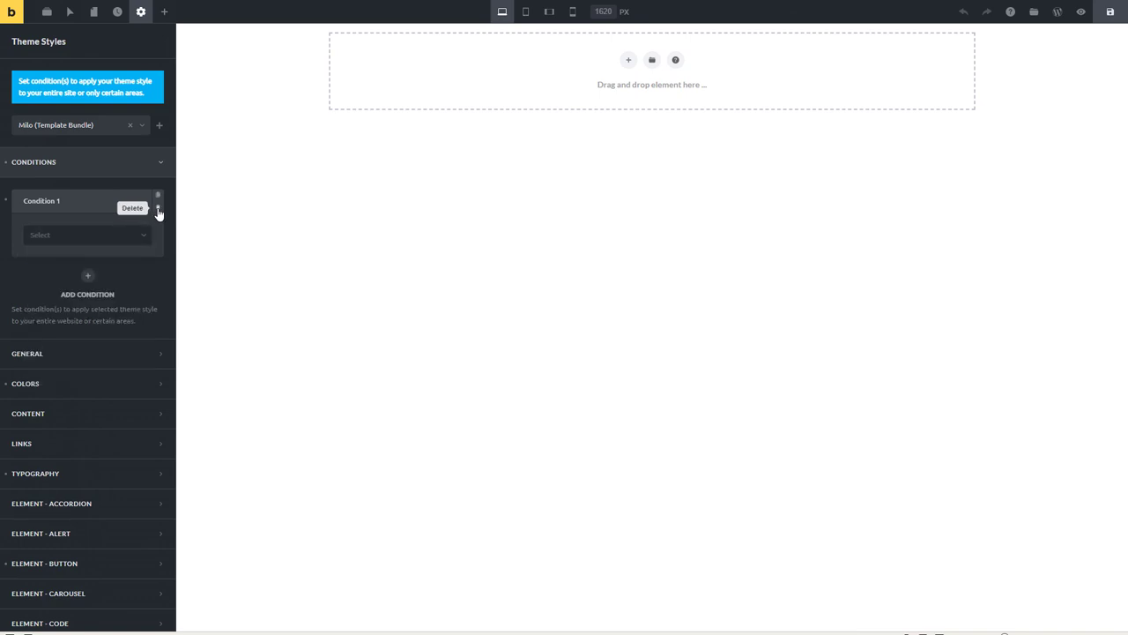
left_click(159, 213)
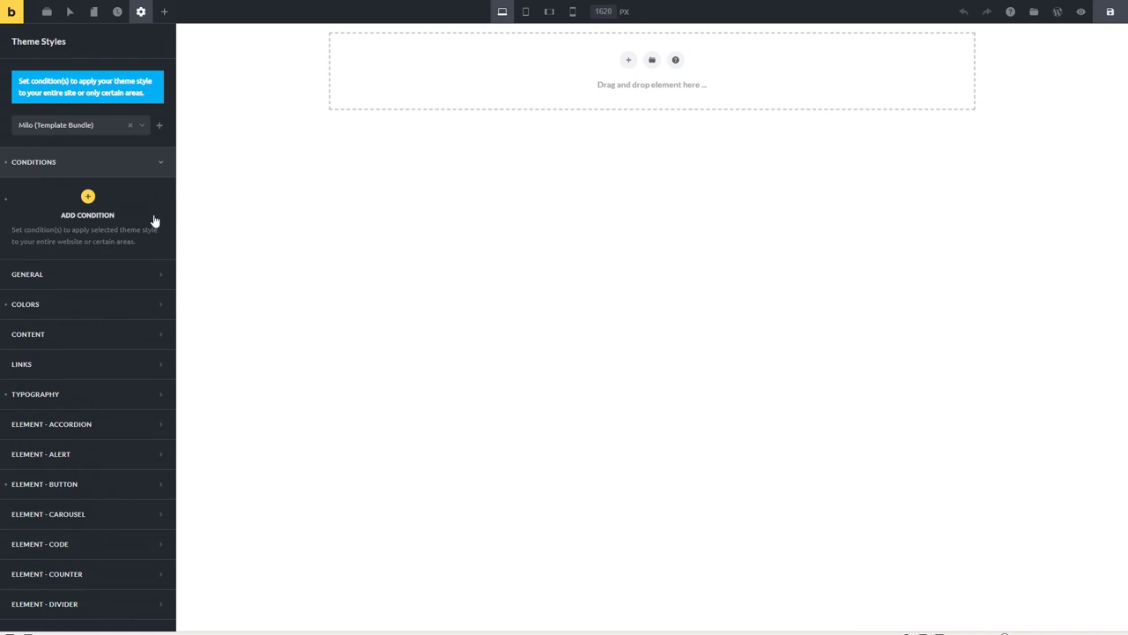
- Open the template's Page Settings and review the General and SEO sections
left_click(141, 15)
left_click(68, 100)
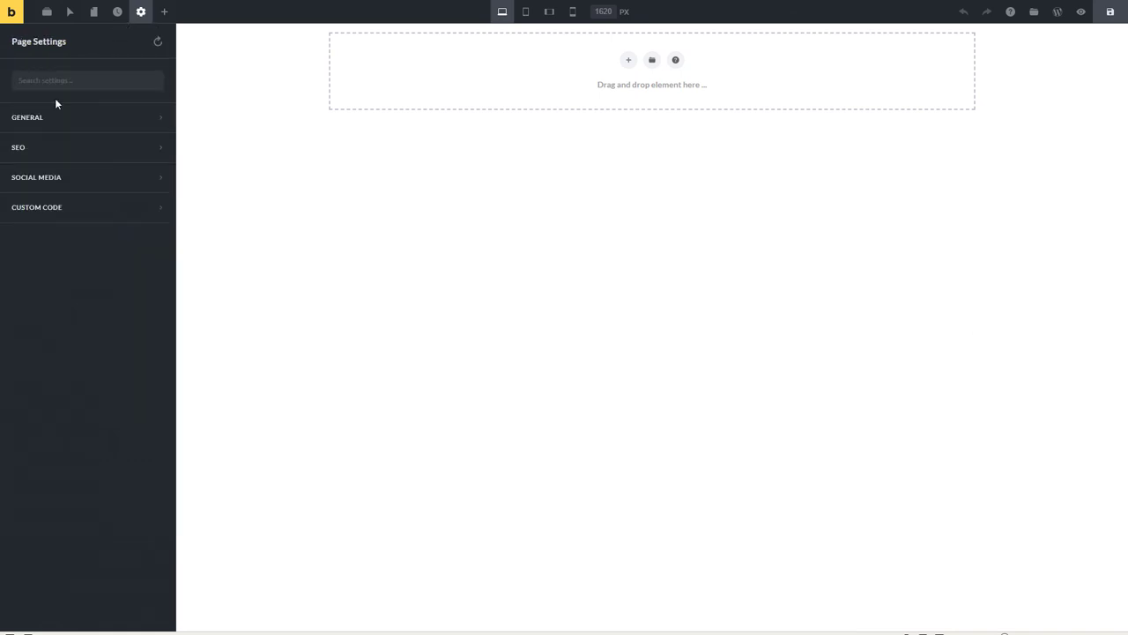
left_click(80, 121)
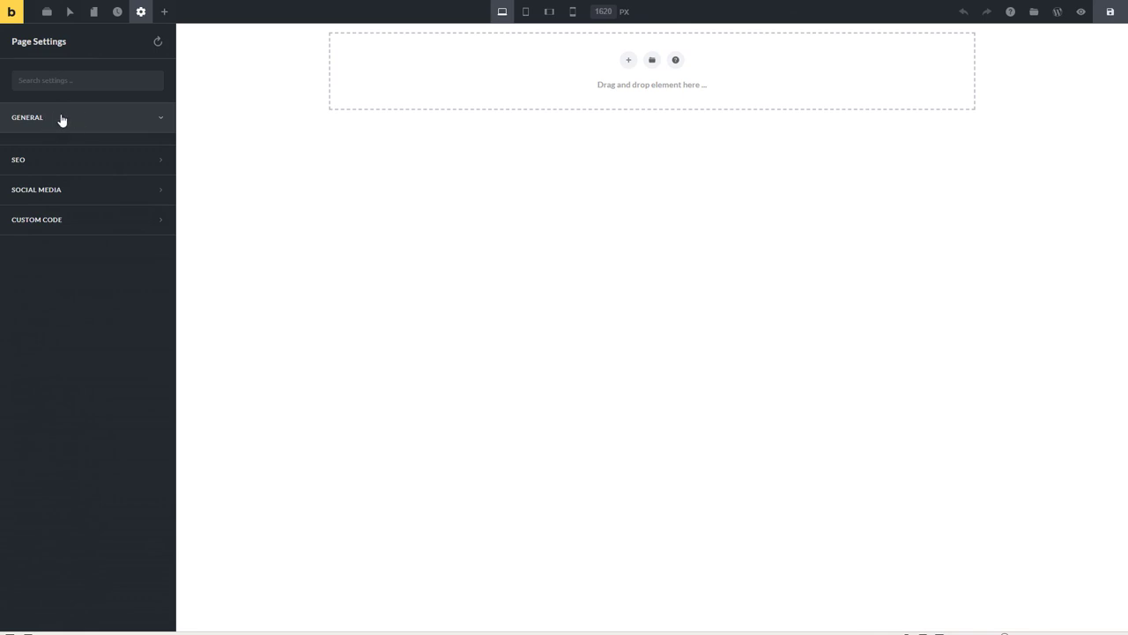
left_click(62, 119)
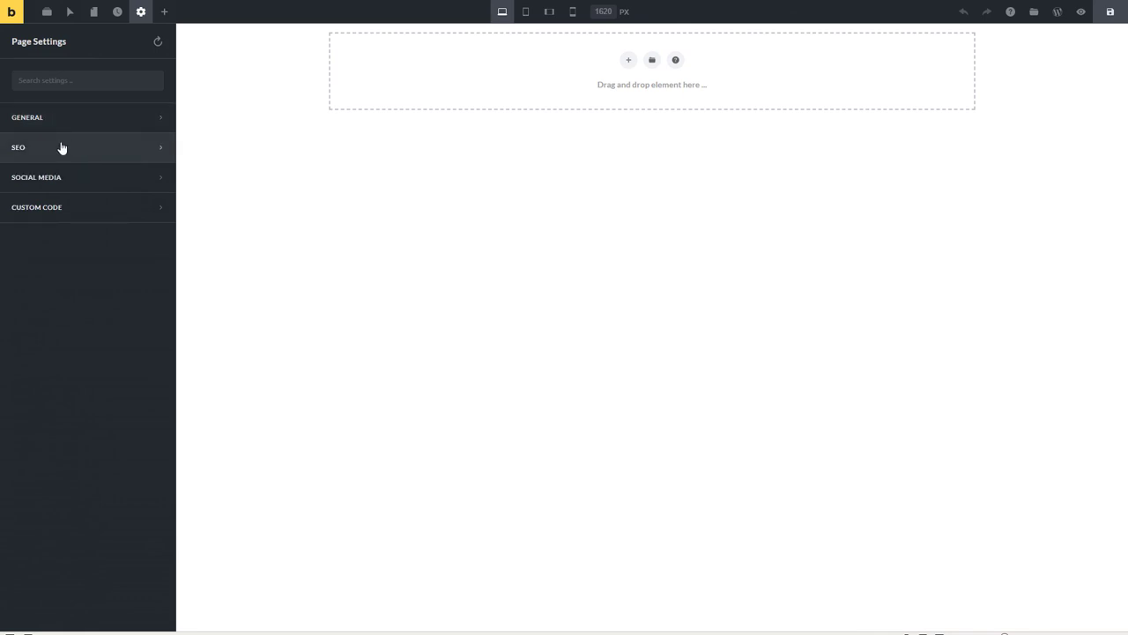
left_click(61, 148)
scroll(62, 146, "down", 2)
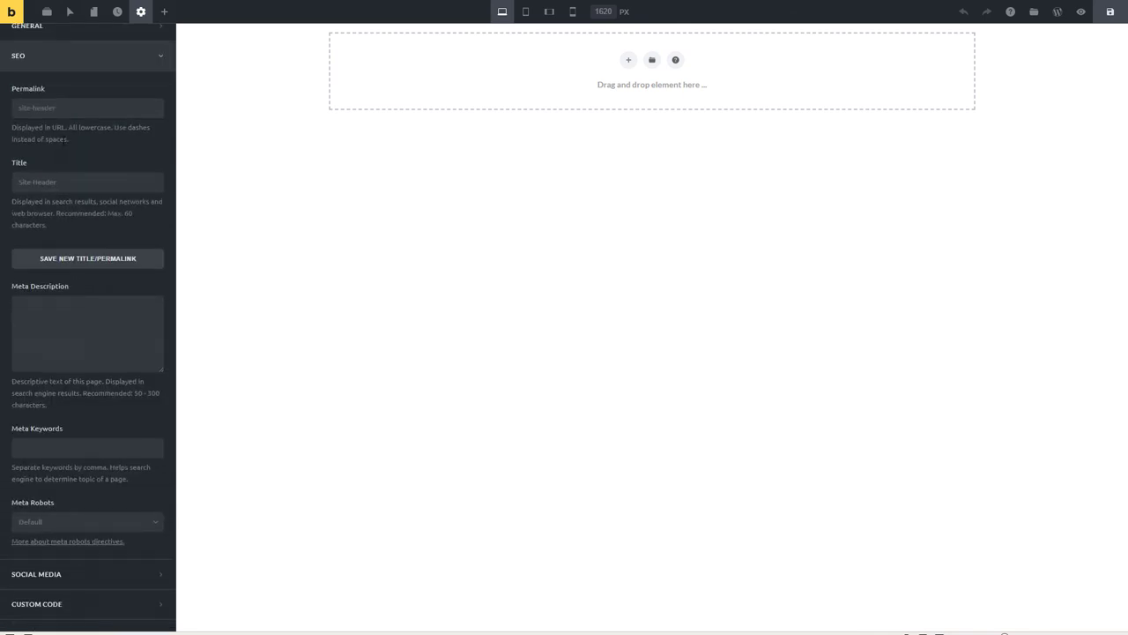
scroll(80, 153, "up", 2)
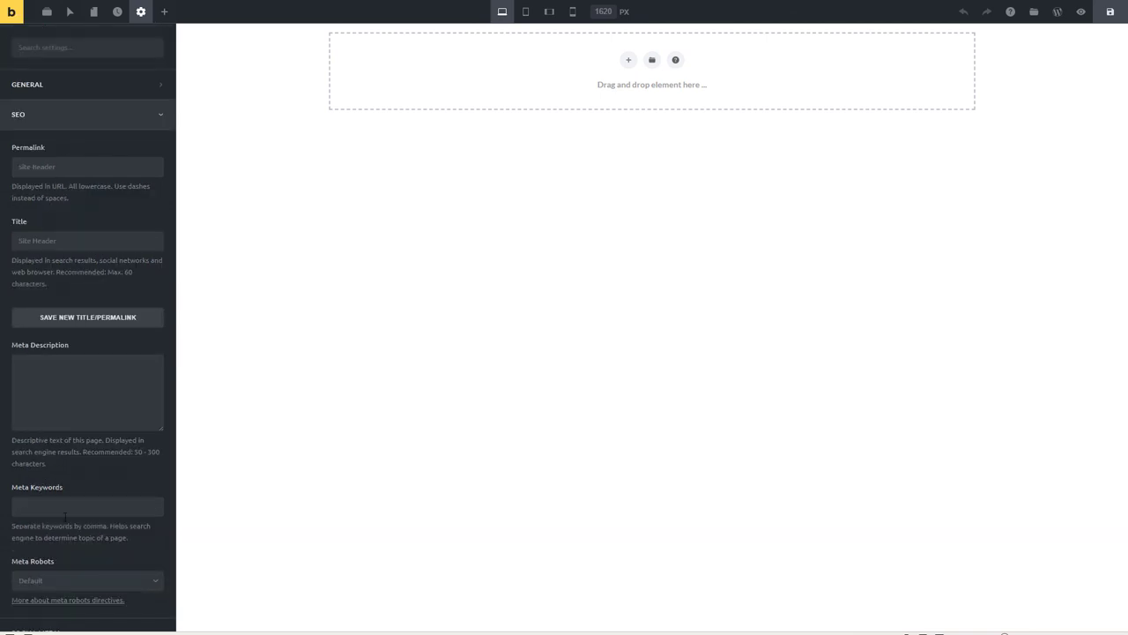
left_click(61, 122)
- Review the Social Media and Custom Code sections of the Page Settings
left_click(87, 177)
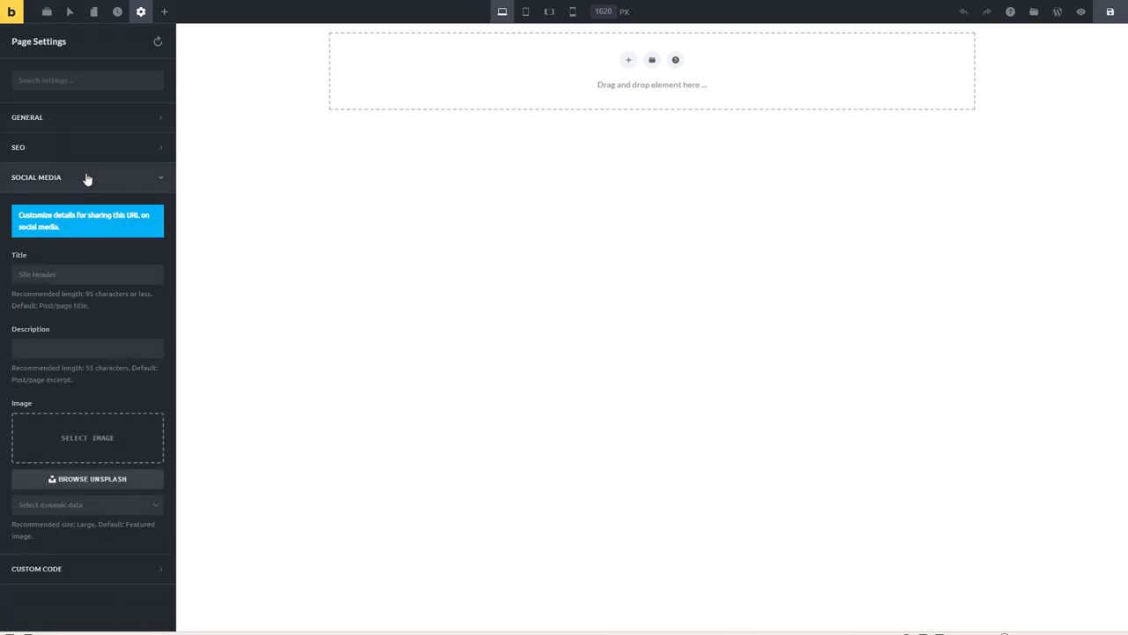
left_click(87, 178)
left_click(83, 208)
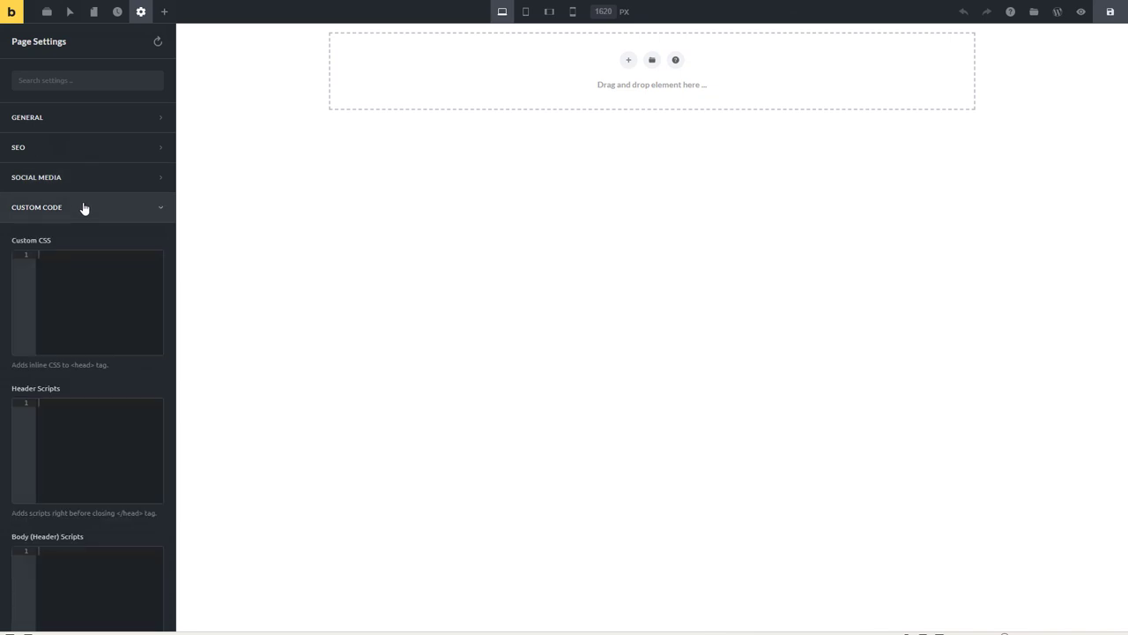
scroll(84, 208, "down", 1)
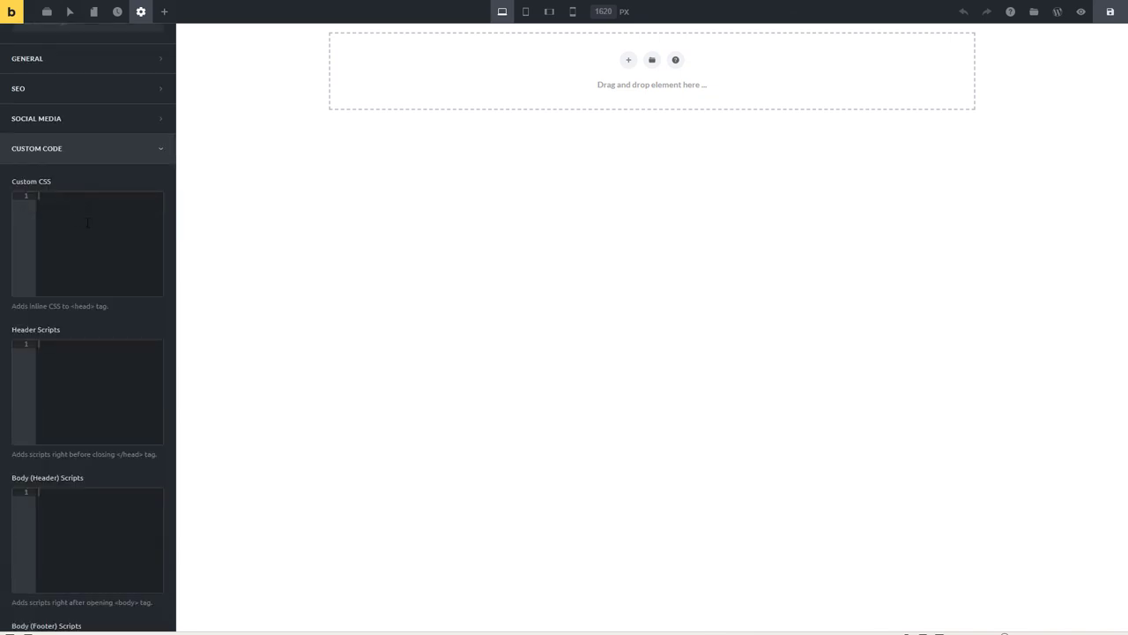
scroll(82, 252, "up", 1)
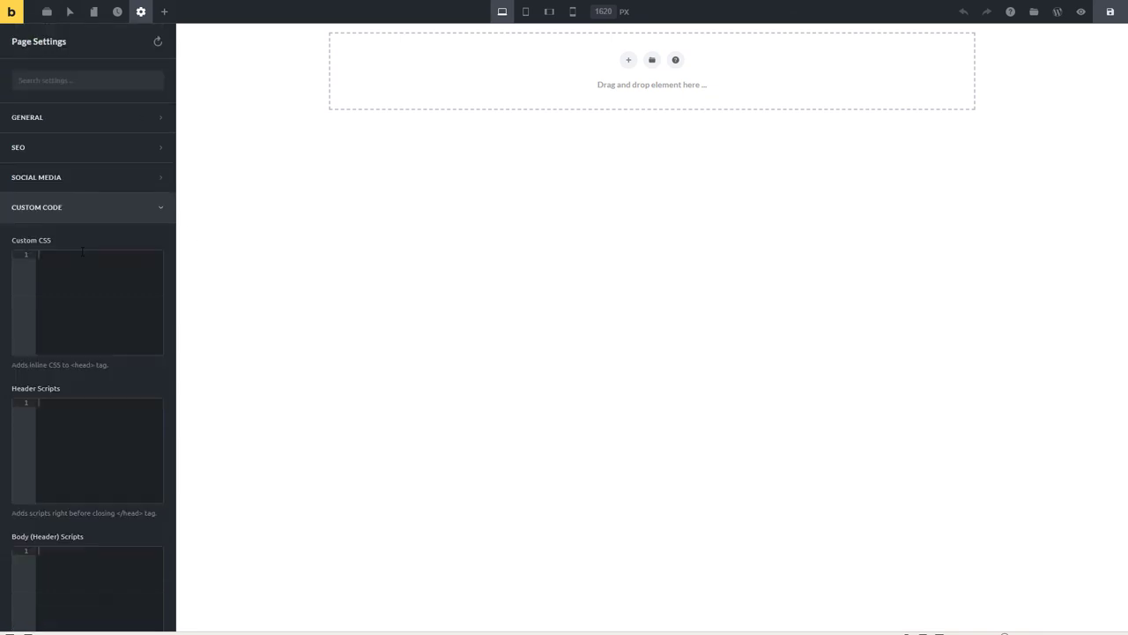
- Open the Template Settings and review the Header, Conditions and Populate Content sections
left_click(141, 11)
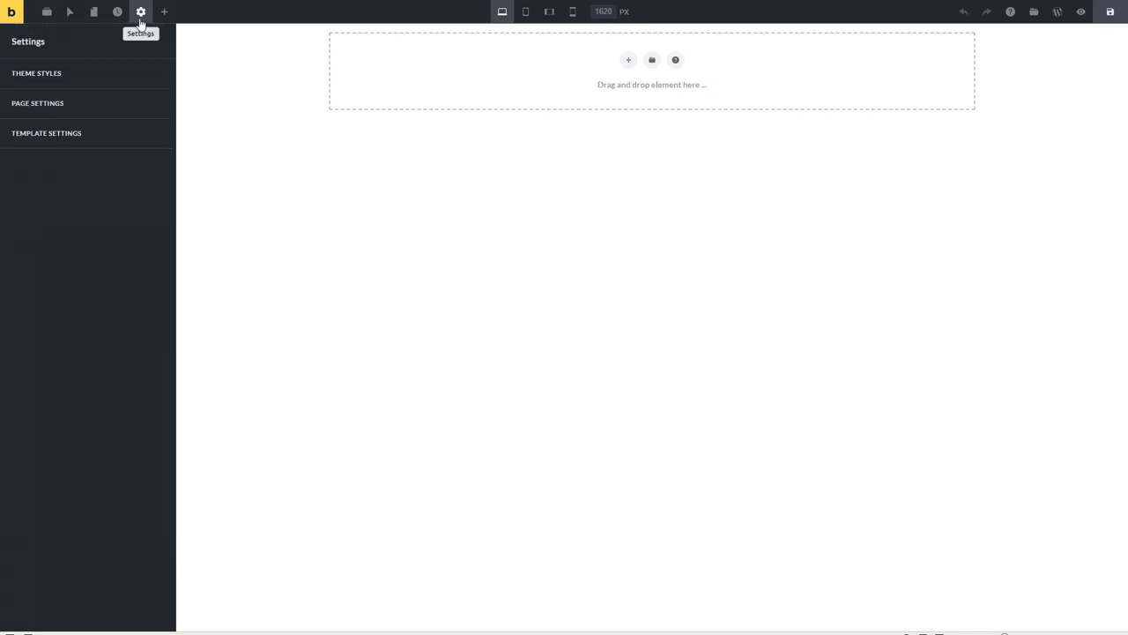
left_click(95, 137)
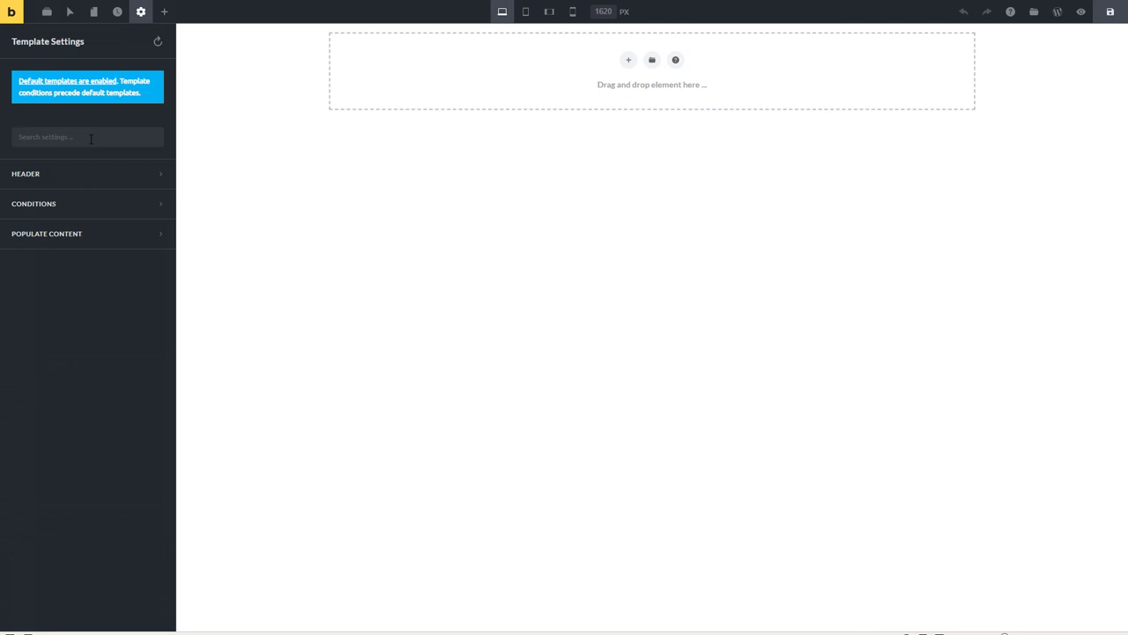
left_click(87, 174)
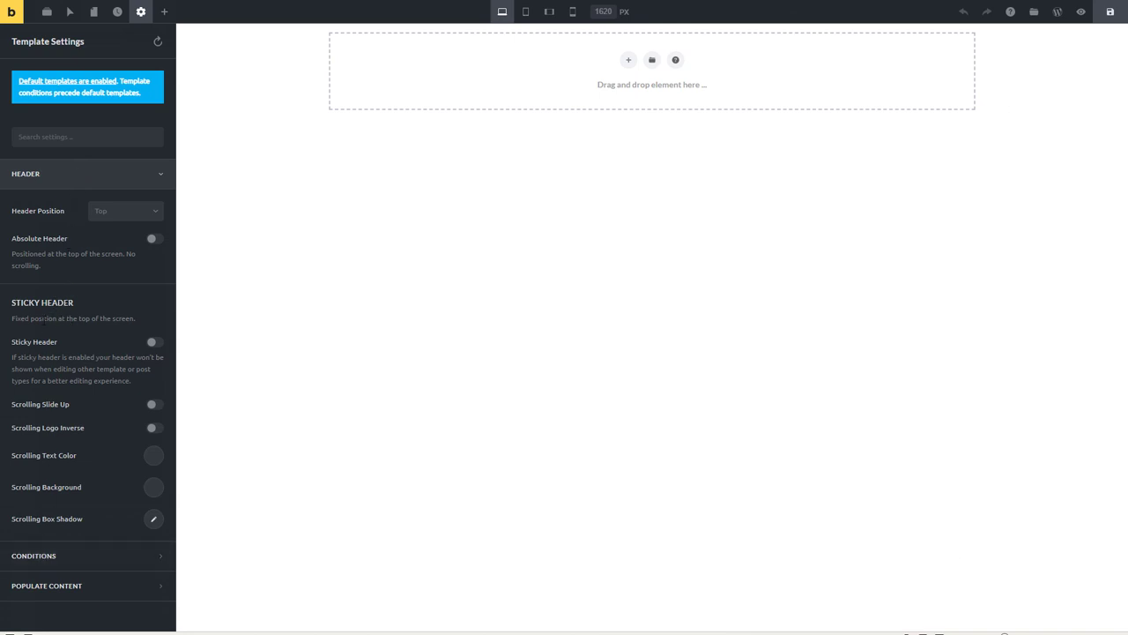
left_click(59, 174)
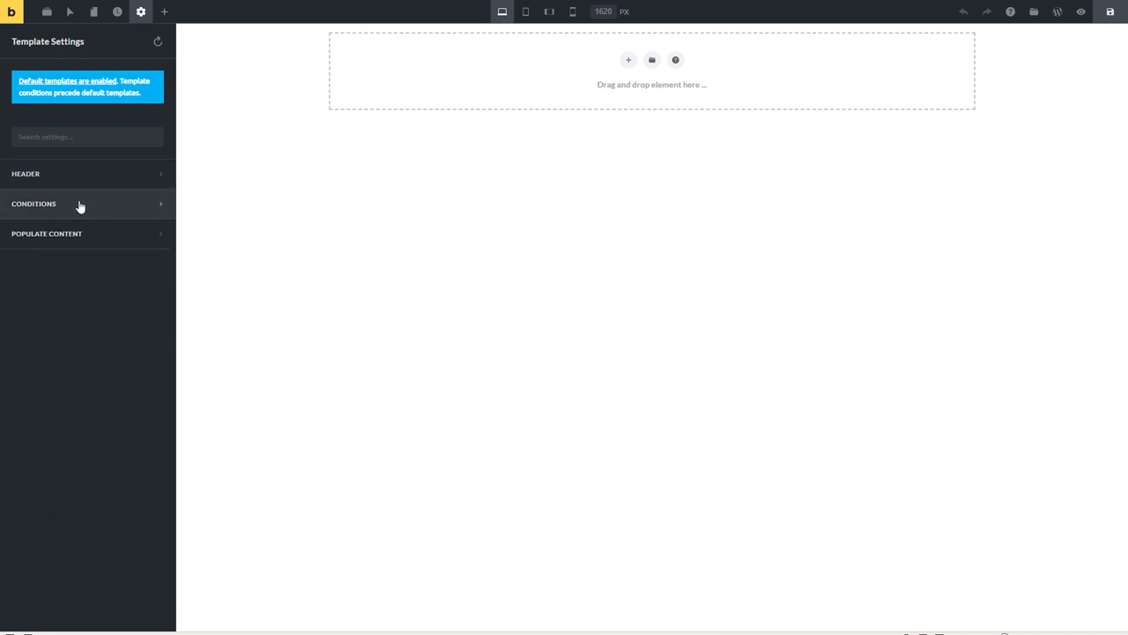
left_click(79, 207)
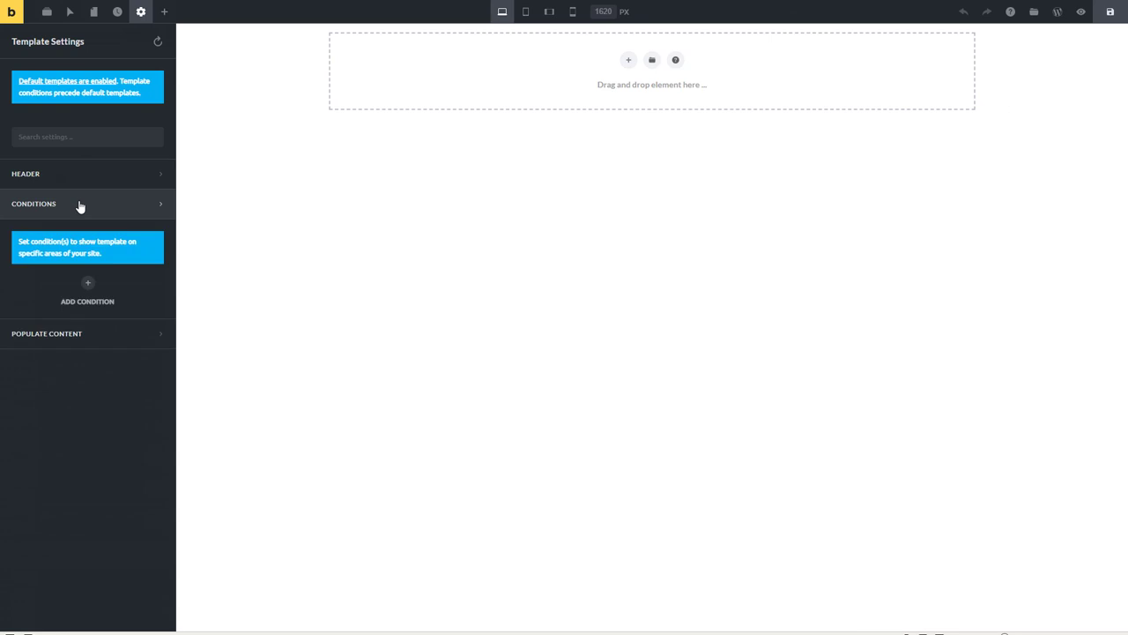
left_click(88, 282)
left_click(88, 282)
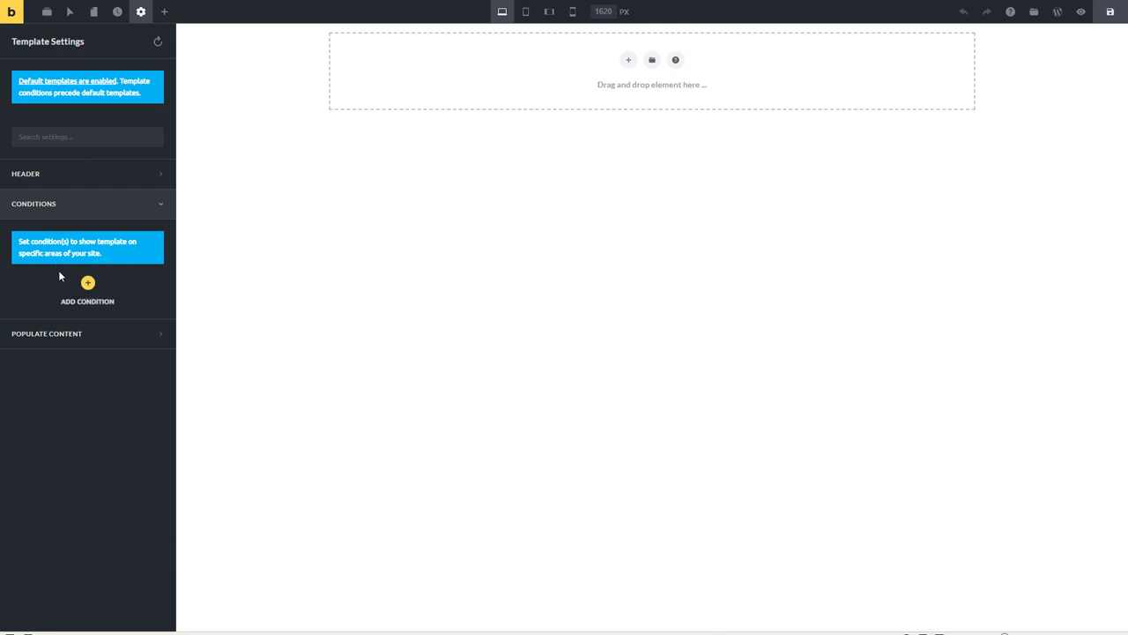
left_click(88, 330)
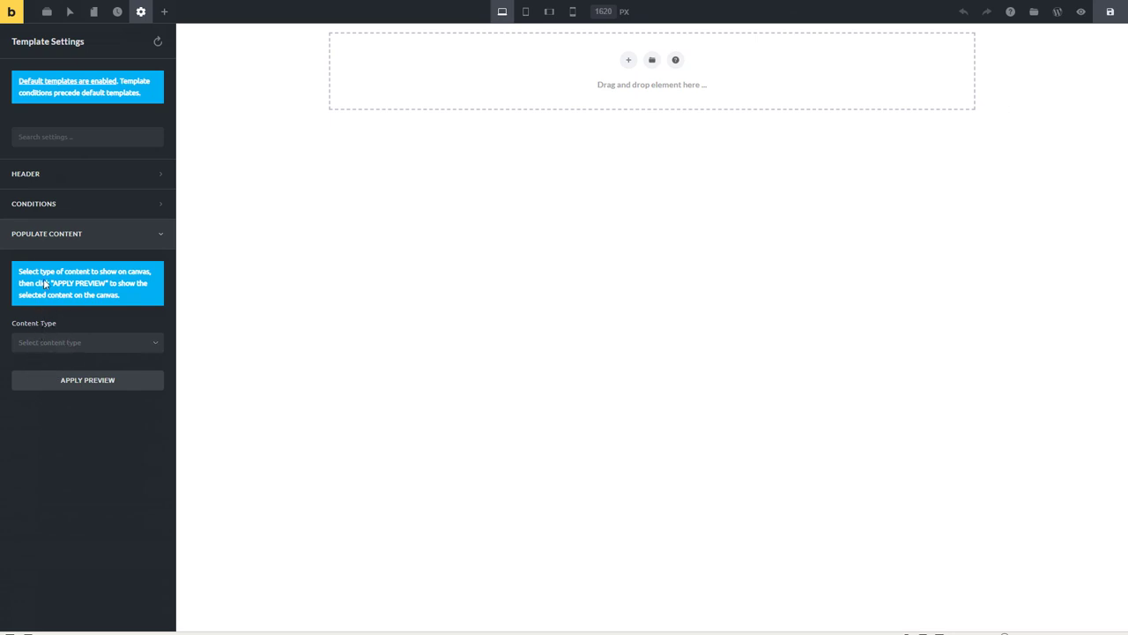
- Look over the list of available elements and the My Templates library, and close the library
left_click(142, 18)
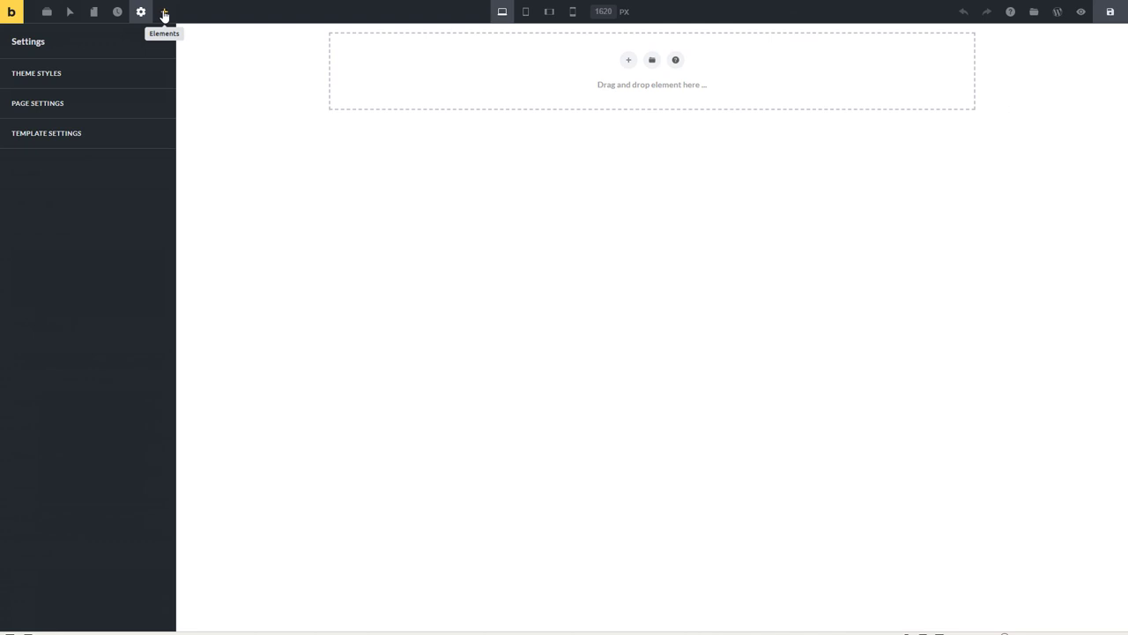
left_click(164, 14)
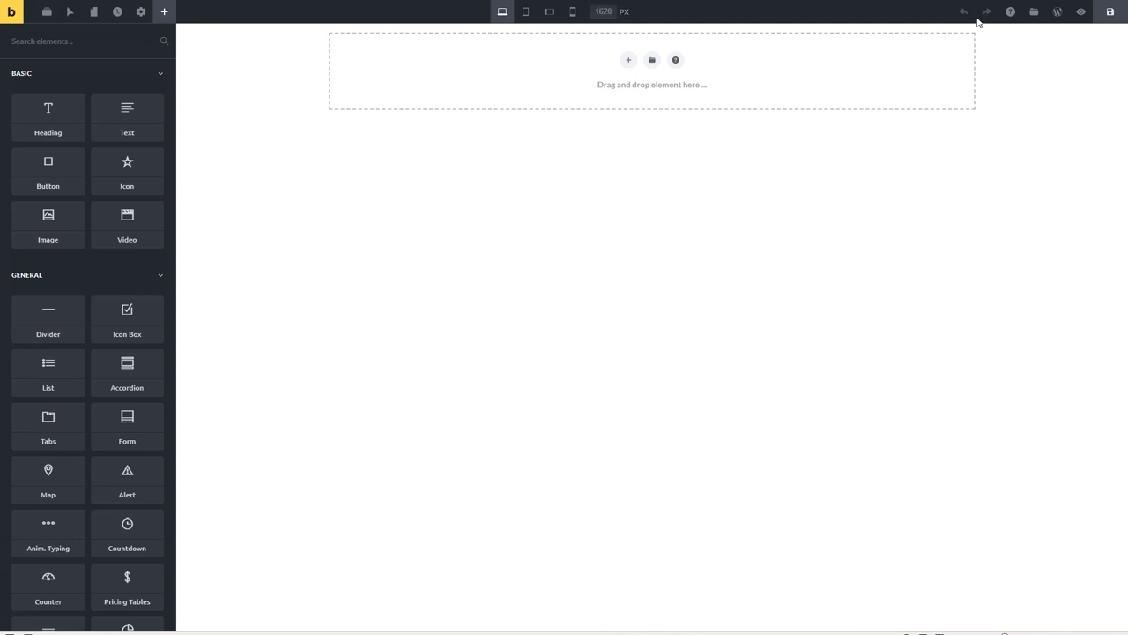
left_click(1033, 12)
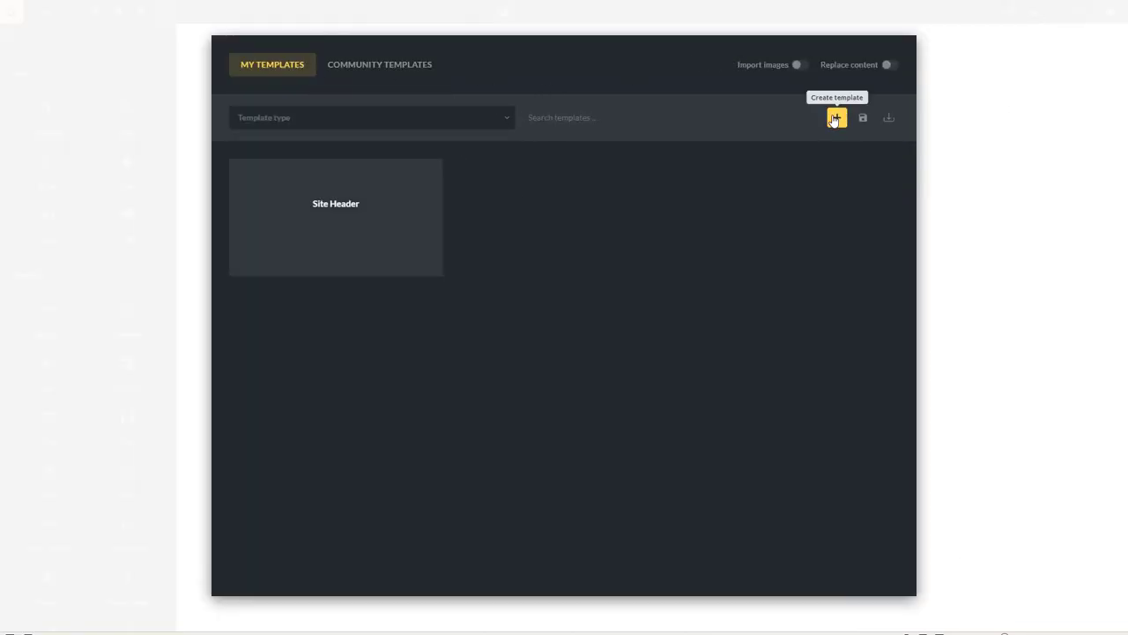
left_click(1033, 12)
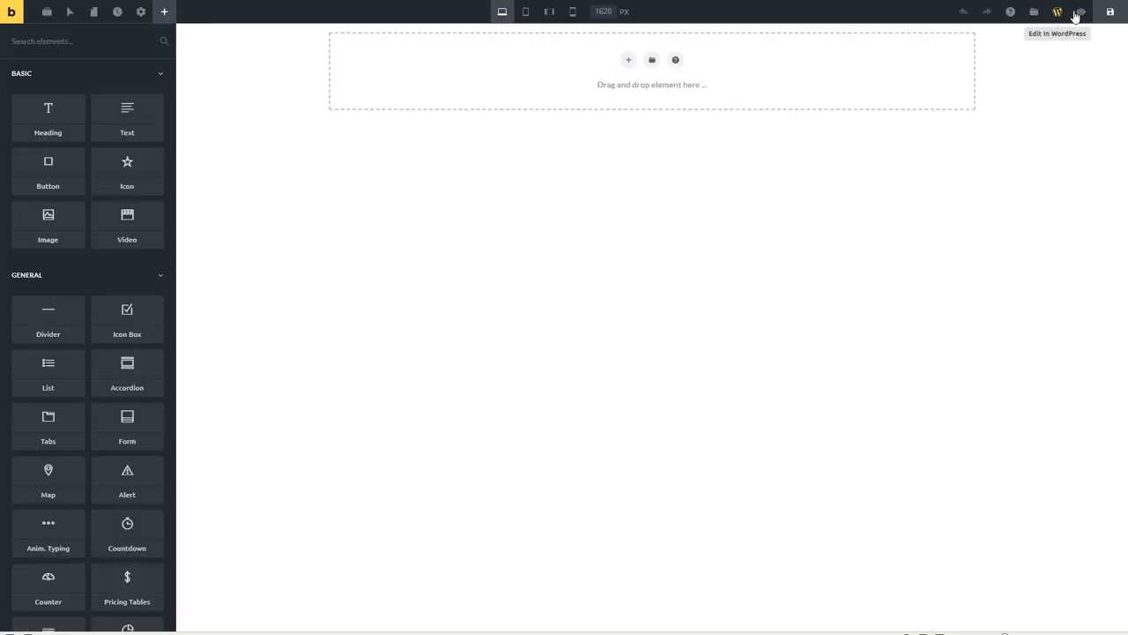
- Add a new section to the empty header canvas and place a Heading element in its column
left_click(630, 61)
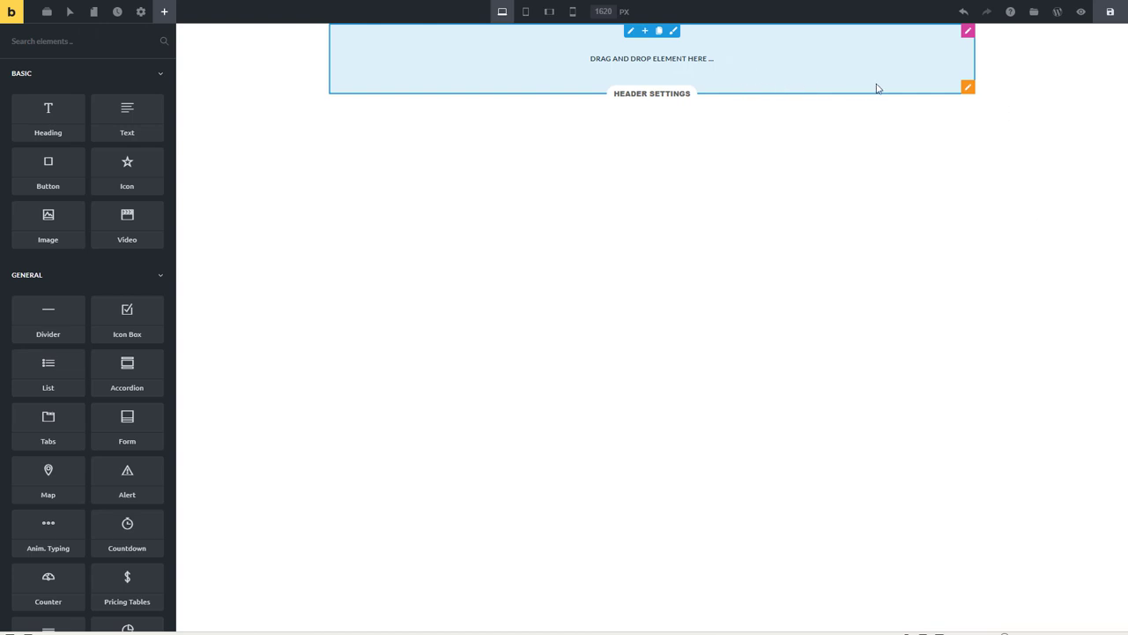
mouse_move(969, 88)
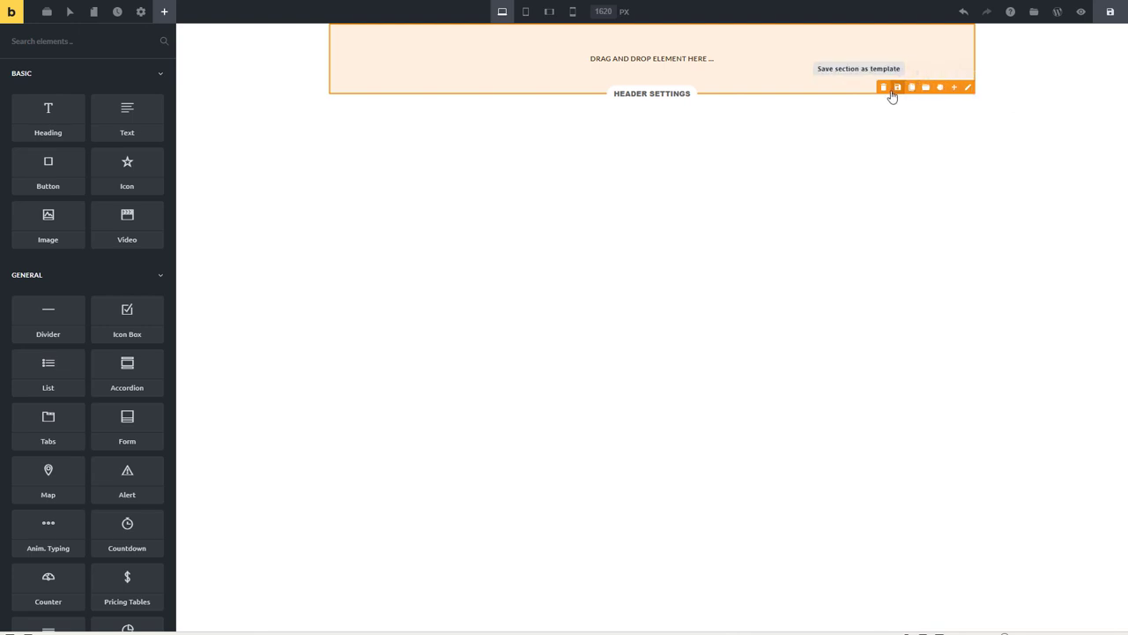
mouse_move(970, 32)
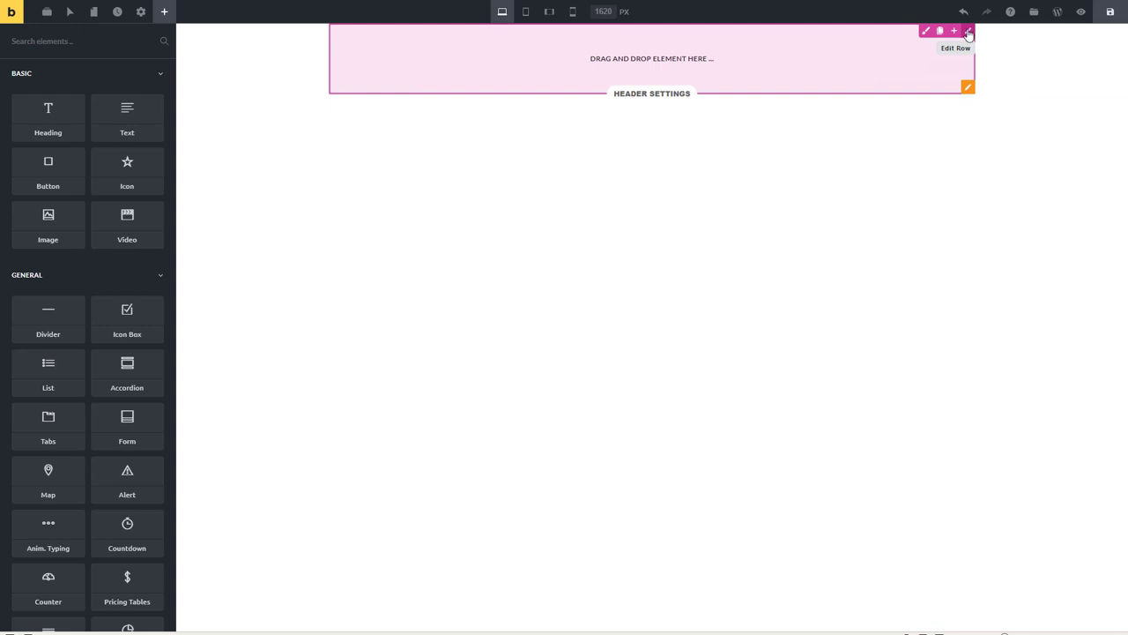
mouse_move(659, 34)
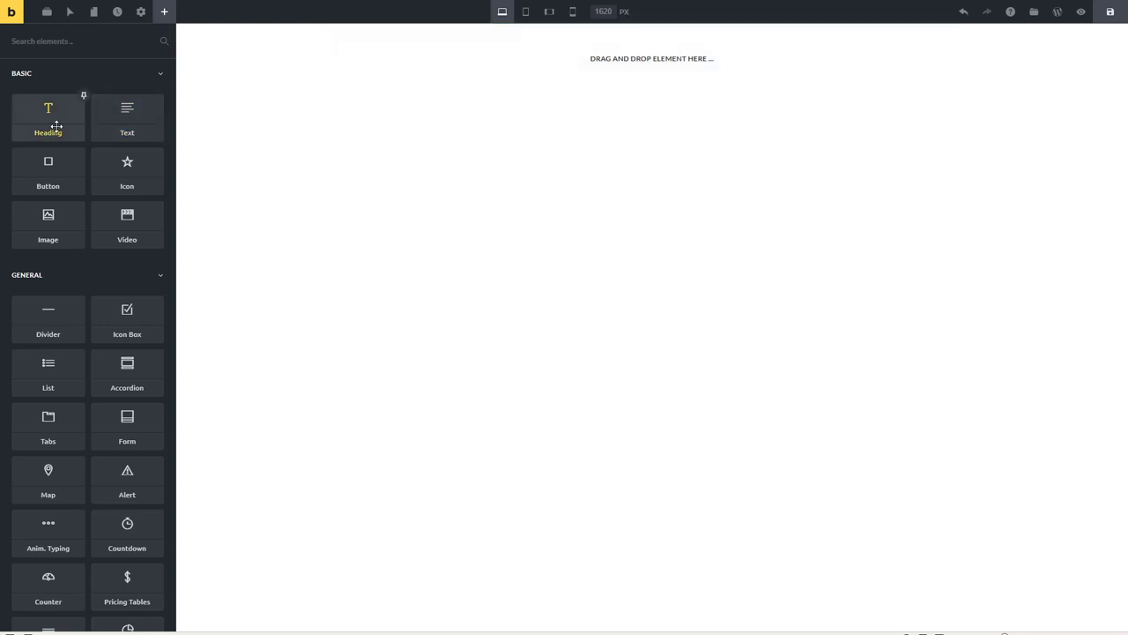
left_click_drag(55, 127, 438, 51)
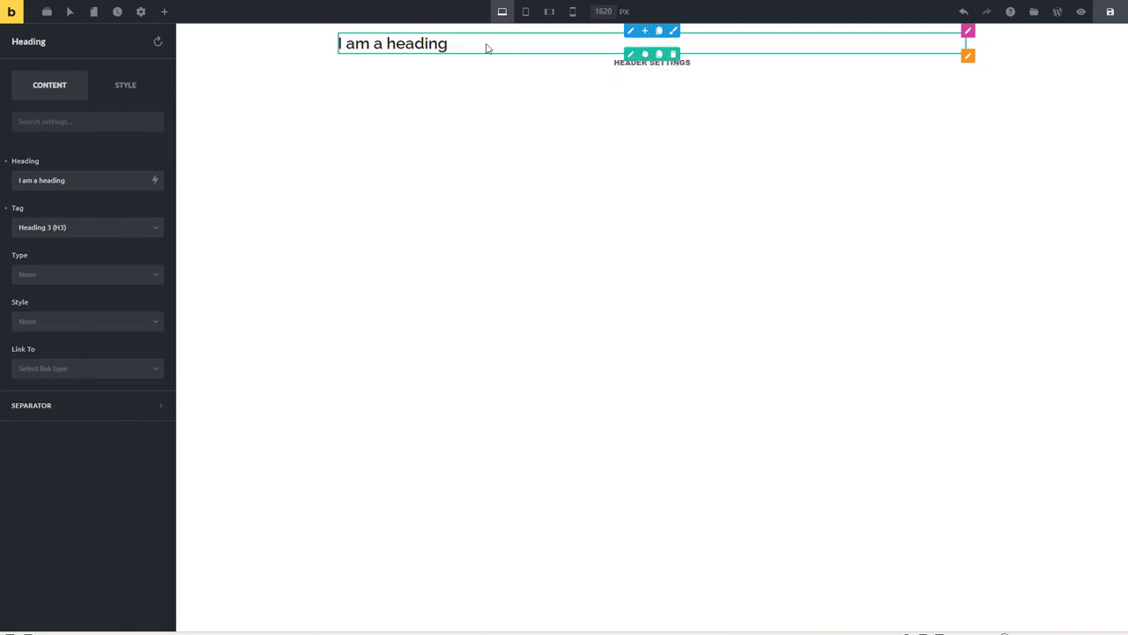
left_click(449, 46)
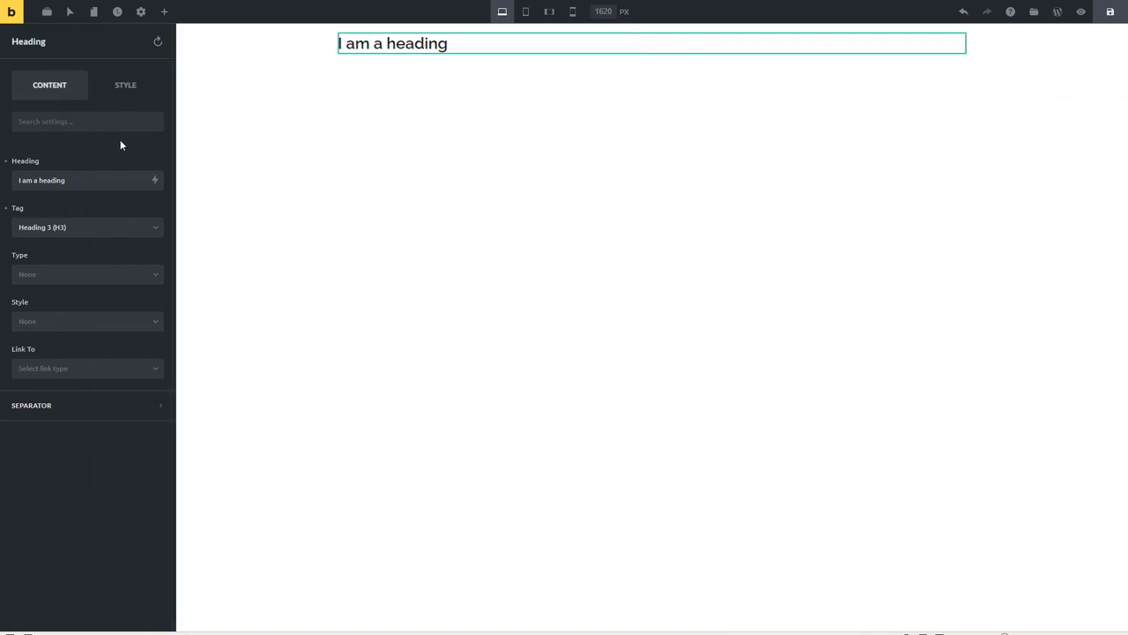
- Look over the heading's style sections, and insert "dfdfdfd" into the word "heading" directly on the canvas
left_click(129, 93)
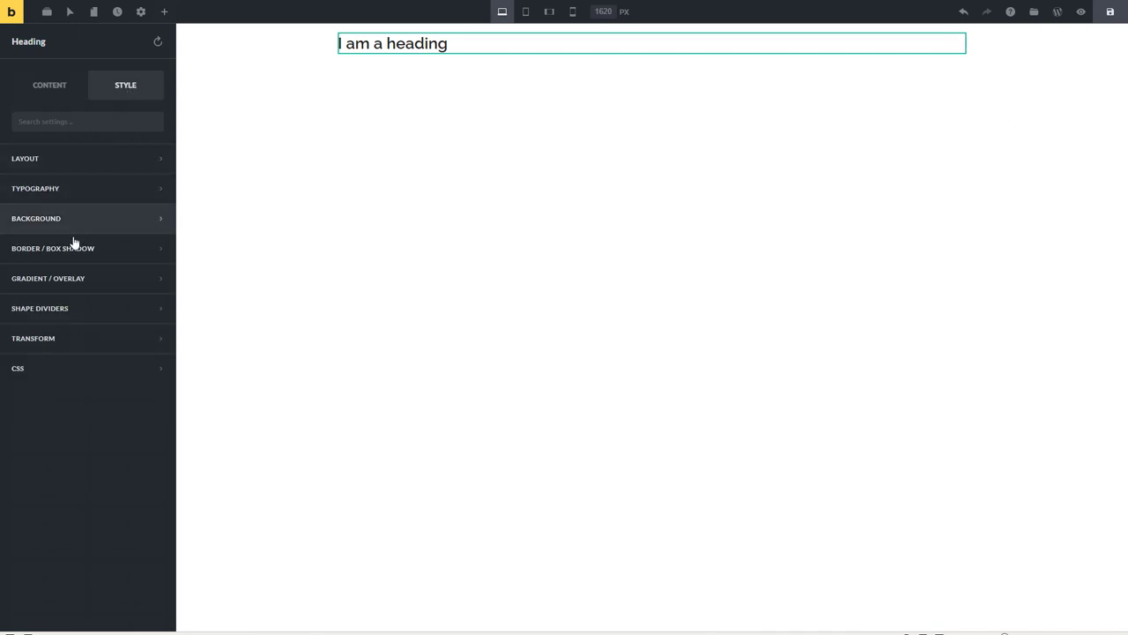
left_click(408, 49)
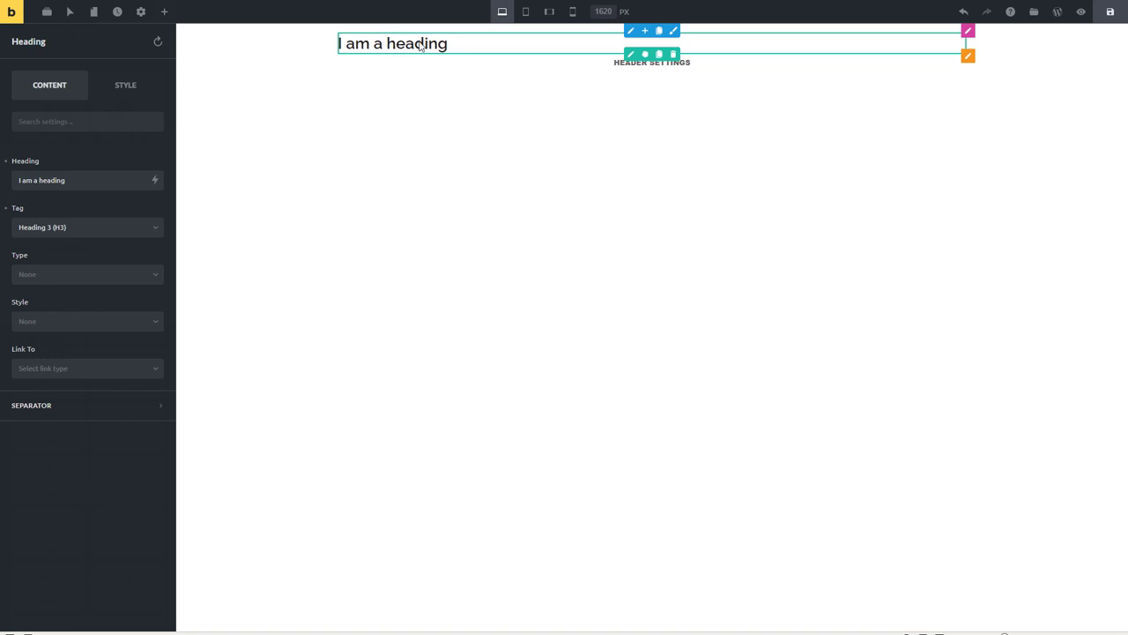
left_click(427, 43)
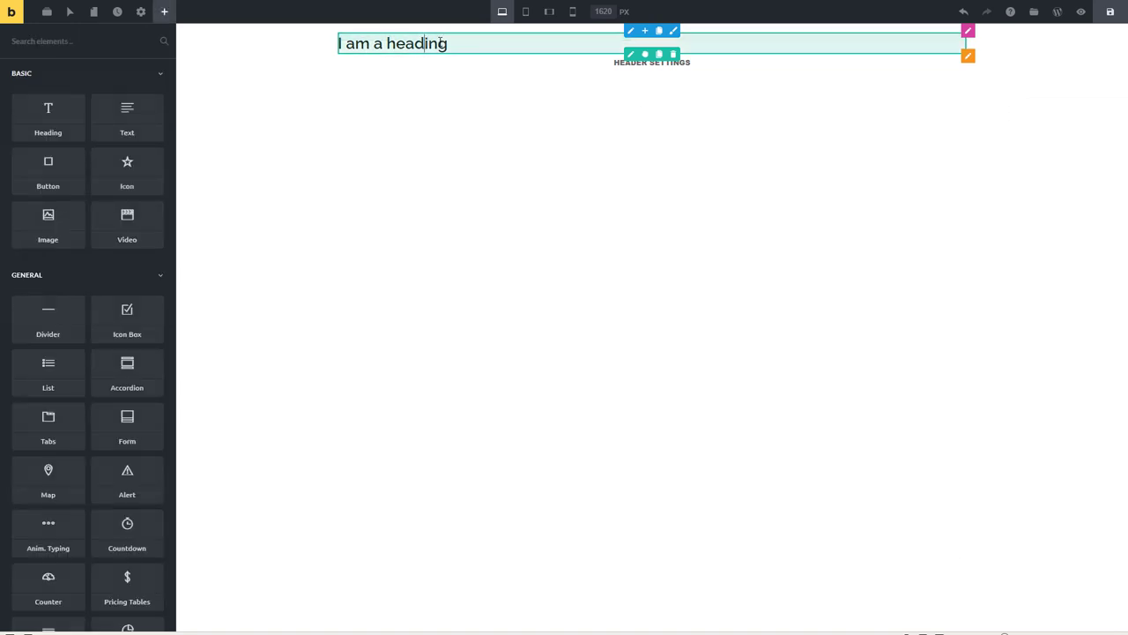
type("dfdfdfd")
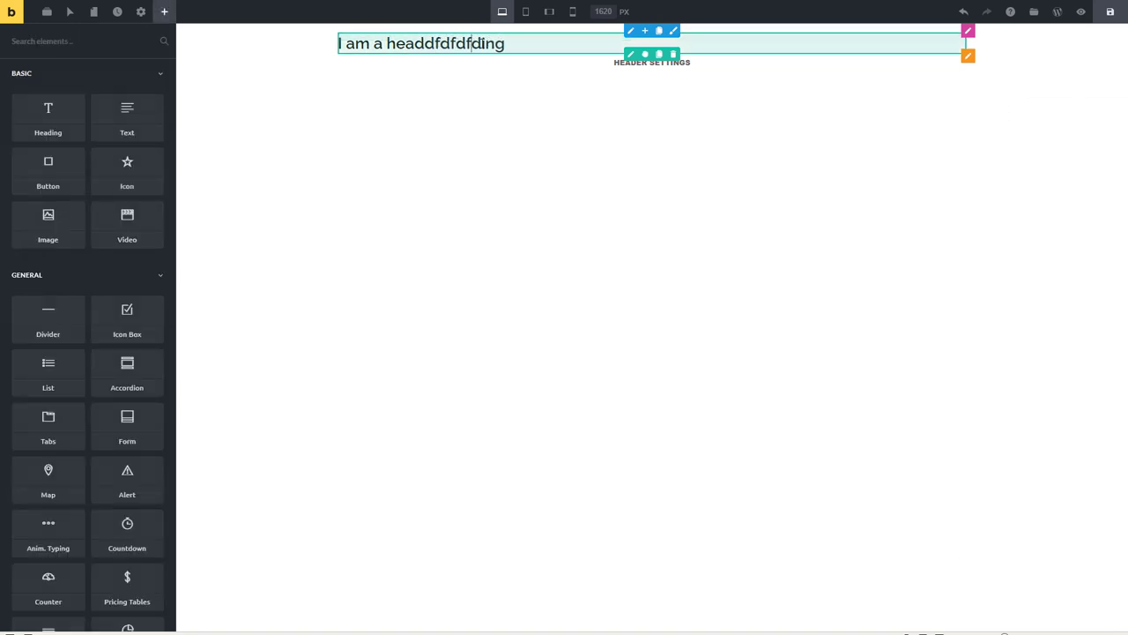
left_click(630, 55)
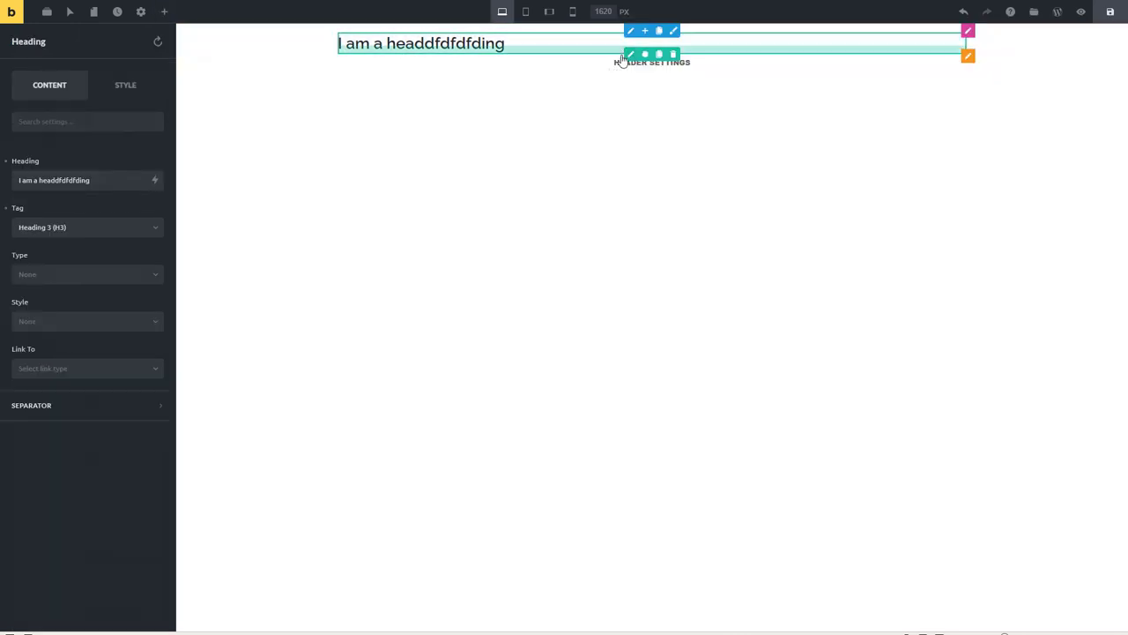
- Collapse the Basic, General, Media, Social and WordPress element groups to look over the Single elements
left_click(231, 113)
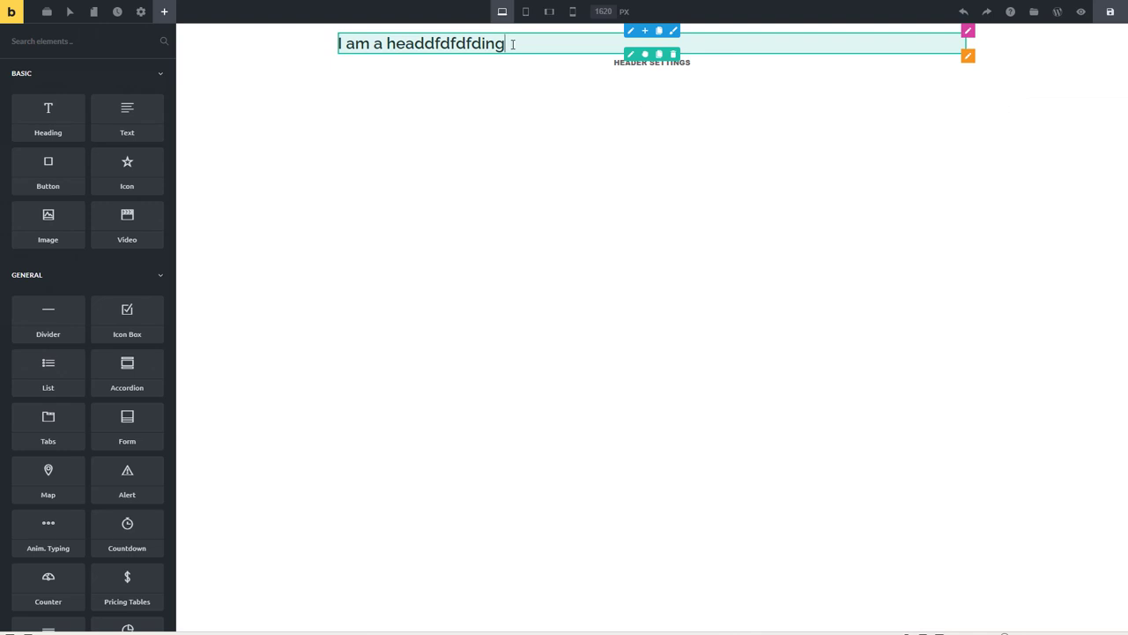
left_click(97, 76)
left_click(85, 104)
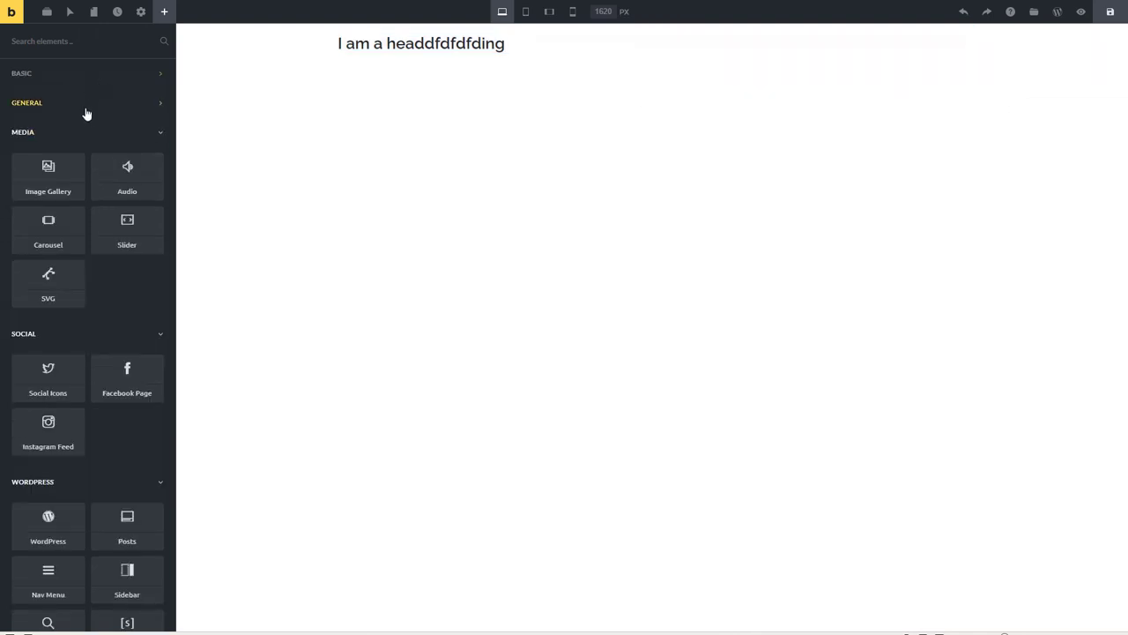
left_click(81, 134)
left_click(84, 162)
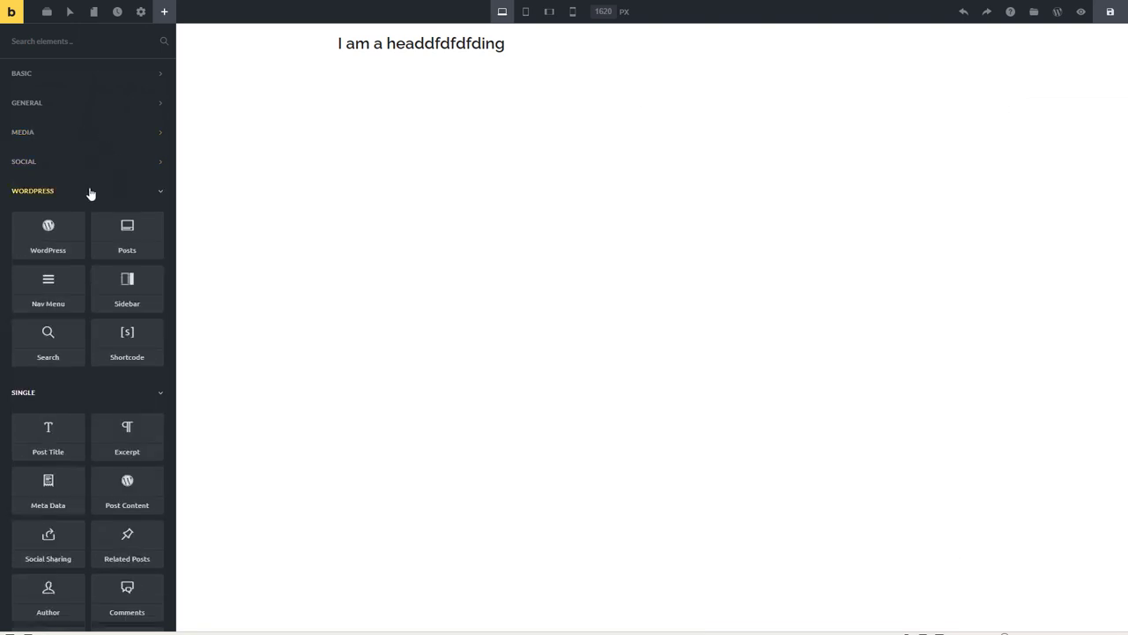
left_click(90, 193)
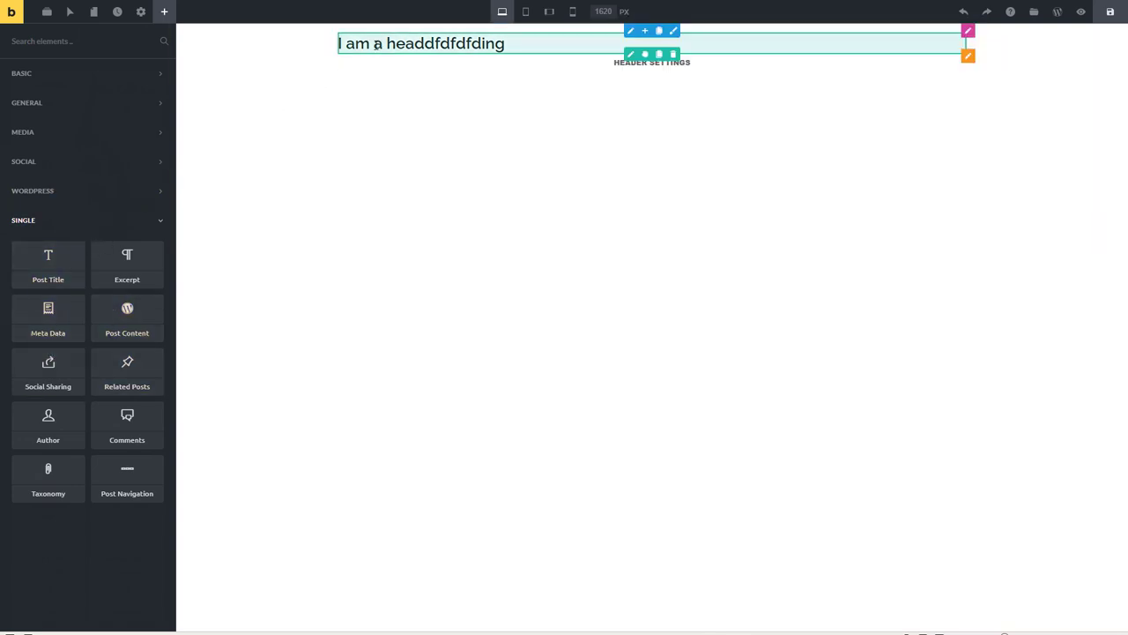
- Clear the Heading element's text in its content settings
left_click(632, 54)
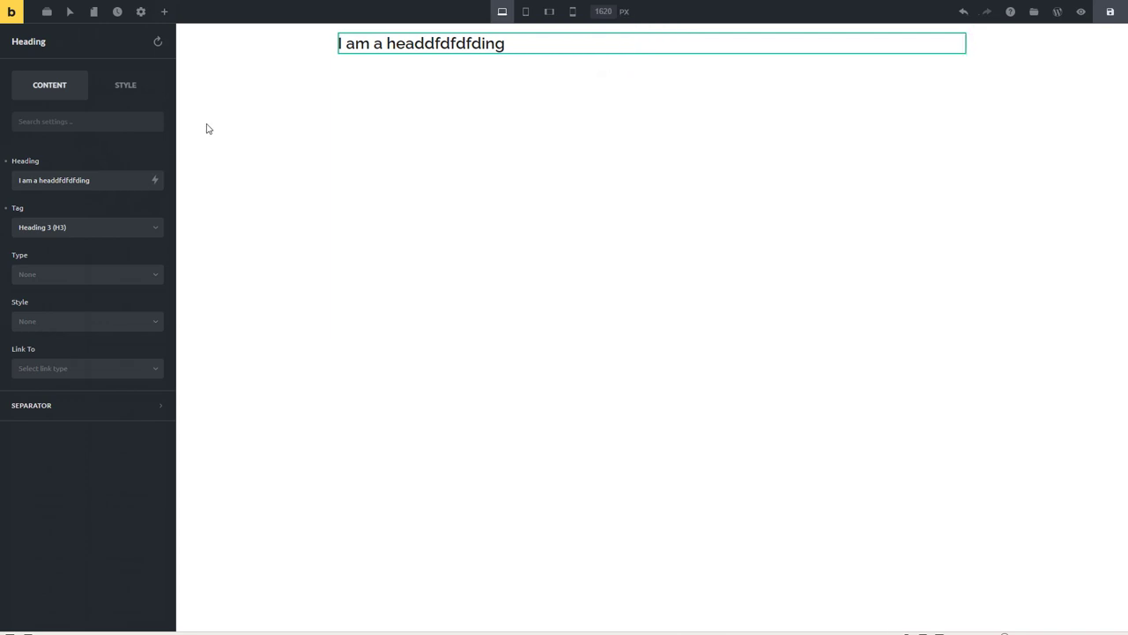
left_click_drag(89, 180, 19, 179)
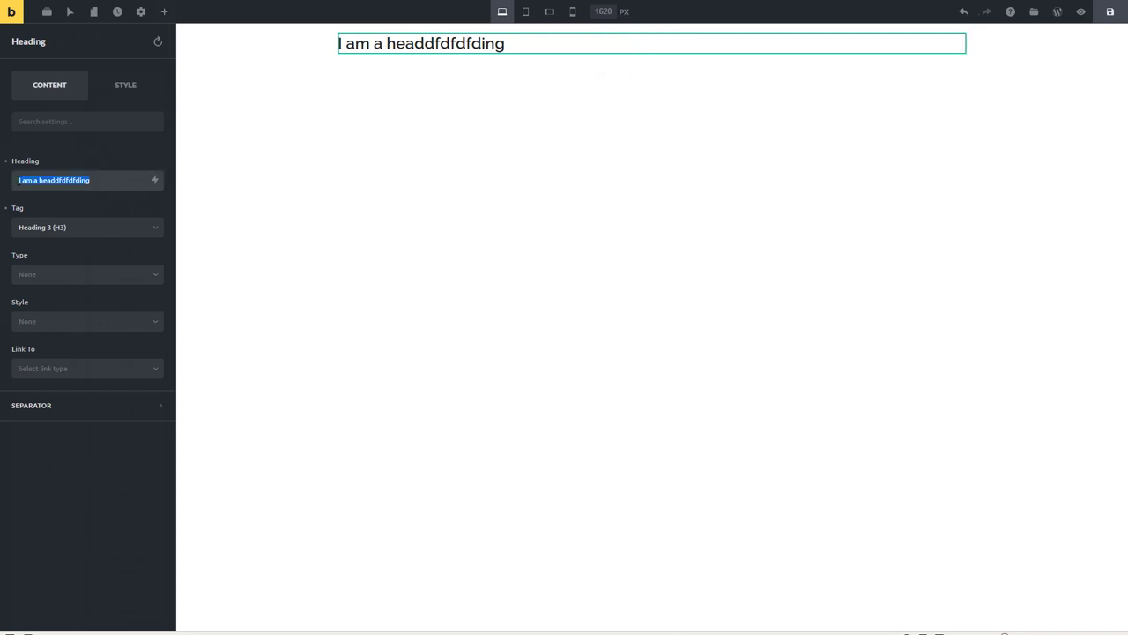
key("BackSpace")
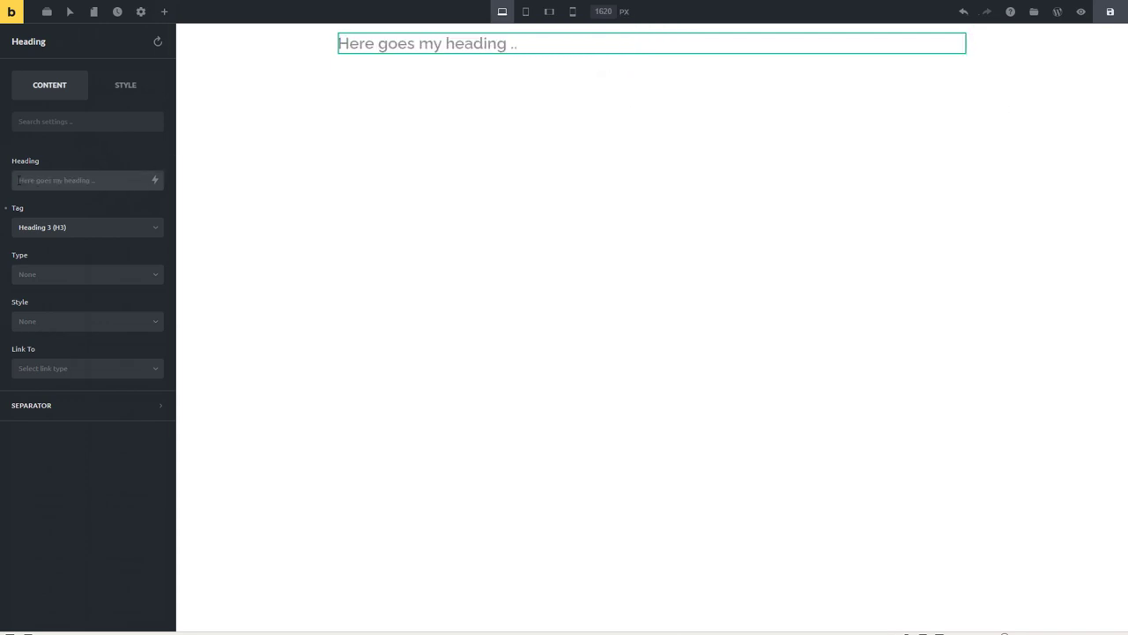
- Examine the dynamic data tags offered for the heading text, including the Post, Author, Site, Archive and Terms groups
left_click(155, 181)
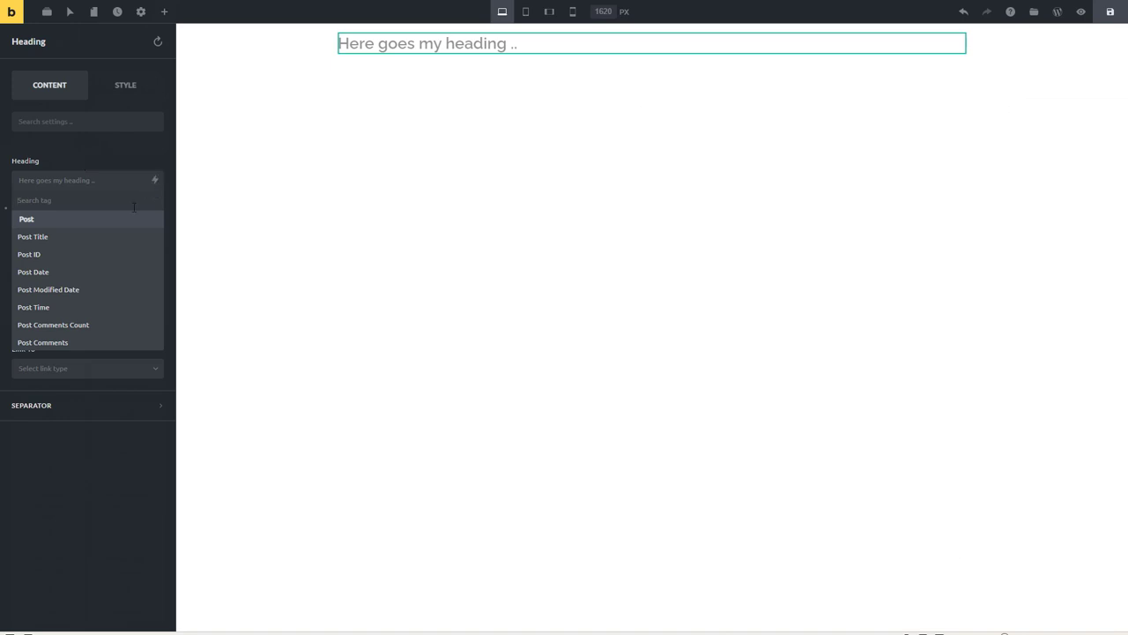
scroll(72, 240, "down", 1)
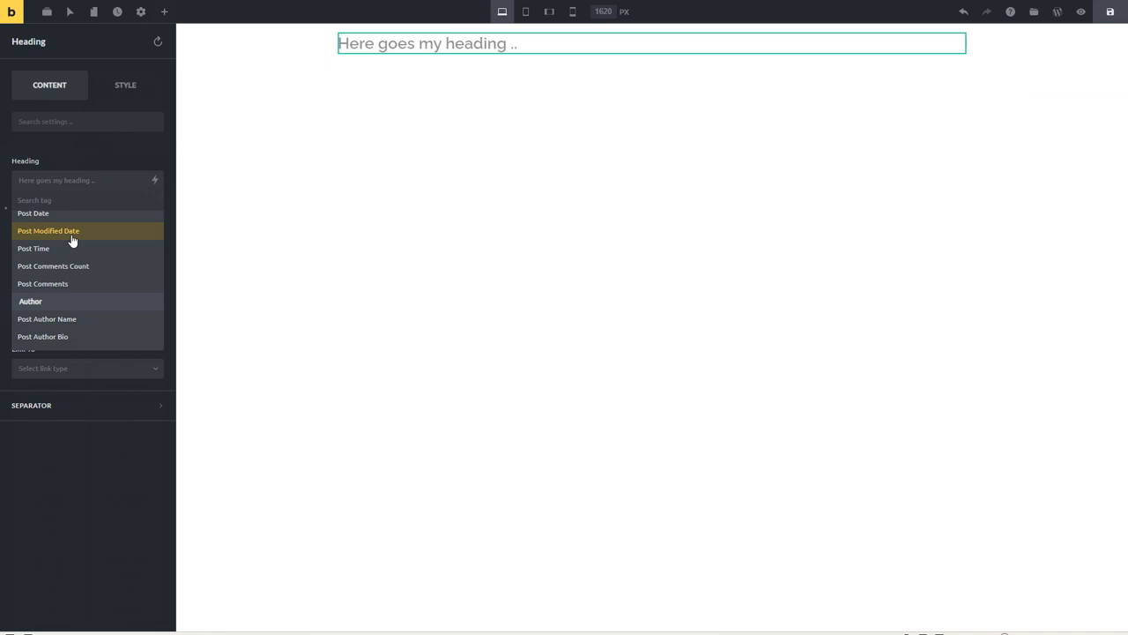
scroll(66, 232, "up", 1)
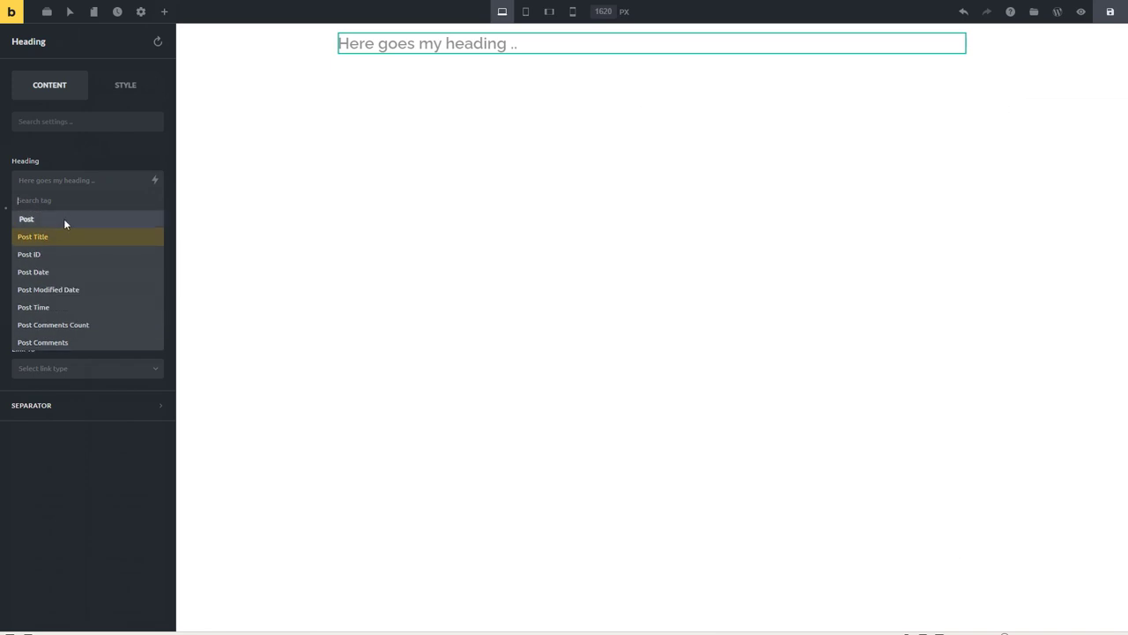
scroll(63, 219, "down", 2)
scroll(67, 252, "down", 2)
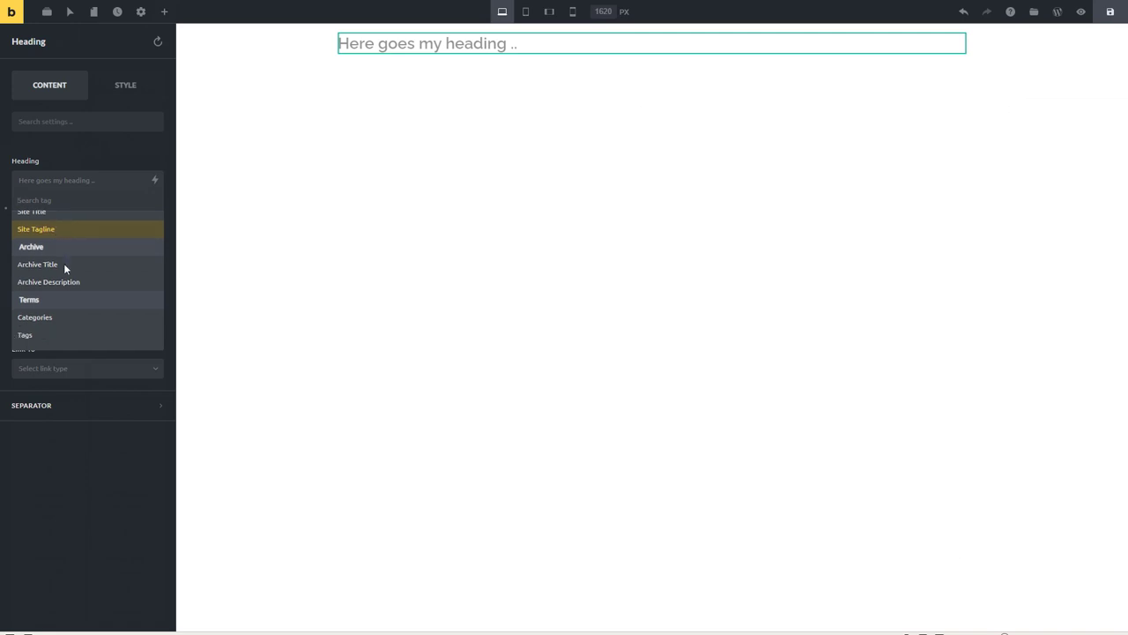
scroll(30, 289, "down", 1)
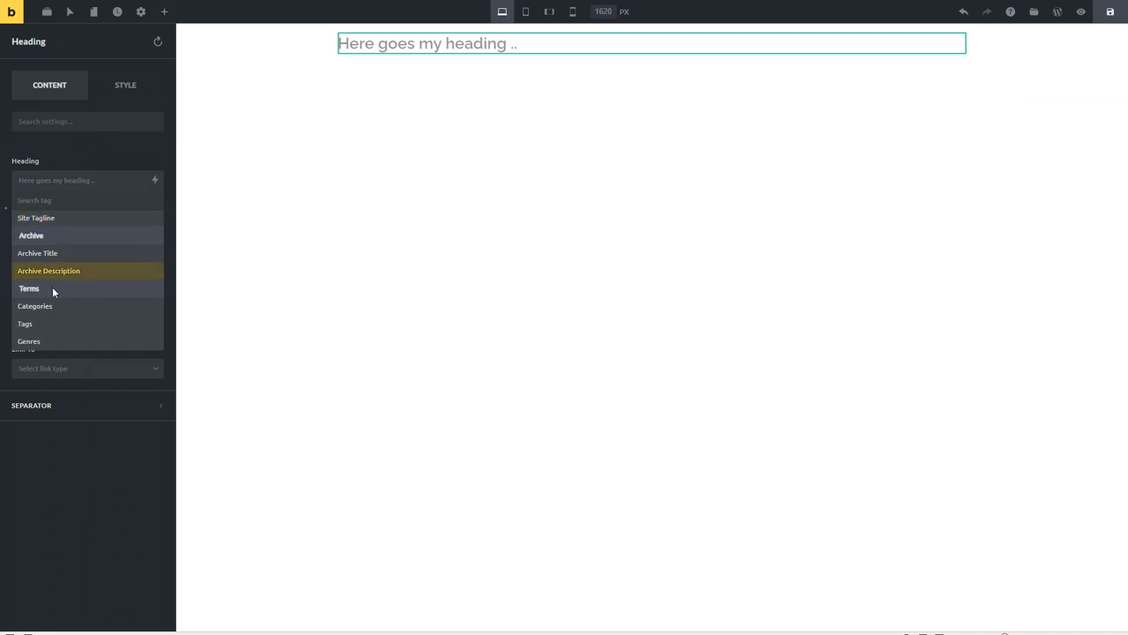
scroll(118, 250, "up", 5)
scroll(121, 252, "down", 5)
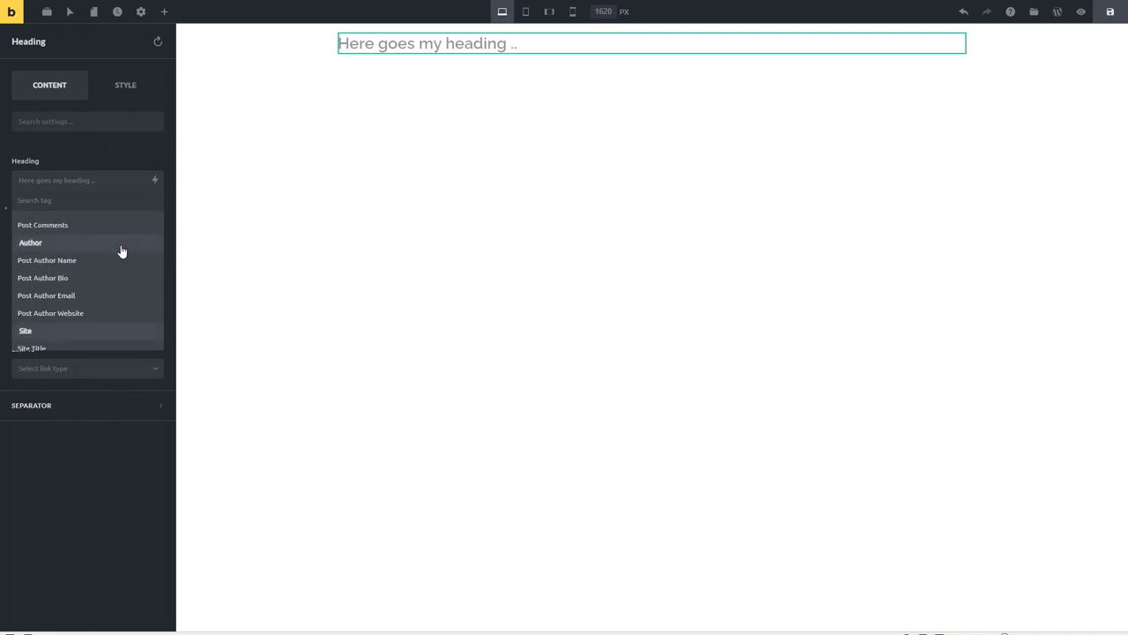
scroll(121, 252, "up", 5)
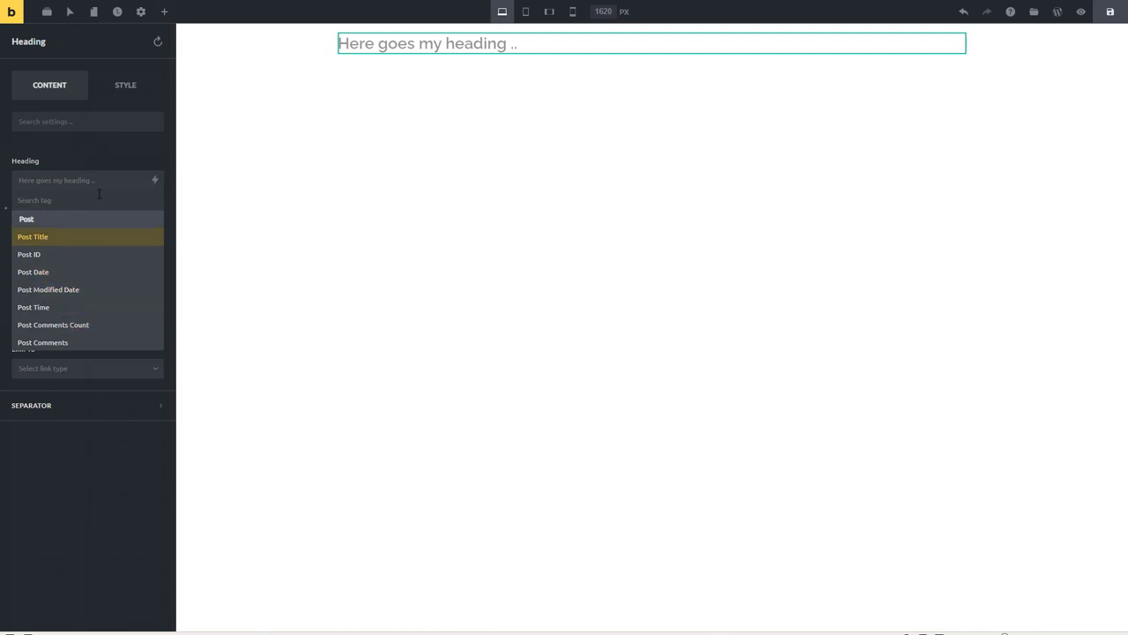
left_click(89, 156)
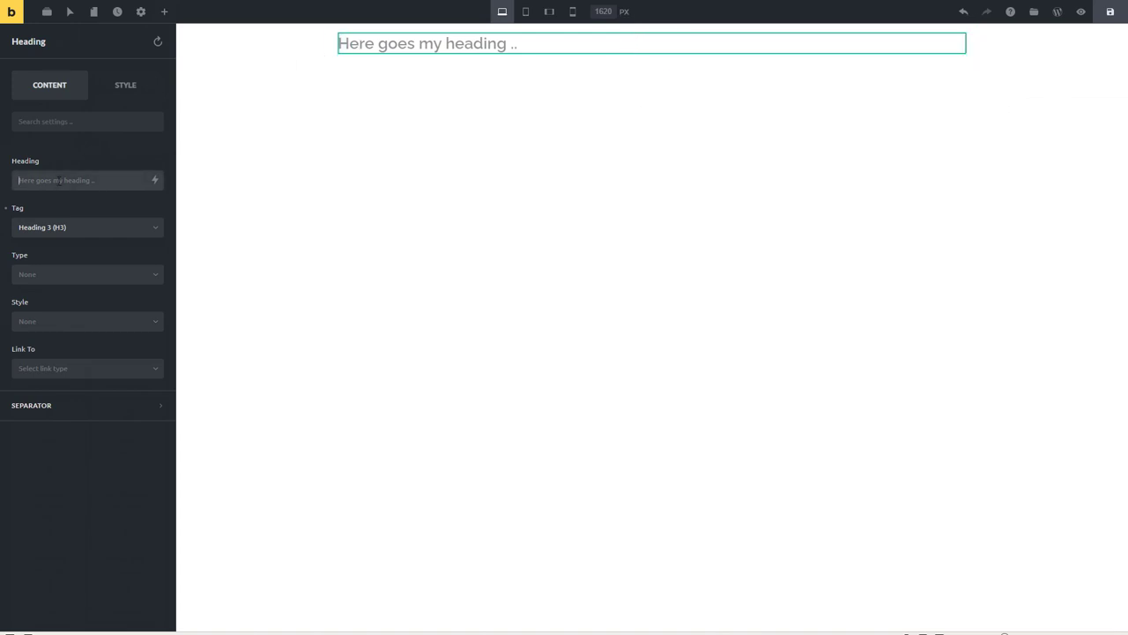
- Fill the heading text with the Post Title dynamic tag, filtering the tags by "pos"
type("{")
type("pos")
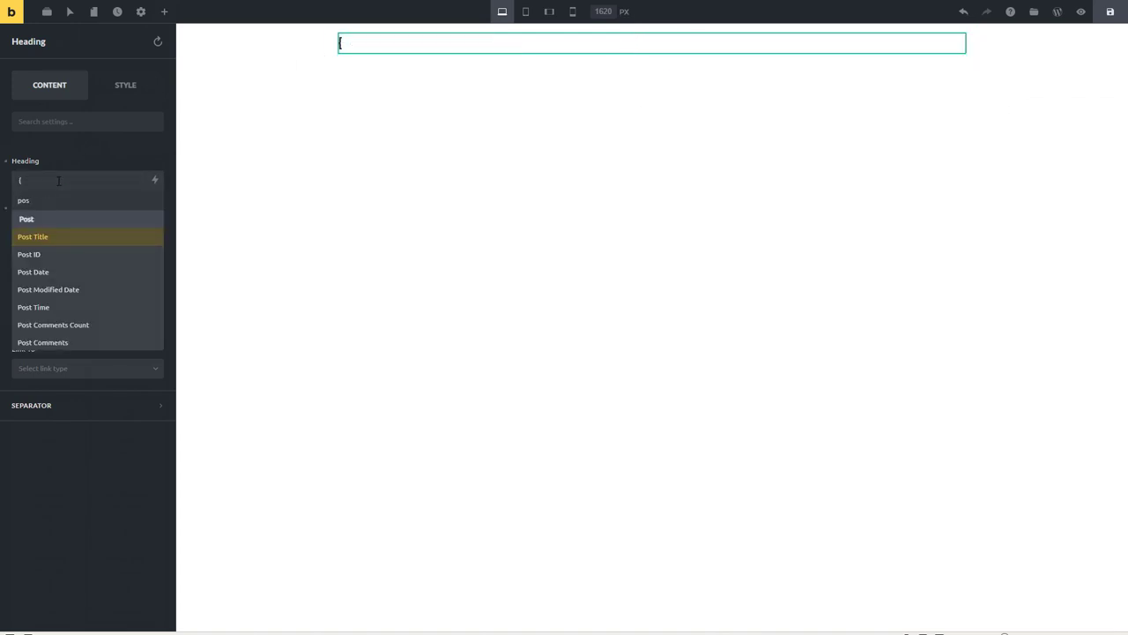
left_click(59, 235)
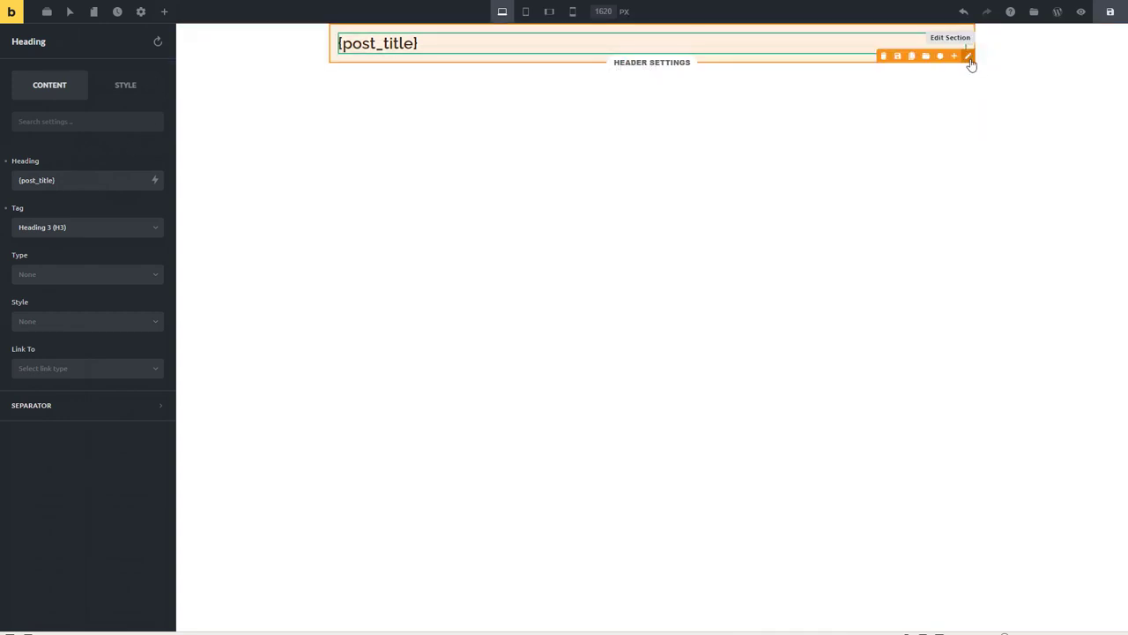
- Replace the section holding the heading with a new empty section and enable Full Width Section for it
left_click(884, 56)
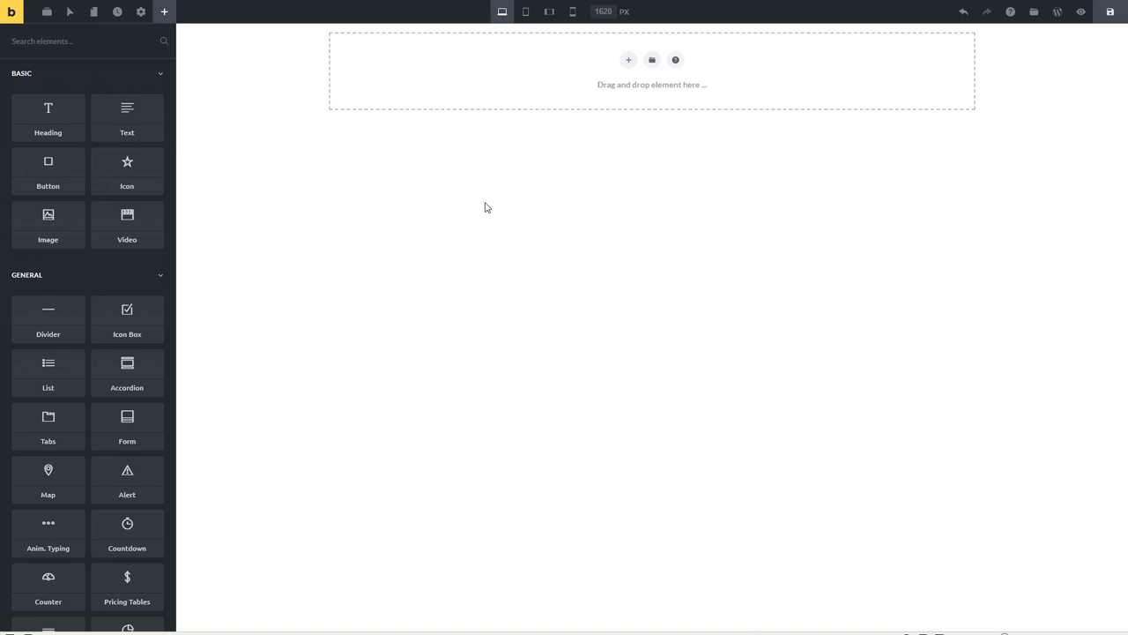
left_click(629, 61)
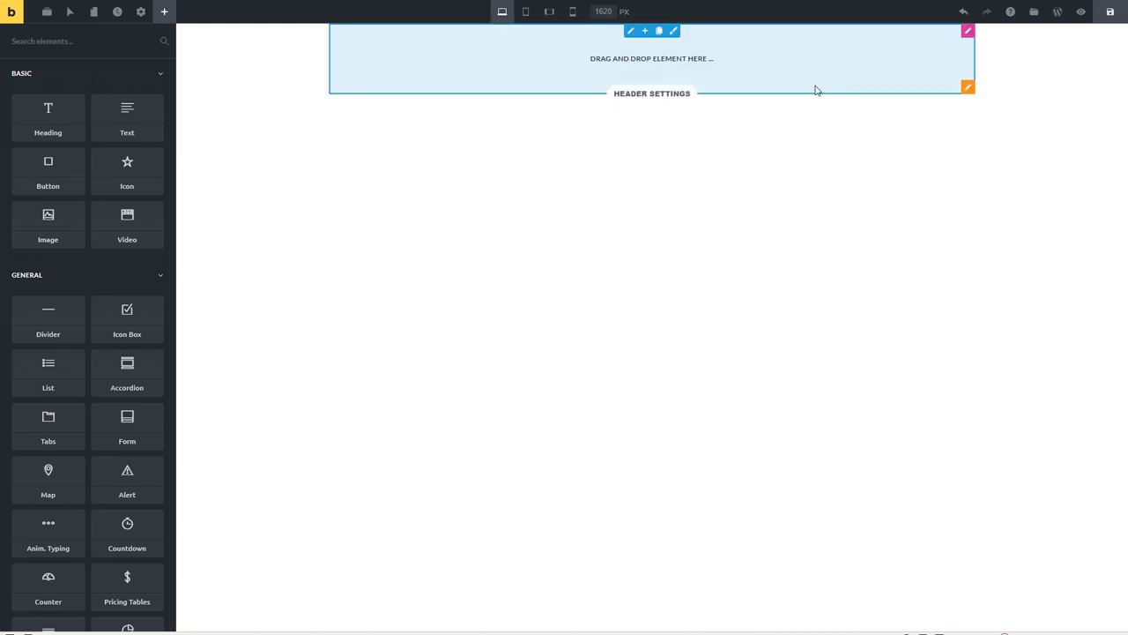
left_click(970, 91)
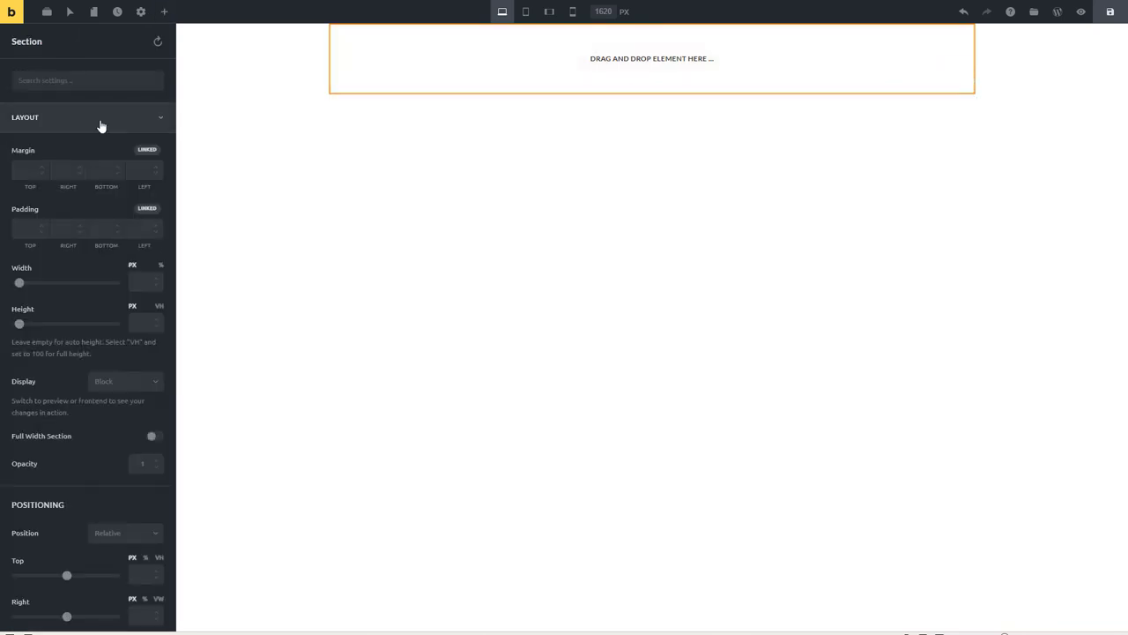
left_click(154, 437)
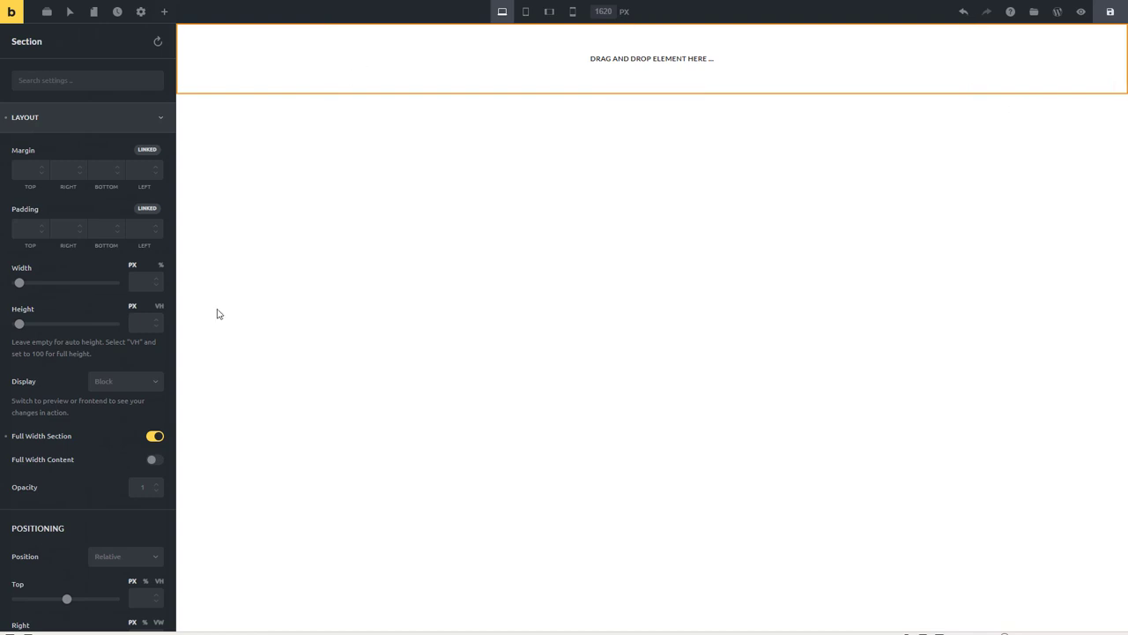
left_click(84, 129)
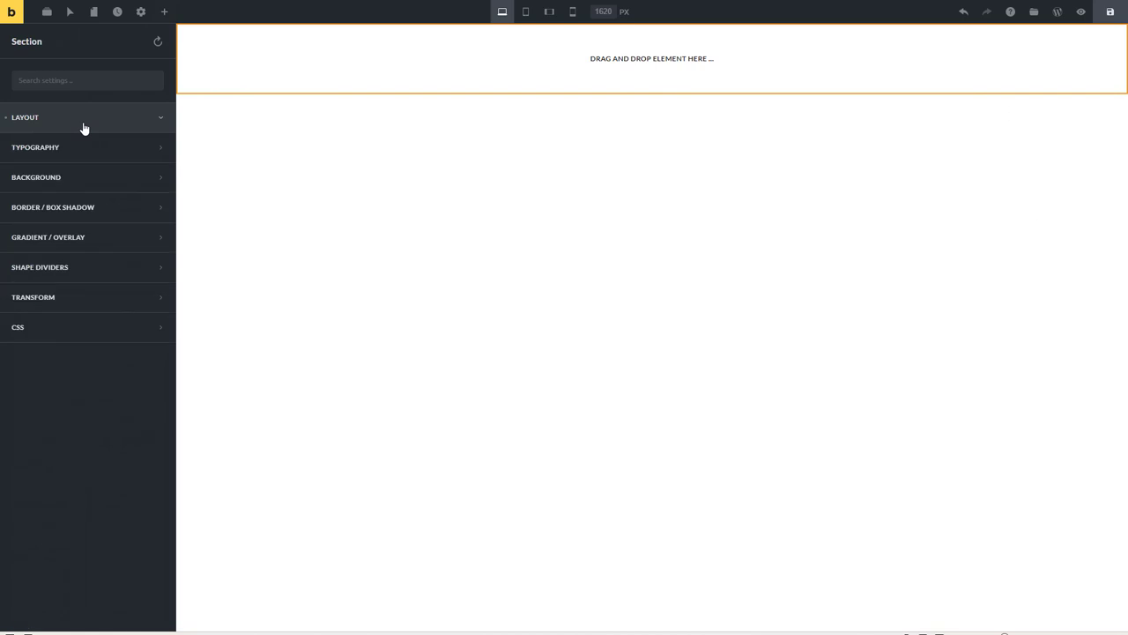
- Set the new section's background color to the blue #00a4d1
left_click(79, 184)
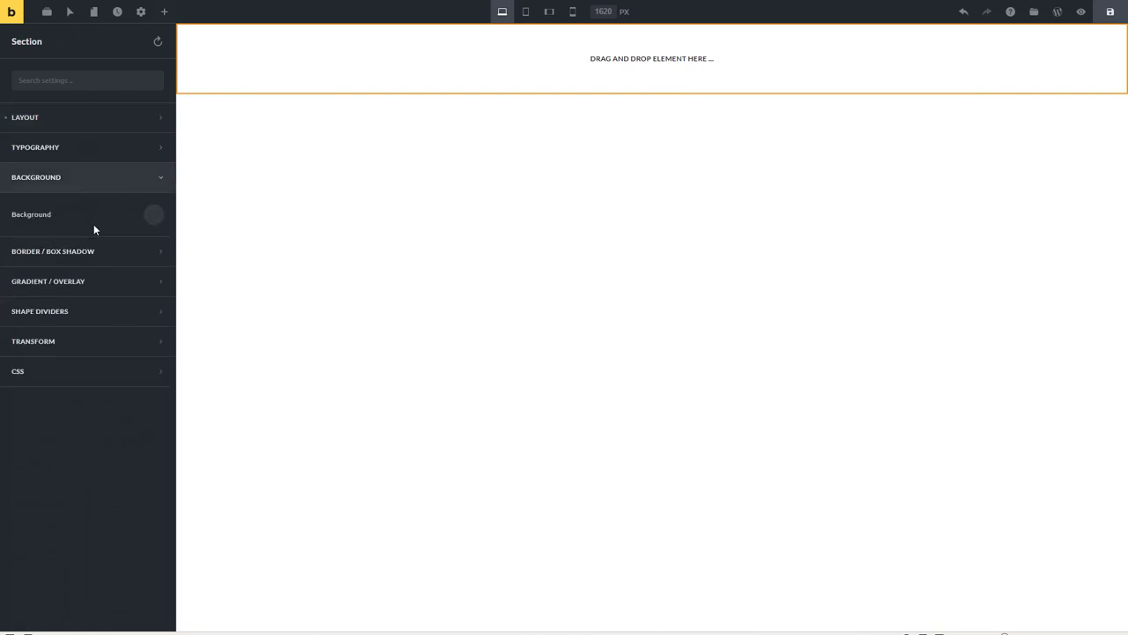
left_click(151, 220)
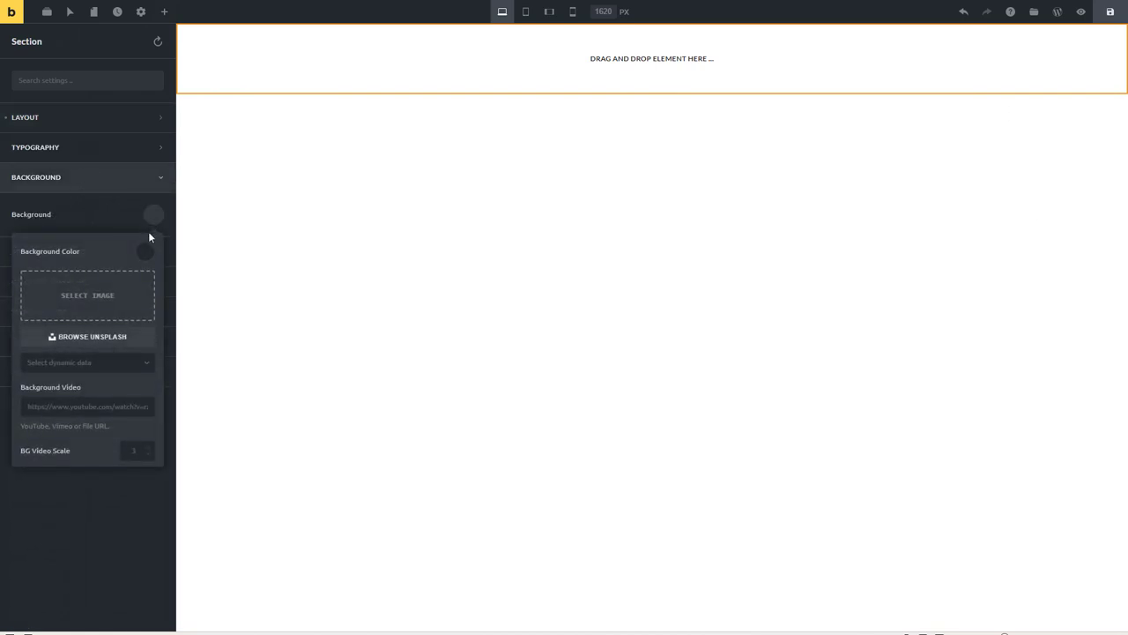
left_click(147, 254)
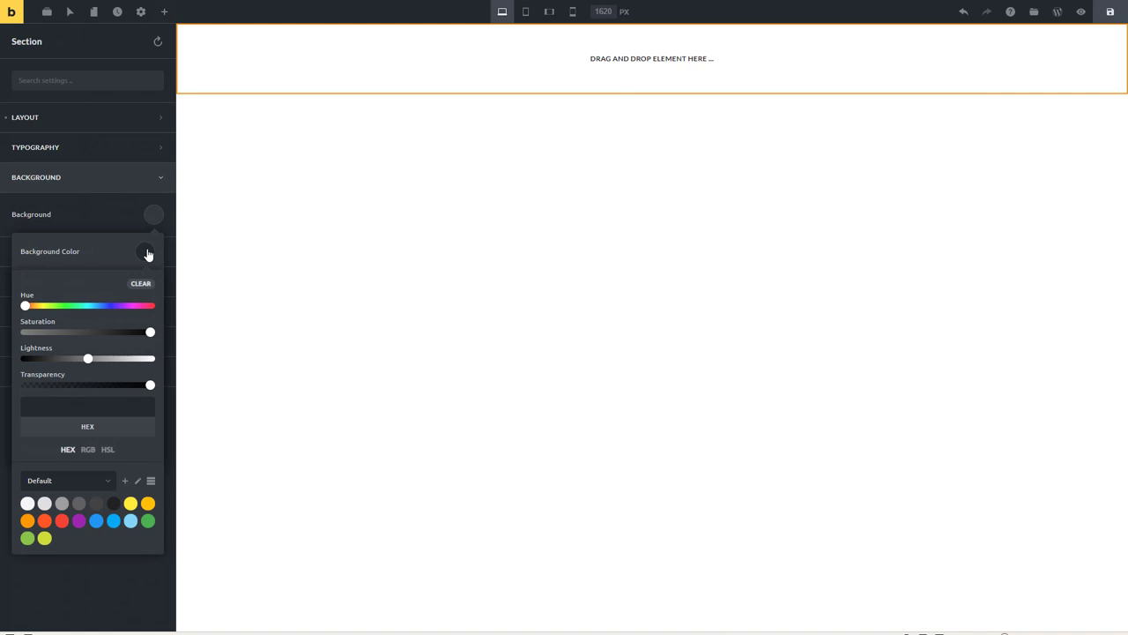
left_click(106, 304)
left_click_drag(106, 305, 93, 311)
left_click_drag(88, 358, 76, 358)
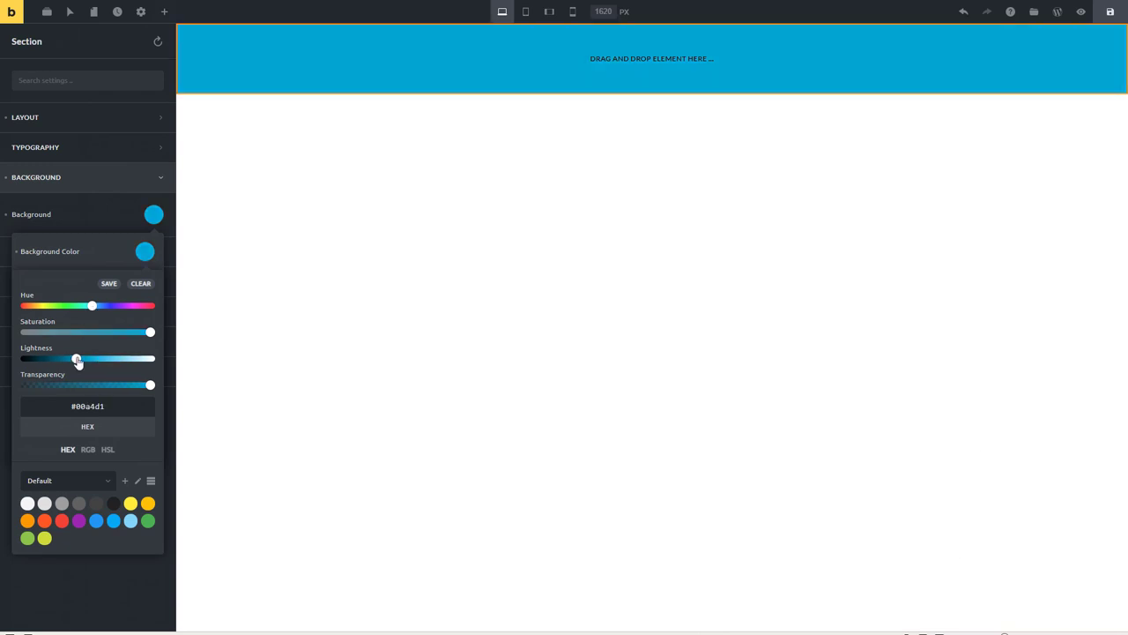
left_click(61, 406)
left_click(598, 60)
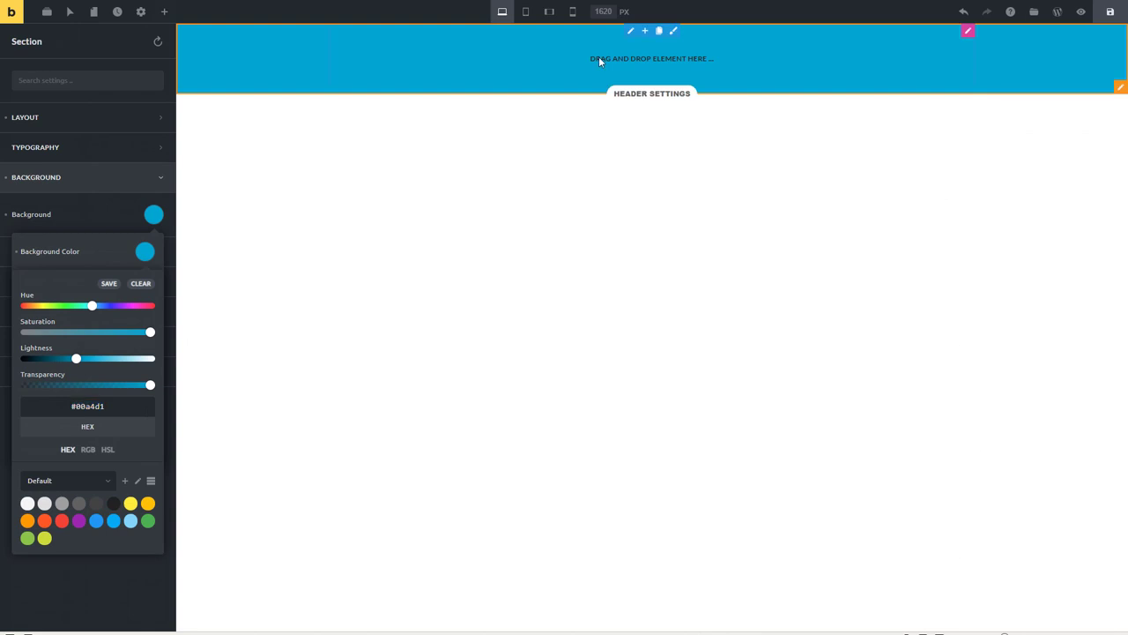
- Search the elements for "logo" and place a Logo element in the blue section's column
left_click(165, 12)
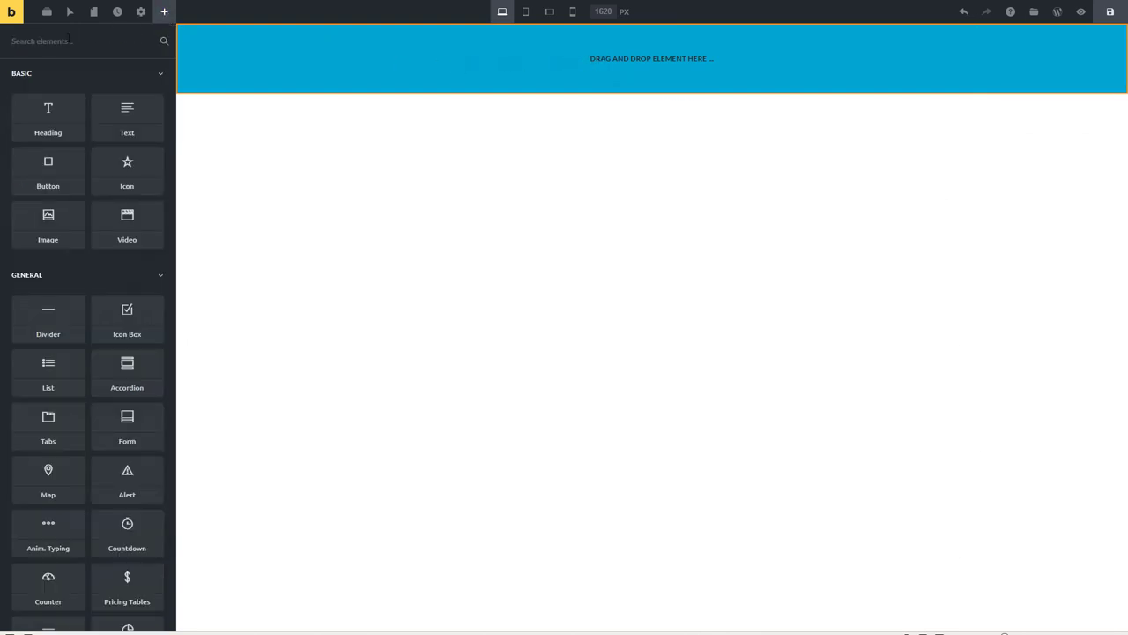
left_click(68, 40)
type("logo")
left_click_drag(78, 88, 385, 41)
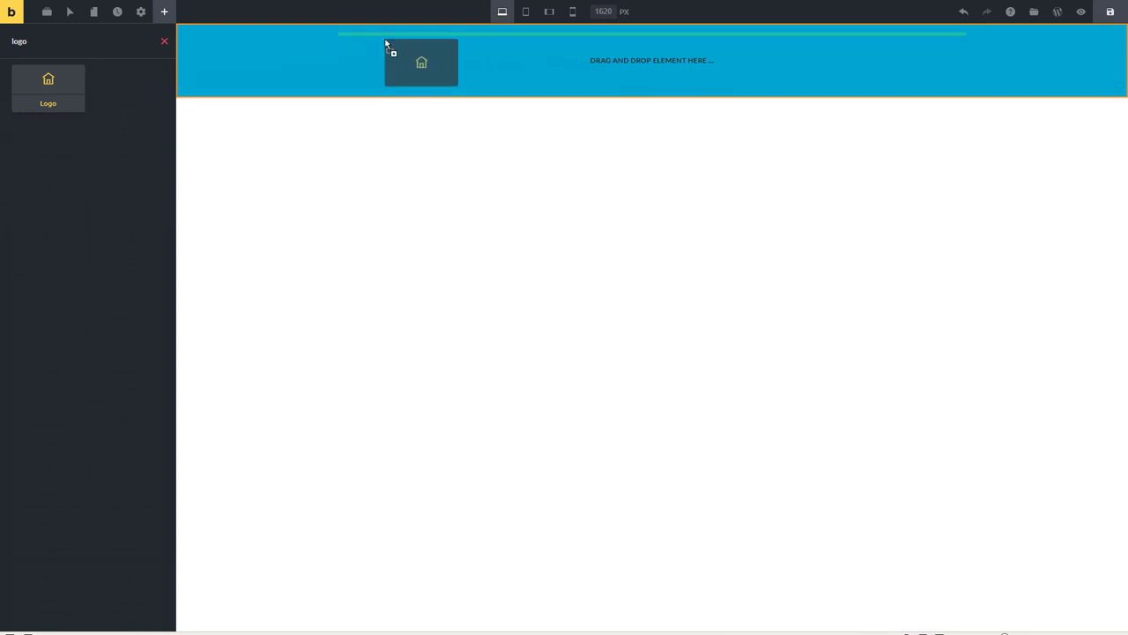
left_click_drag(385, 41, 385, 41)
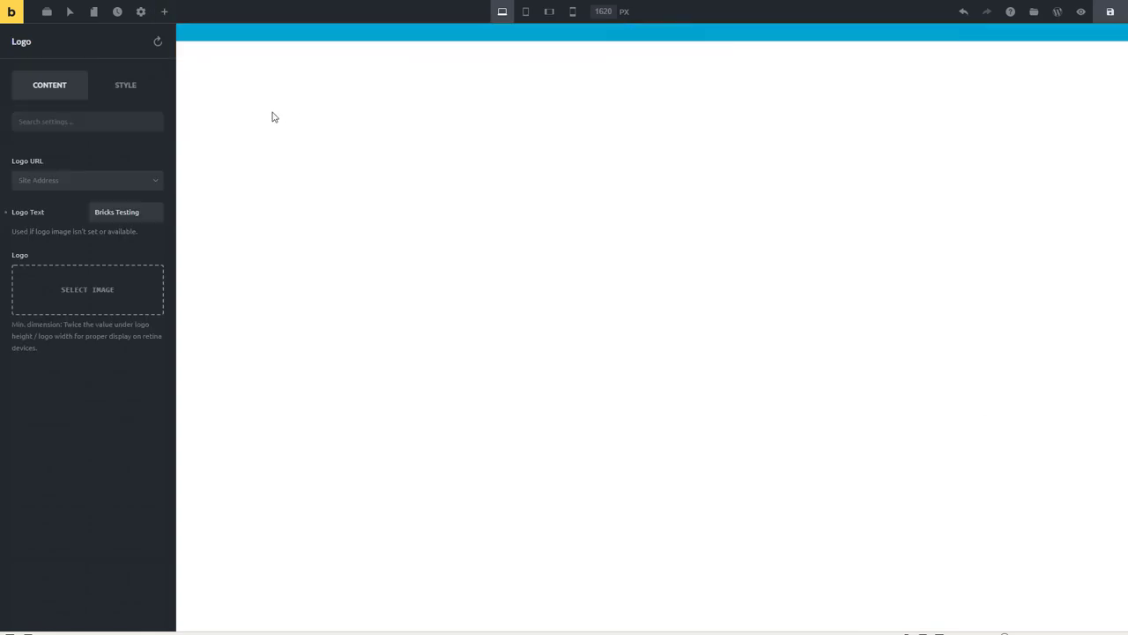
- Insert bricks-testing-logo.png from the media library as the header logo and set its image size to Medium (300x50)
left_click(88, 300)
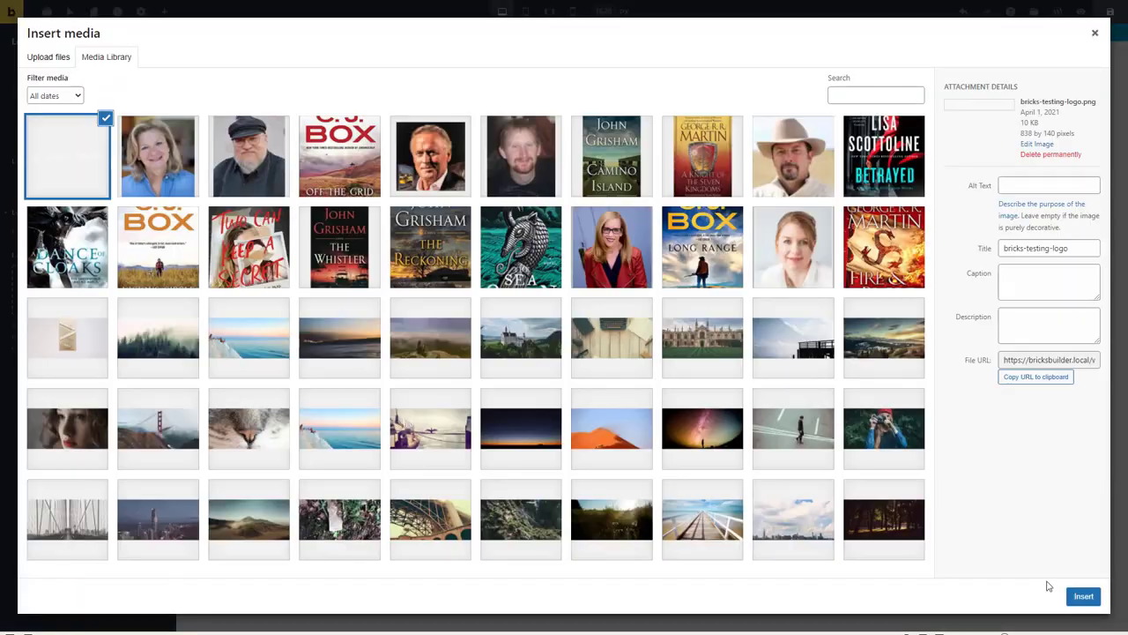
left_click(1082, 596)
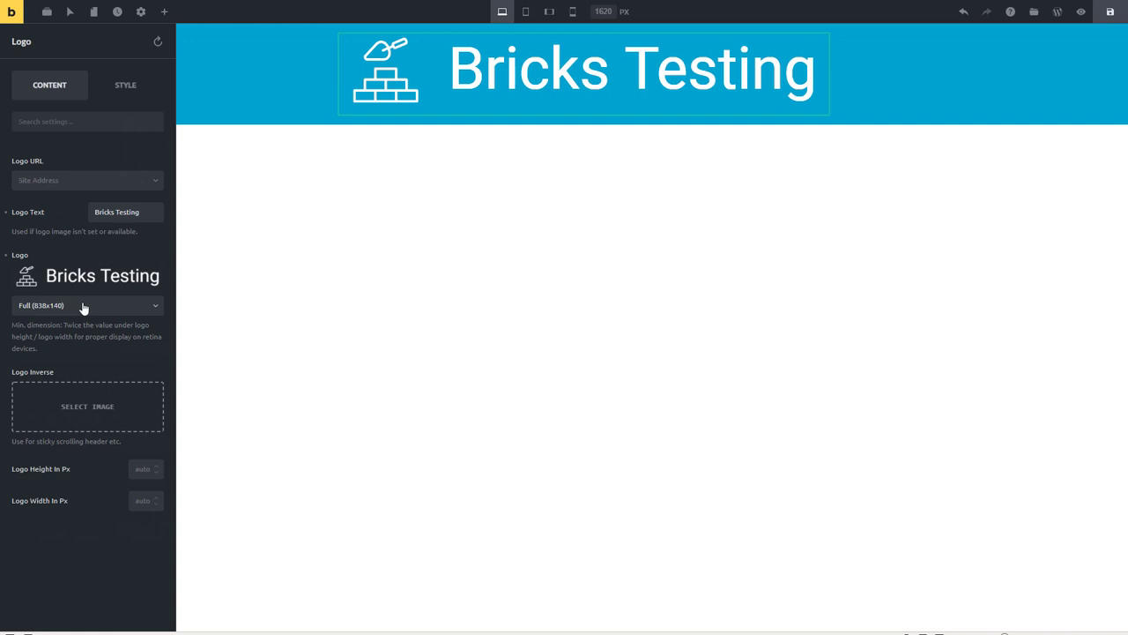
left_click(146, 308)
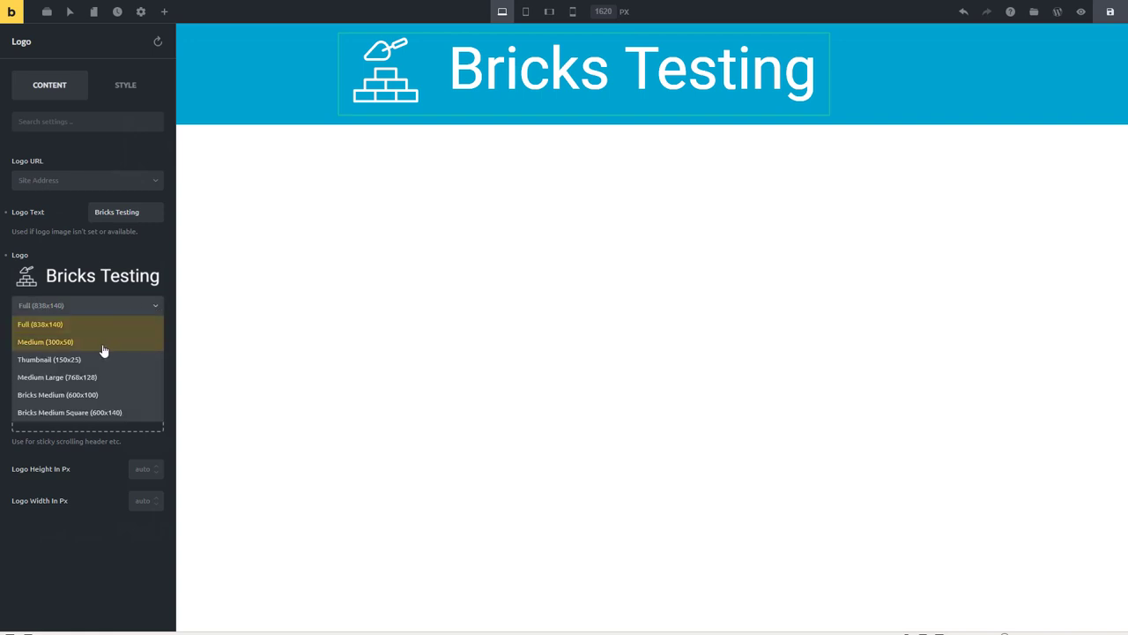
left_click(98, 343)
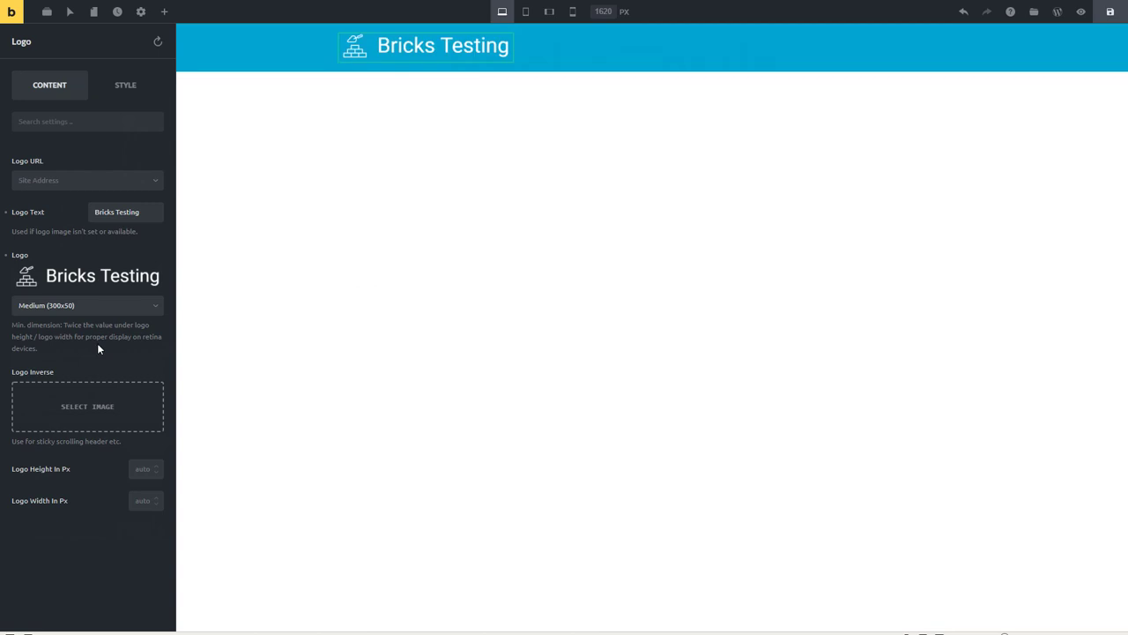
- Search the elements for "menu", place a Nav Menu element beside the logo and assign the Main menu to it
left_click(165, 13)
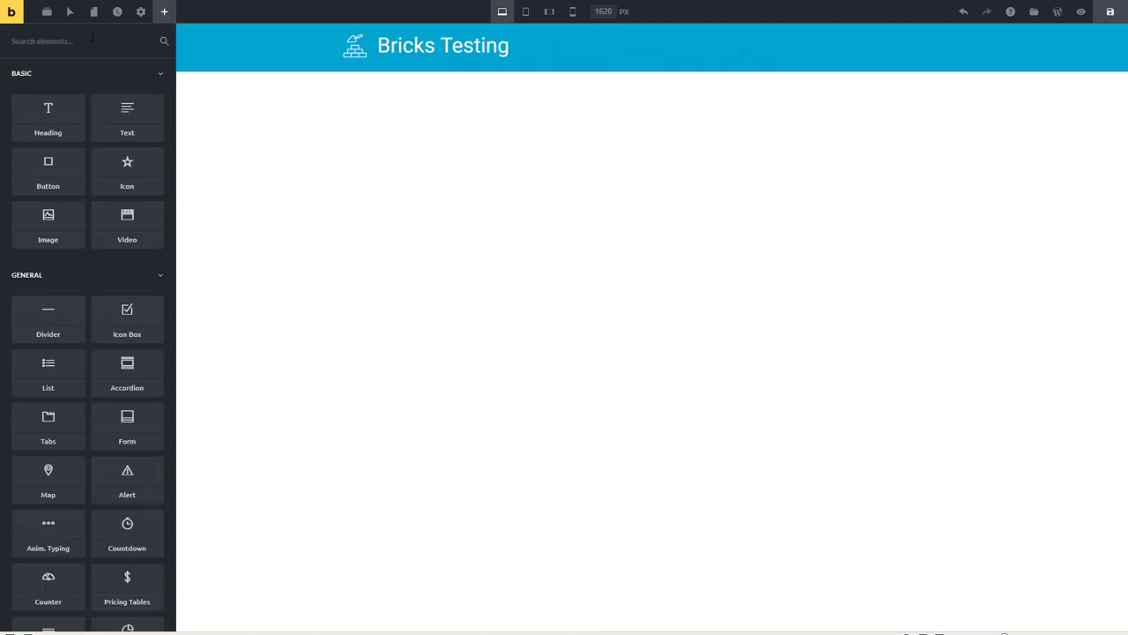
left_click(93, 41)
type("menu")
left_click_drag(48, 81, 514, 56)
left_click(141, 182)
left_click(35, 199)
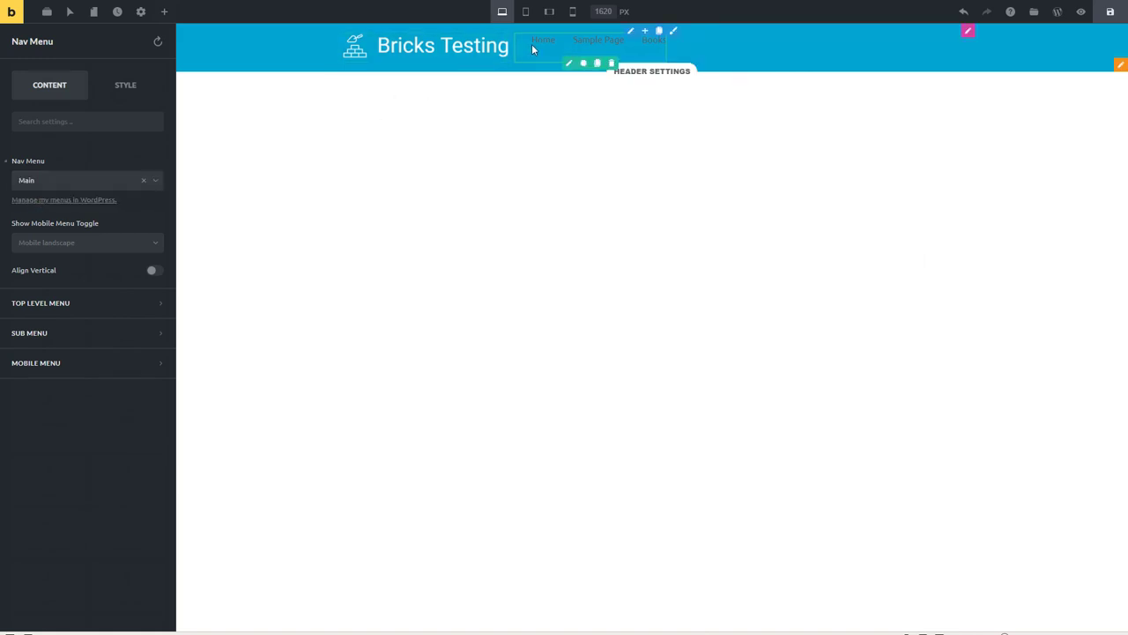
- Set the top-level menu's typography text color to the off-white palette swatch #f5f5f5
left_click(152, 304)
scroll(148, 313, "down", 2)
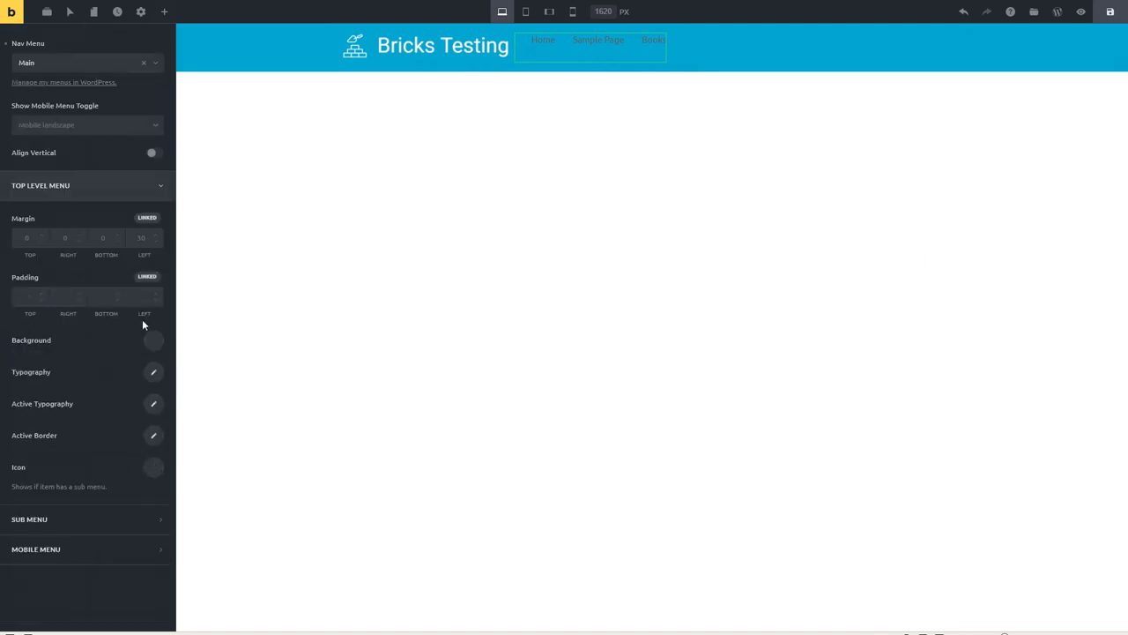
left_click(153, 373)
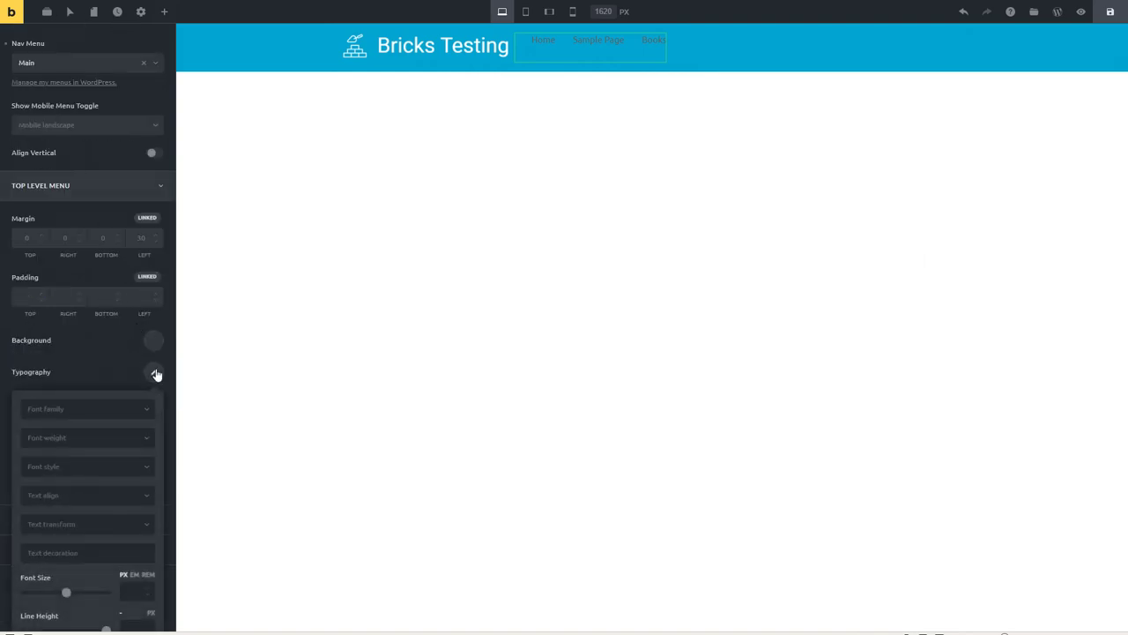
scroll(154, 384, "down", 2)
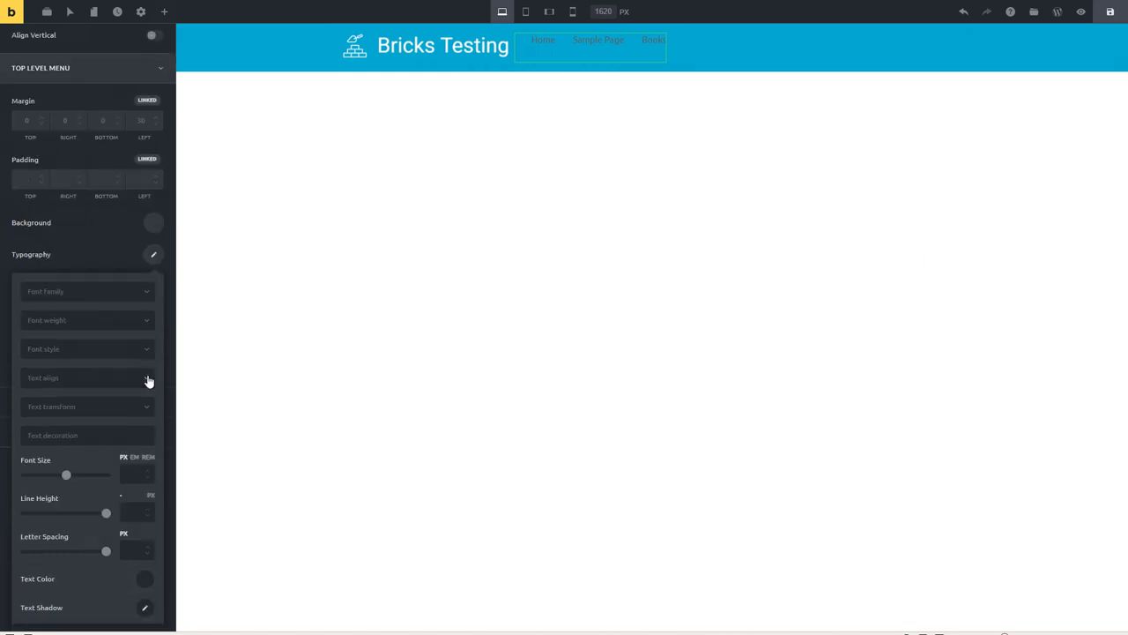
left_click(144, 584)
left_click(29, 513)
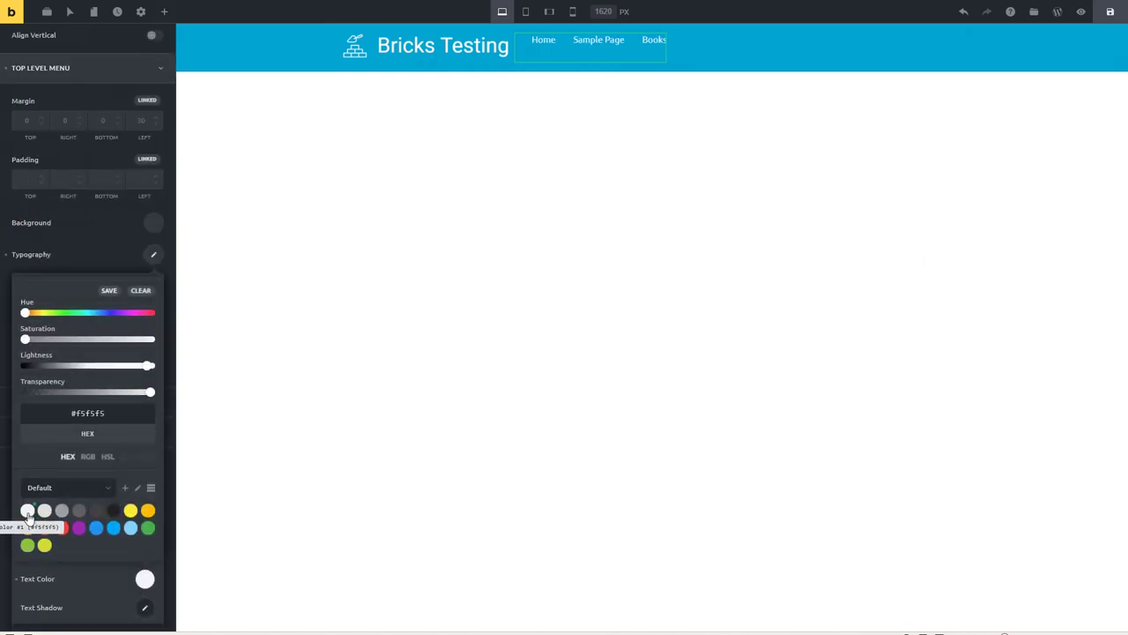
scroll(91, 513, "down", 2)
scroll(91, 514, "up", 2)
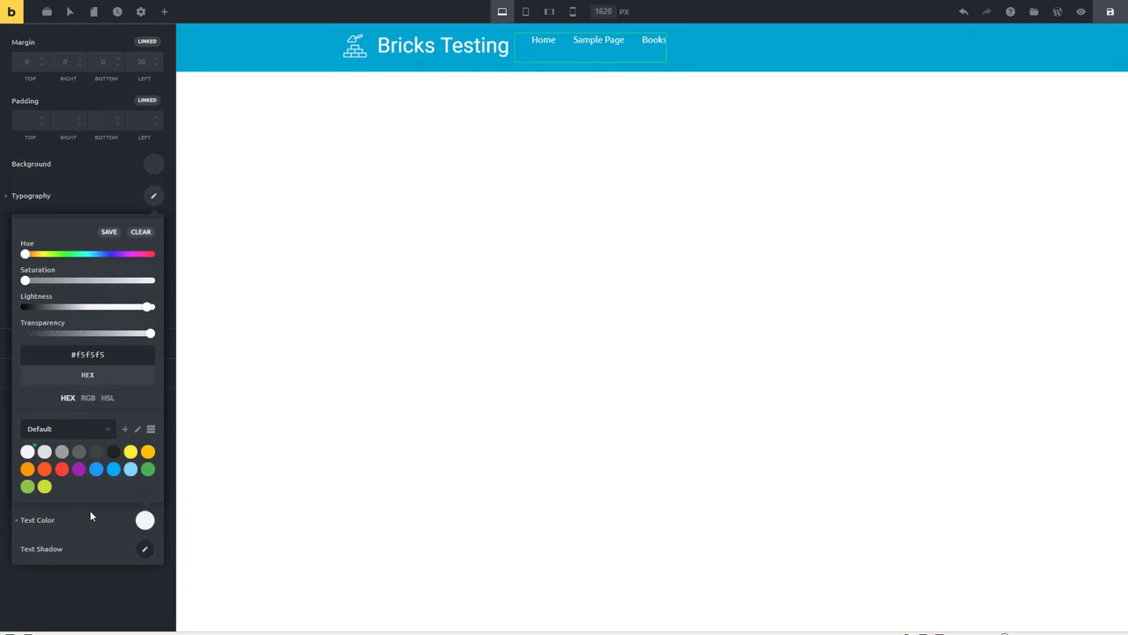
- Set the top-level menu's font size to 18 px
left_click(152, 256)
left_click_drag(65, 478, 38, 474)
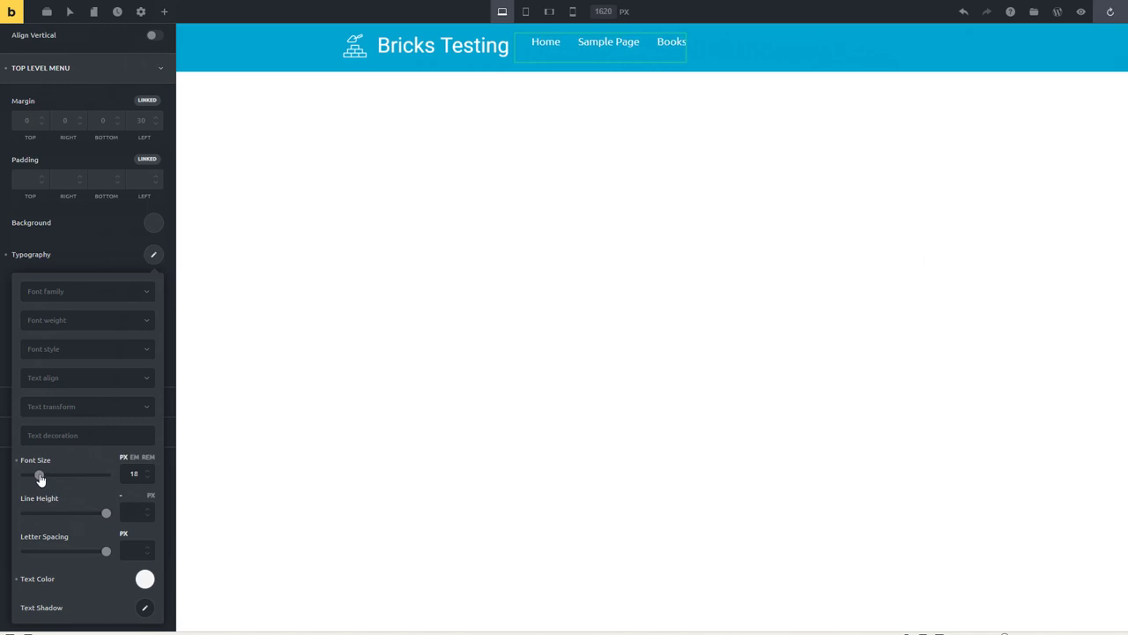
left_click(340, 297)
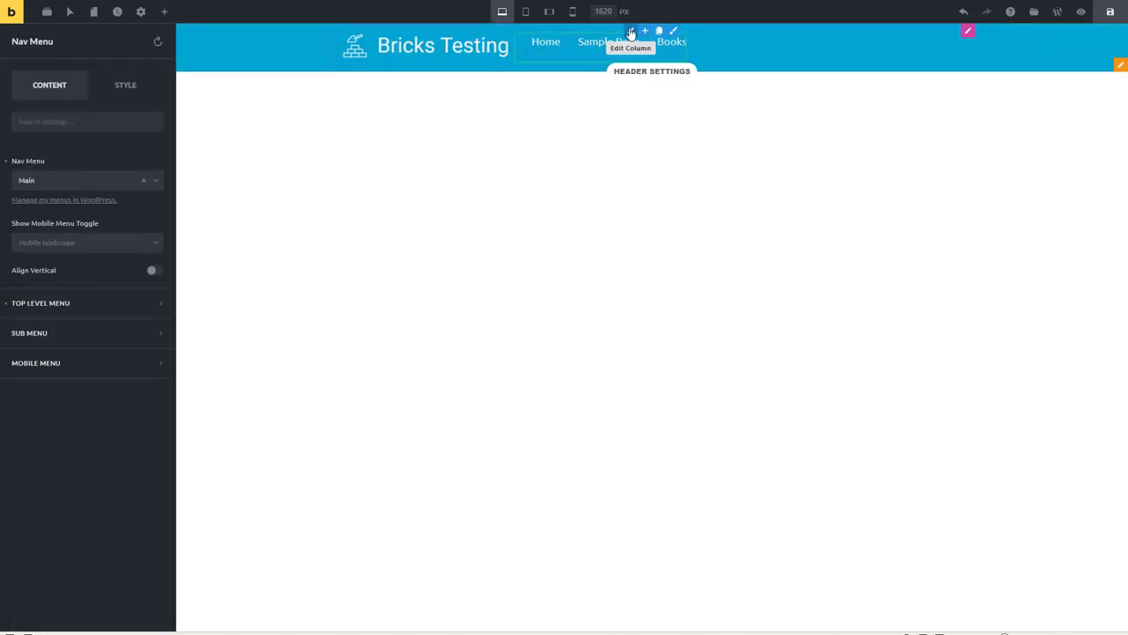
- Set the header column's Justify Content to Space Between and its Align Items to Center
left_click(631, 33)
left_click(89, 115)
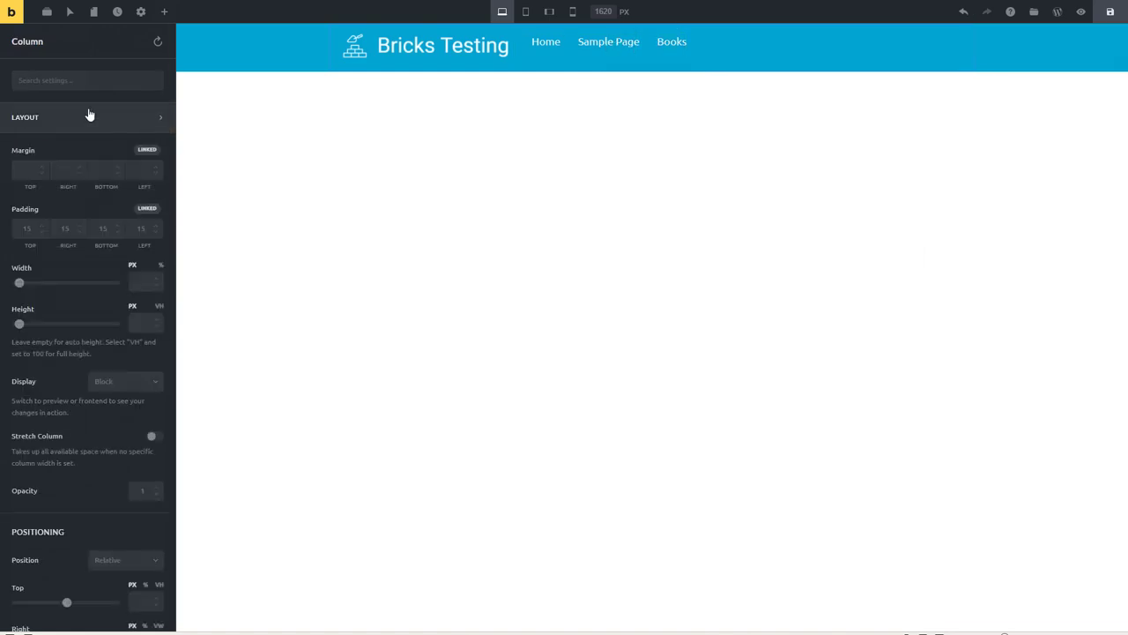
scroll(86, 112, "down", 10)
scroll(88, 119, "down", 2)
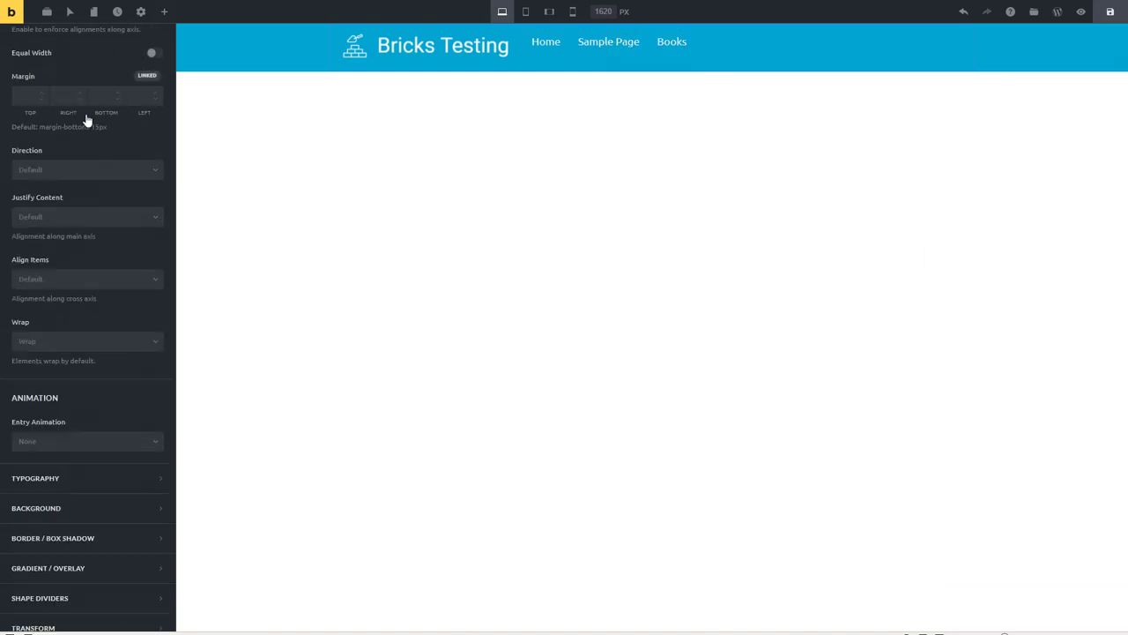
left_click(82, 218)
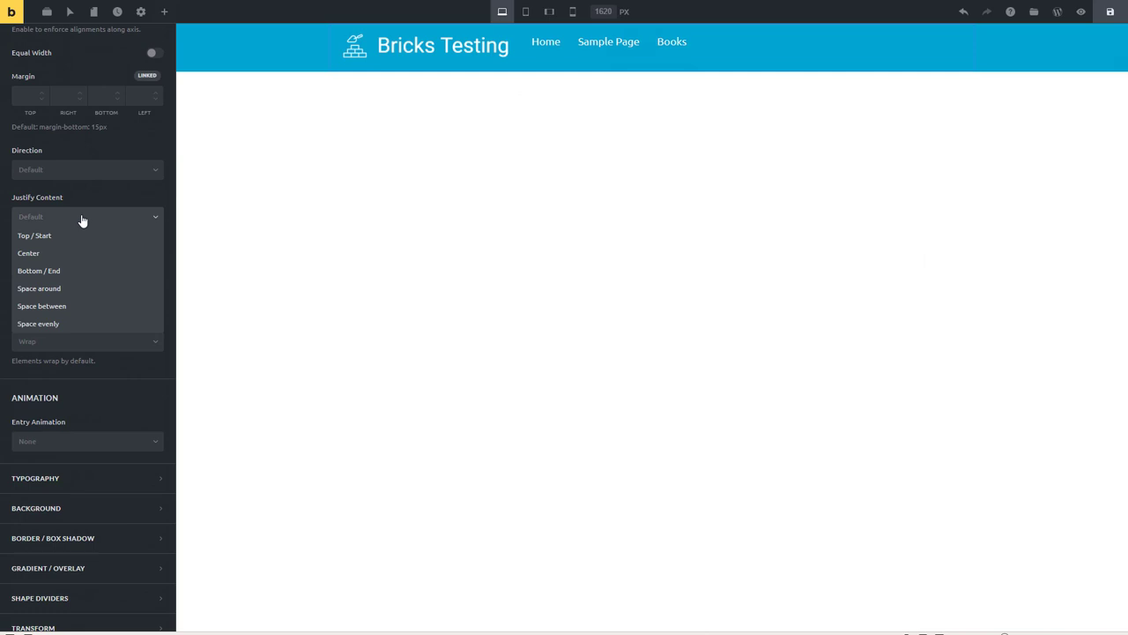
left_click(54, 305)
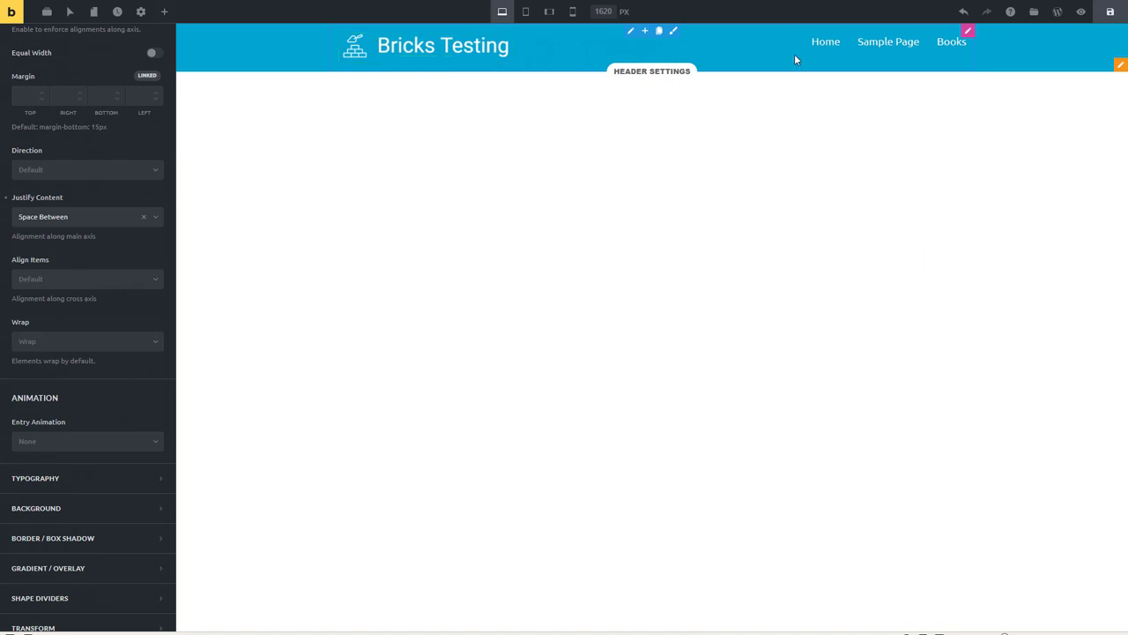
left_click(90, 281)
left_click(41, 315)
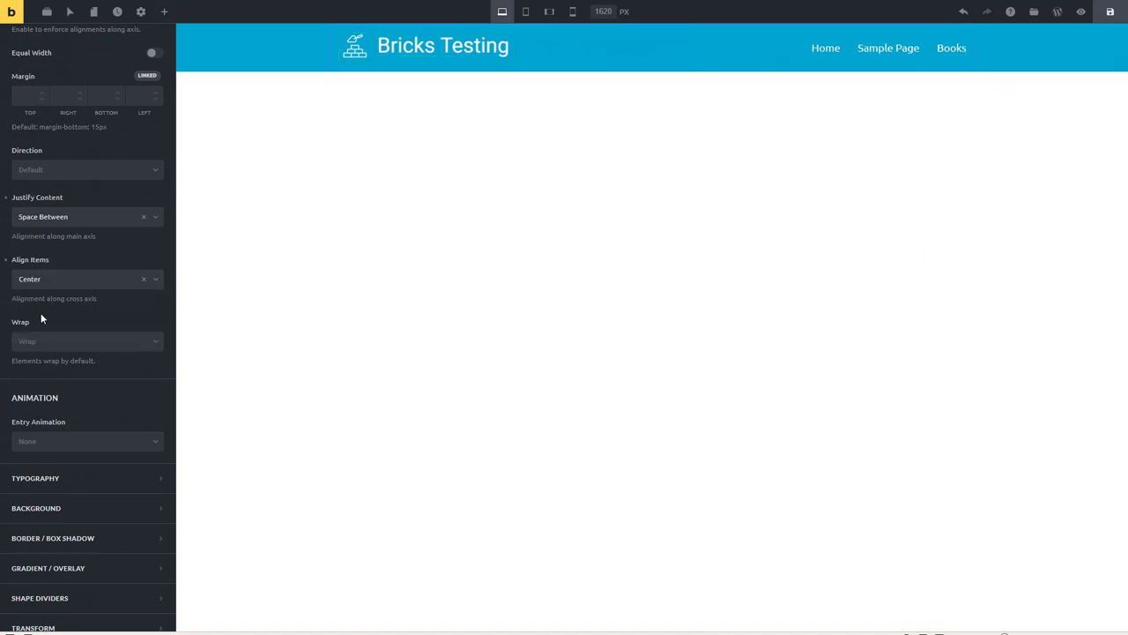
- Save the header template and view it on the site's front end
left_click(273, 257)
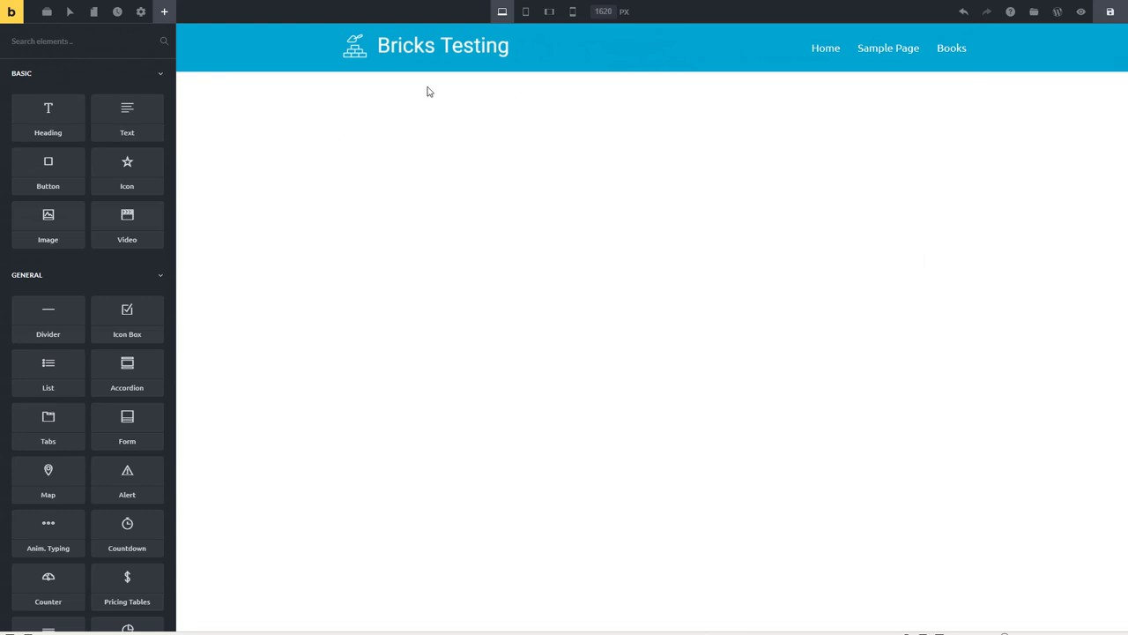
left_click(1108, 12)
left_click(8, 12)
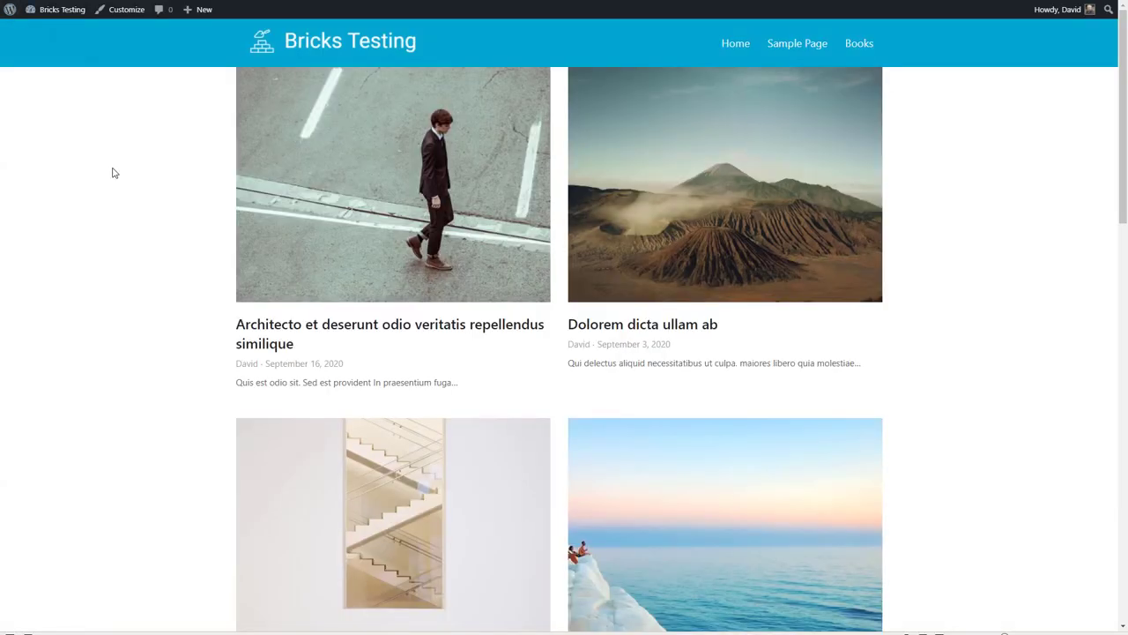
- Create a new Bricks template titled "Site Footer" with the template type Footer and open it for editing with Bricks
mouse_move(64, 11)
left_click(59, 36)
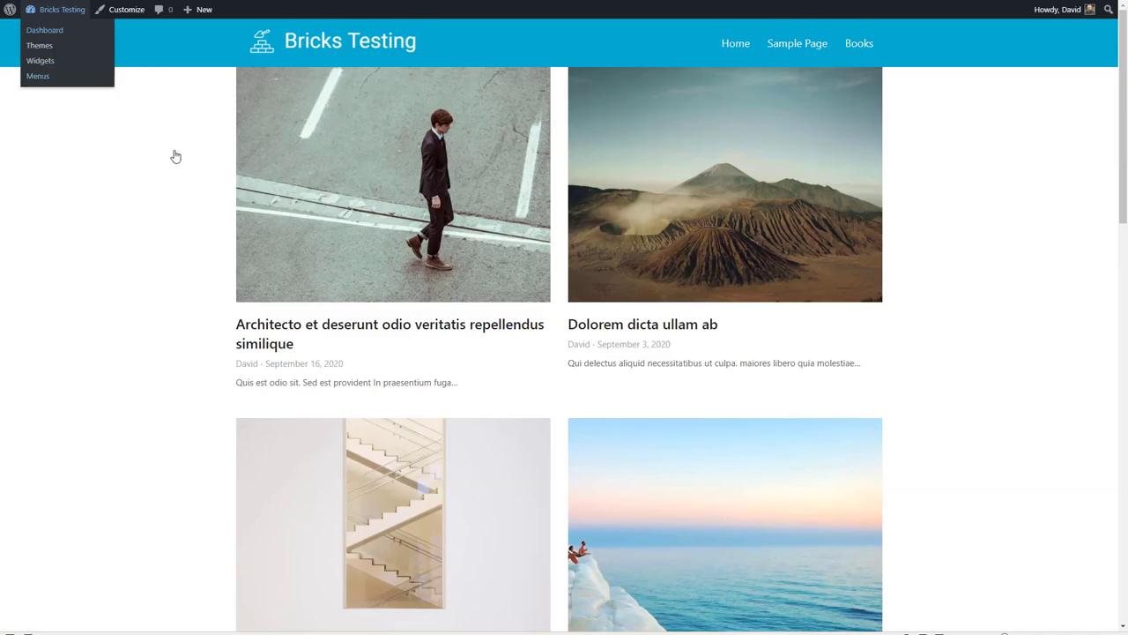
mouse_move(31, 98)
left_click(128, 116)
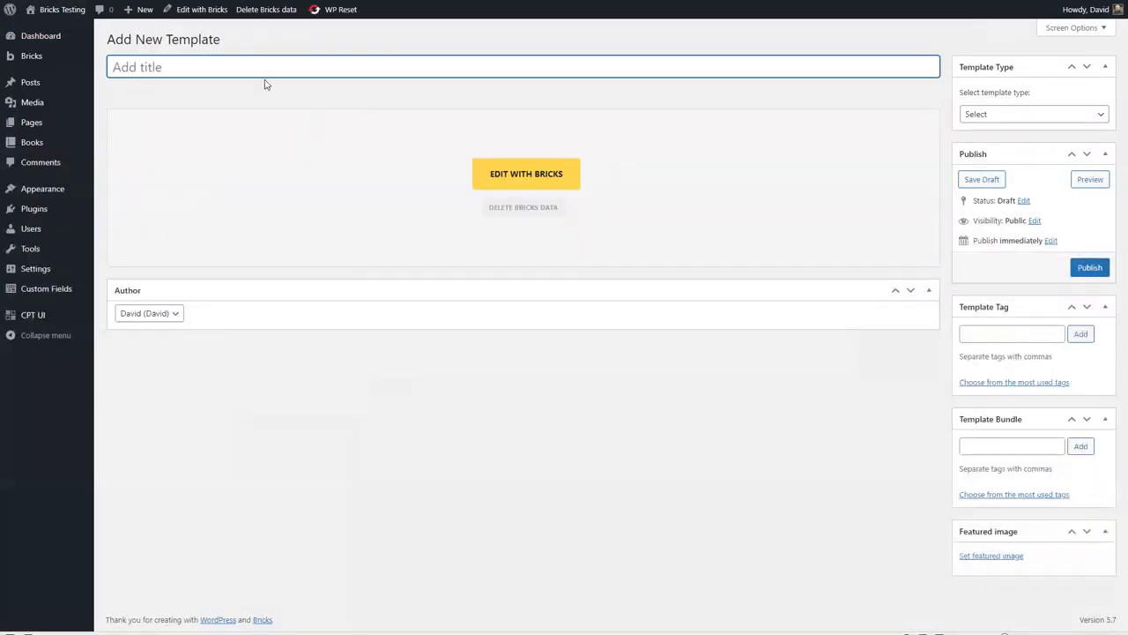
type("Site Foote")
left_click(996, 114)
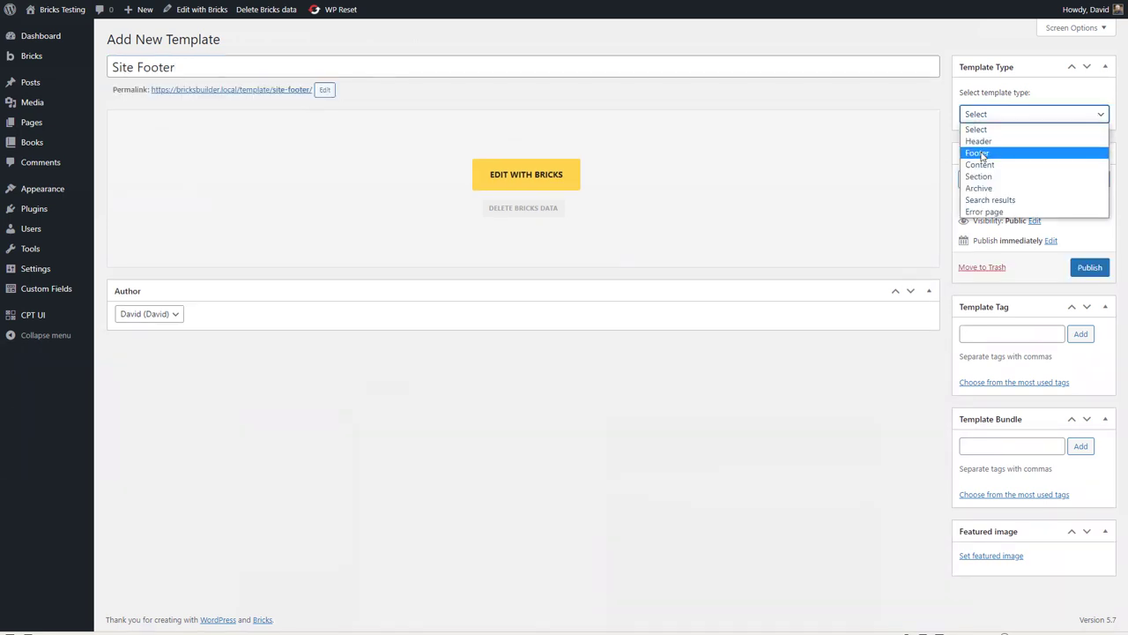
left_click(977, 152)
left_click(526, 183)
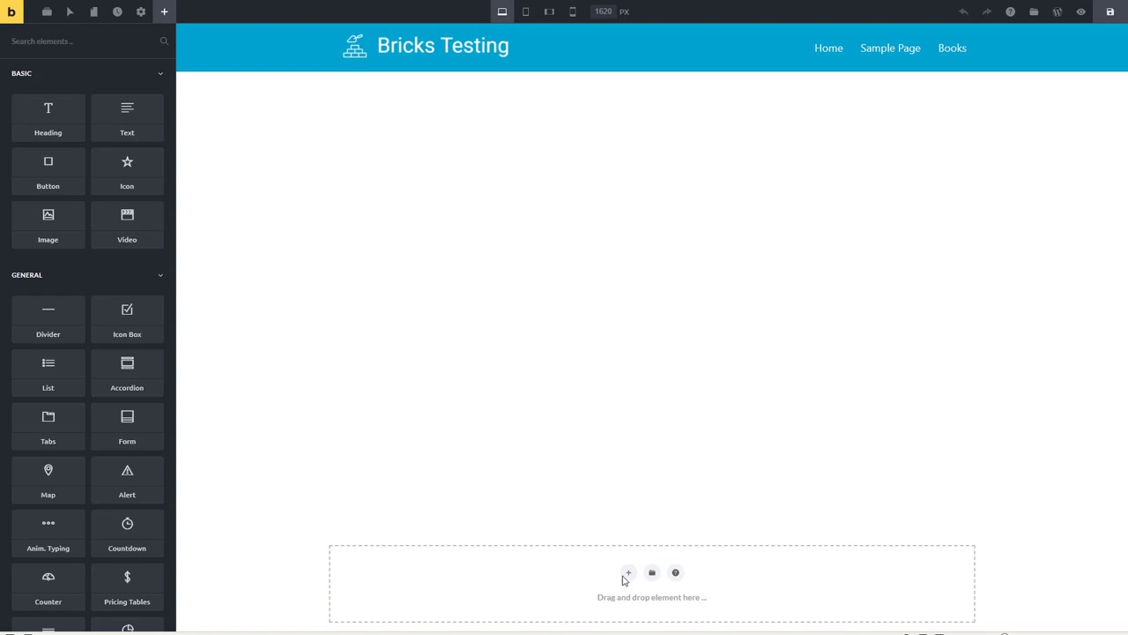
- Add an empty section to the footer and enable Full Width Section for it
left_click(627, 573)
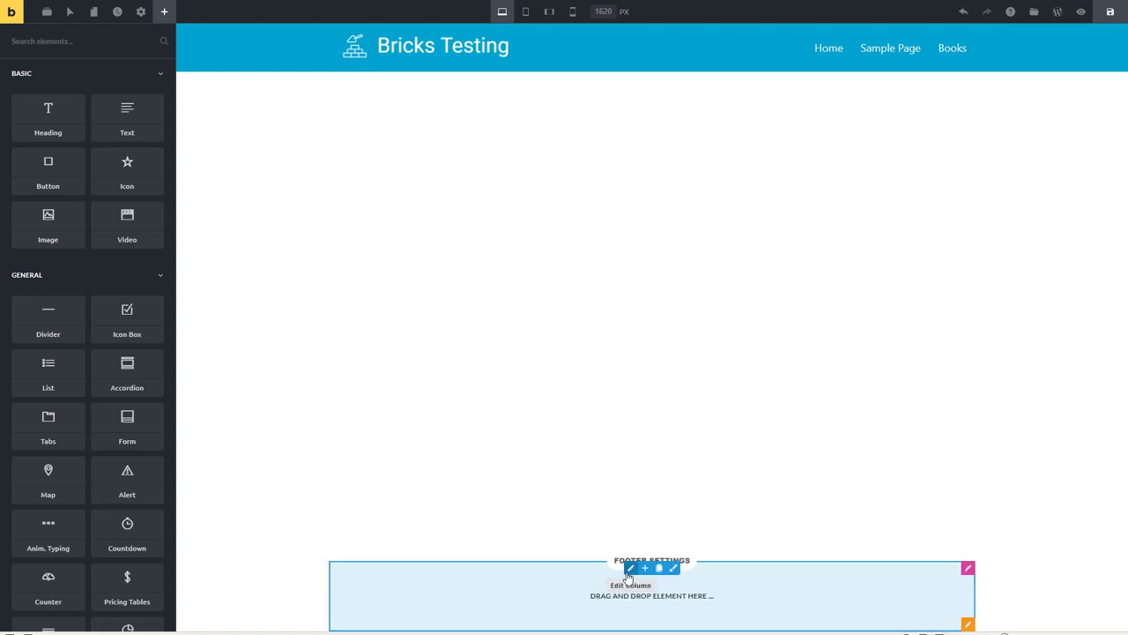
left_click(970, 626)
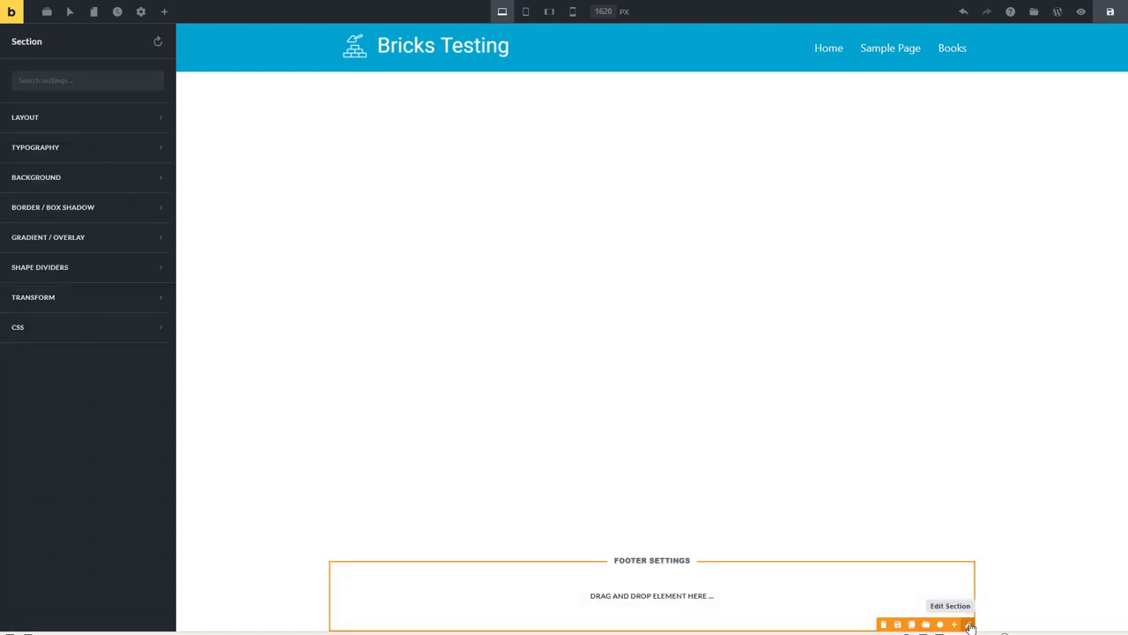
left_click(115, 117)
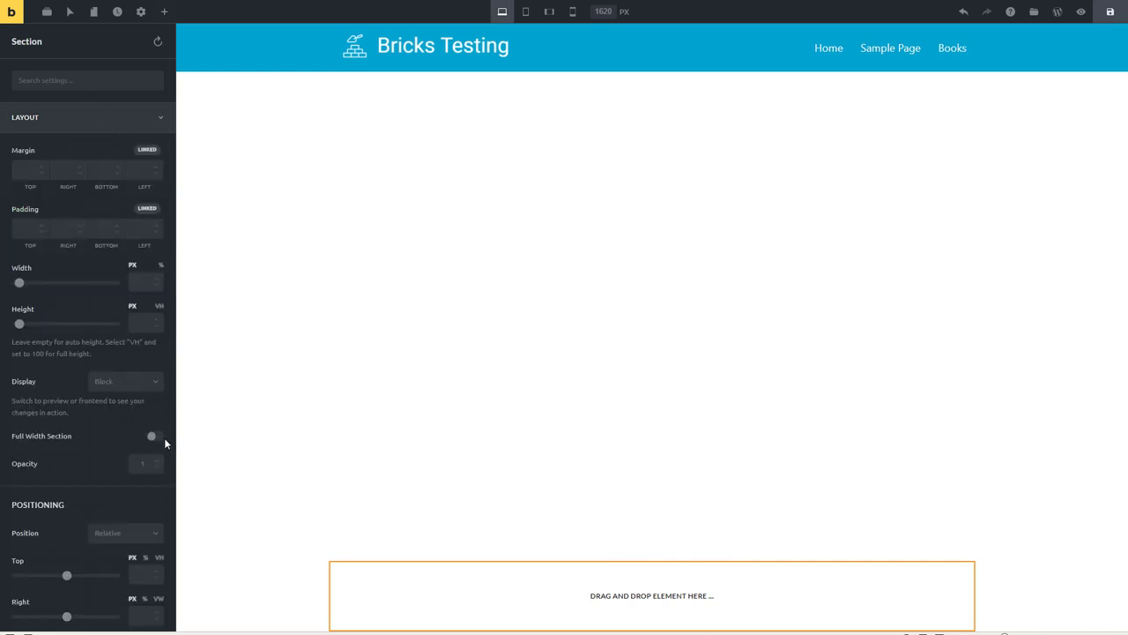
left_click(164, 439)
left_click(68, 124)
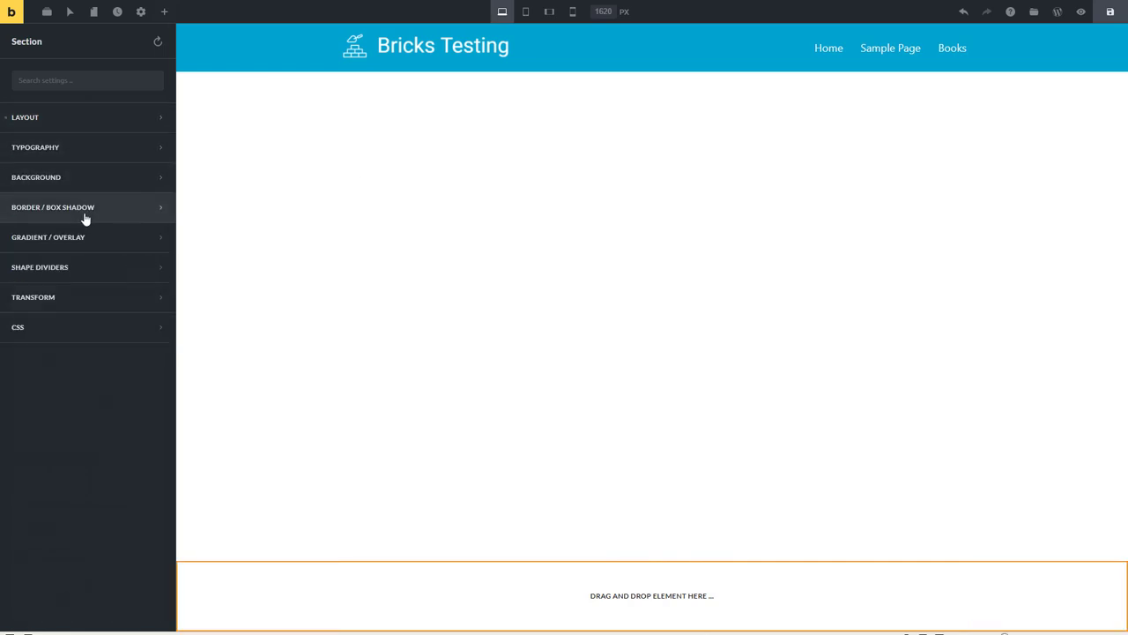
- Set the footer section's background color to the blue #0094f0
left_click(88, 180)
left_click(155, 218)
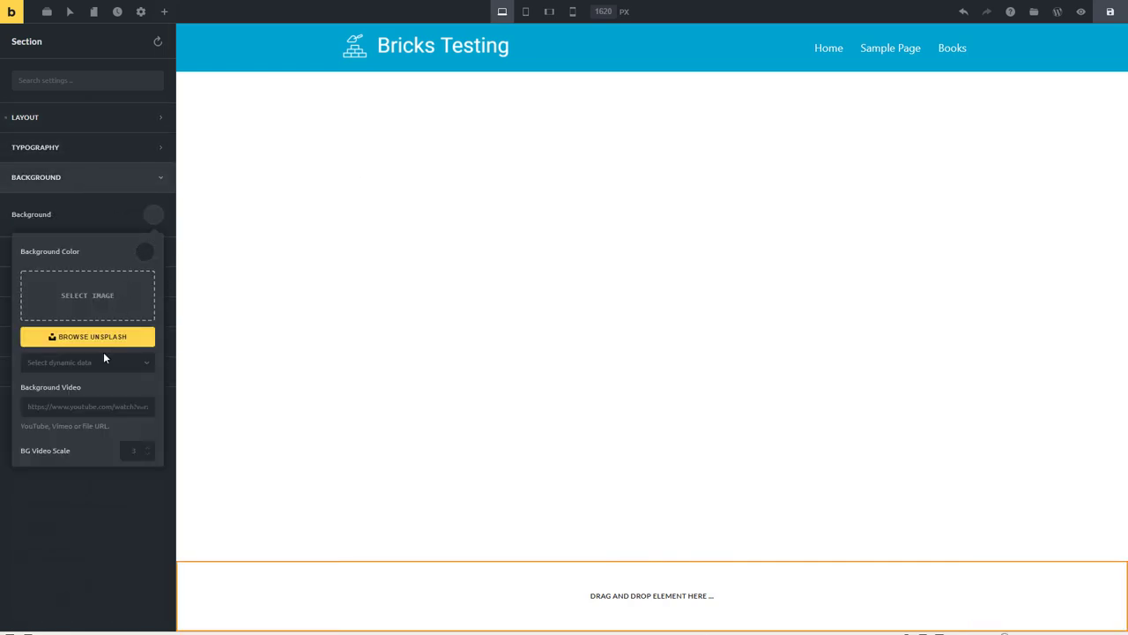
left_click(144, 251)
left_click(113, 520)
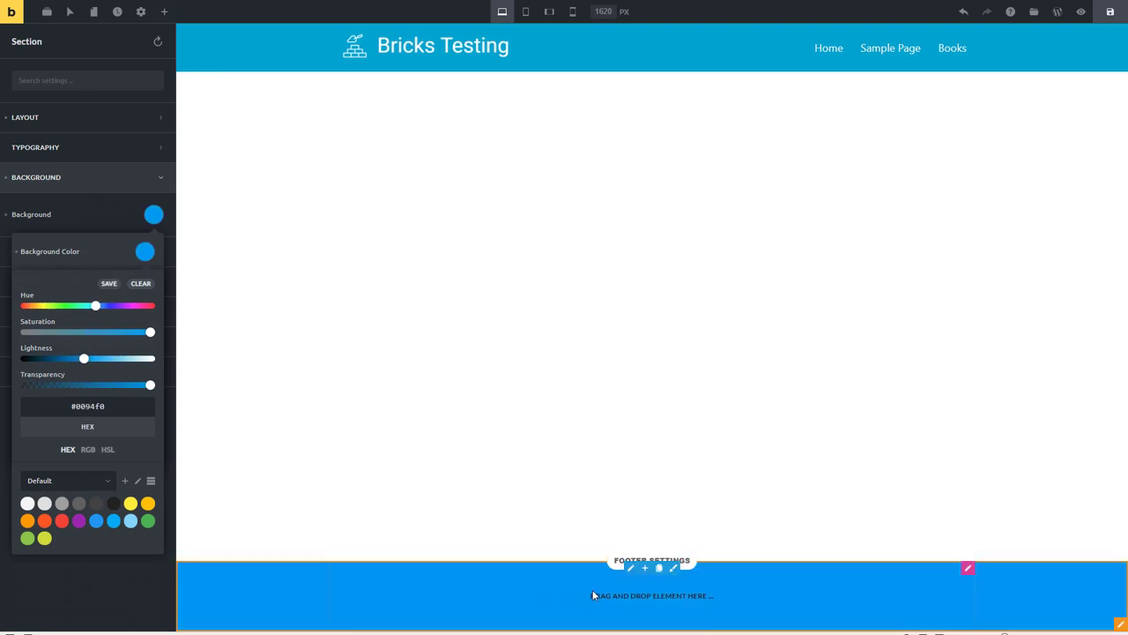
- Place a Text element in the footer column and replace its placeholder text with "Copyright &copy; Bricks Testing 2021"
left_click(163, 12)
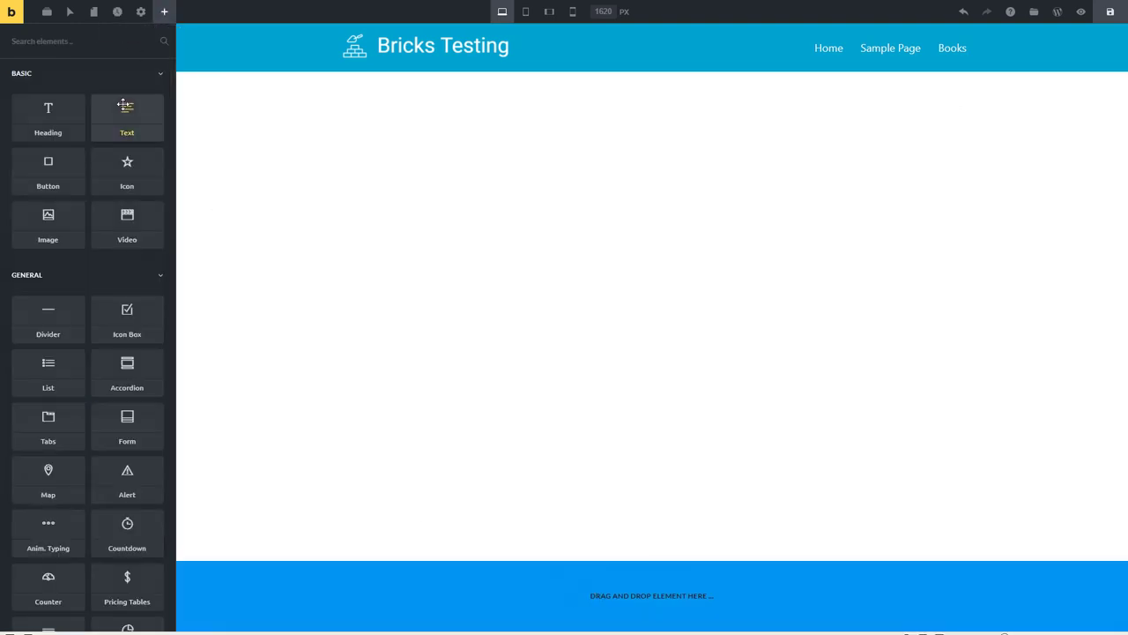
left_click_drag(153, 139, 597, 598)
left_click_drag(95, 245, 17, 223)
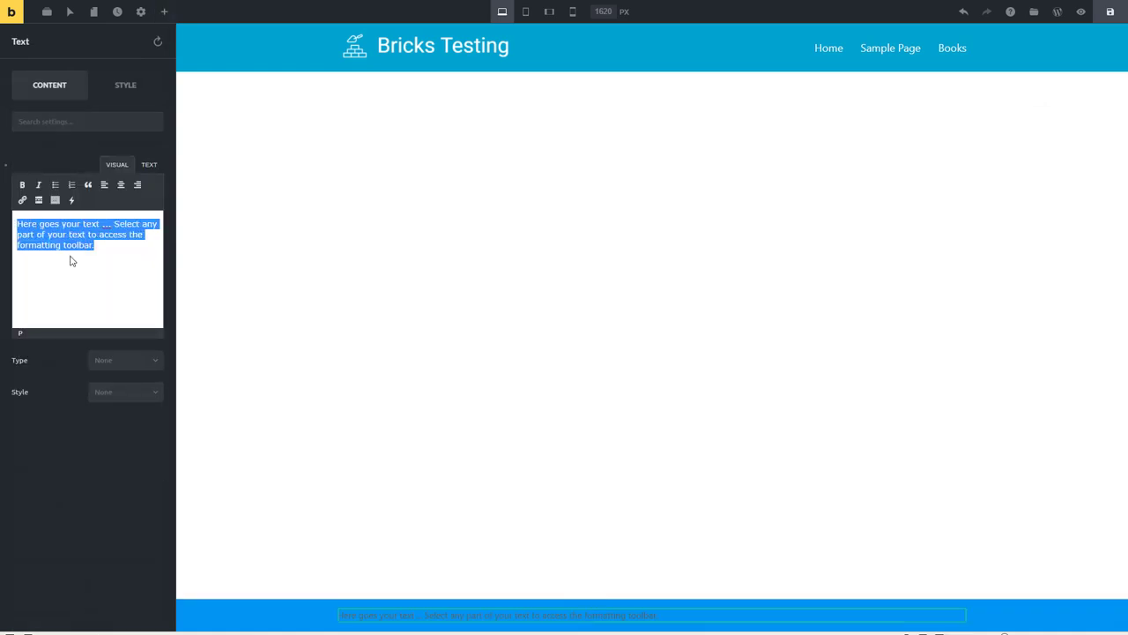
key("BackSpace")
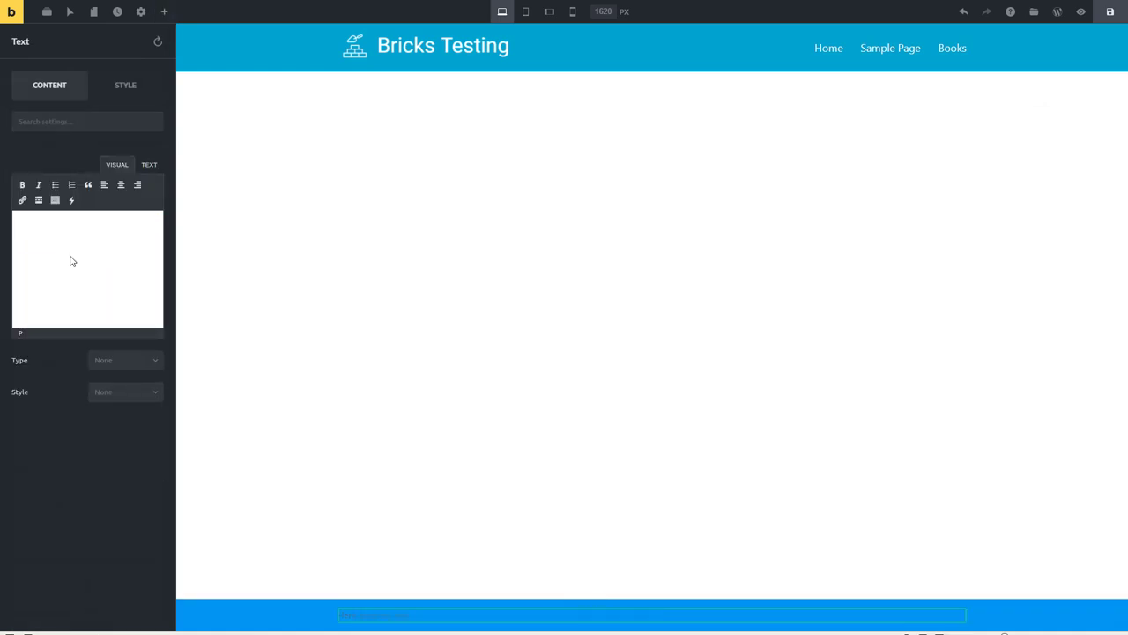
type("Copyright &copy; Bricks Testing 2021")
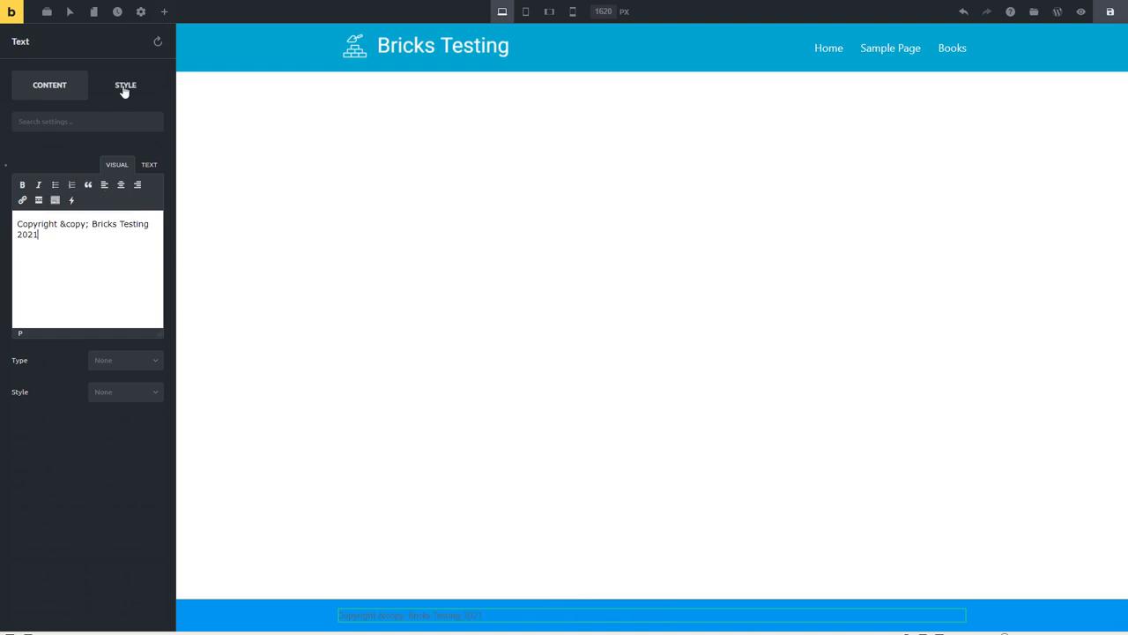
- Set the footer copyright text's color to white
left_click(125, 92)
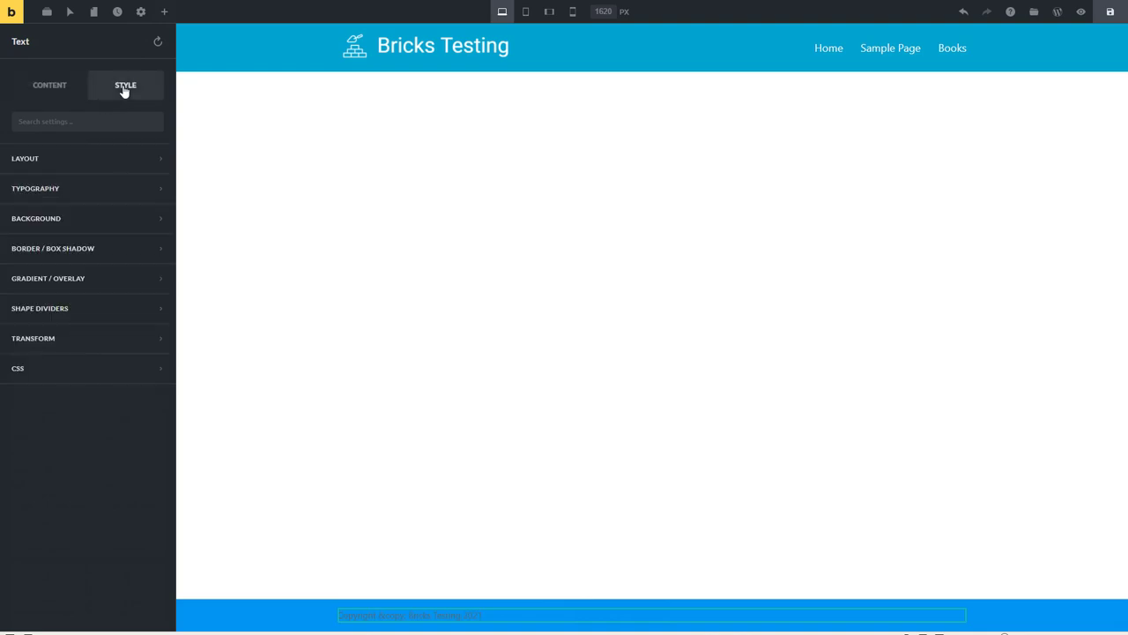
left_click(81, 190)
left_click(152, 512)
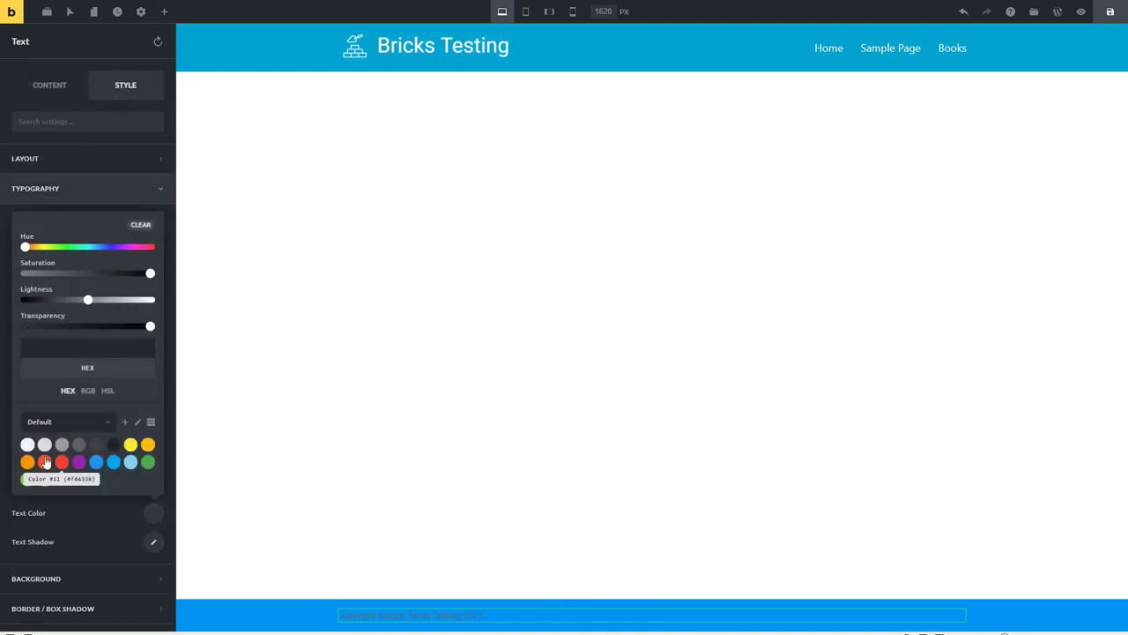
left_click(26, 445)
scroll(67, 229, "down", 2)
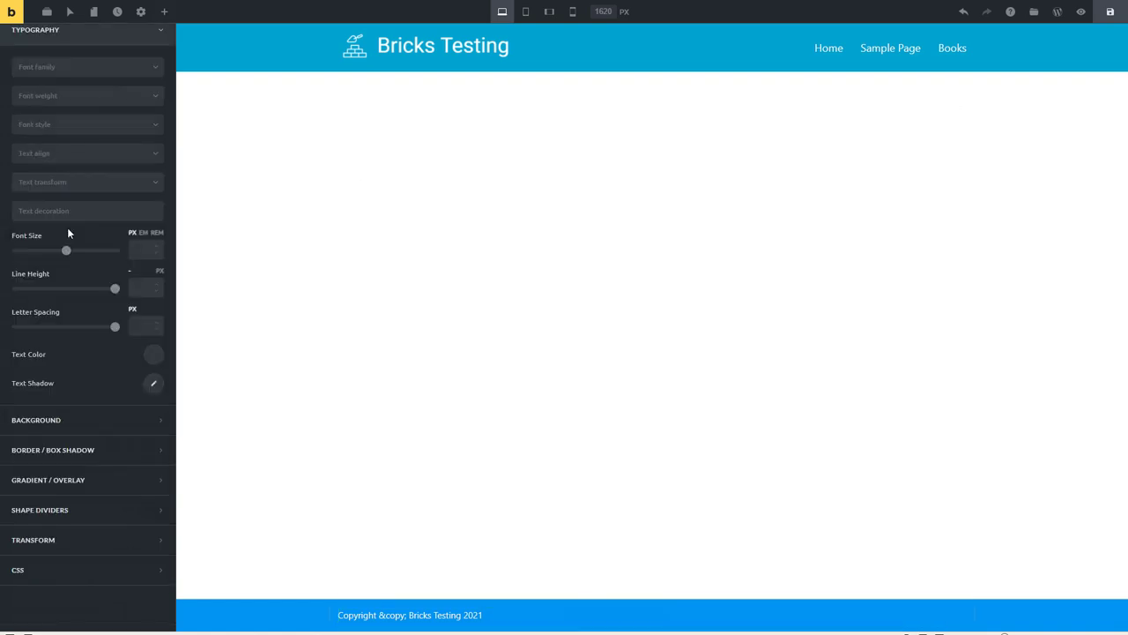
scroll(68, 232, "up", 2)
left_click(71, 146)
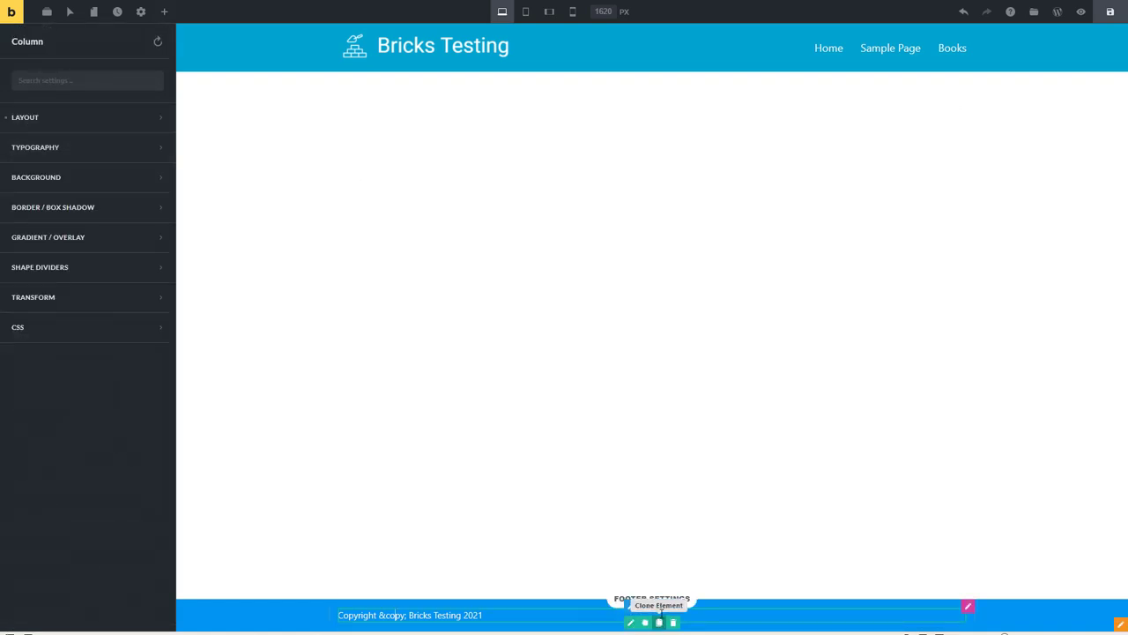
- Center the copyright text in the footer and save the Site Footer template
left_click(386, 614)
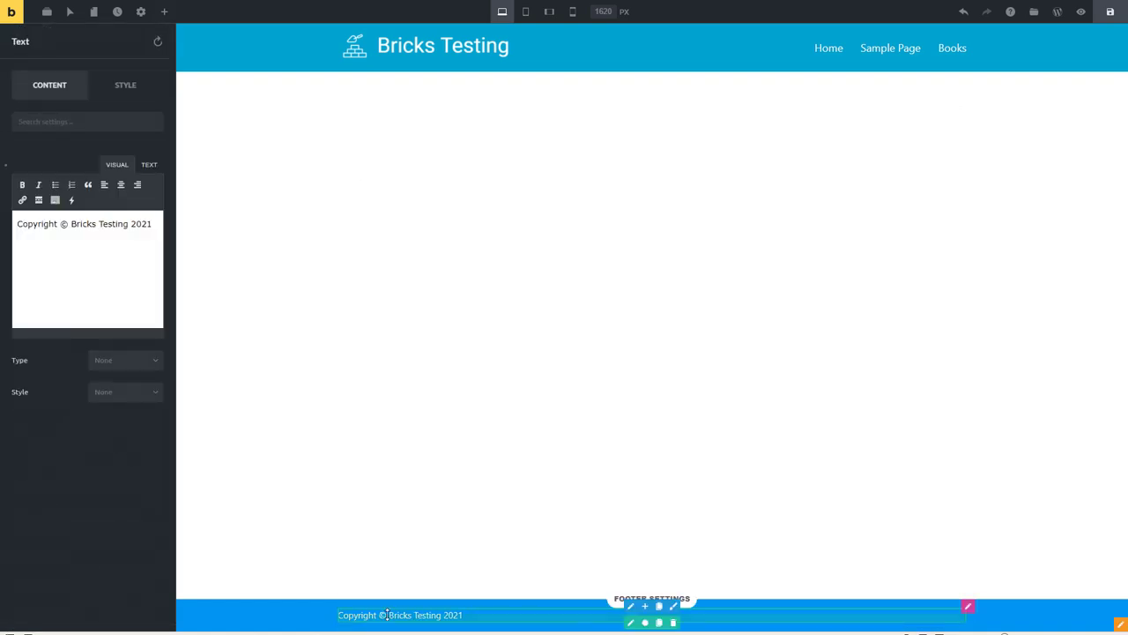
left_click(120, 188)
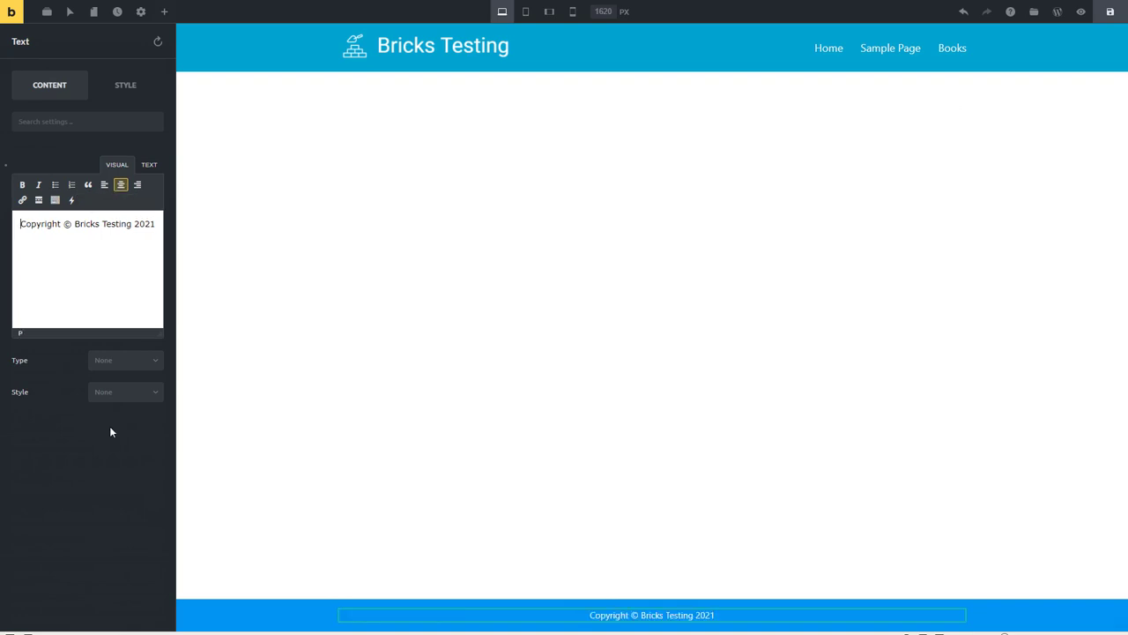
left_click(1109, 11)
- Leave the builder for the live site and examine the header and footer around the blog posts
left_click(14, 12)
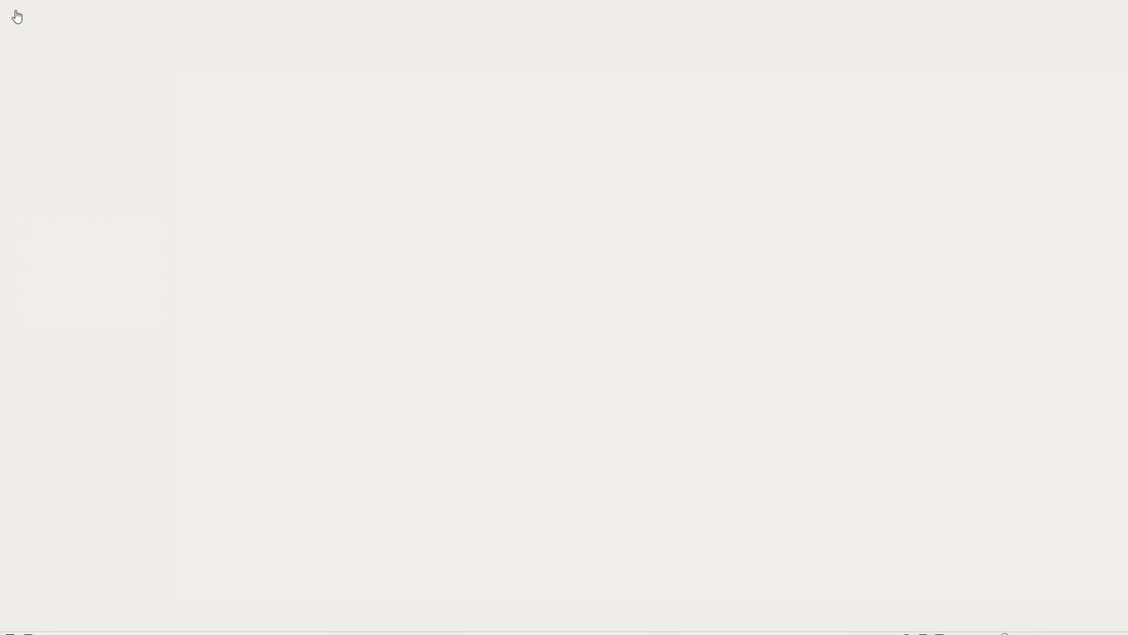
scroll(251, 148, "down", 10)
scroll(251, 147, "down", 10)
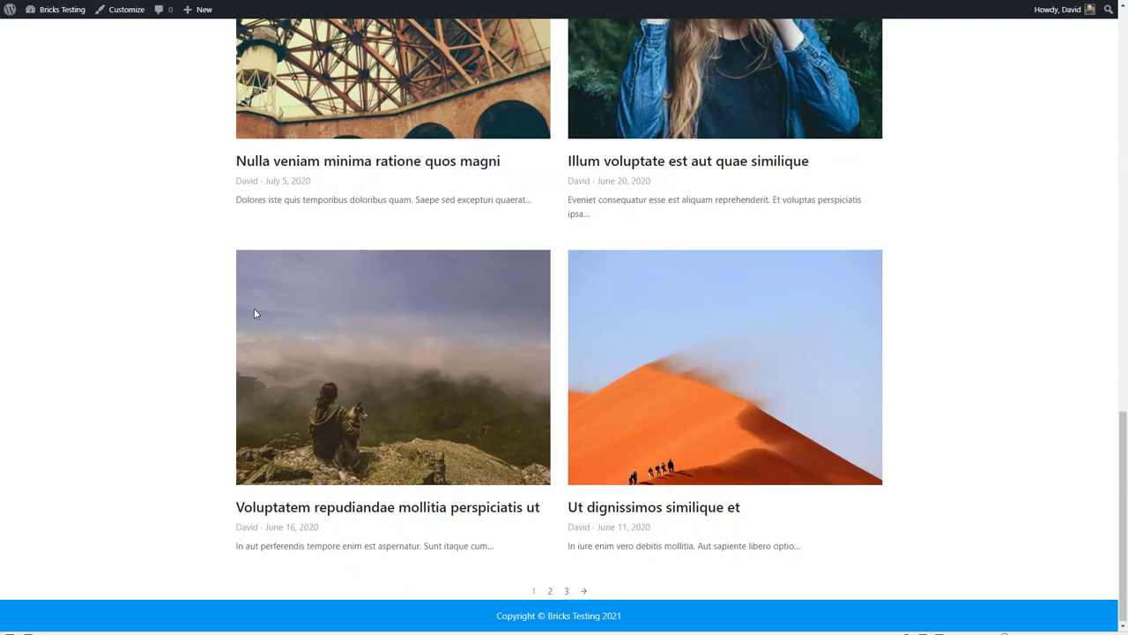
scroll(254, 311, "up", 15)
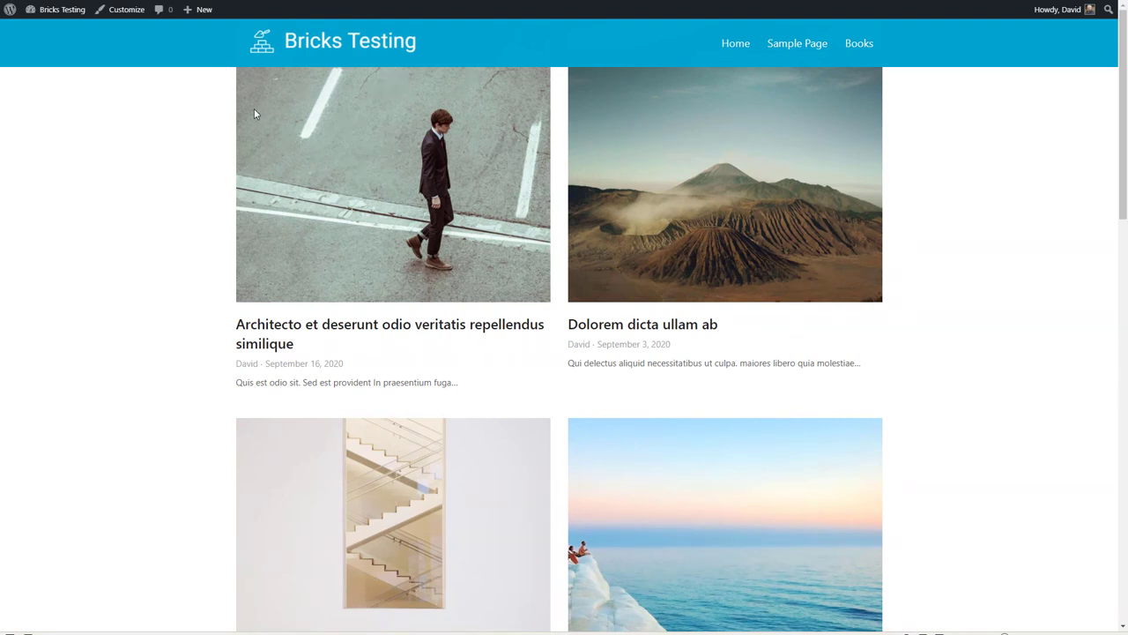
- Create a new page titled "Home", publish it and return to the list of pages
left_click(50, 36)
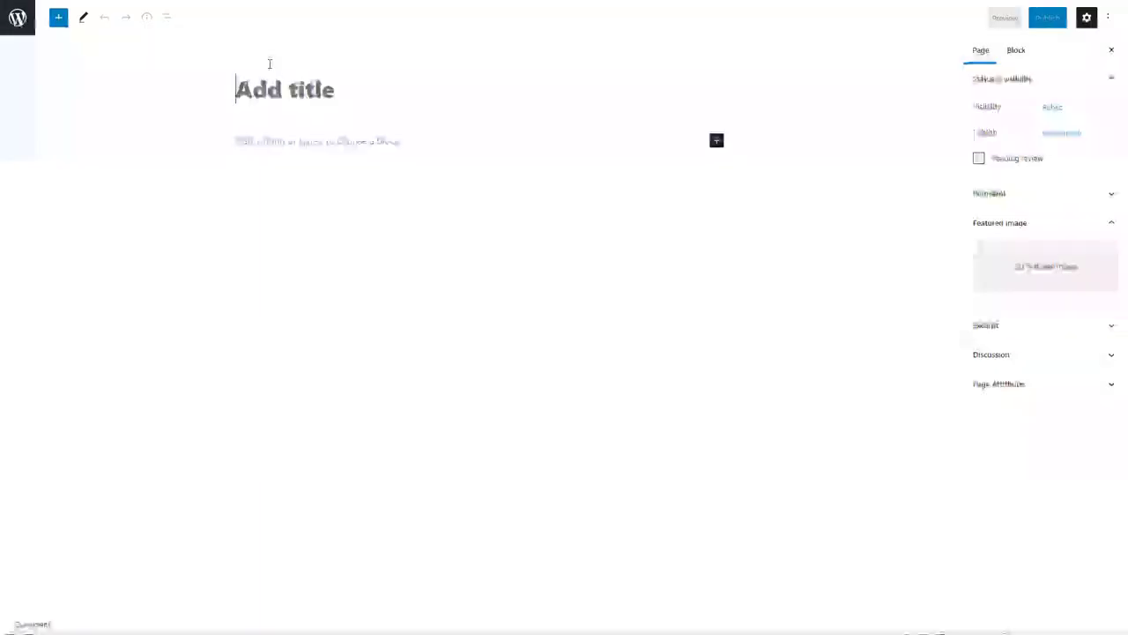
type("HOme")
key("BackSpace")
key("BackSpace")
key("BackSpace")
type("ome")
left_click(1049, 21)
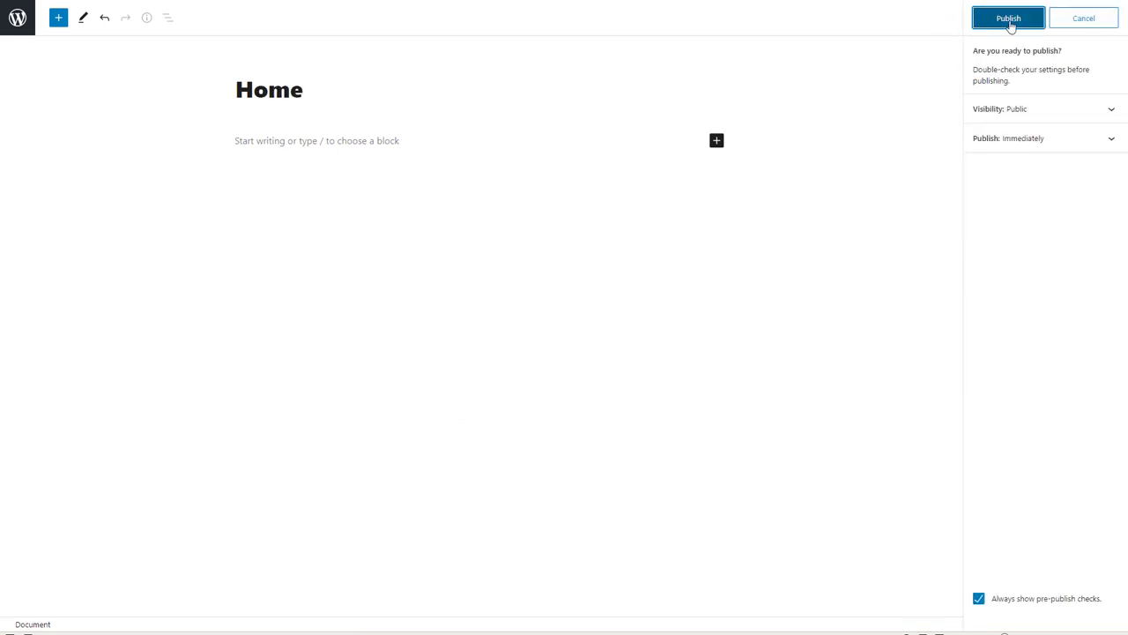
left_click(1010, 21)
left_click(17, 25)
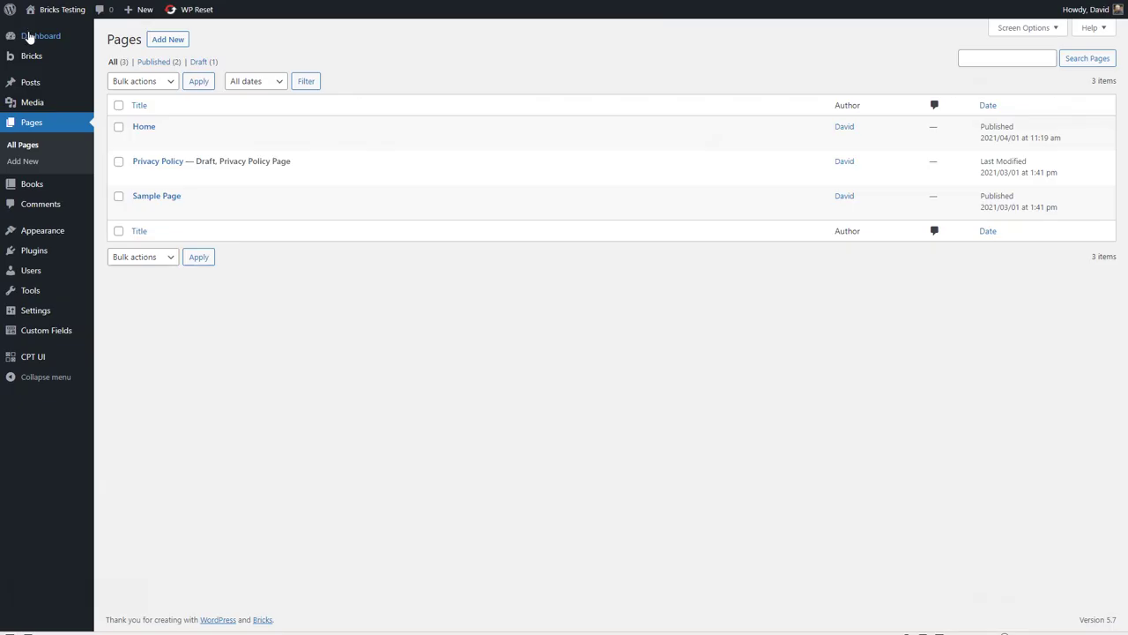
- Set the site's homepage to a static page using Home in the Reading settings and save the changes
mouse_move(35, 310)
left_click(151, 348)
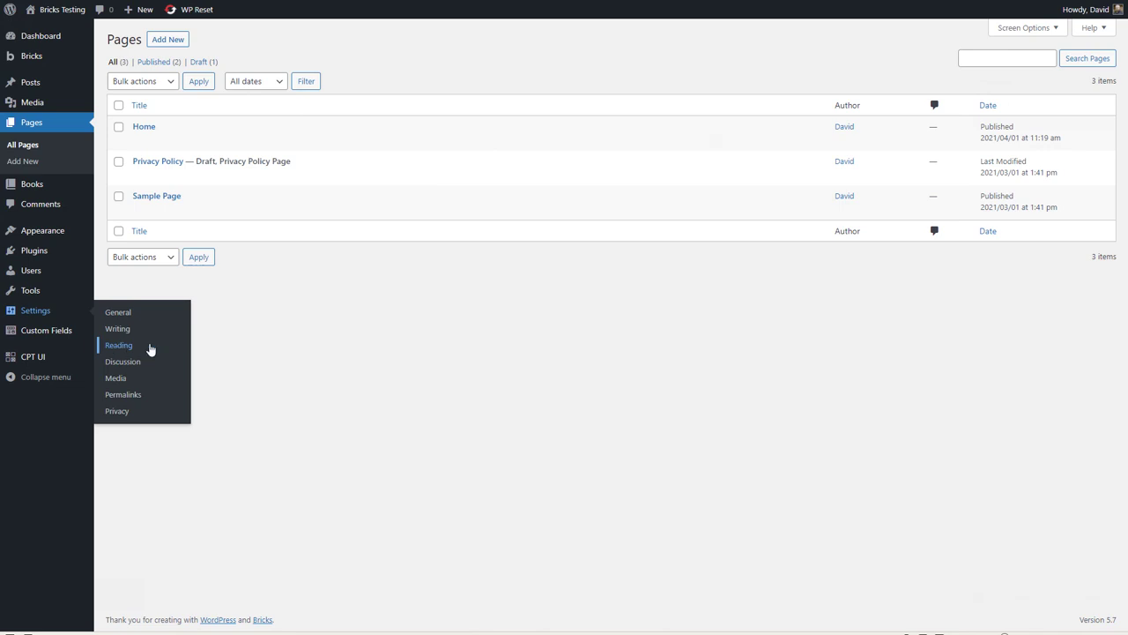
left_click(240, 88)
left_click(323, 117)
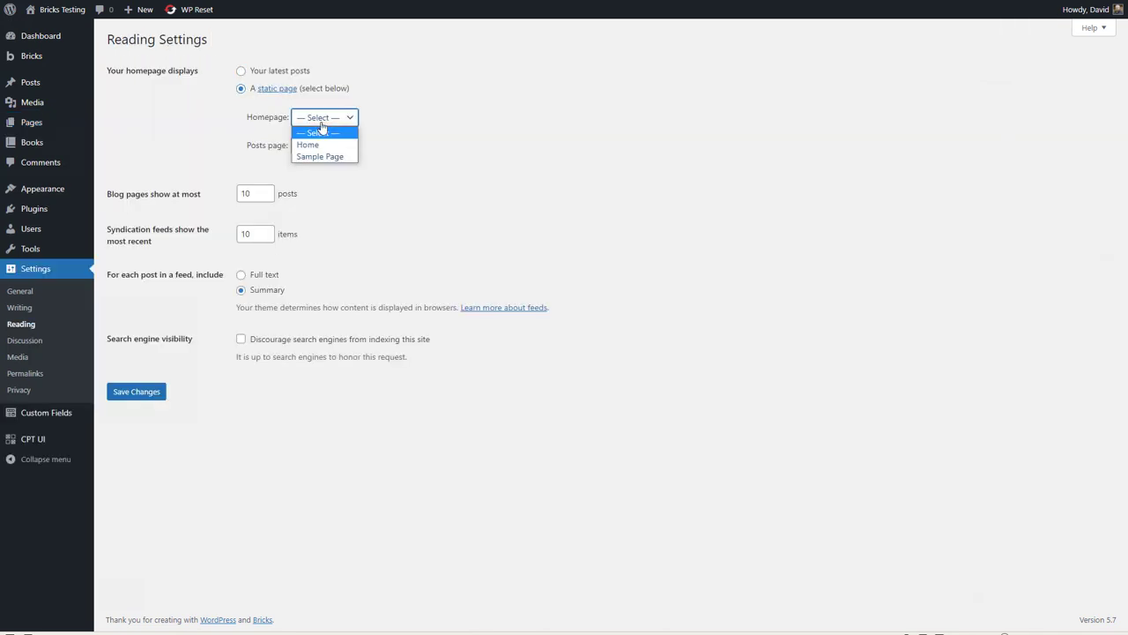
left_click(313, 146)
left_click(131, 397)
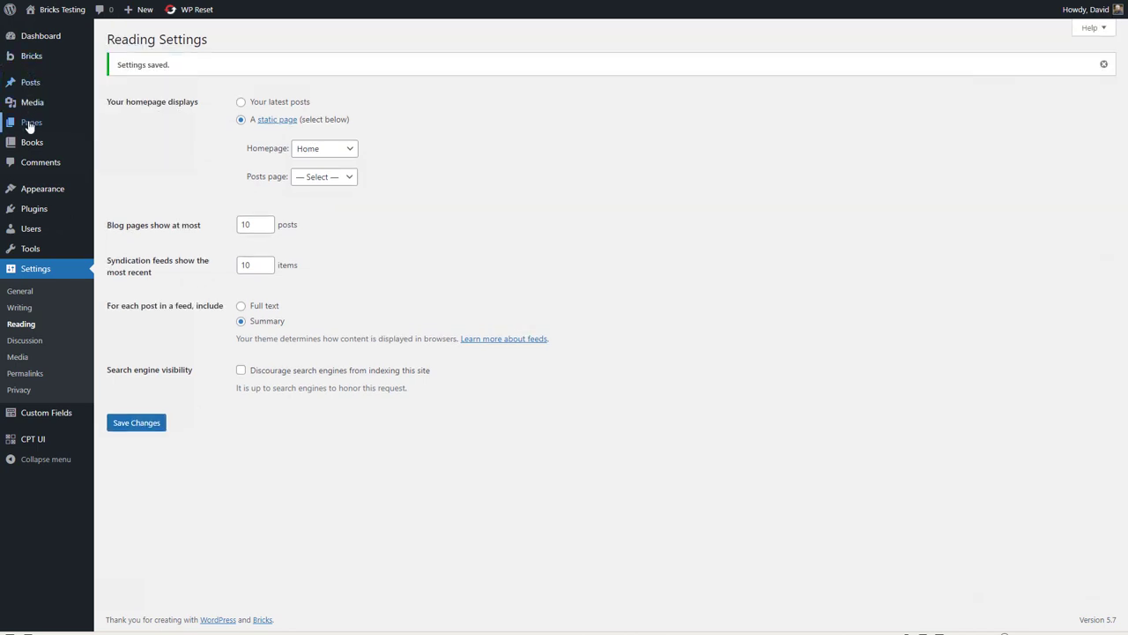
- Open the Home page for editing with Bricks and insert a new section
left_click(117, 128)
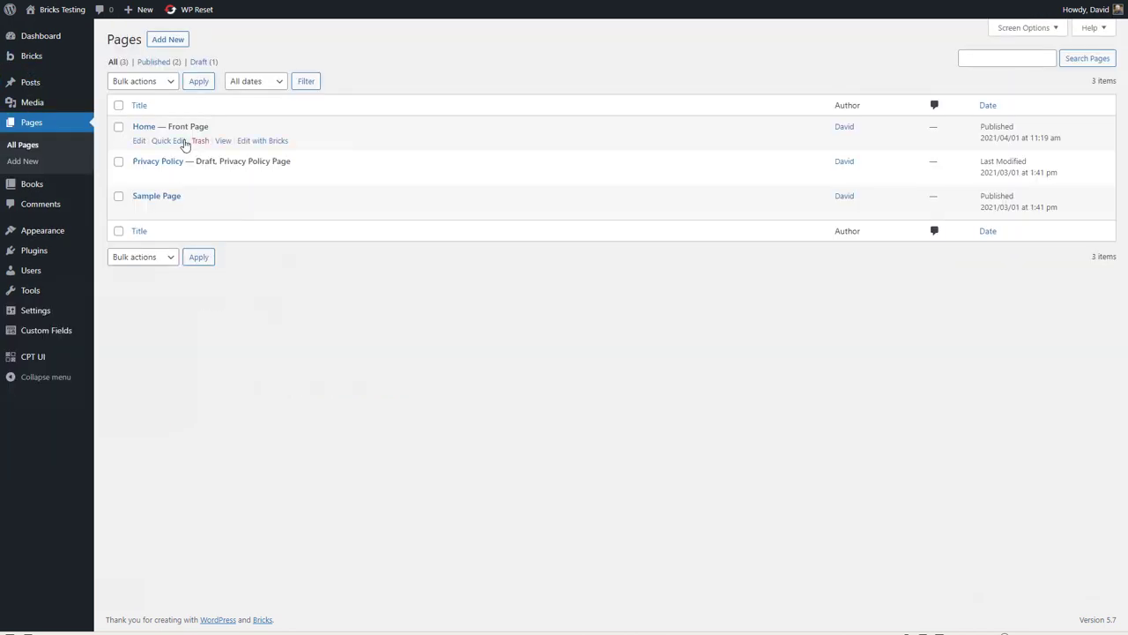
left_click(259, 145)
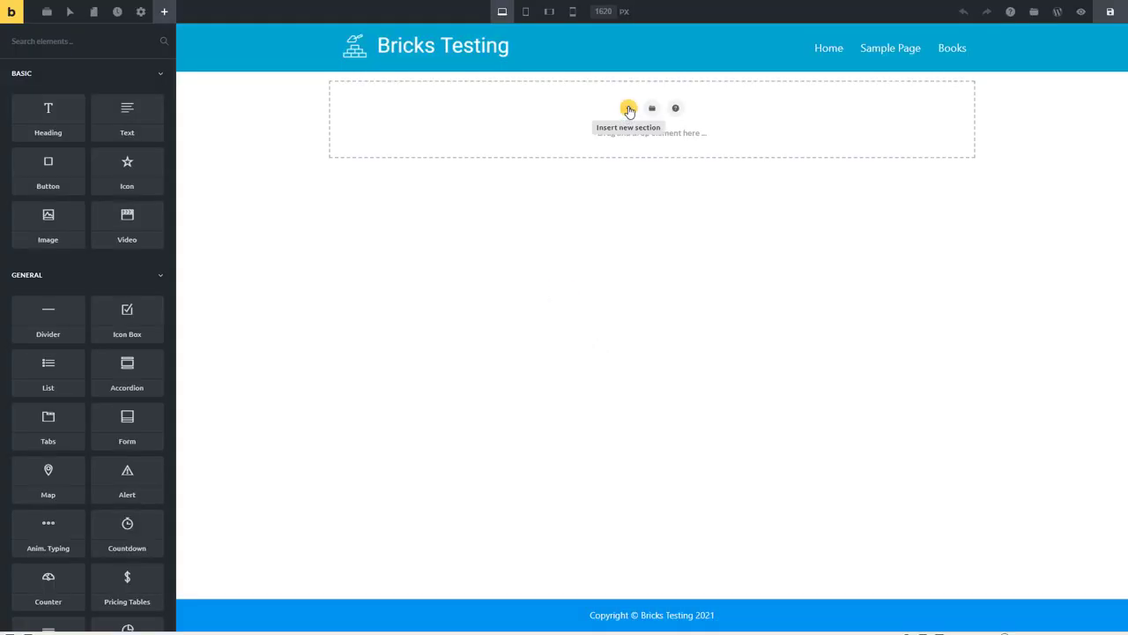
left_click(629, 109)
left_click(622, 115)
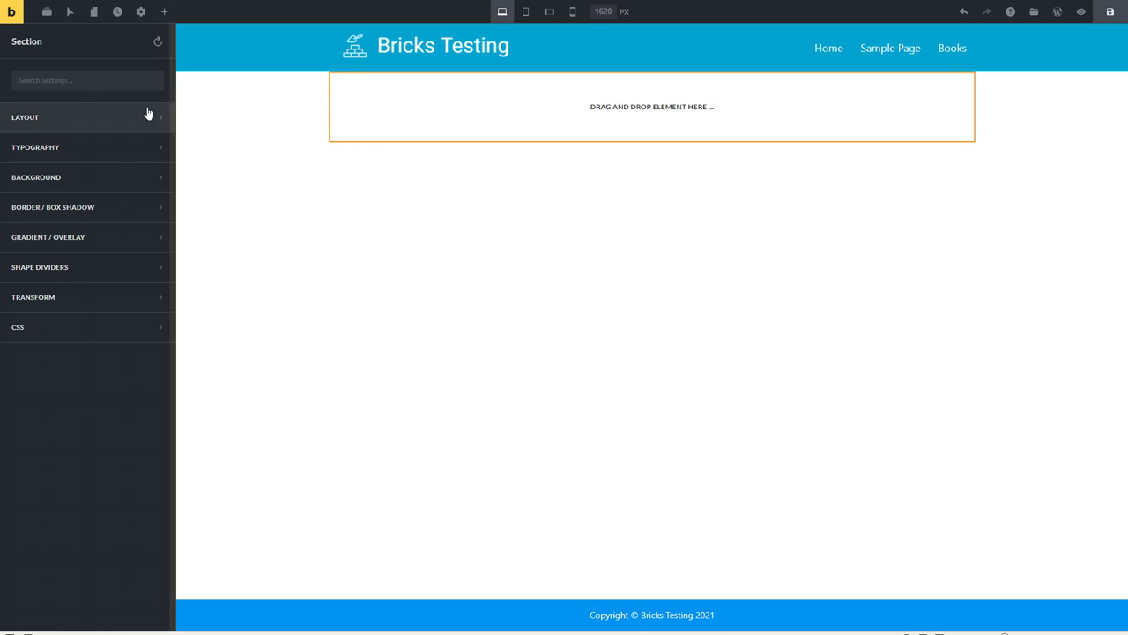
- Unlink the section's margins and set the top margin to 71 and the bottom margin to 70
left_click(97, 117)
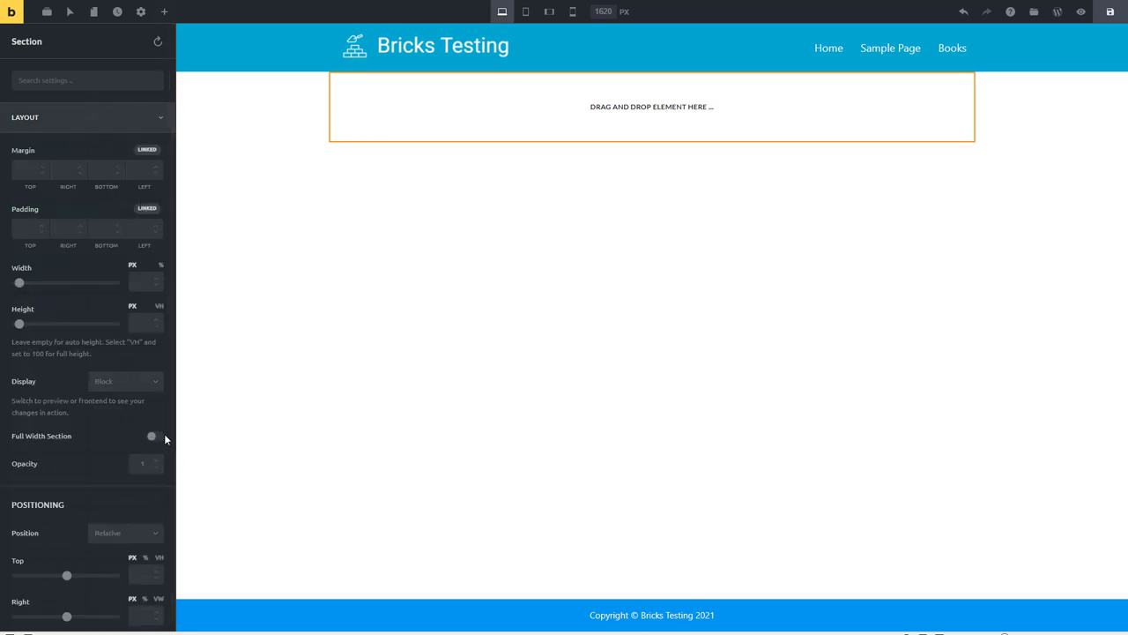
left_click(146, 150)
left_click(21, 167)
type("71")
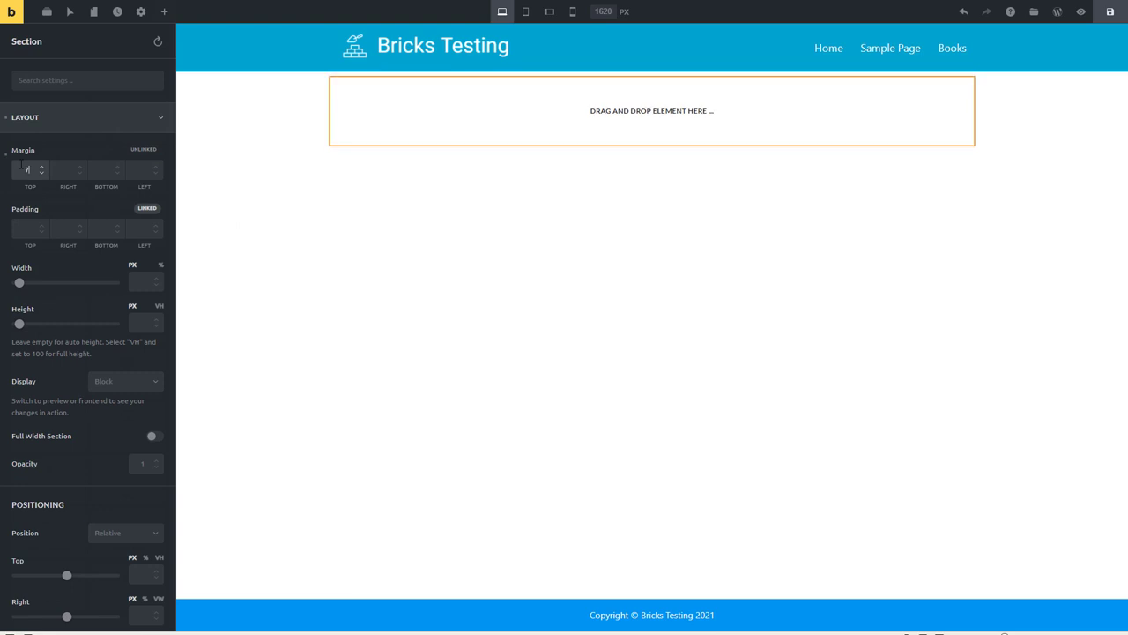
left_click(101, 169)
type("70")
- Find the Posts element by searching for "post" and place it in the new section
left_click(165, 13)
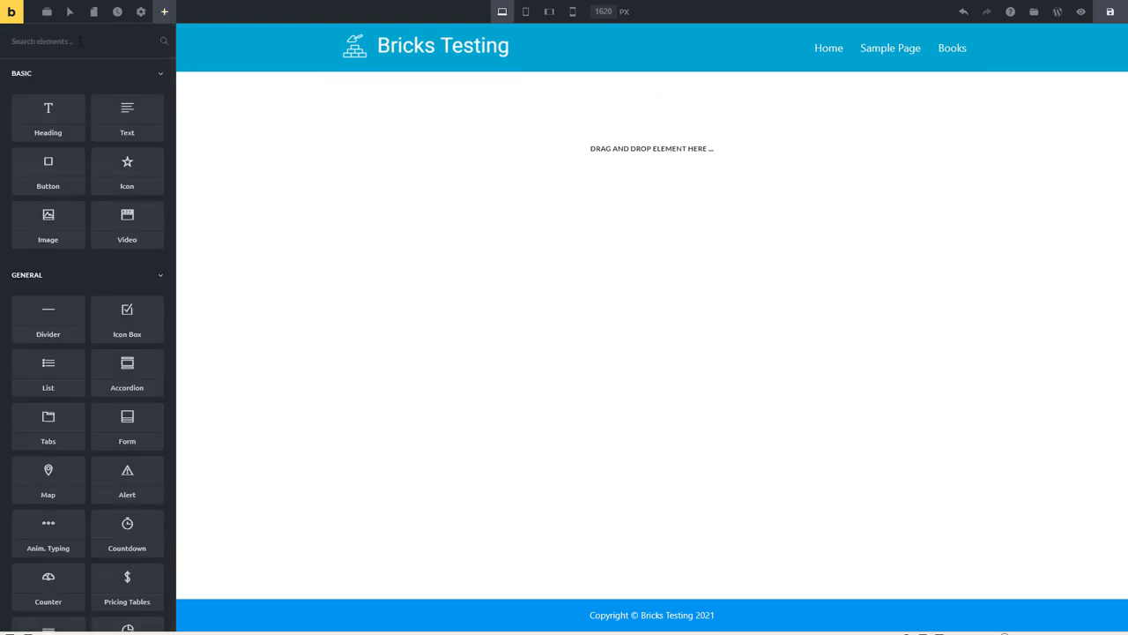
type("post")
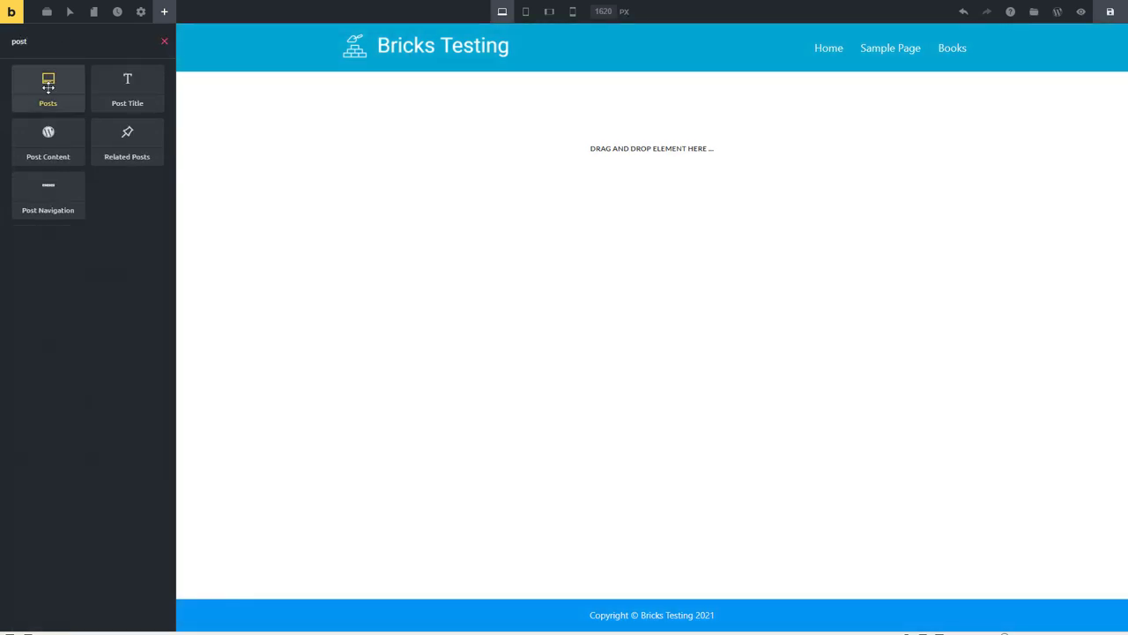
left_click_drag(48, 88, 502, 140)
- Set the Posts element's image height to 239 px and save the Home page
left_click(35, 159)
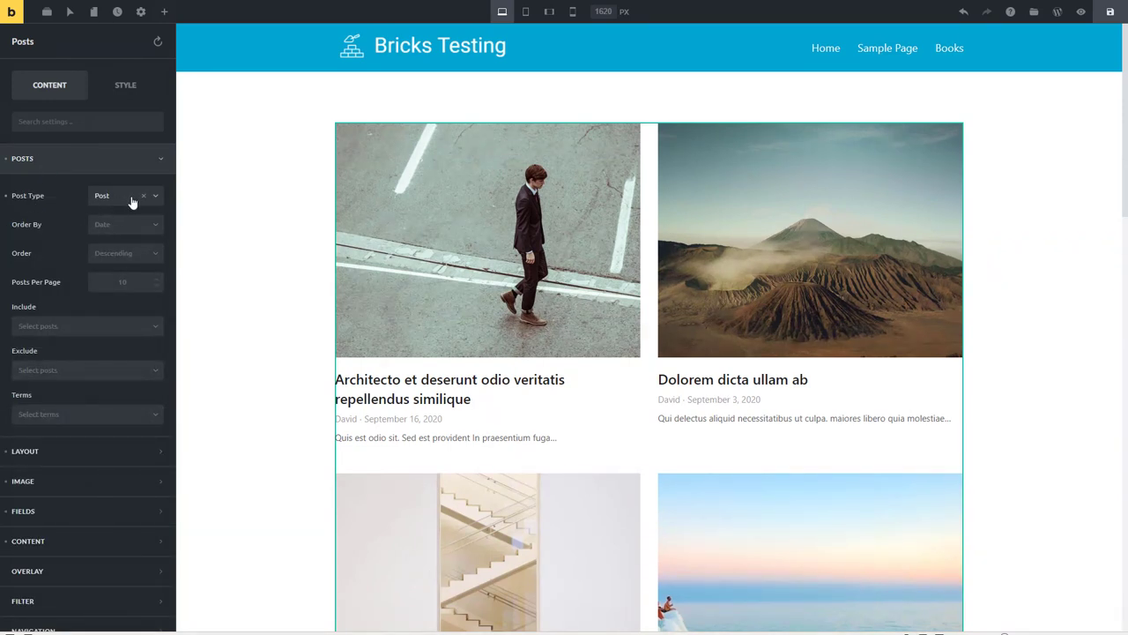
scroll(133, 203, "down", 1)
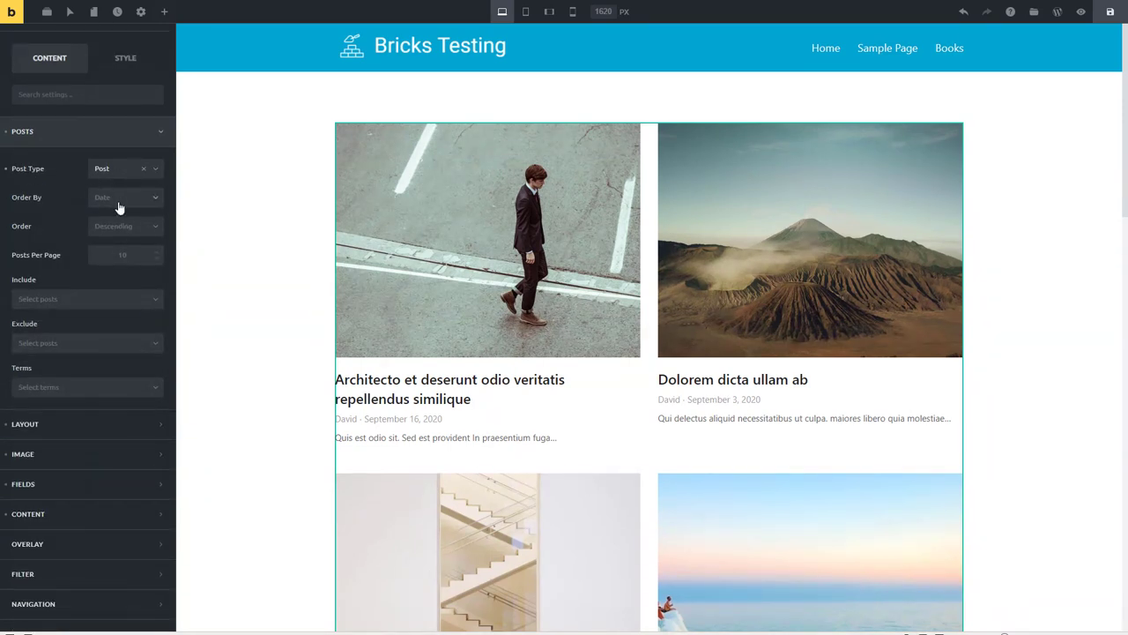
left_click(68, 141)
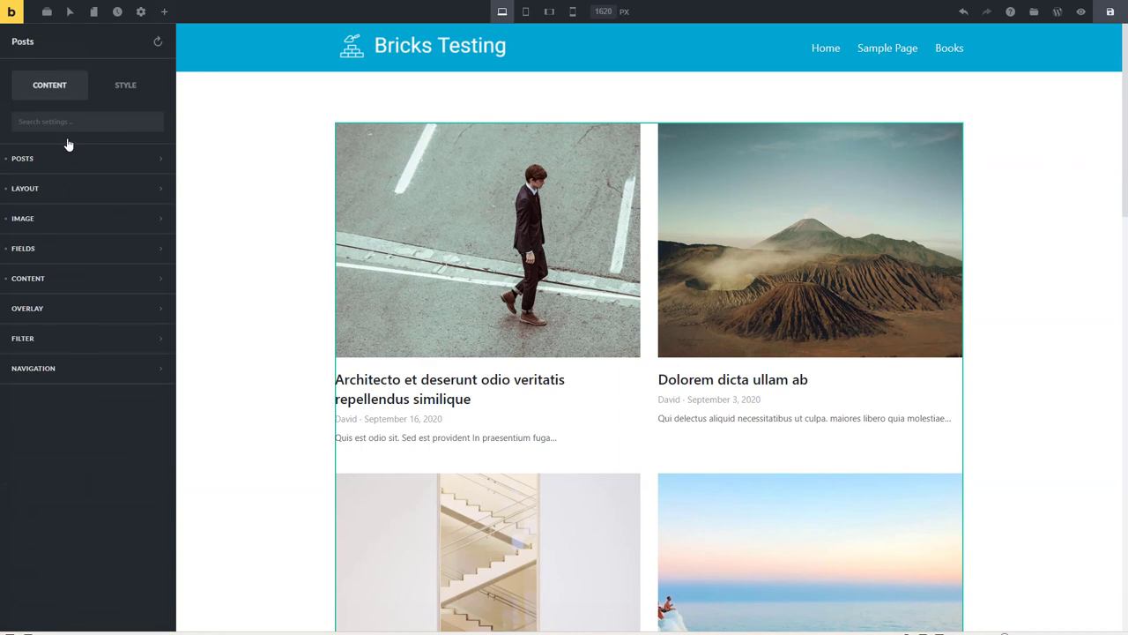
left_click(62, 191)
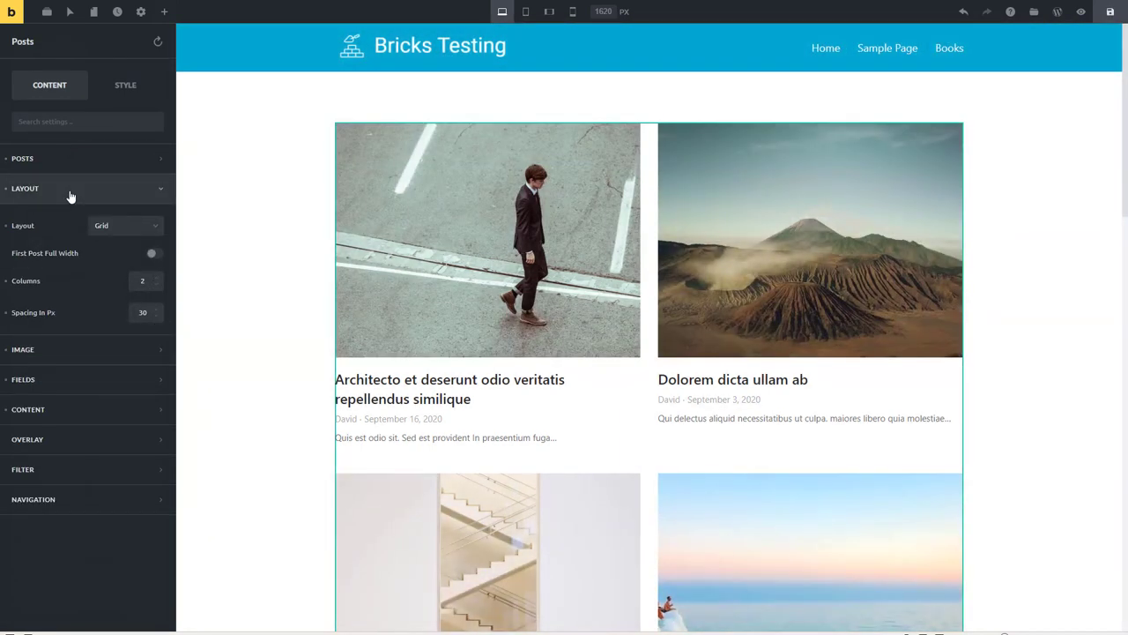
left_click(68, 193)
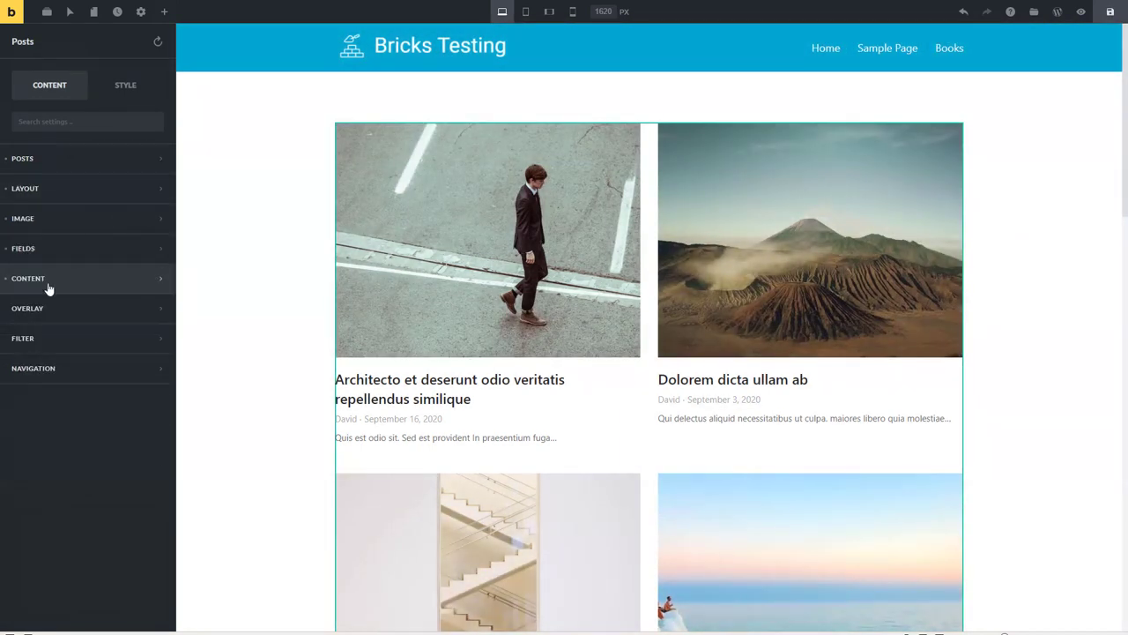
left_click(27, 220)
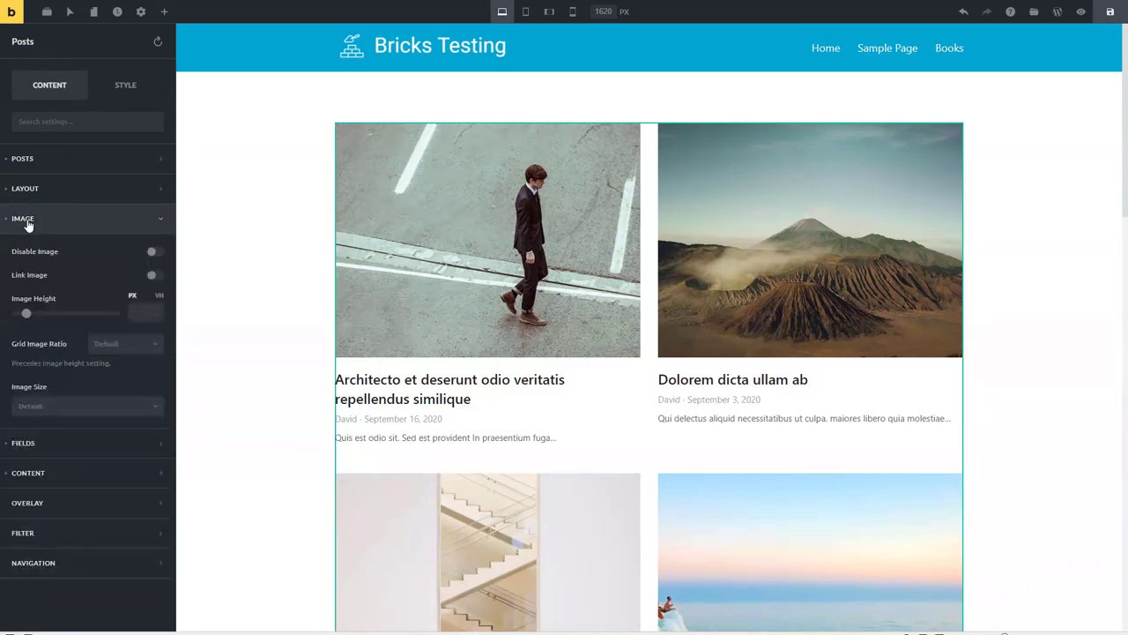
left_click_drag(25, 316, 62, 315)
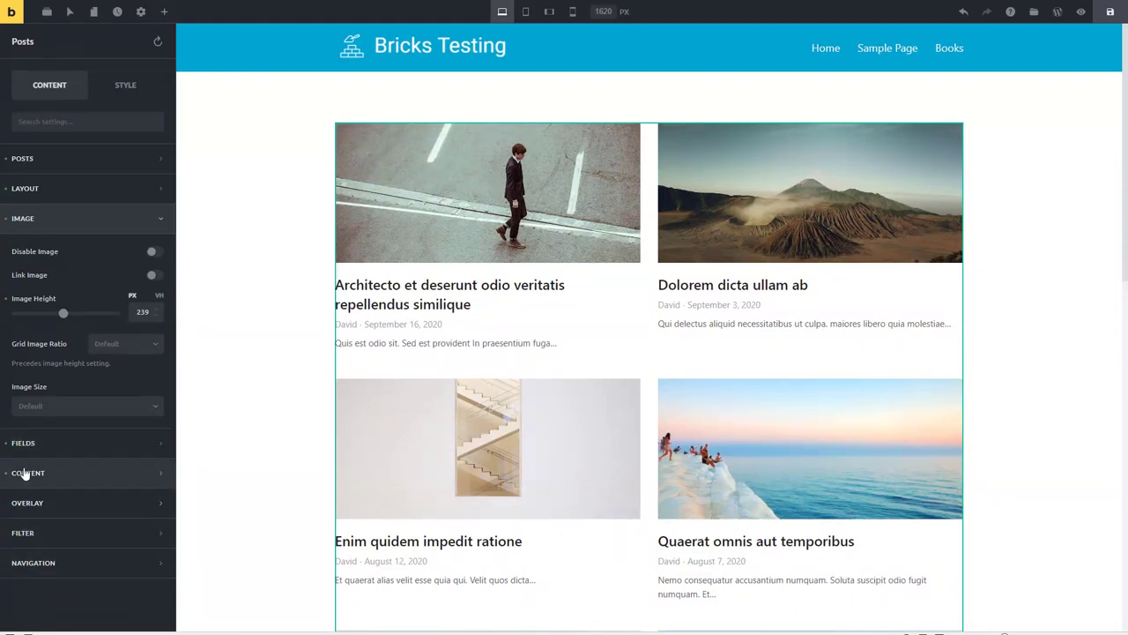
left_click(223, 227)
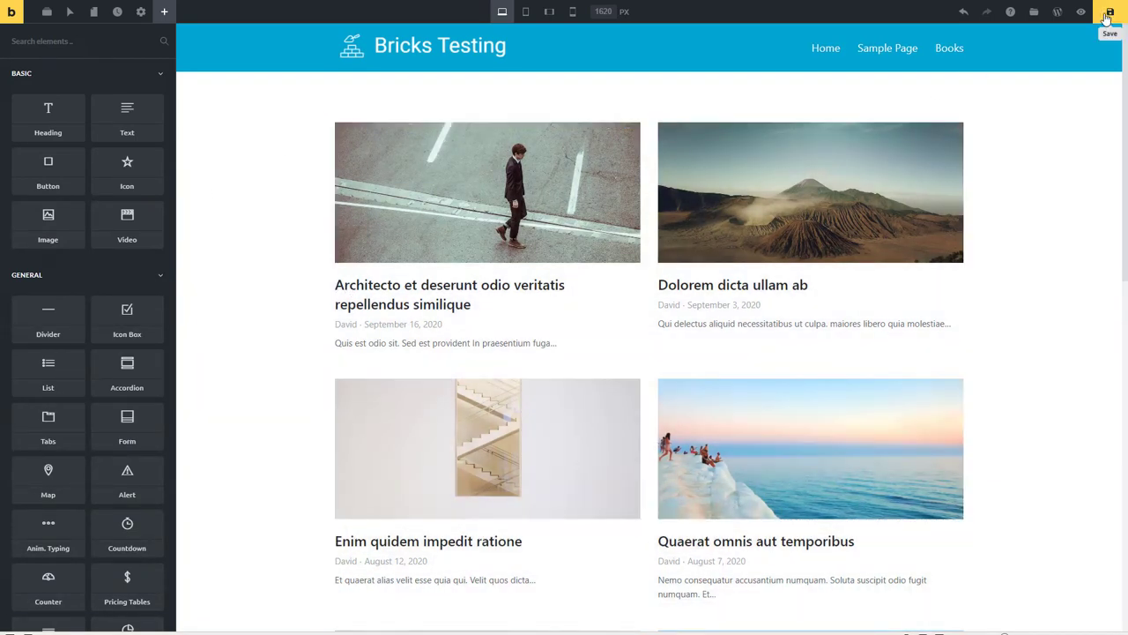
left_click(1109, 13)
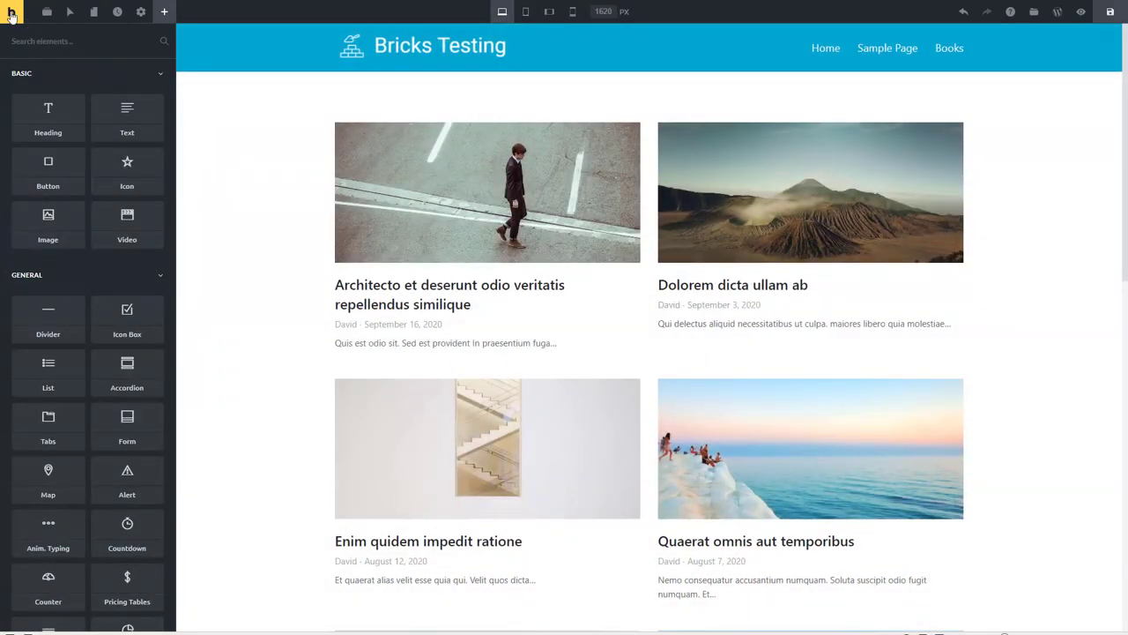
- View the Home page's posts grid on the live site and open the post "Enim quidem impedit ratione"
left_click(10, 14)
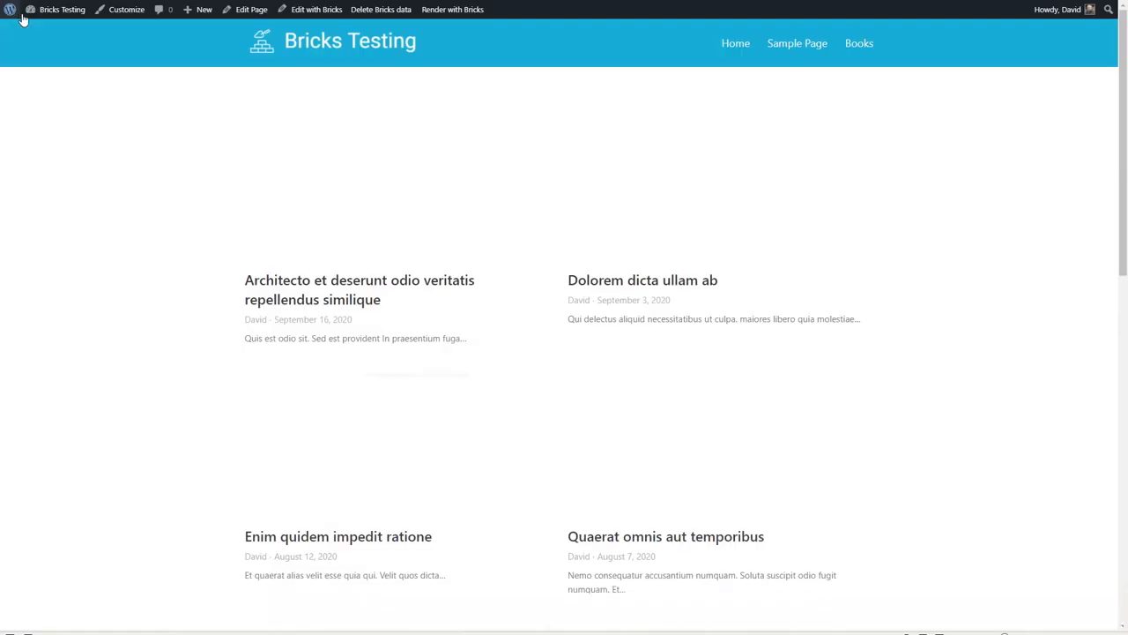
scroll(200, 154, "down", 7)
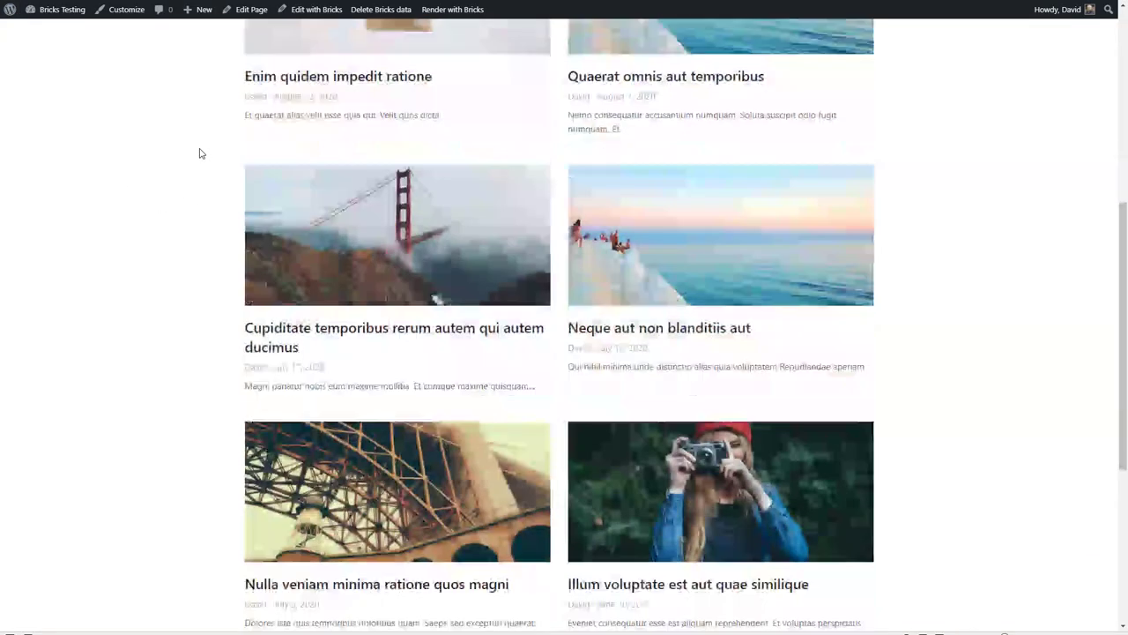
scroll(201, 153, "up", 5)
scroll(199, 152, "up", 2)
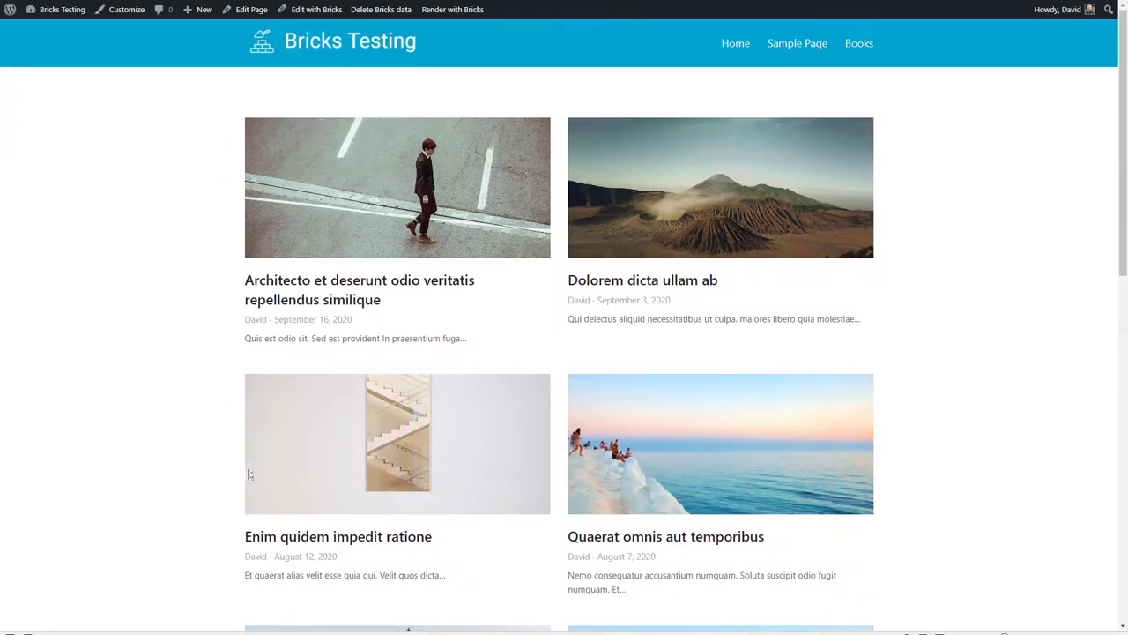
left_click(292, 536)
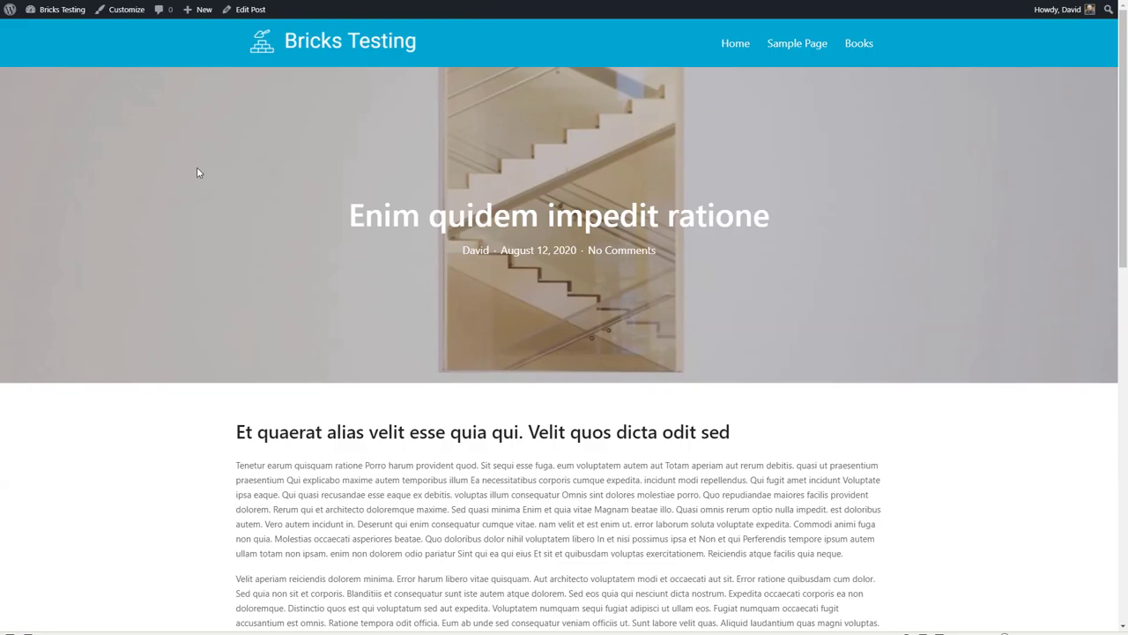
- Examine the opened post's single-page layout from the title banner down through the body text
scroll(198, 172, "down", 5)
scroll(198, 172, "down", 3)
scroll(197, 171, "up", 9)
- Create a new Bricks template titled "Single Book Template" with the type Content and publish it
mouse_move(64, 11)
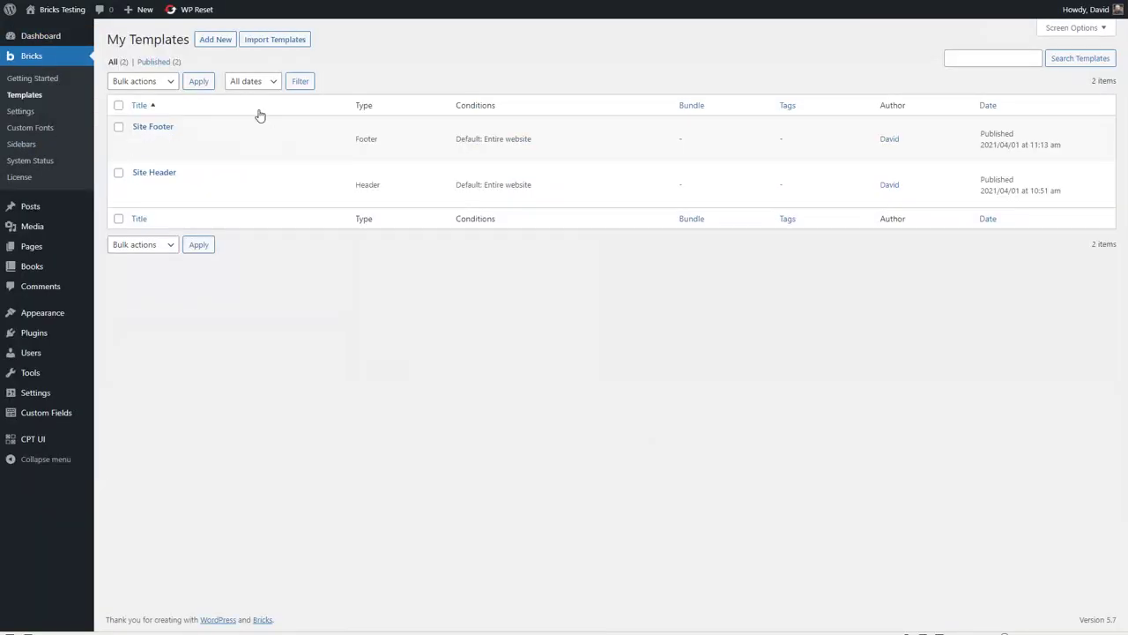
left_click(218, 41)
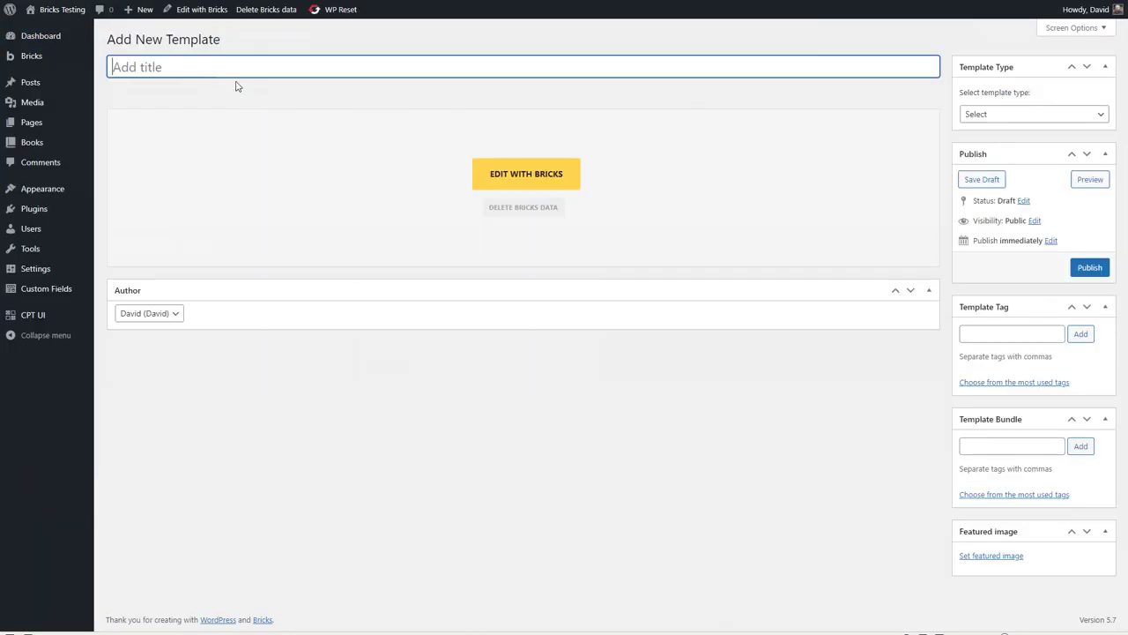
type("Single Book Template")
left_click(972, 113)
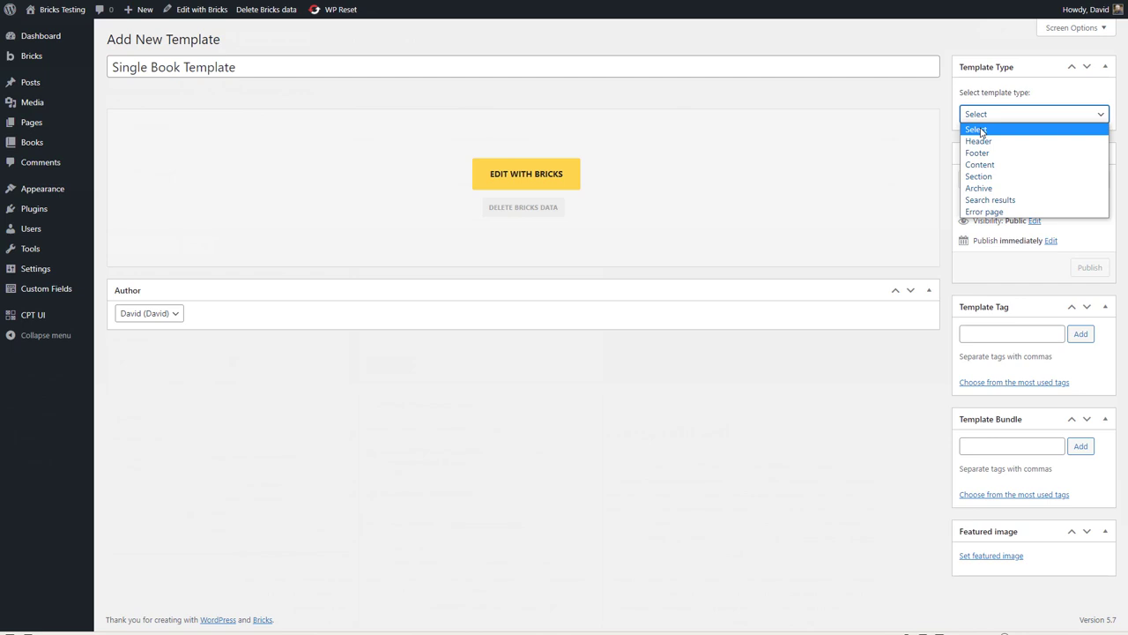
left_click(1003, 165)
left_click(1086, 268)
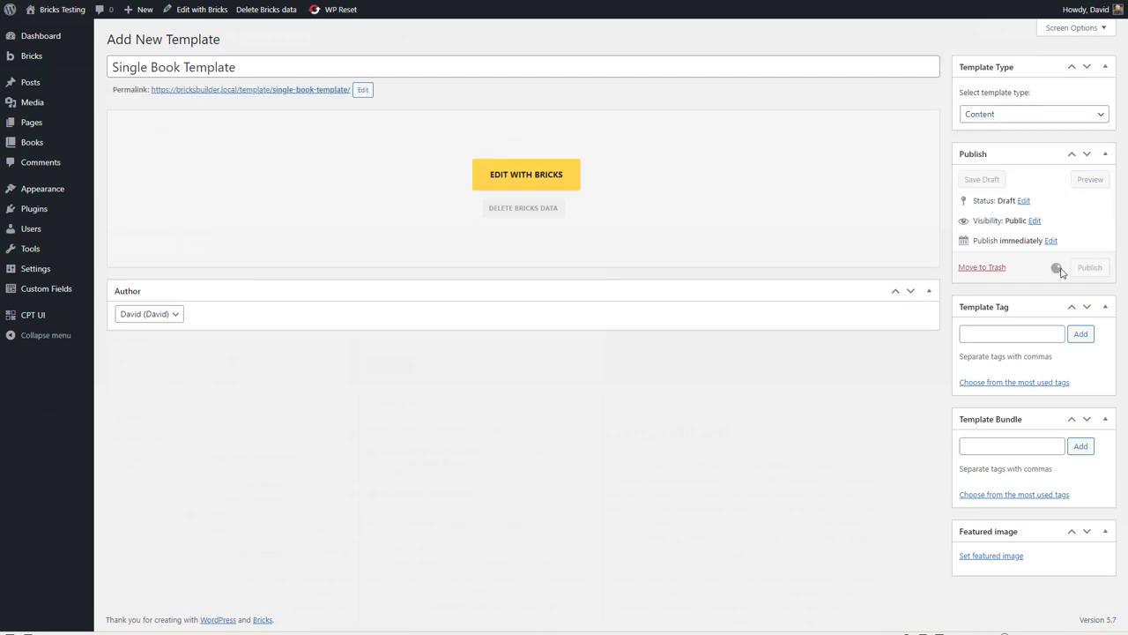
- Open the template in the Bricks editor, add a section, and set its unlinked top and bottom margins to 70
left_click(522, 212)
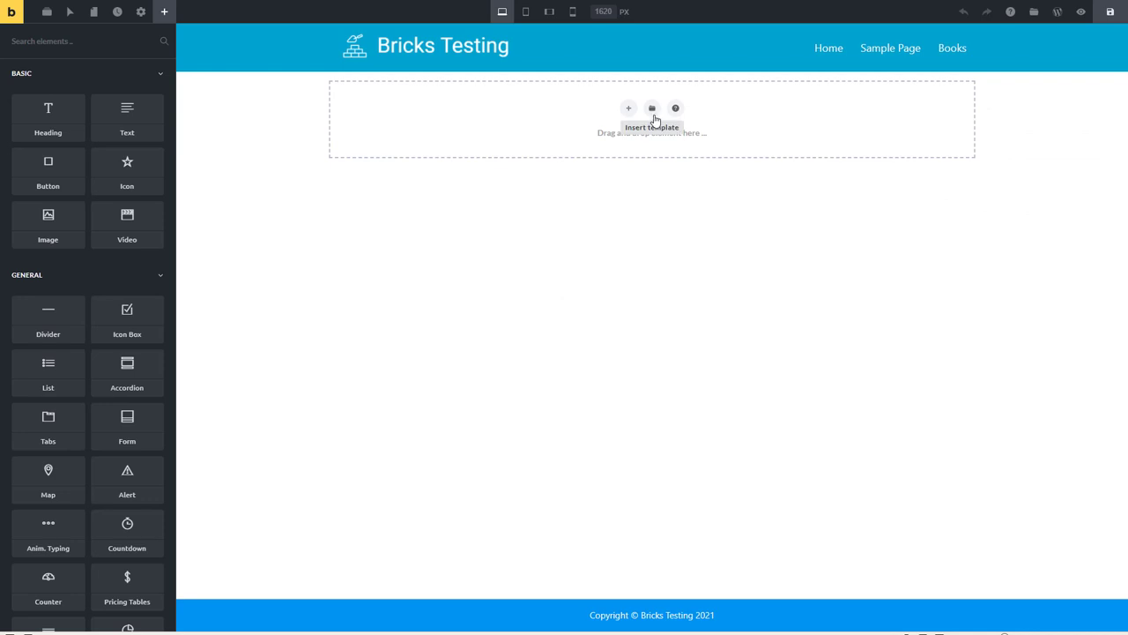
left_click(629, 109)
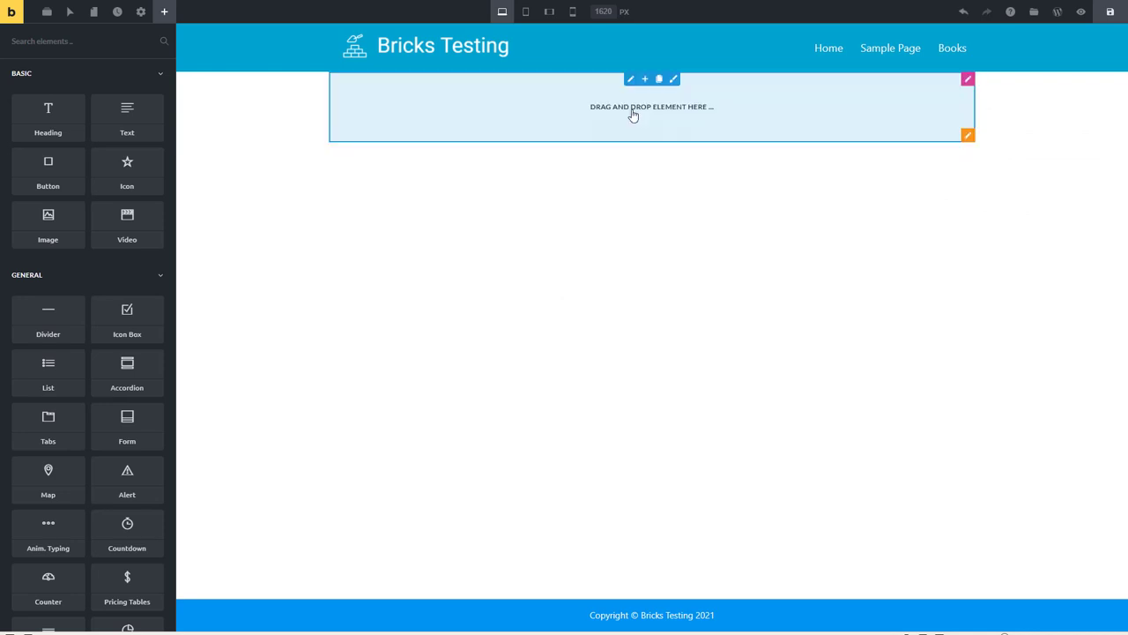
left_click(968, 135)
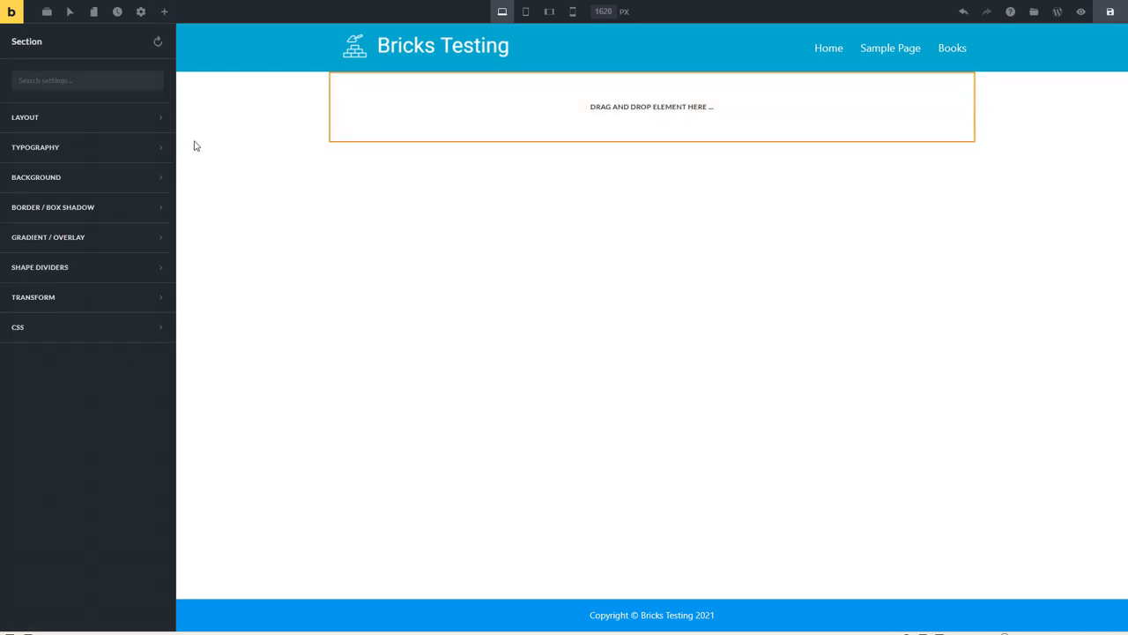
left_click(74, 120)
left_click(146, 150)
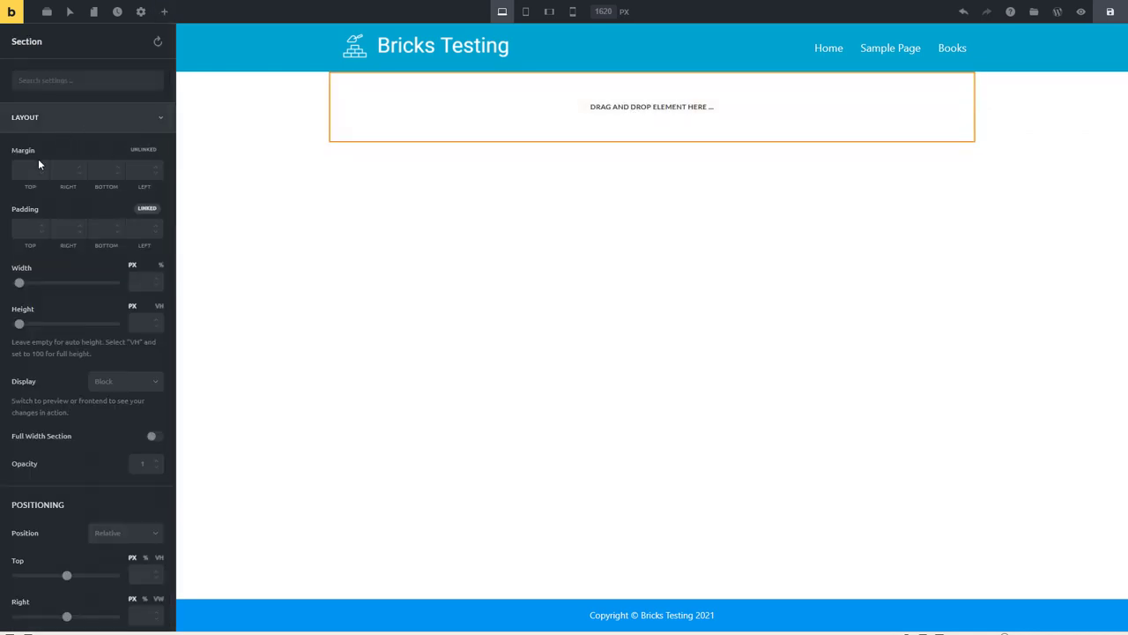
left_click(31, 170)
type("70")
left_click(103, 169)
type("70")
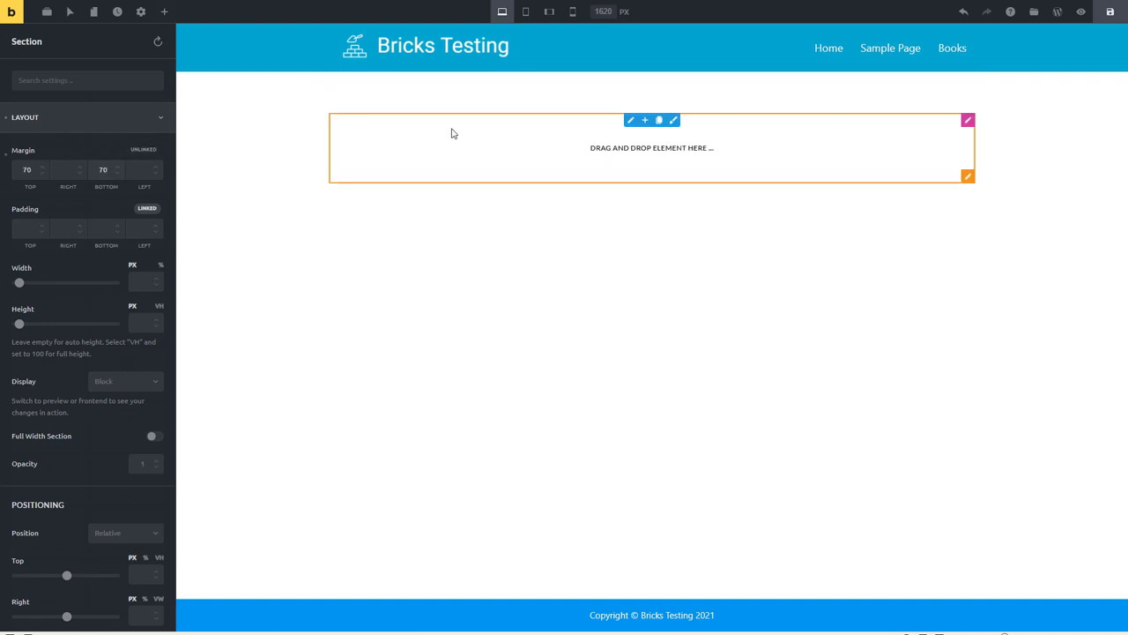
- Duplicate the section's column and narrow the first column to about one fifth of the section's width
left_click(234, 103)
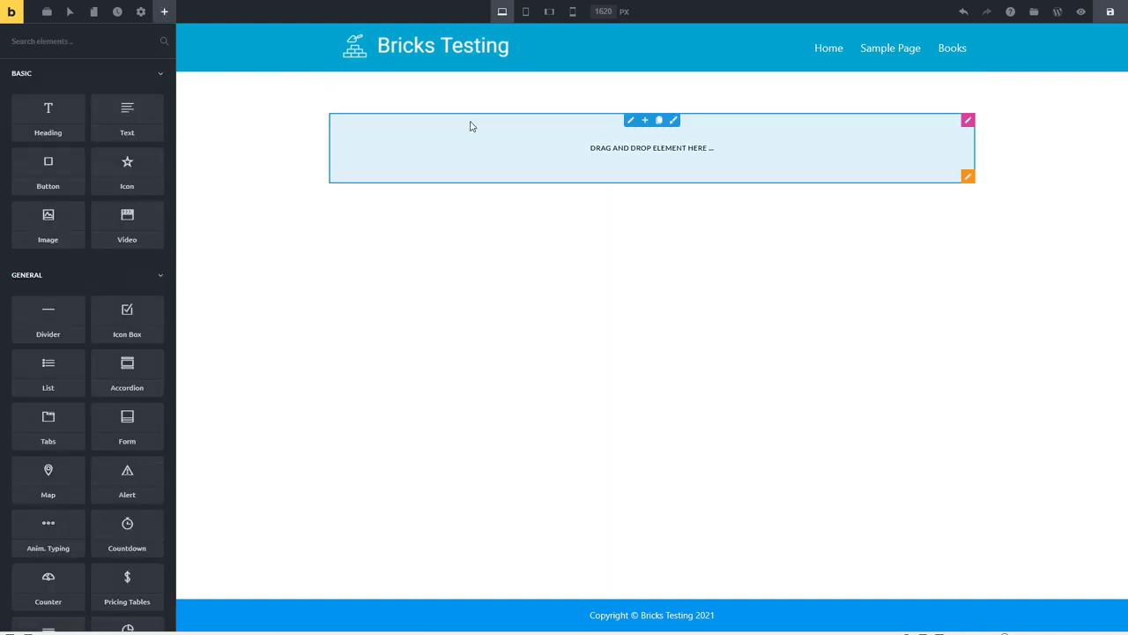
left_click(657, 121)
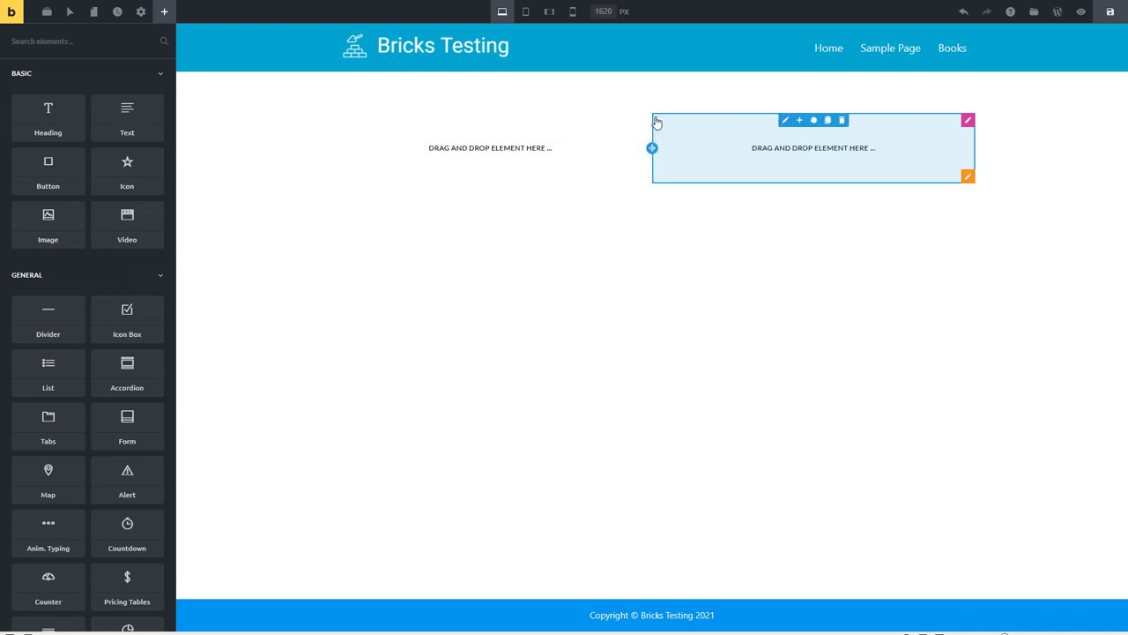
left_click_drag(650, 147, 455, 148)
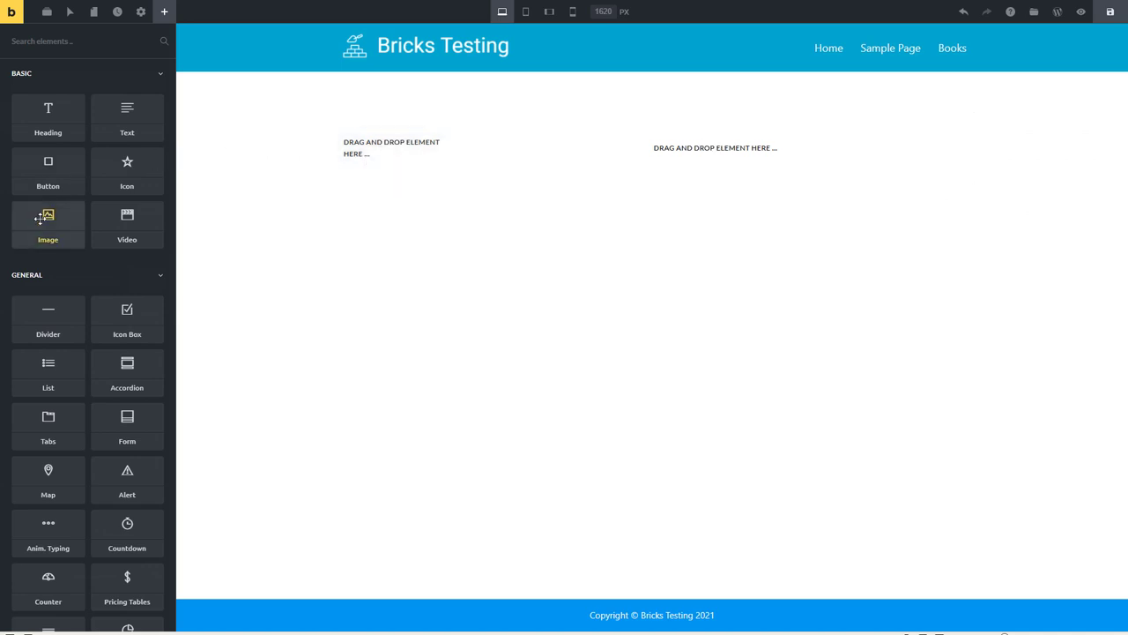
- Place an Image element in the narrow column and set its dynamic data source to Featured Image
left_click_drag(62, 215, 344, 137)
left_click(155, 249)
left_click(39, 308)
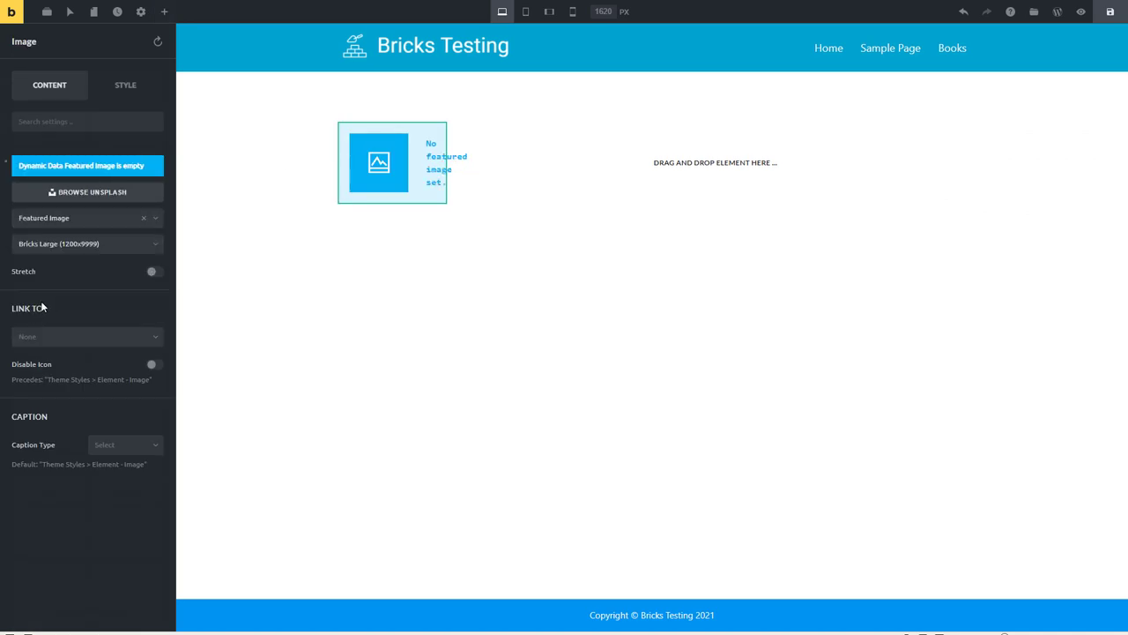
left_click(156, 219)
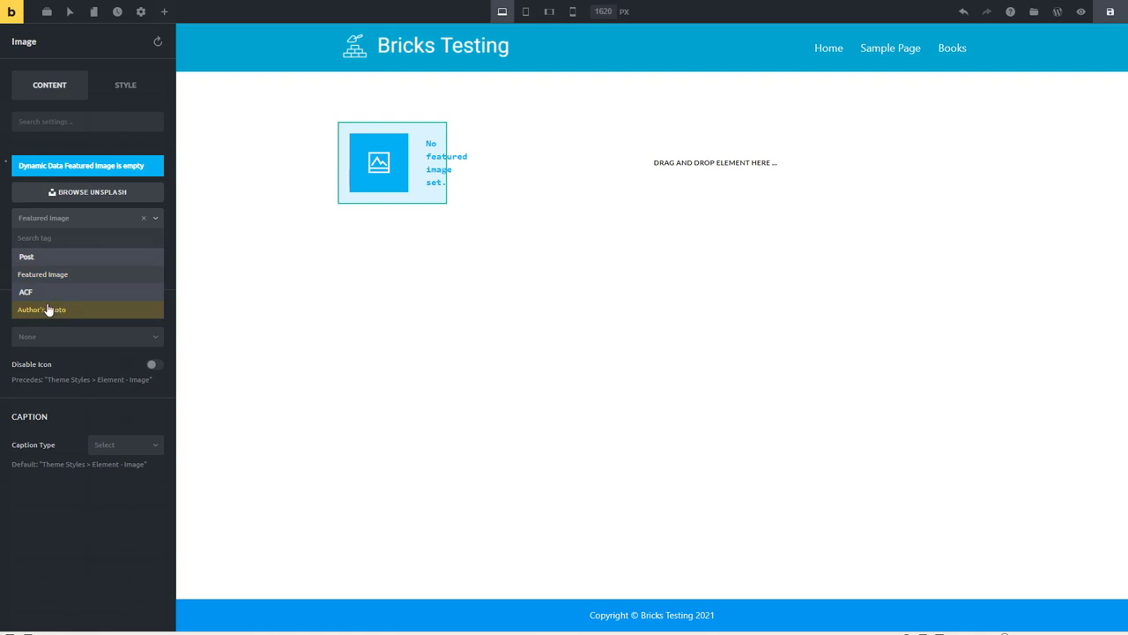
left_click(59, 277)
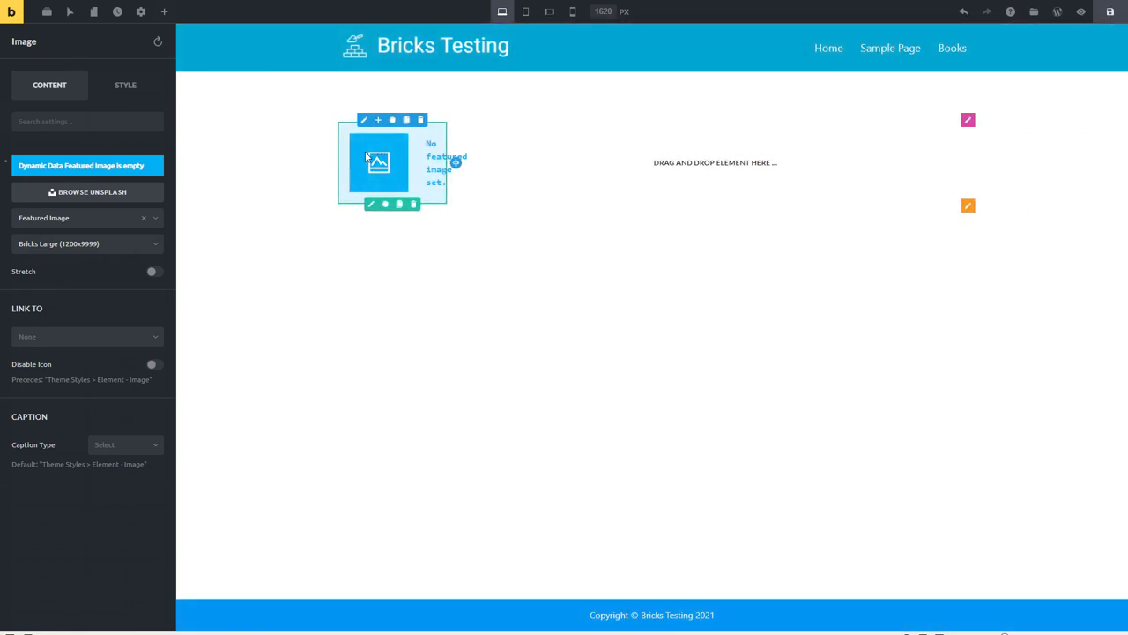
- Add a template condition of Post Type with the post type set to book
left_click(141, 13)
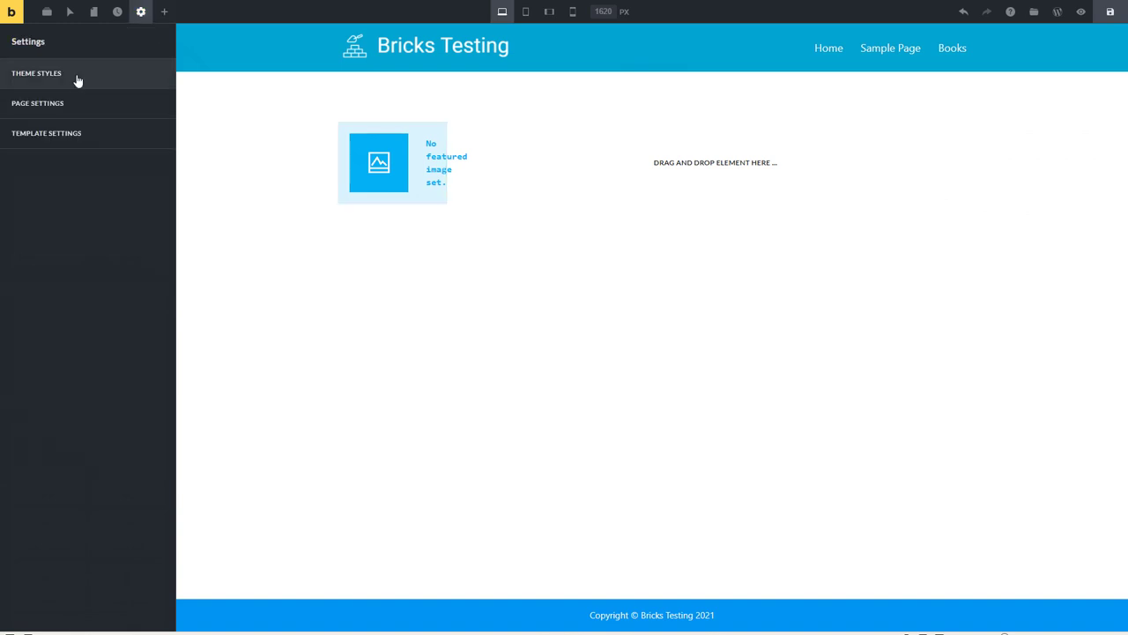
left_click(70, 137)
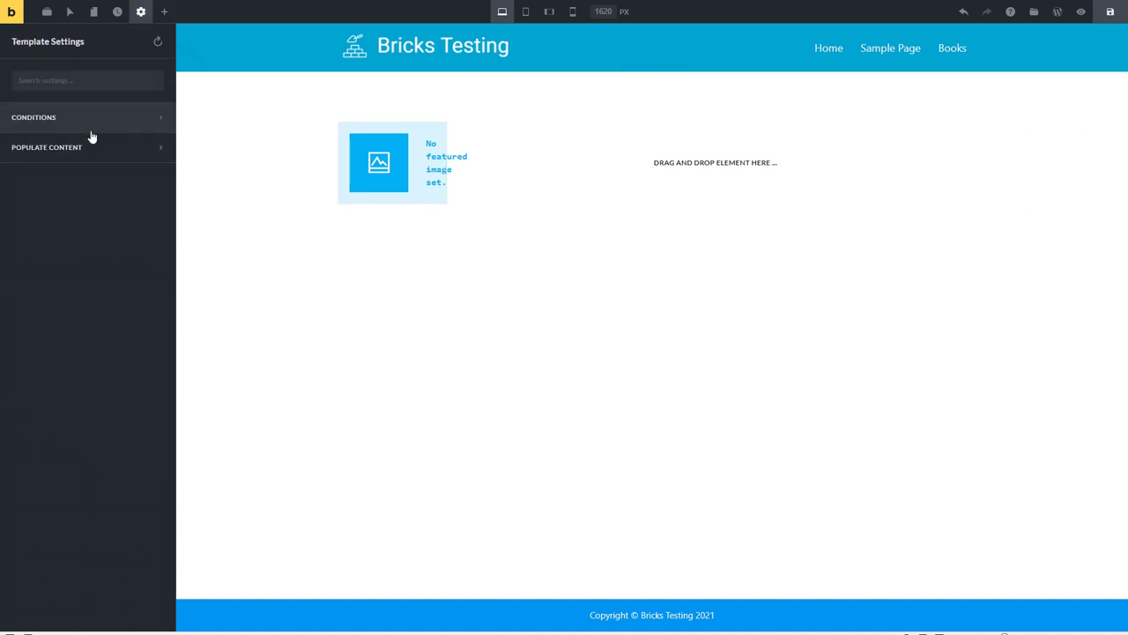
left_click(99, 127)
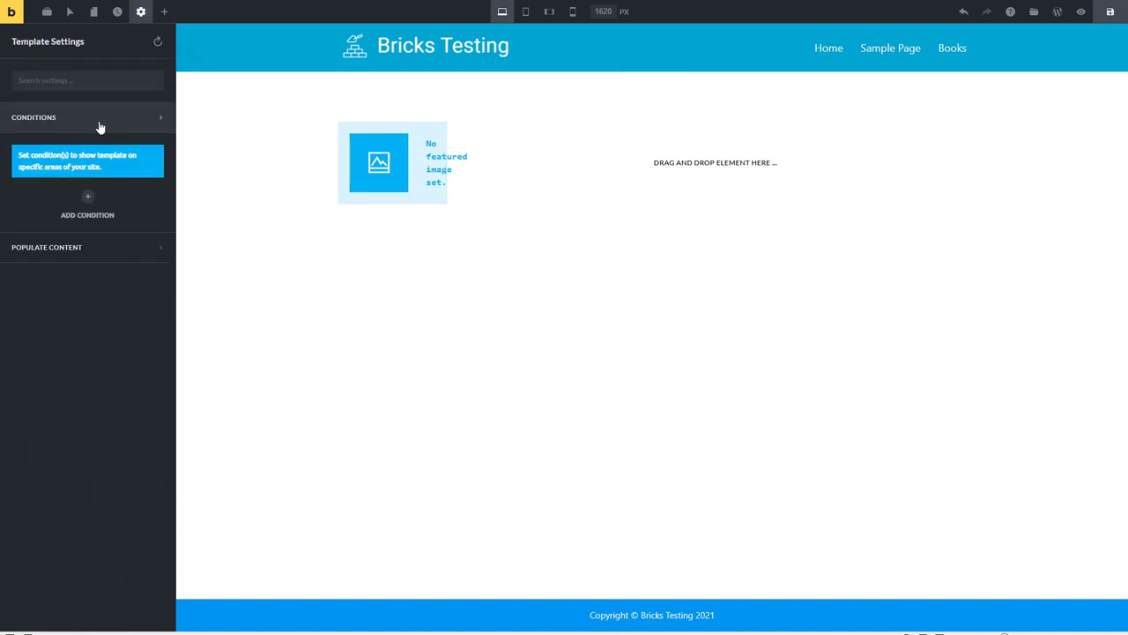
left_click(87, 198)
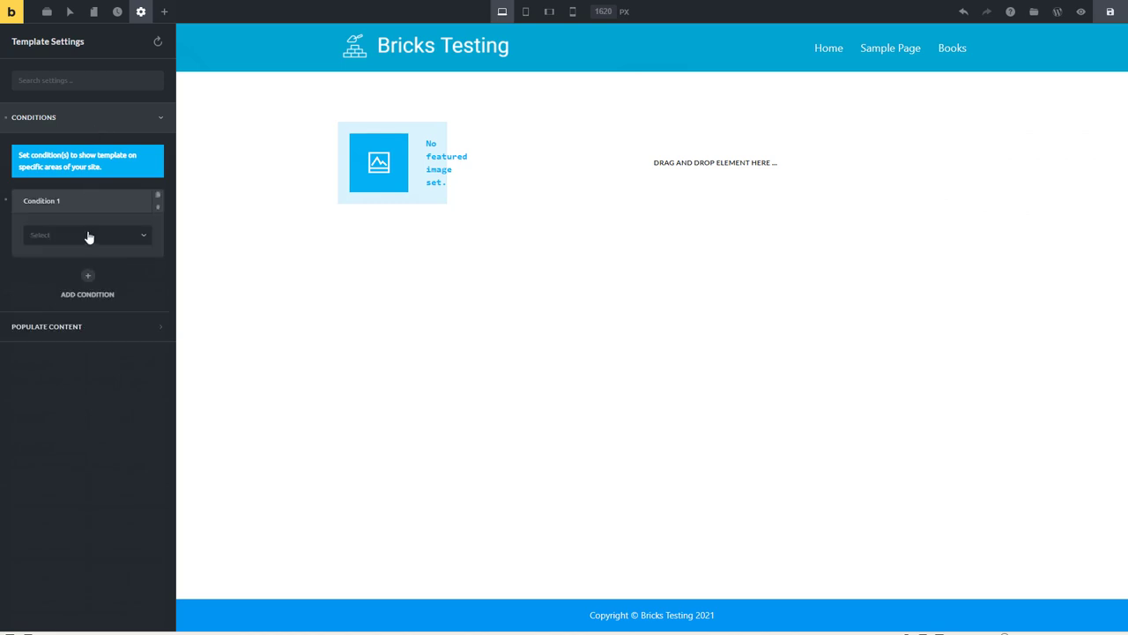
left_click(88, 235)
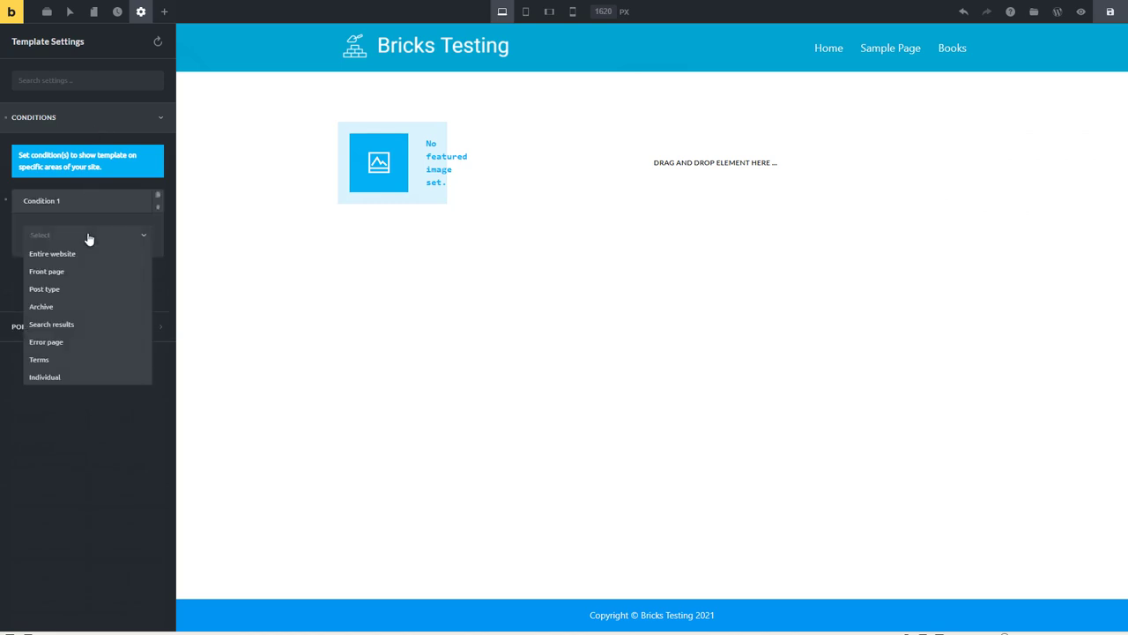
left_click(71, 289)
left_click(92, 298)
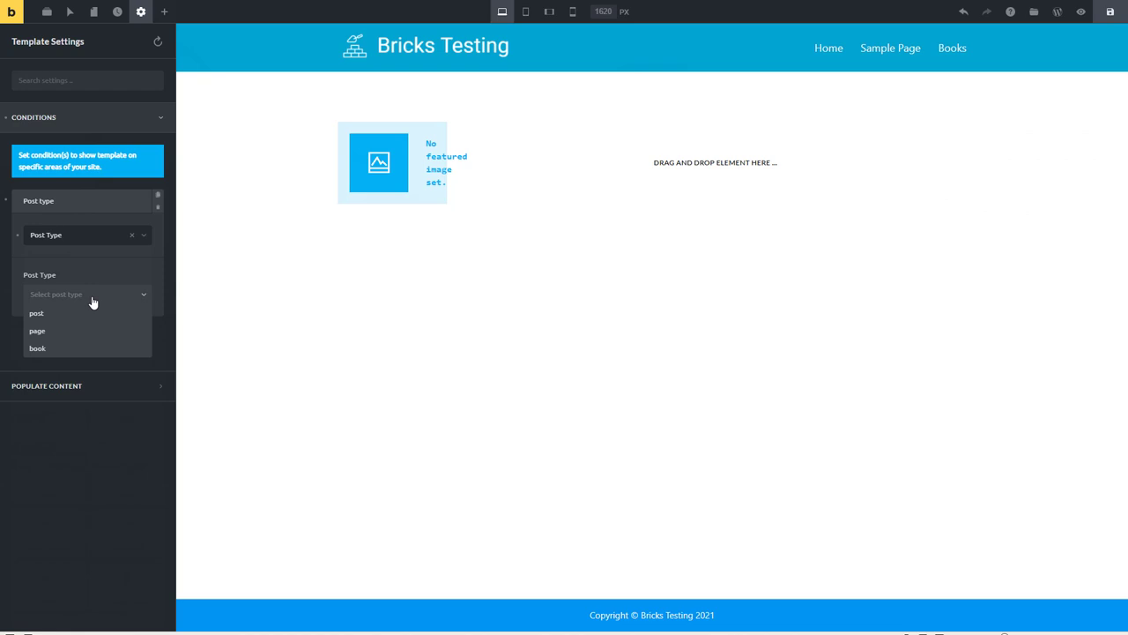
left_click(44, 349)
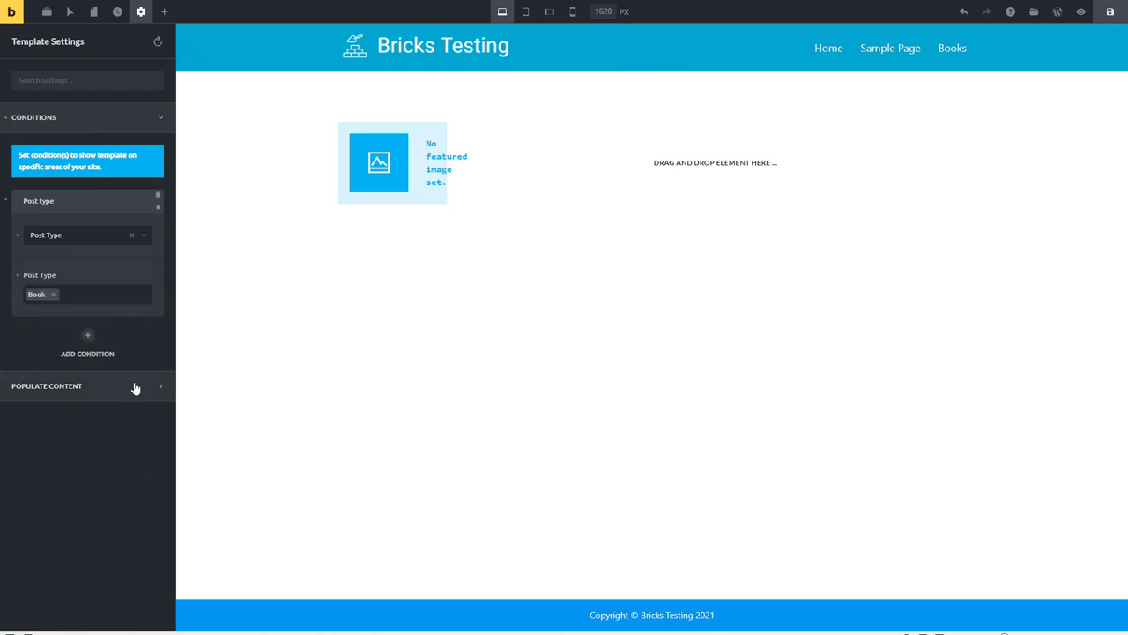
- Populate the template's preview content with the book "The Sea Queen", apply the preview and save the template
left_click(135, 387)
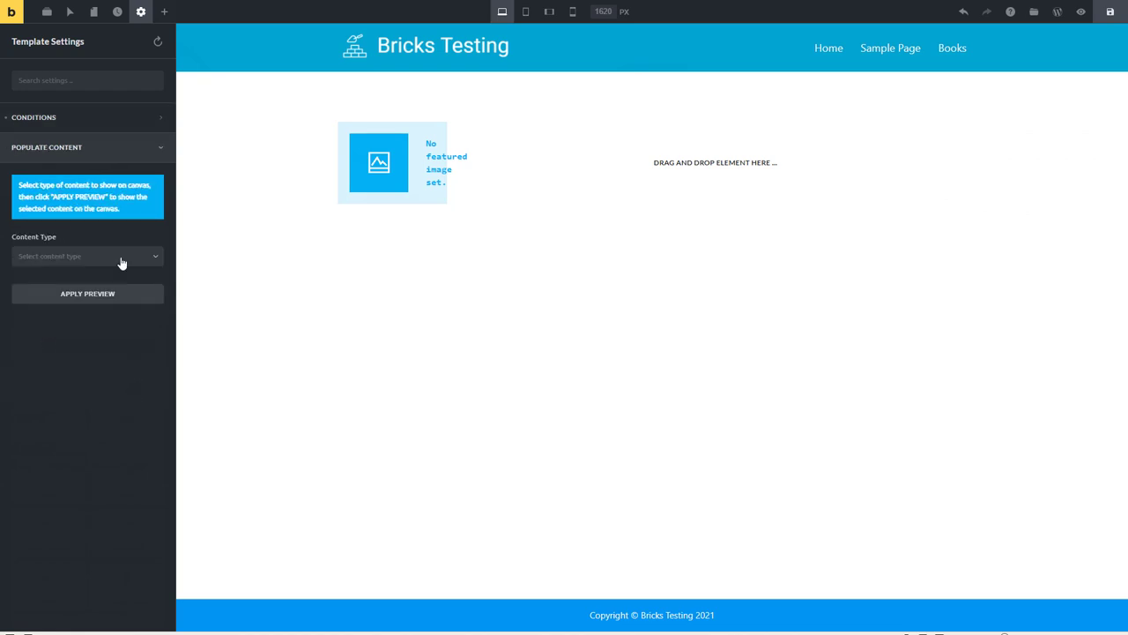
left_click(122, 263)
left_click(71, 382)
left_click(76, 344)
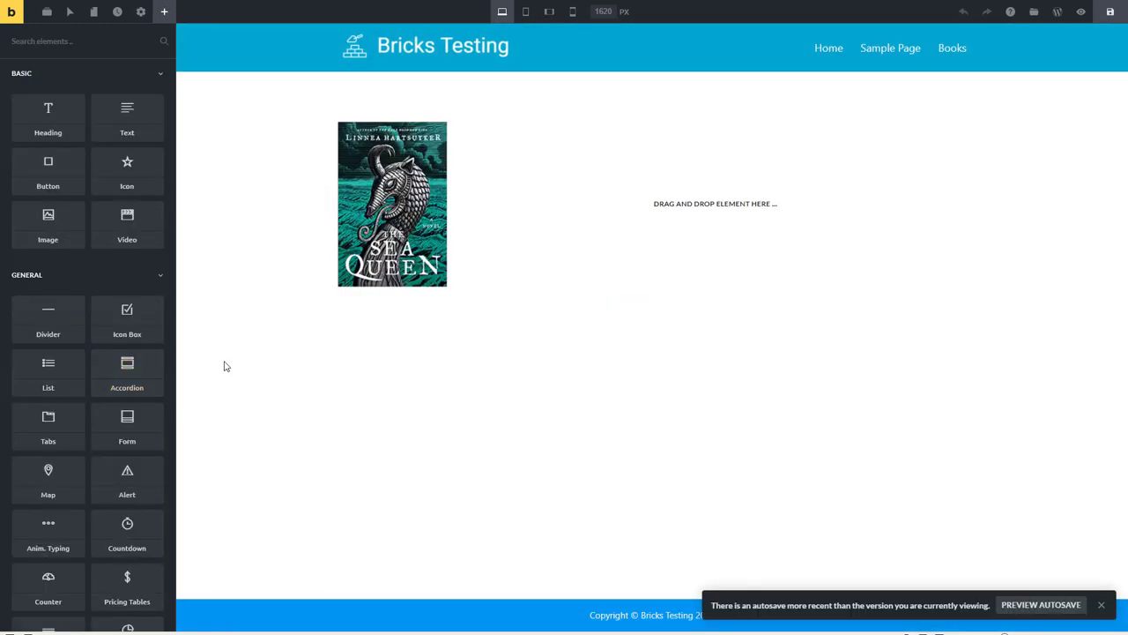
left_click(1110, 12)
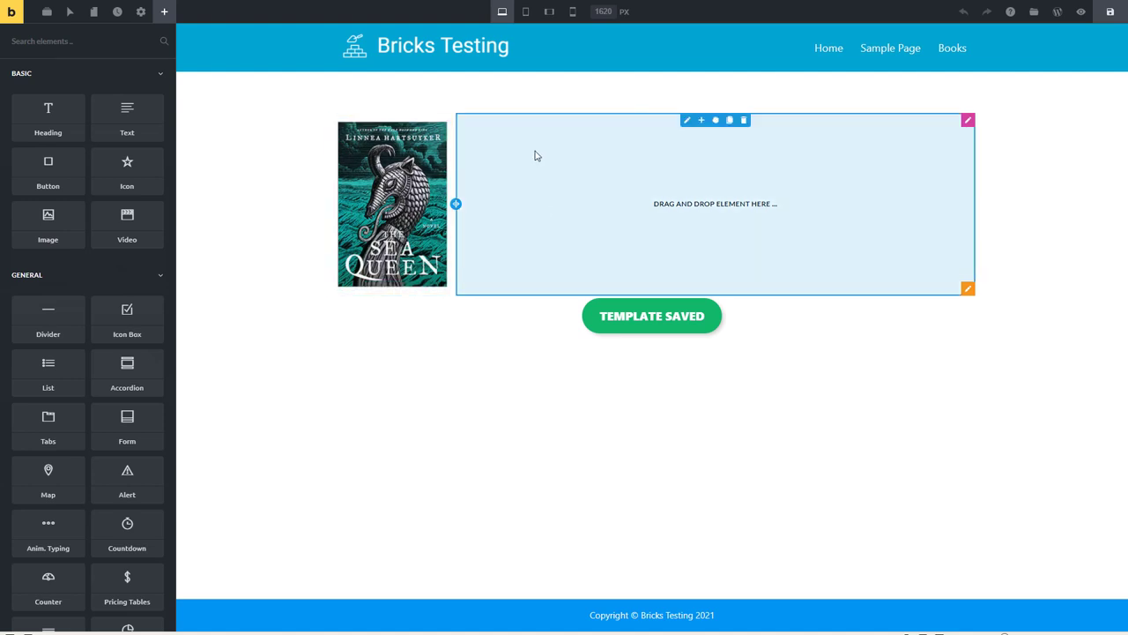
- Pin and unpin the Post Title element in the elements list, and place it in the empty wide column
left_click(90, 76)
left_click(98, 103)
left_click(95, 134)
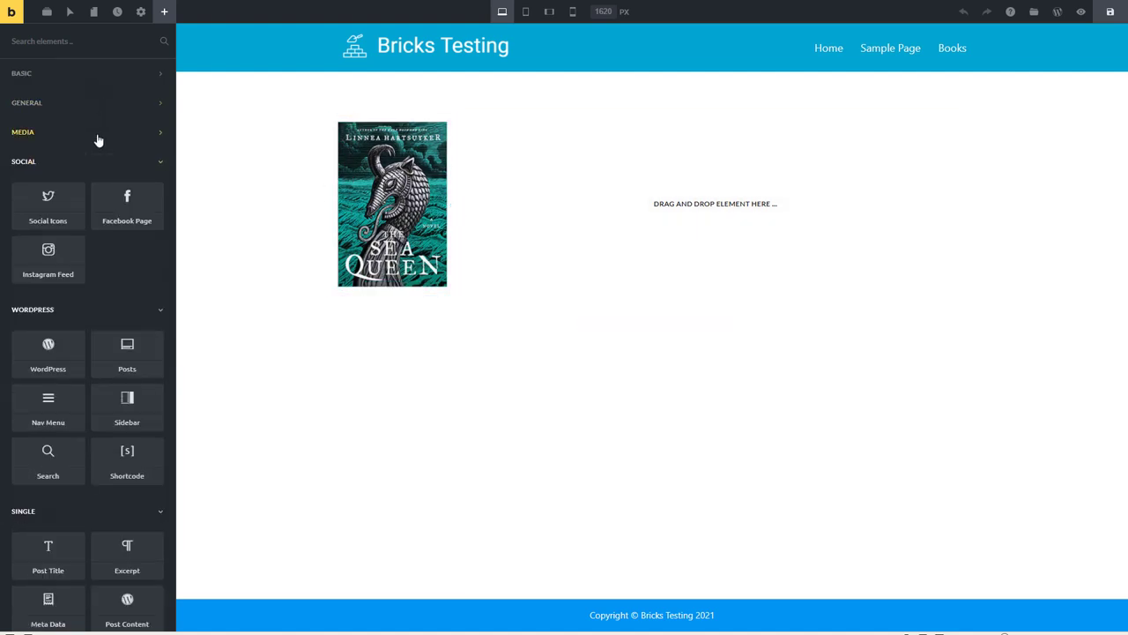
left_click(100, 168)
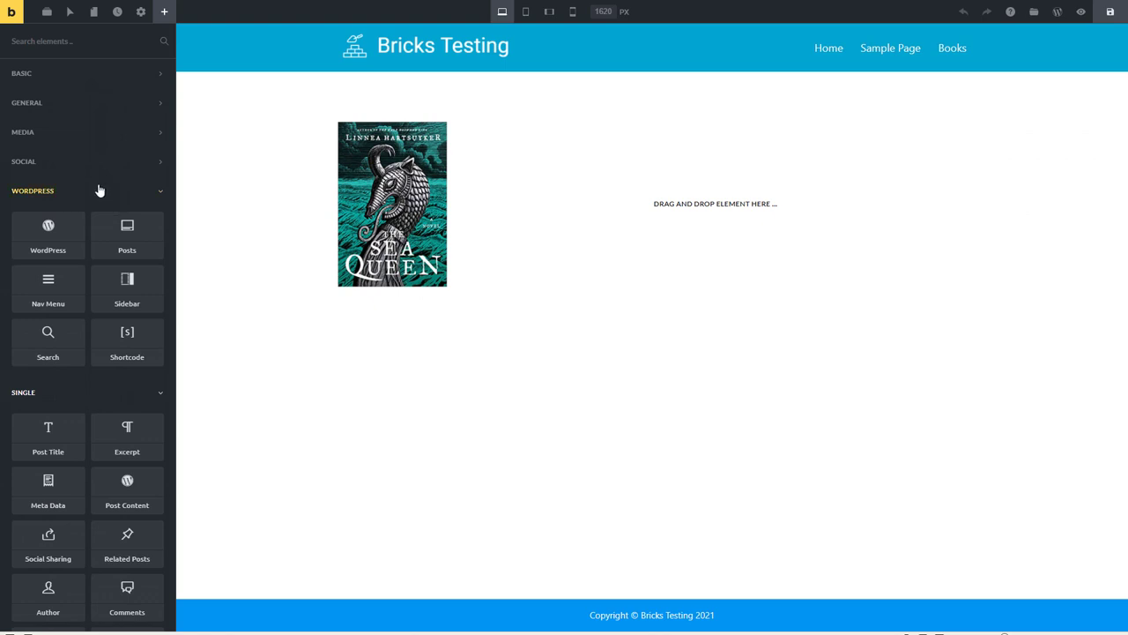
left_click(101, 191)
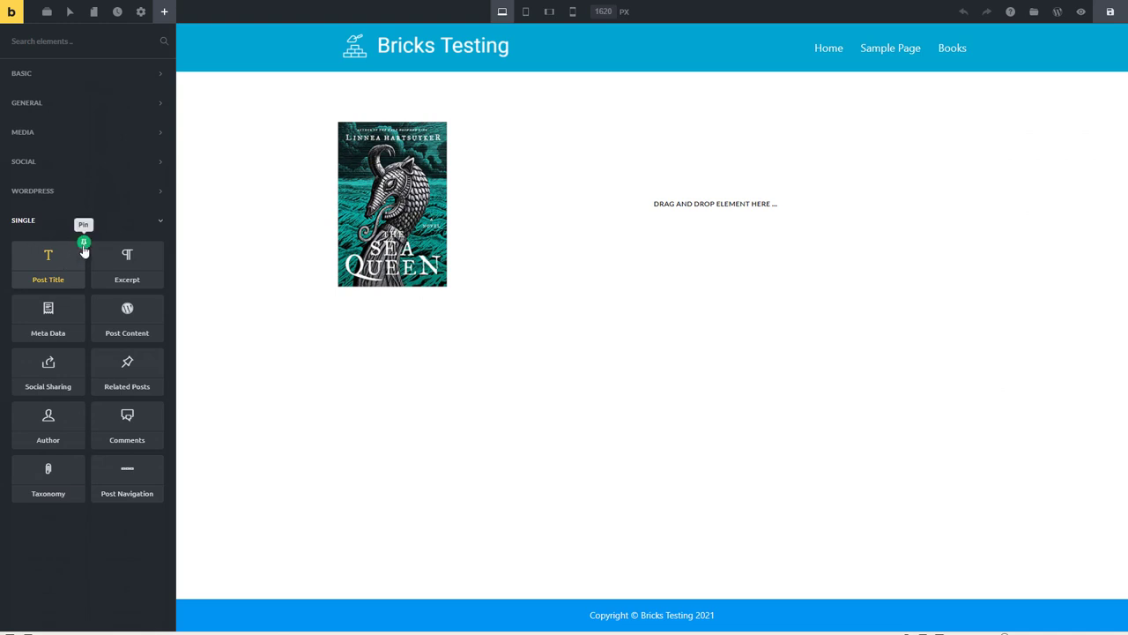
left_click(84, 246)
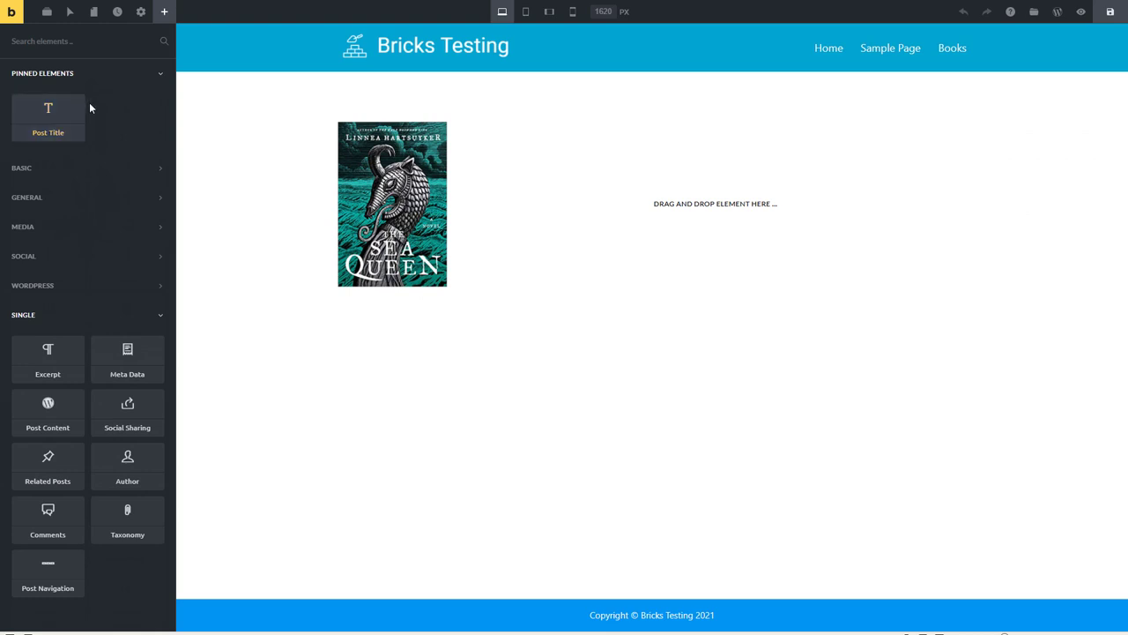
left_click(78, 104)
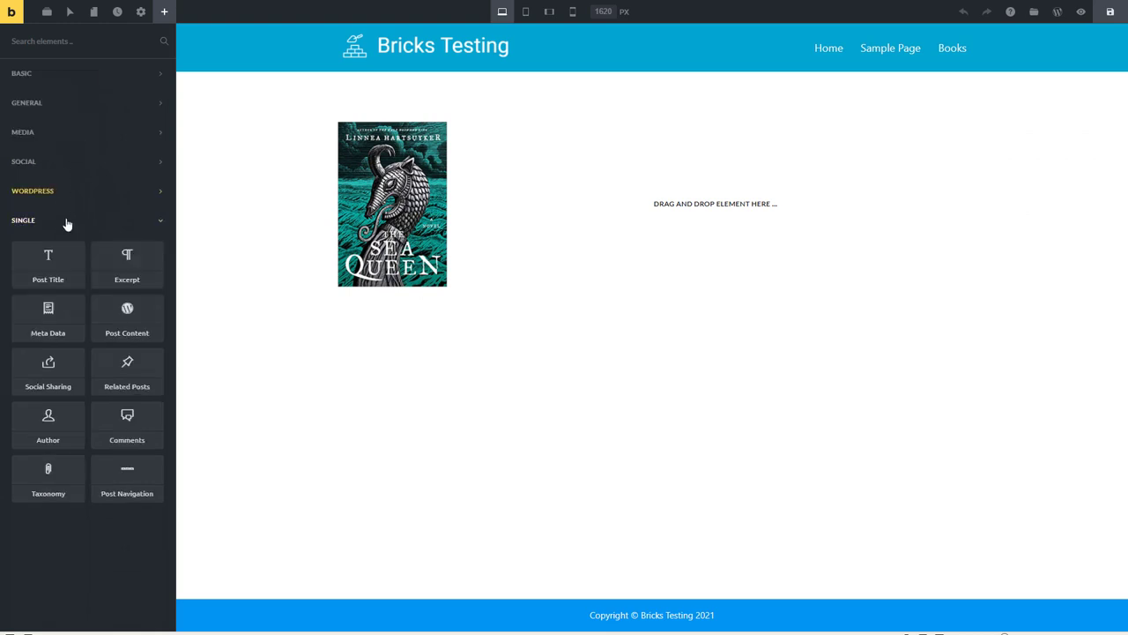
left_click_drag(49, 272, 652, 203)
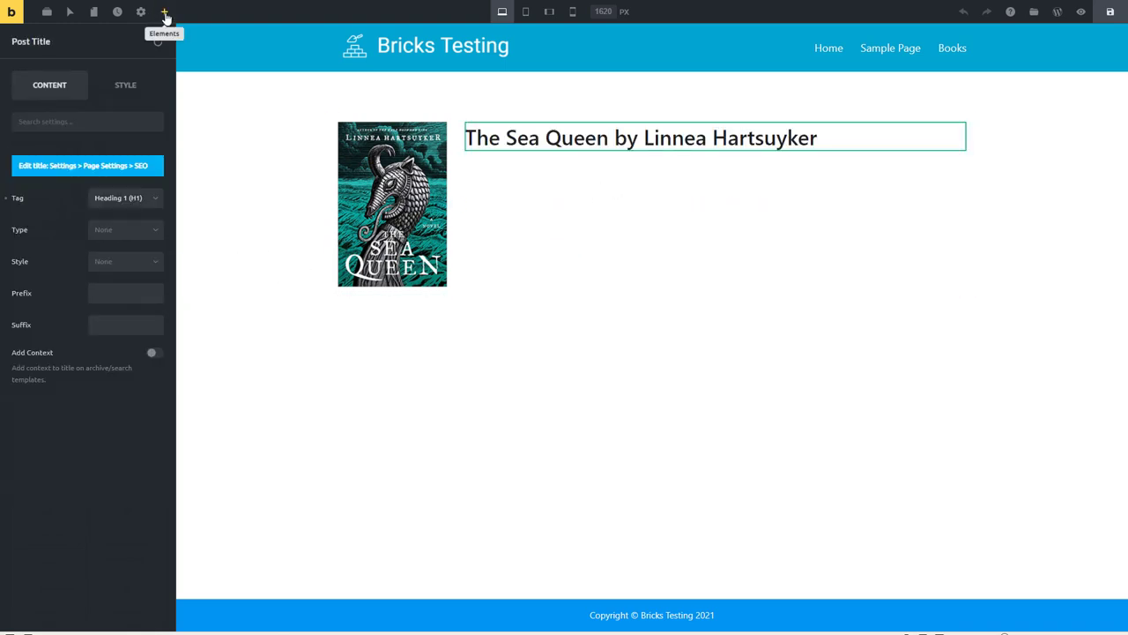
- Place the Meta Data element below the post title in the wide column
left_click(164, 12)
left_click(75, 88)
left_click(75, 102)
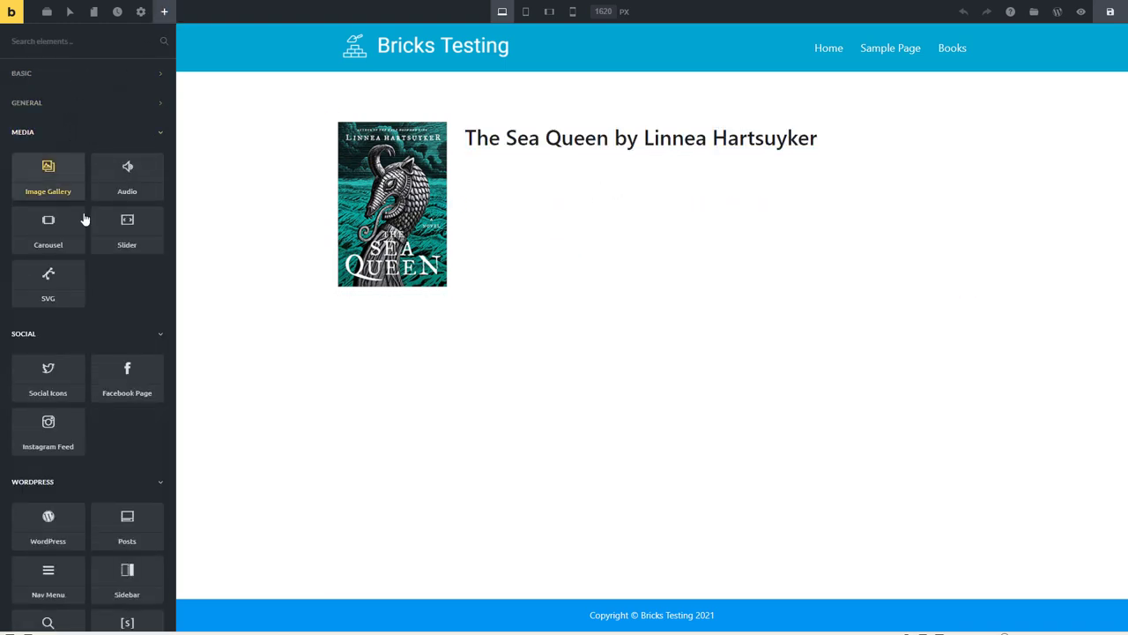
scroll(93, 423, "down", 2)
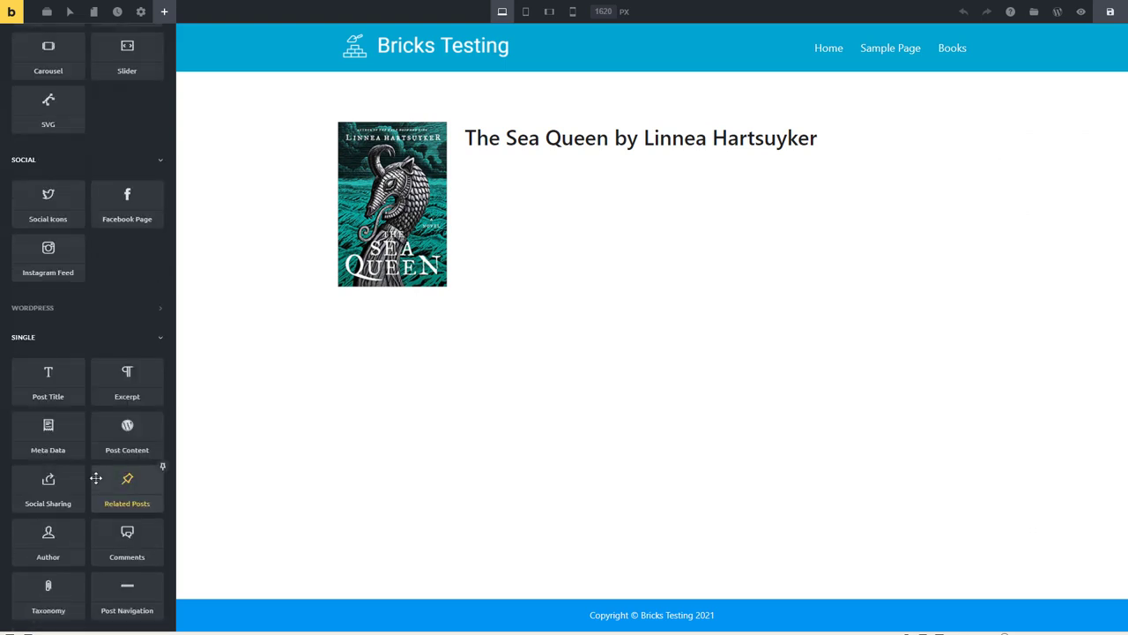
left_click_drag(53, 433, 496, 146)
- Place the Post Content element below the post's meta data in the wide column
left_click(163, 12)
scroll(68, 233, "down", 2)
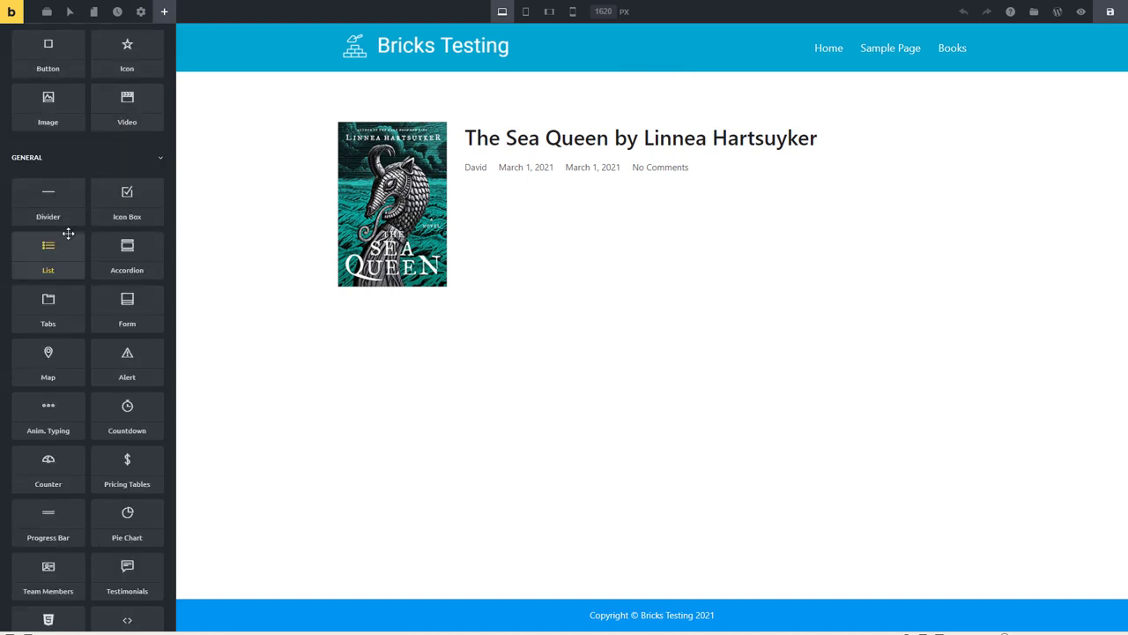
scroll(68, 233, "down", 10)
left_click_drag(140, 423, 493, 182)
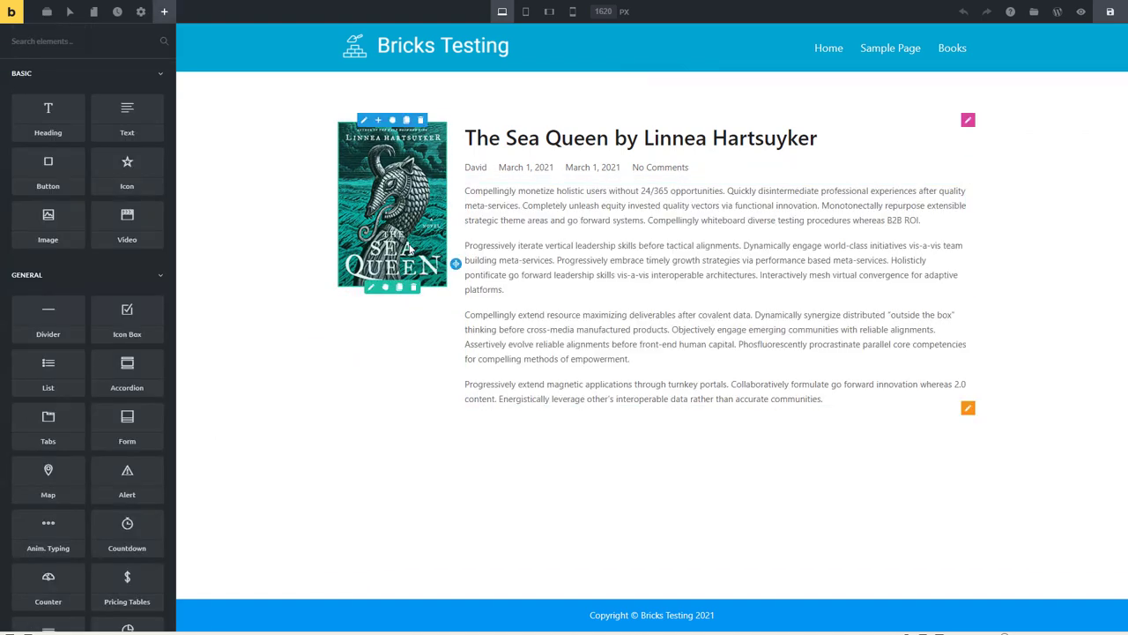
- Place an Image element below the book cover in the narrow column and source it from the ACF field Author's Photo
left_click_drag(47, 228, 369, 284)
left_click(155, 246)
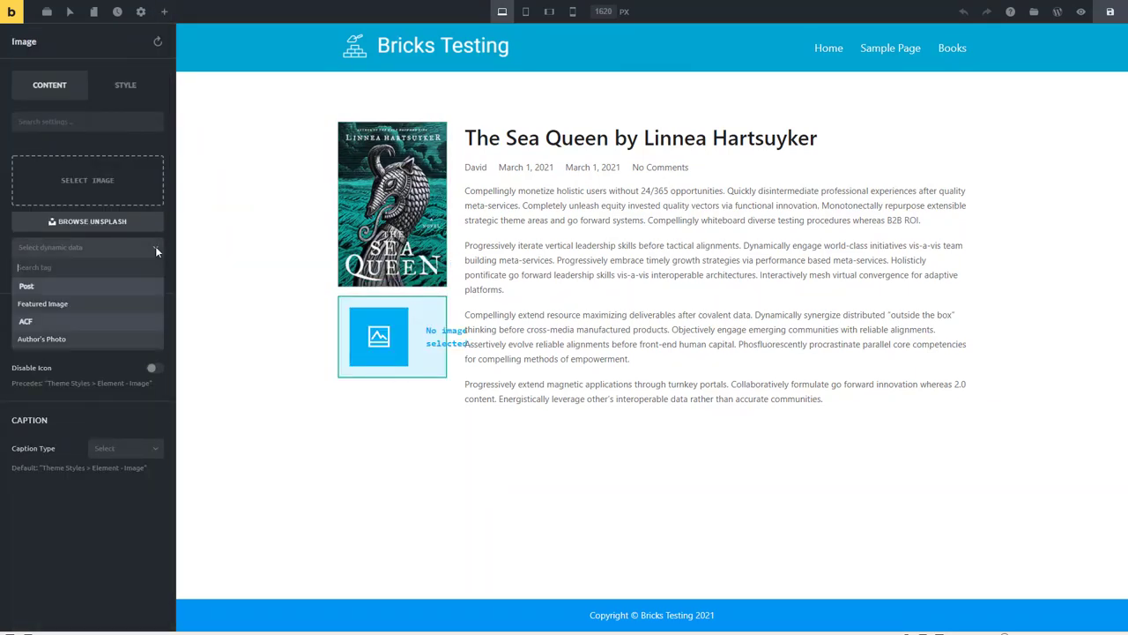
left_click(55, 343)
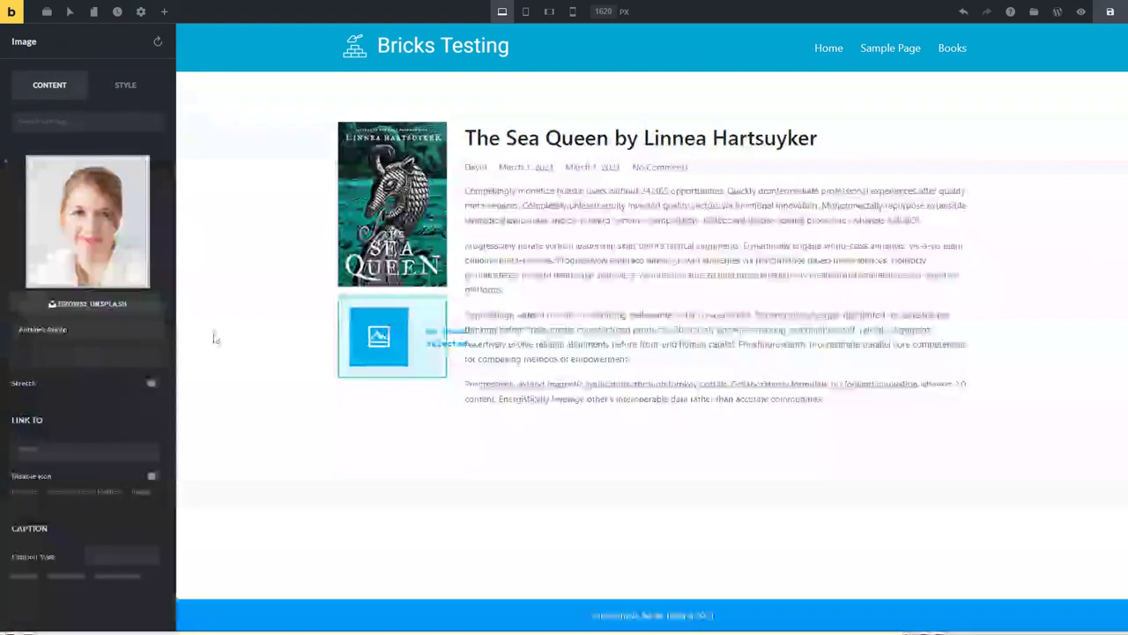
- Set a smaller fixed pixel width for the author's photo in its layout style
left_click(134, 86)
left_click(89, 161)
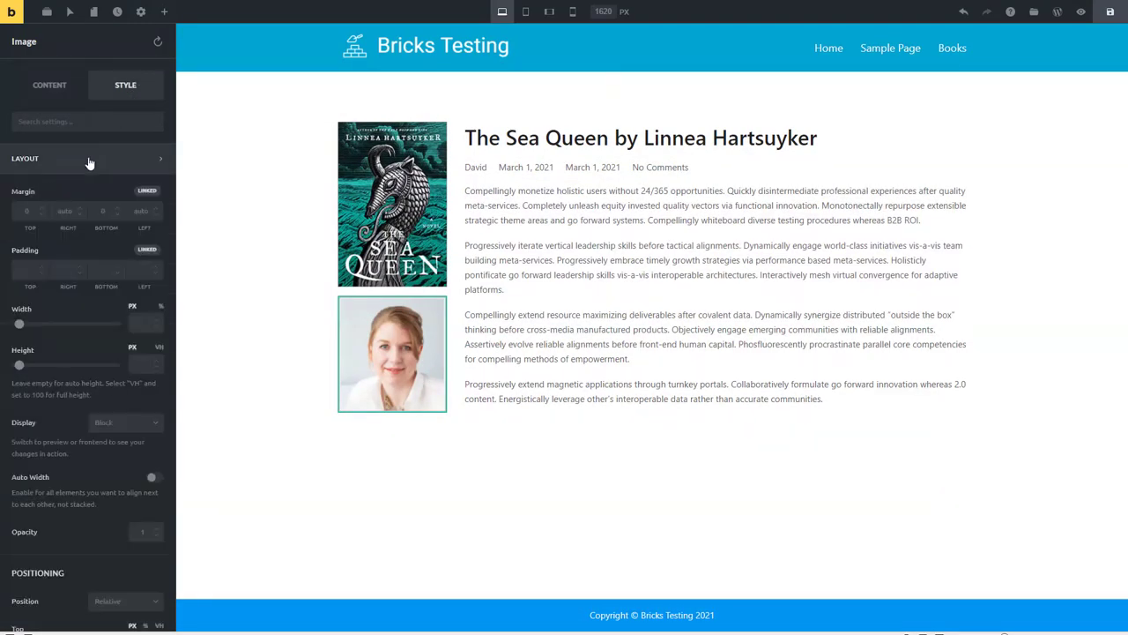
type("100")
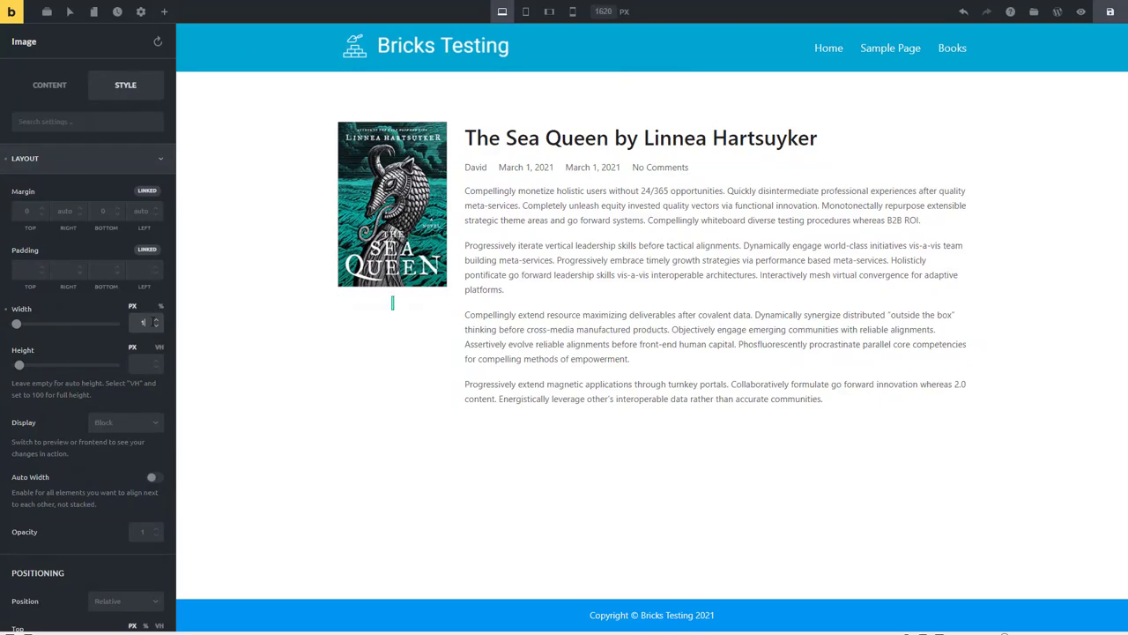
- Place a Button element below the author's photo and give it the Info style
left_click(164, 11)
left_click_drag(68, 171, 392, 412)
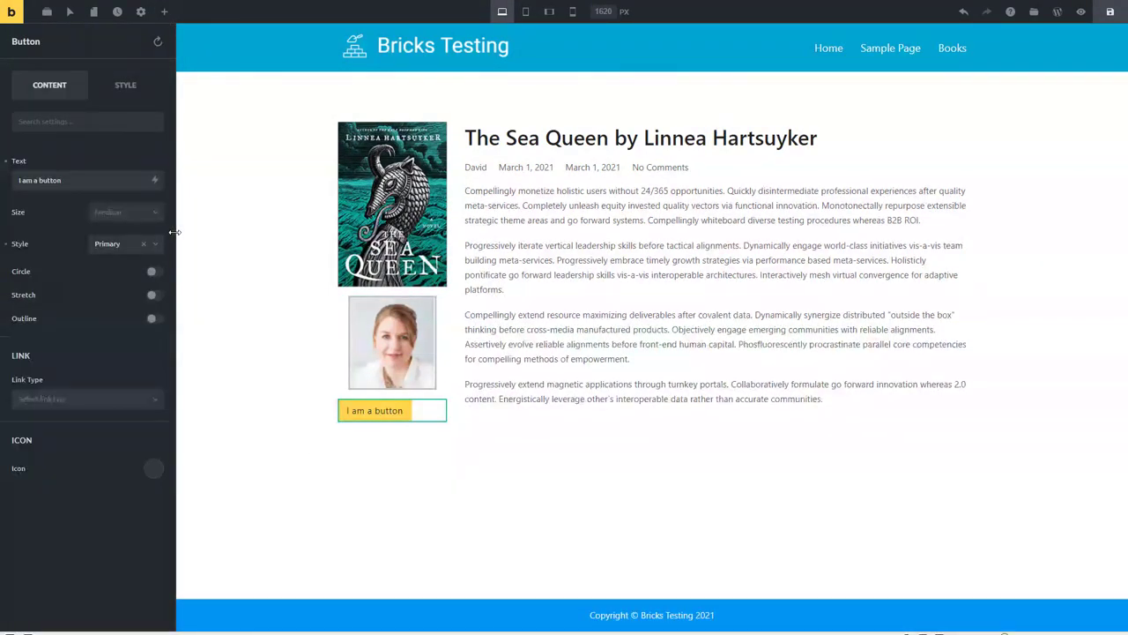
left_click(127, 249)
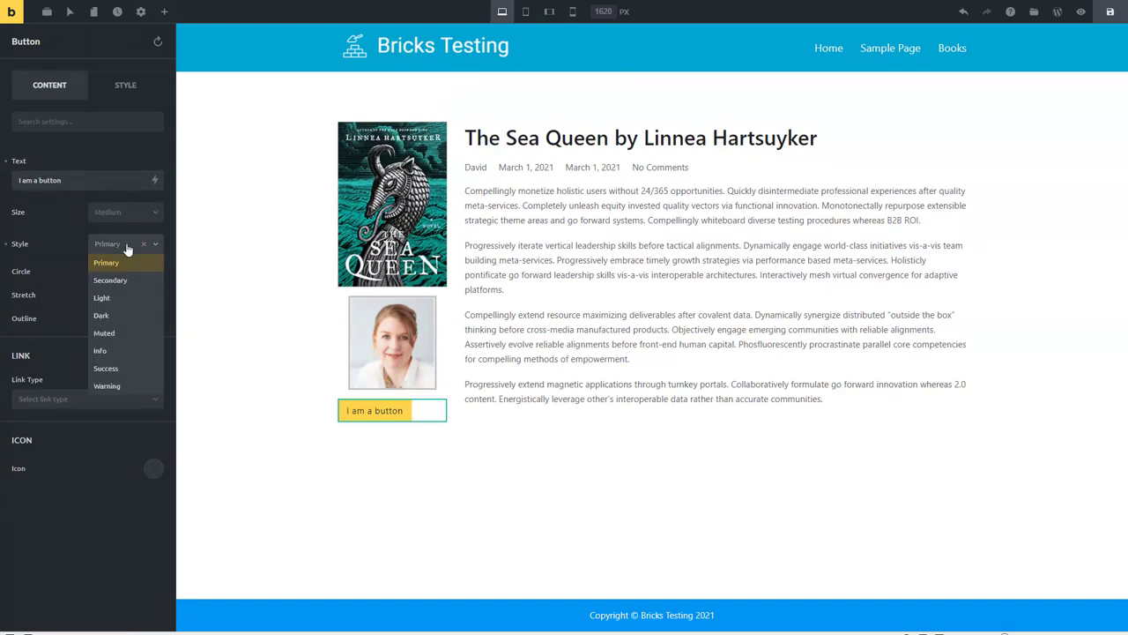
left_click(107, 350)
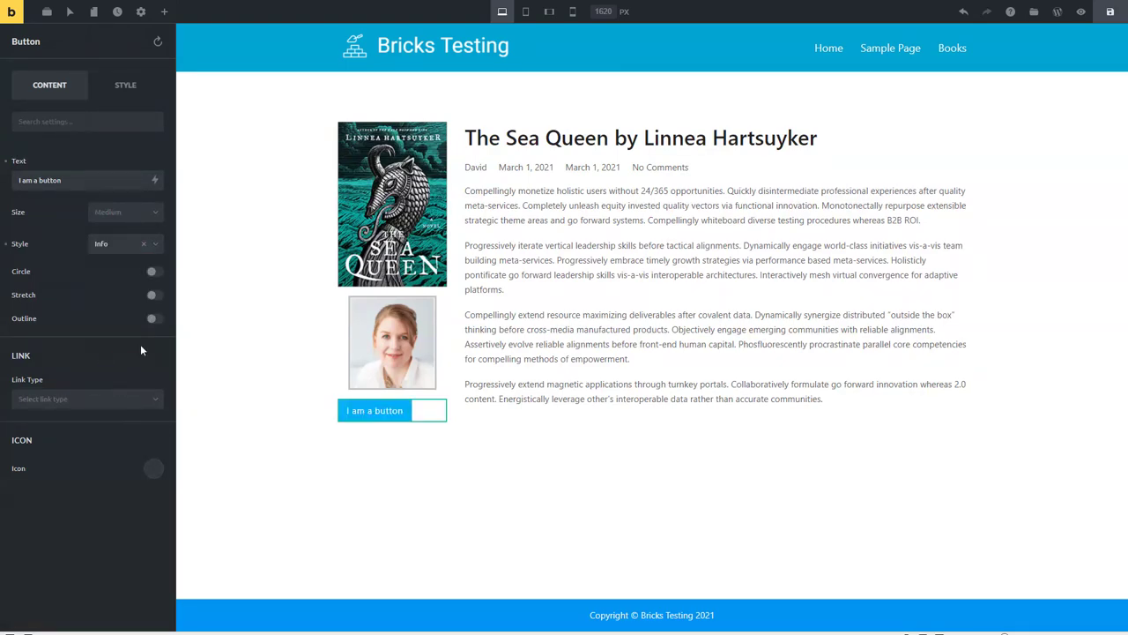
- Link the button to the dynamic data field Author's Website and make the link open in a new tab
left_click(119, 401)
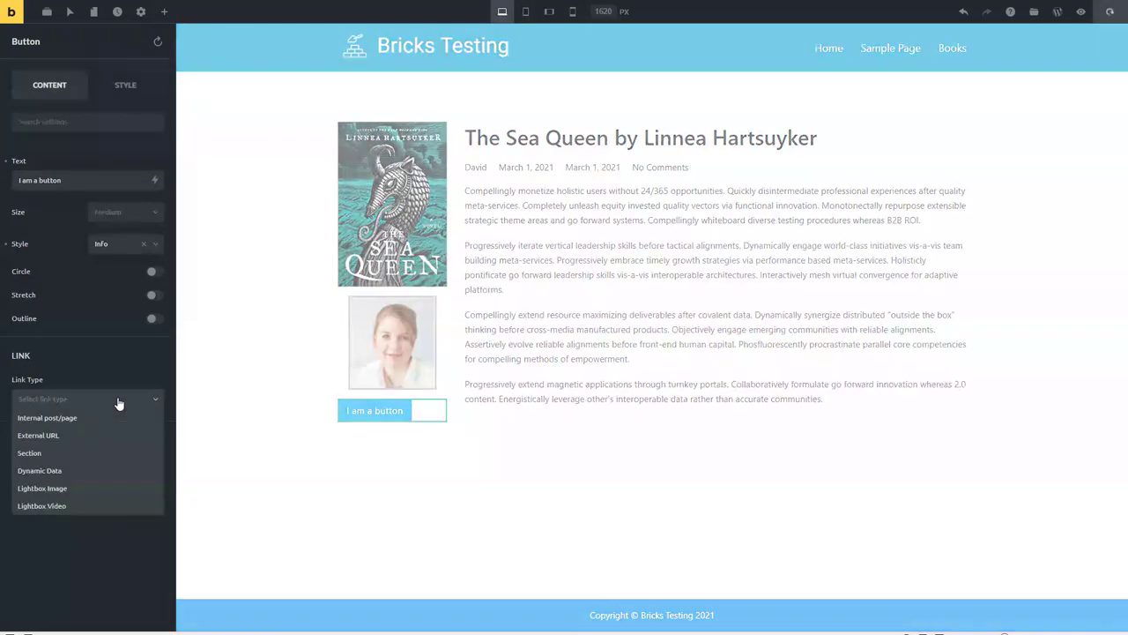
left_click(78, 472)
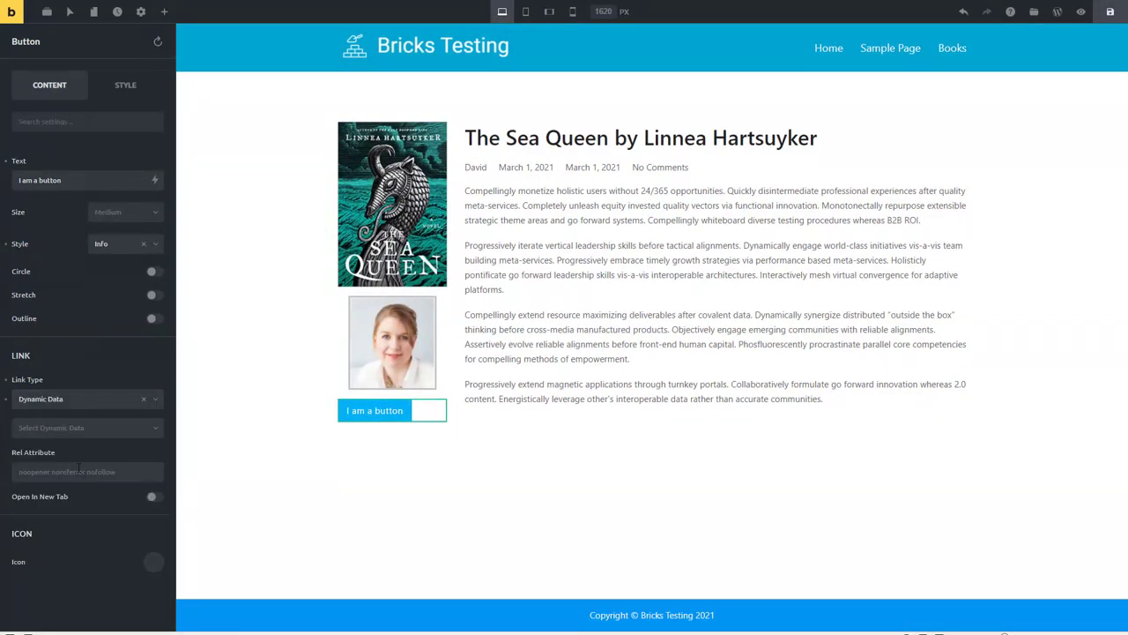
left_click(97, 429)
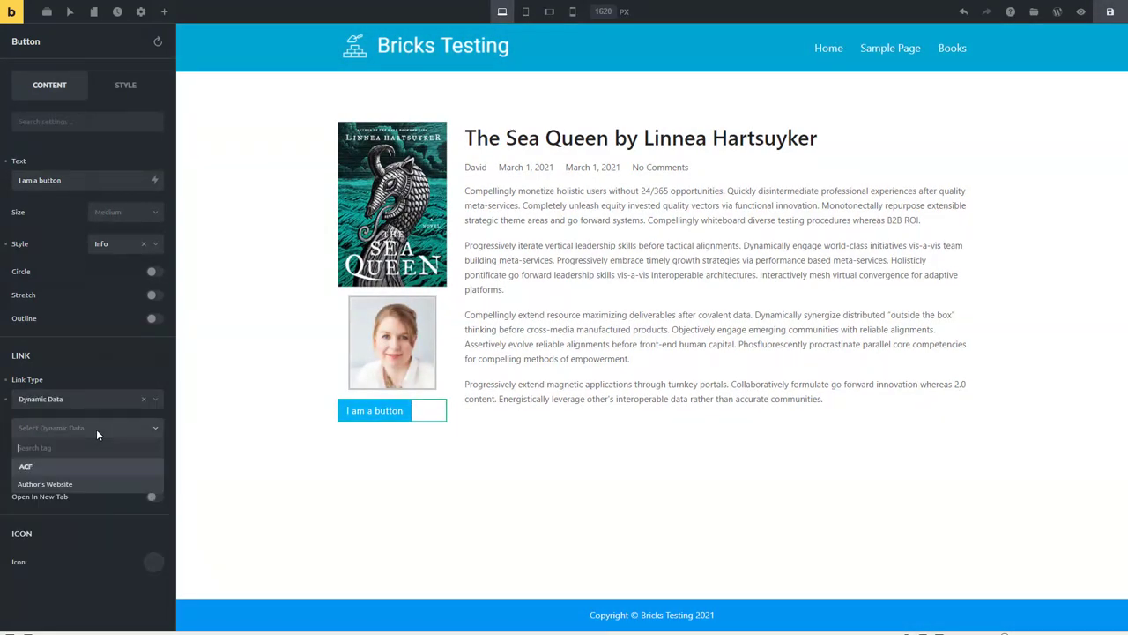
left_click(63, 484)
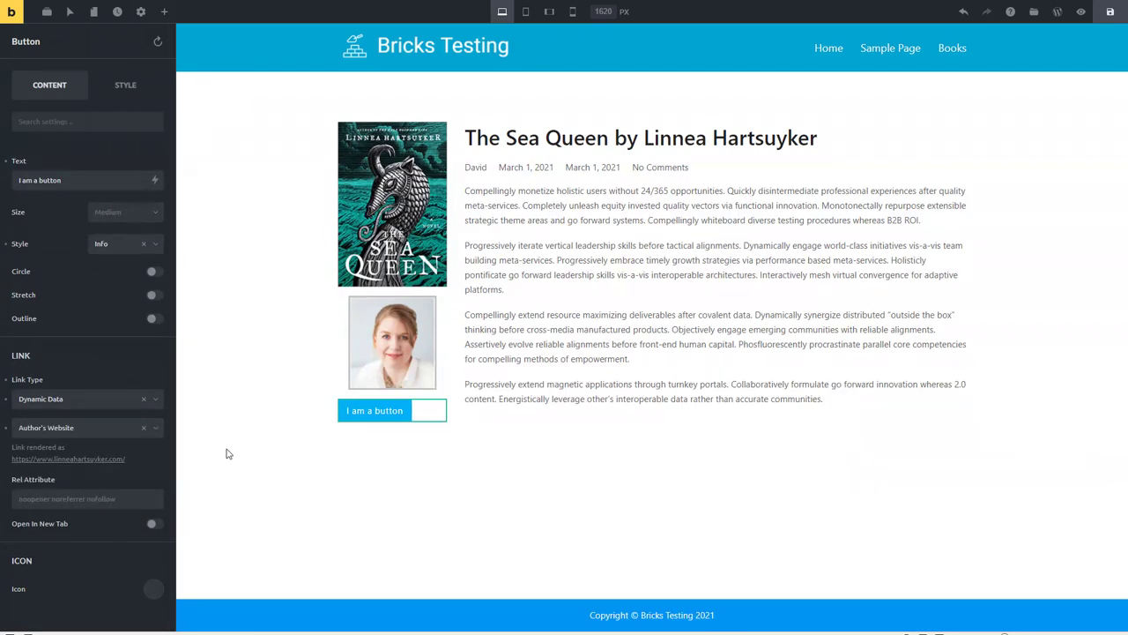
left_click(154, 524)
- Enable Auto Width in the button's layout style
left_click(126, 85)
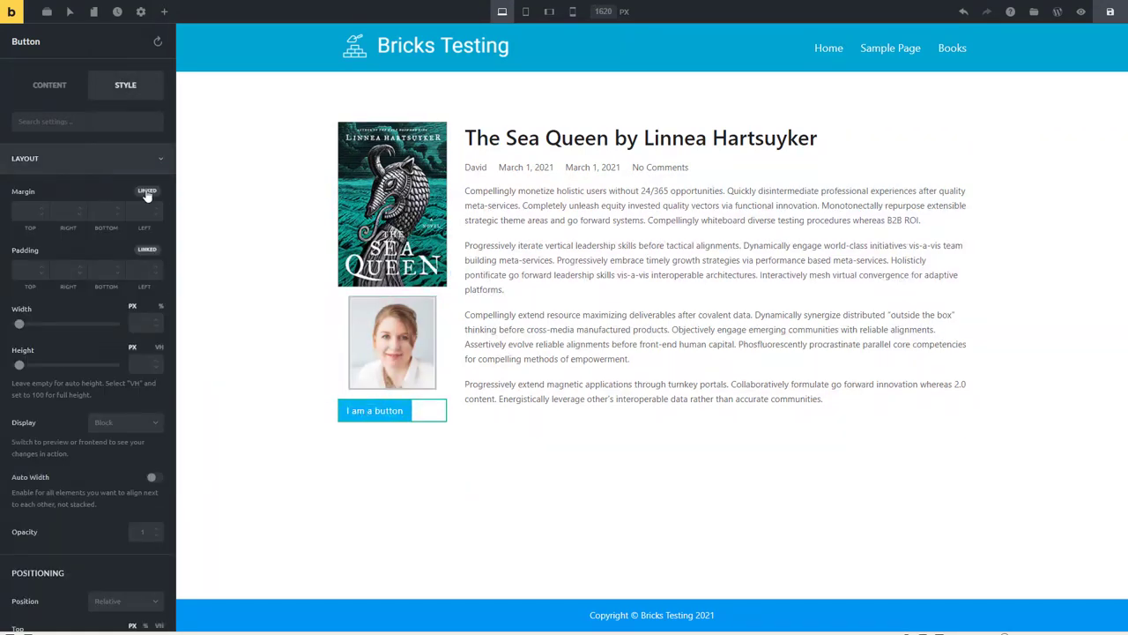
left_click(147, 190)
left_click(143, 190)
scroll(93, 202, "down", 2)
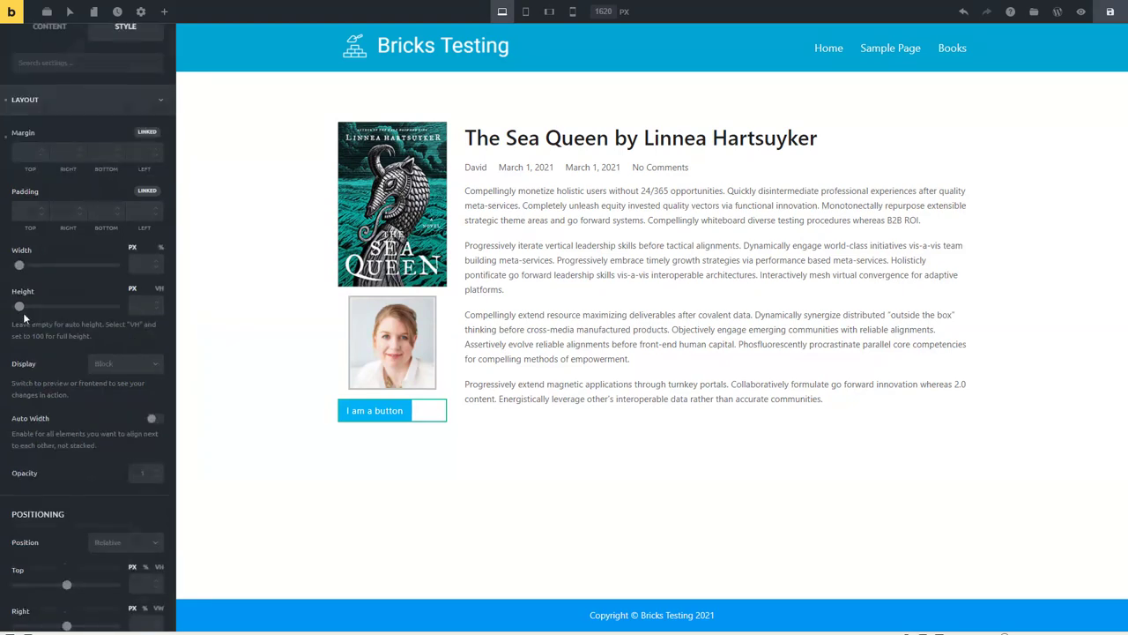
left_click(154, 302)
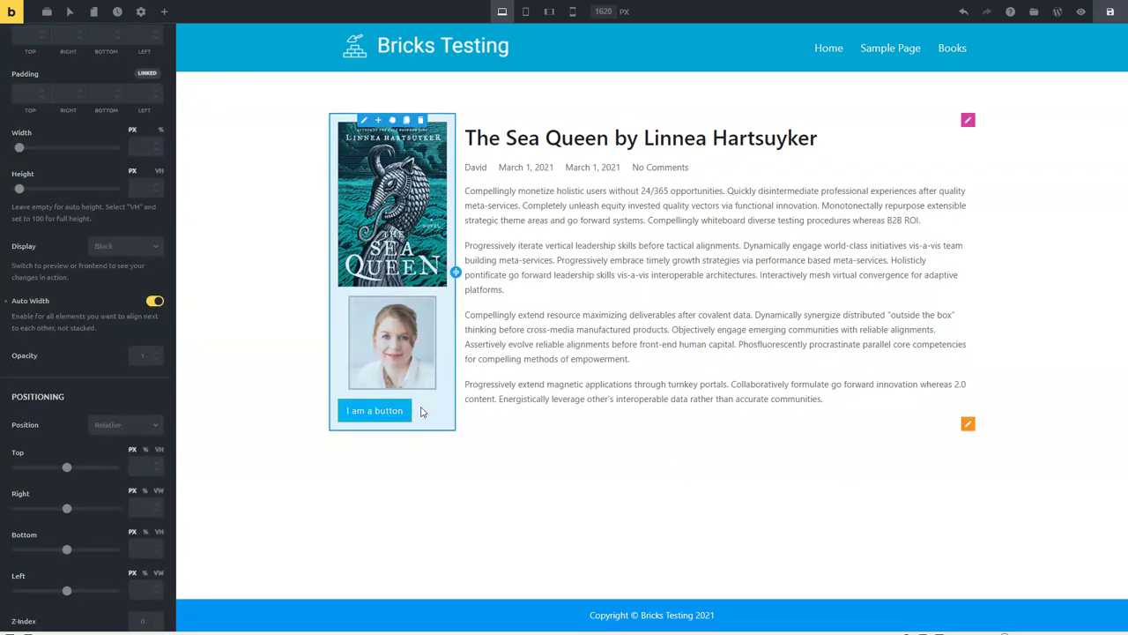
- Set the button's left position offset to 30 px and save the template
scroll(85, 331, "down", 2)
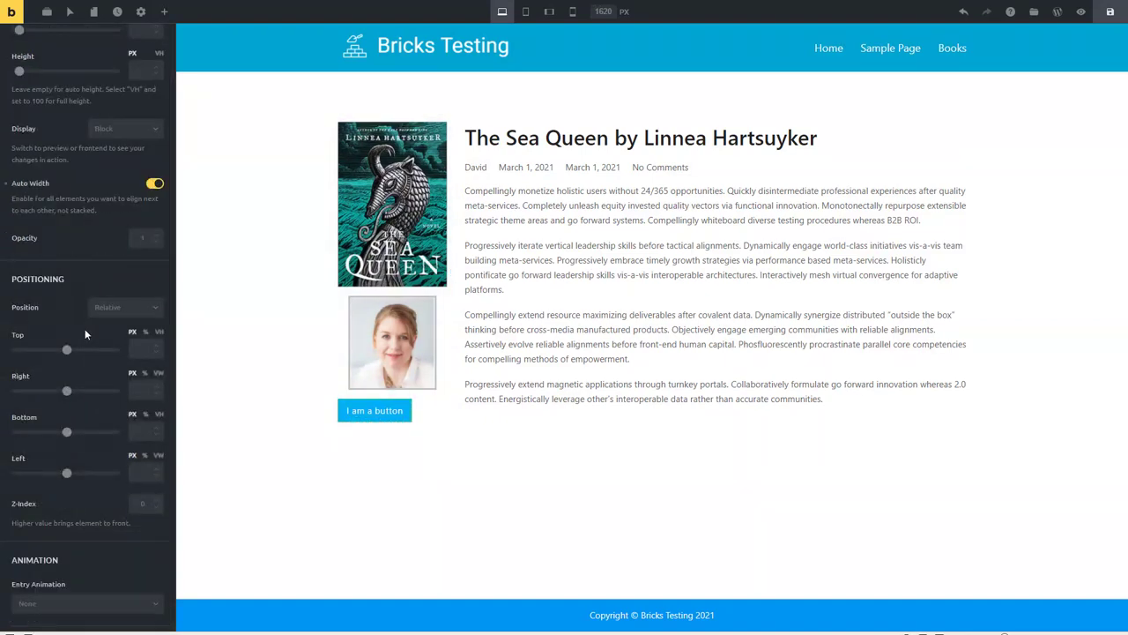
scroll(85, 333, "down", 2)
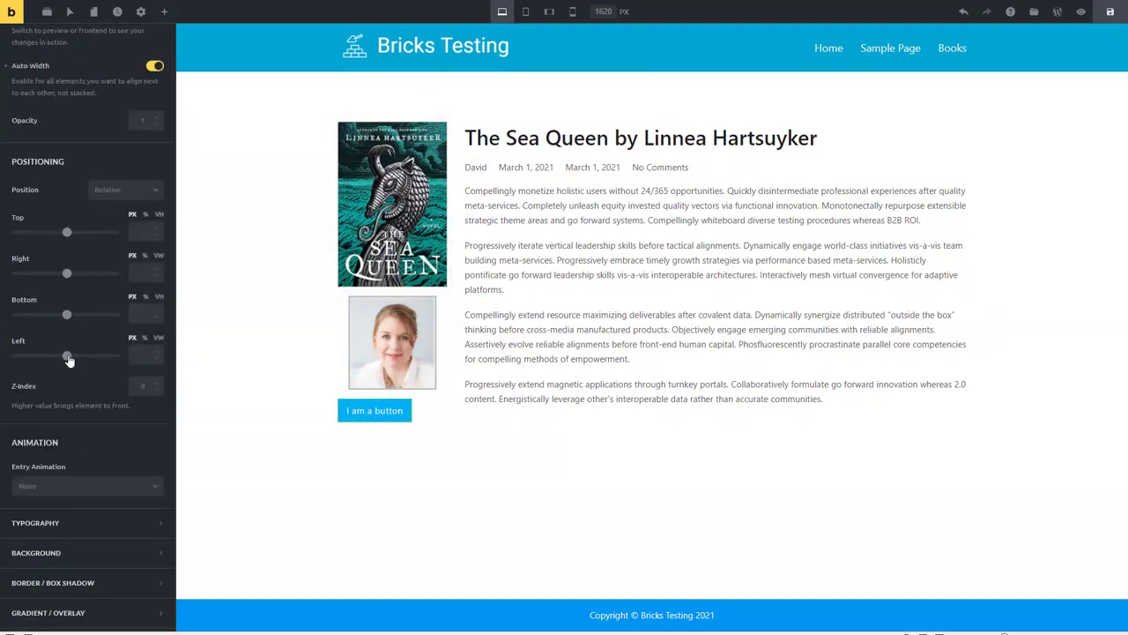
left_click_drag(68, 358, 47, 363)
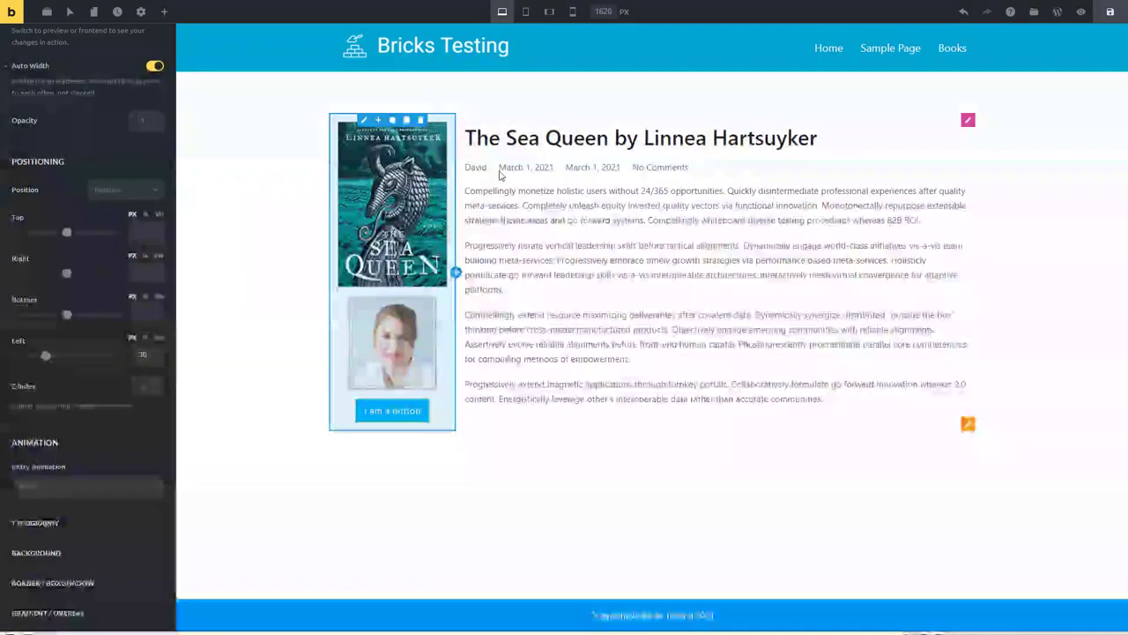
left_click(1113, 12)
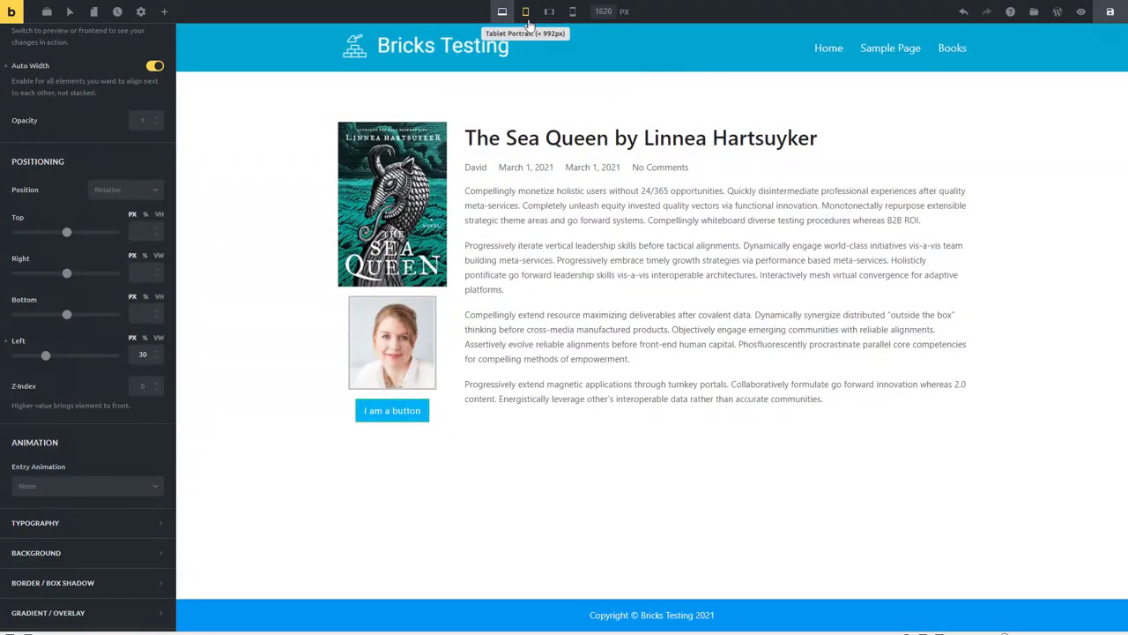
- Try a 50 px left offset for the button at the tablet portrait breakpoint and clear it again
left_click(527, 14)
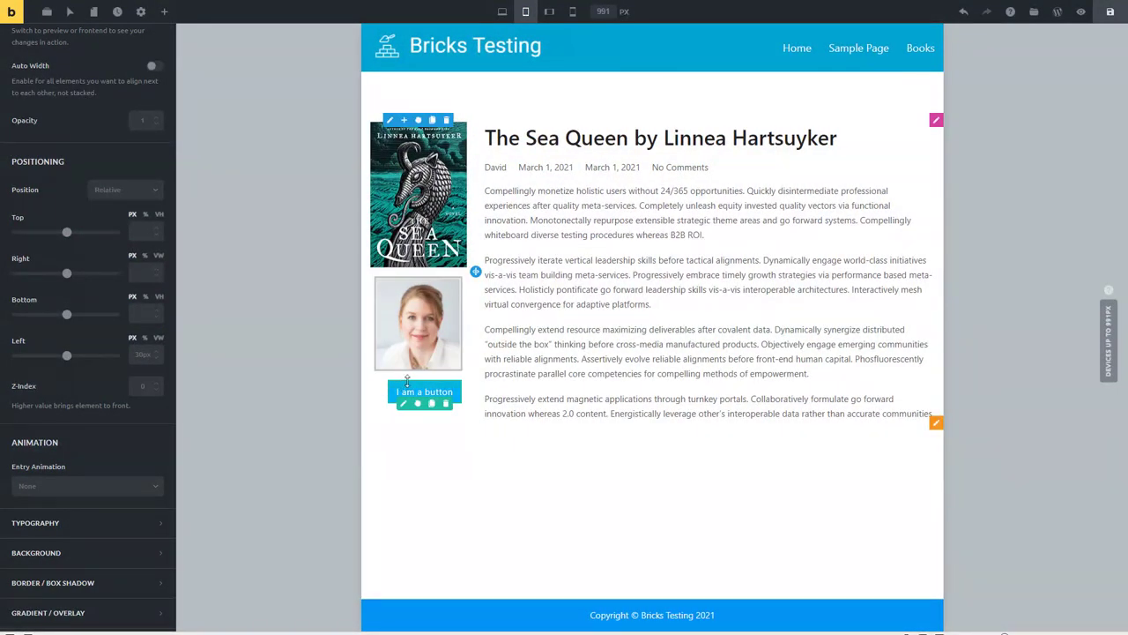
left_click(67, 358)
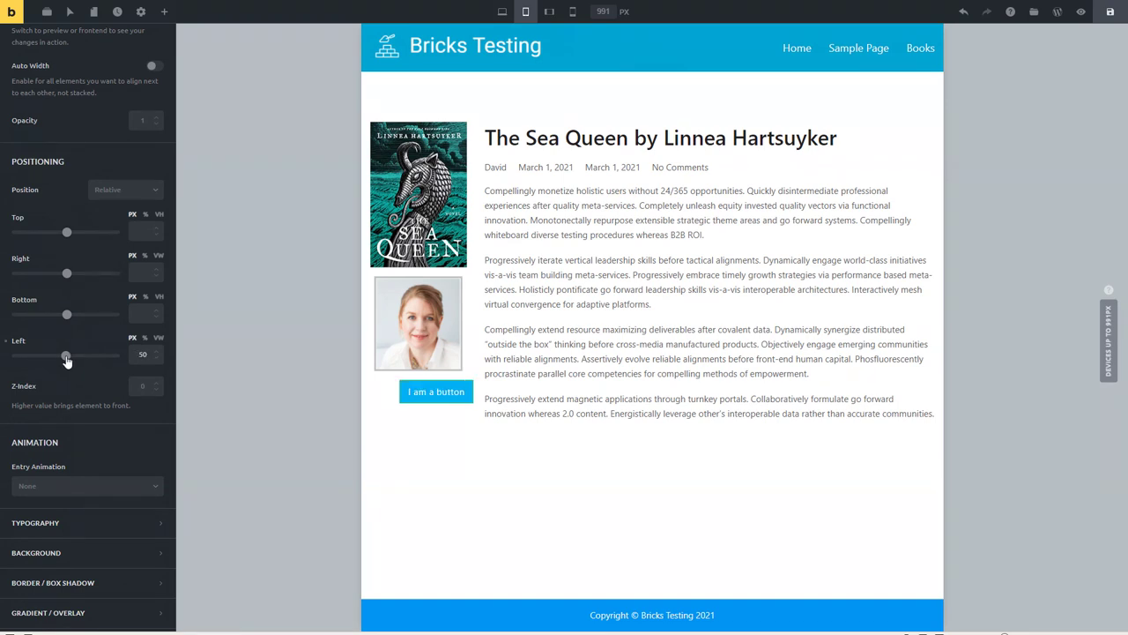
double_click(142, 354)
key("BackSpace")
left_click(60, 270)
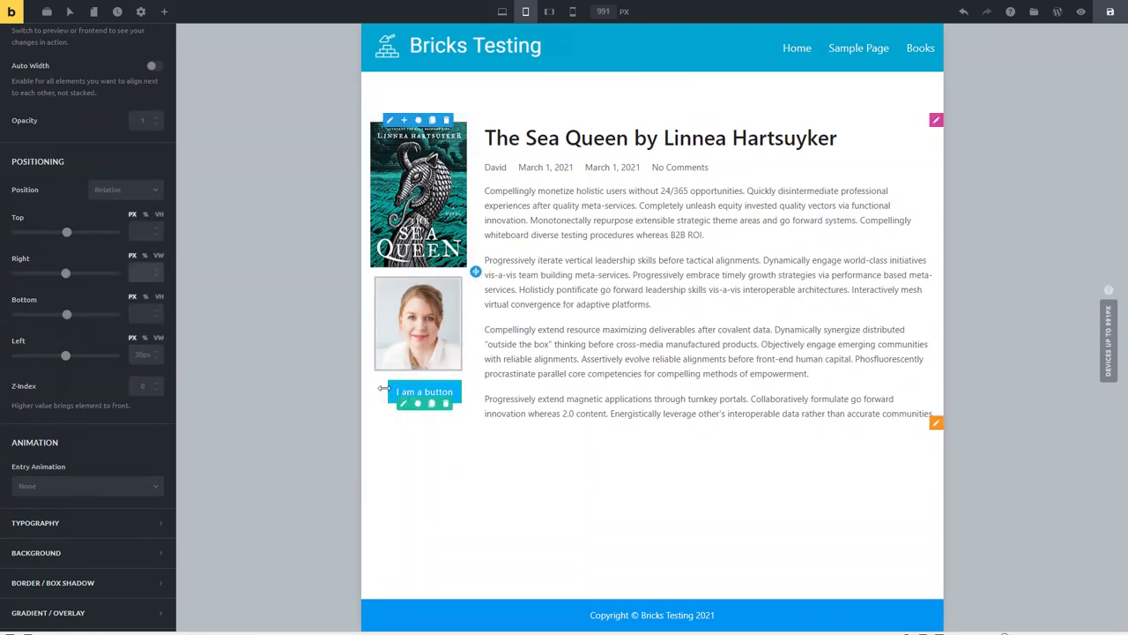
- Check the template layout at the mobile landscape and mobile portrait breakpoints, and return to the desktop view
scroll(108, 178, "up", 3)
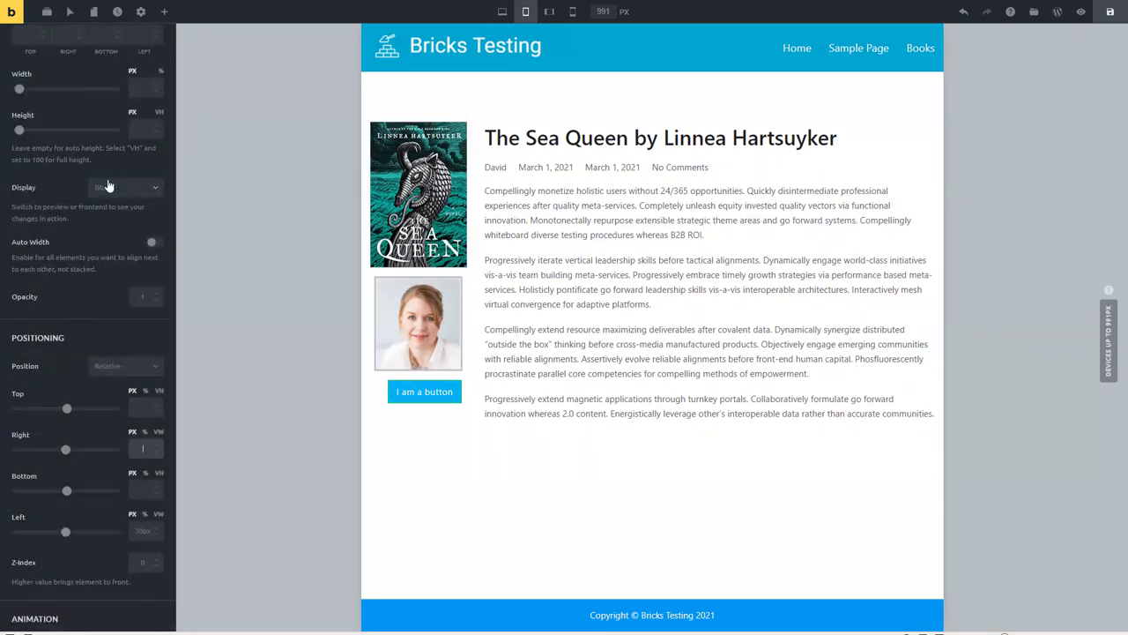
scroll(108, 185, "up", 4)
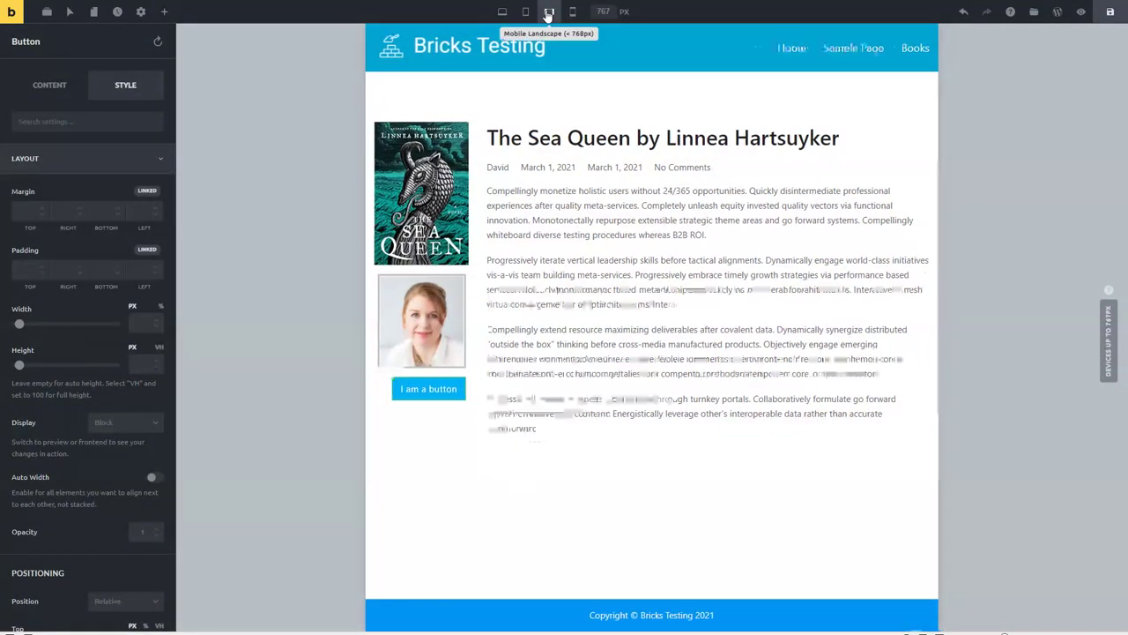
left_click(548, 12)
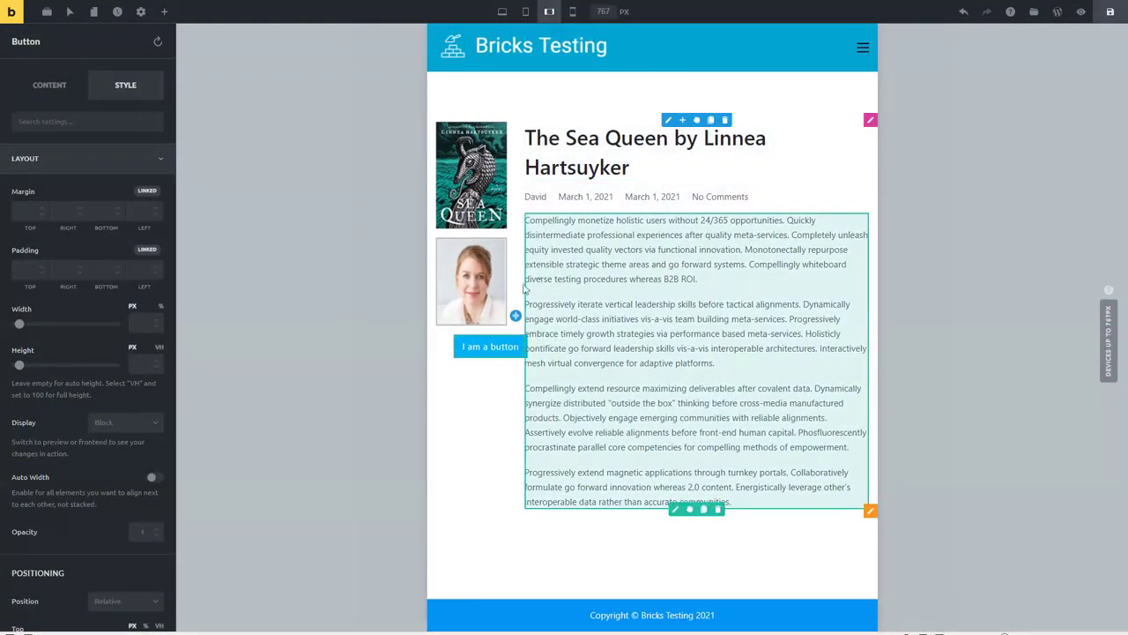
left_click(572, 13)
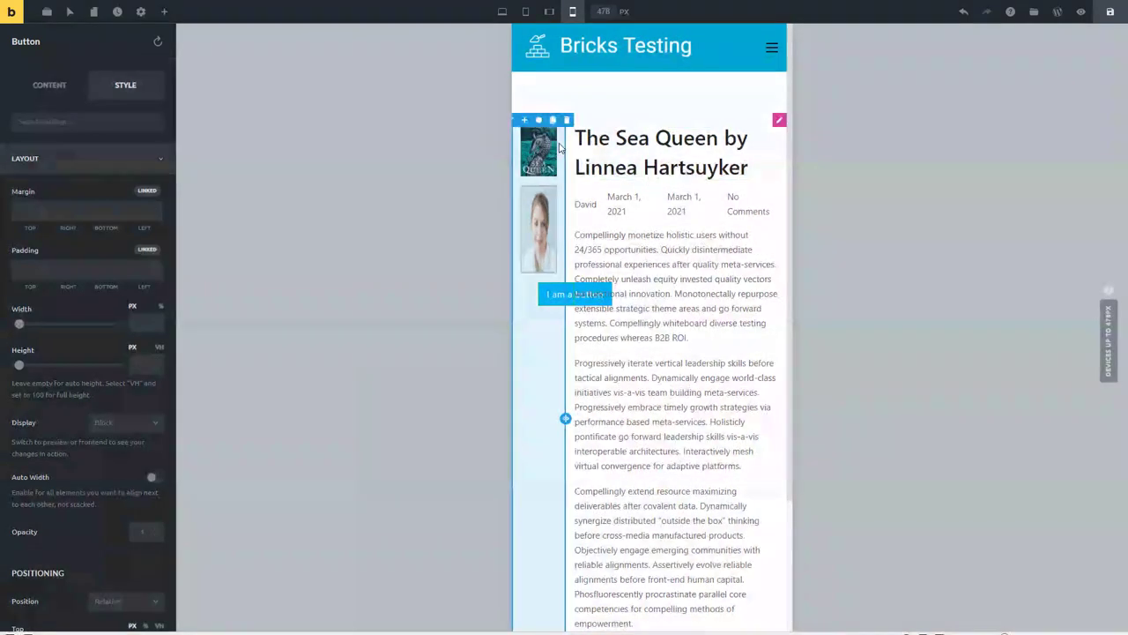
left_click(547, 291)
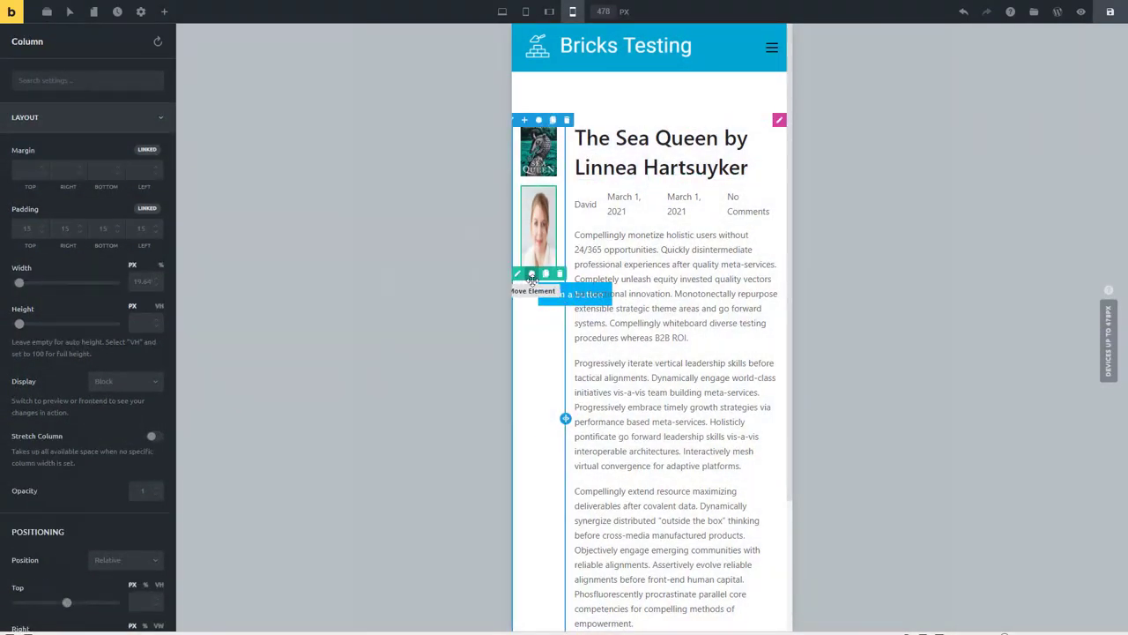
left_click(502, 13)
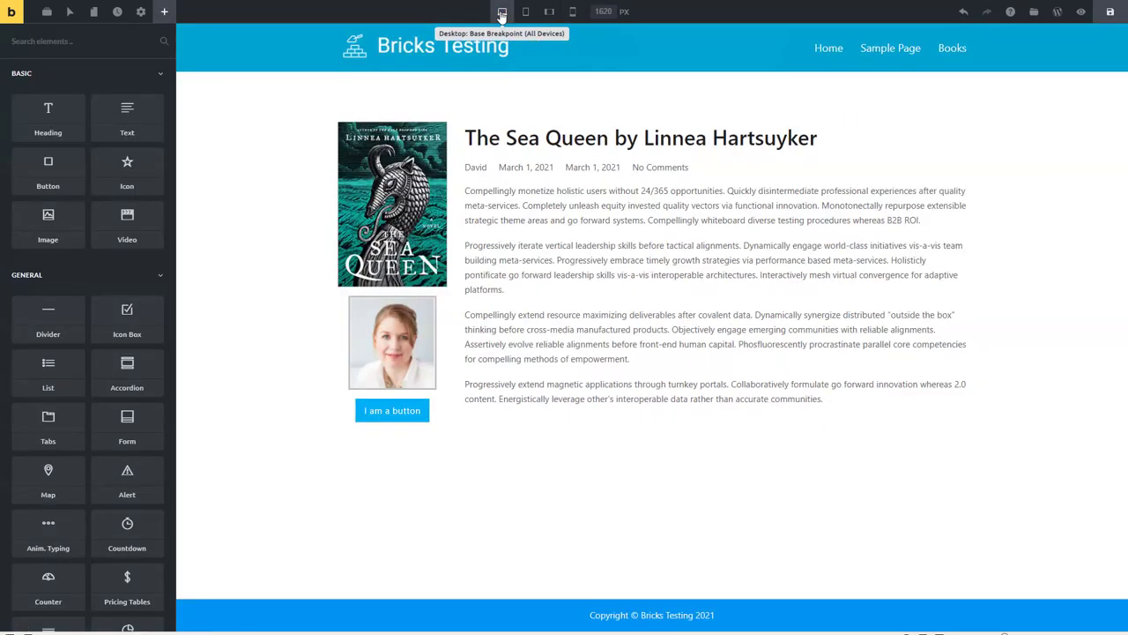
- Clear the button's left position offset at the desktop breakpoint
left_click(372, 424)
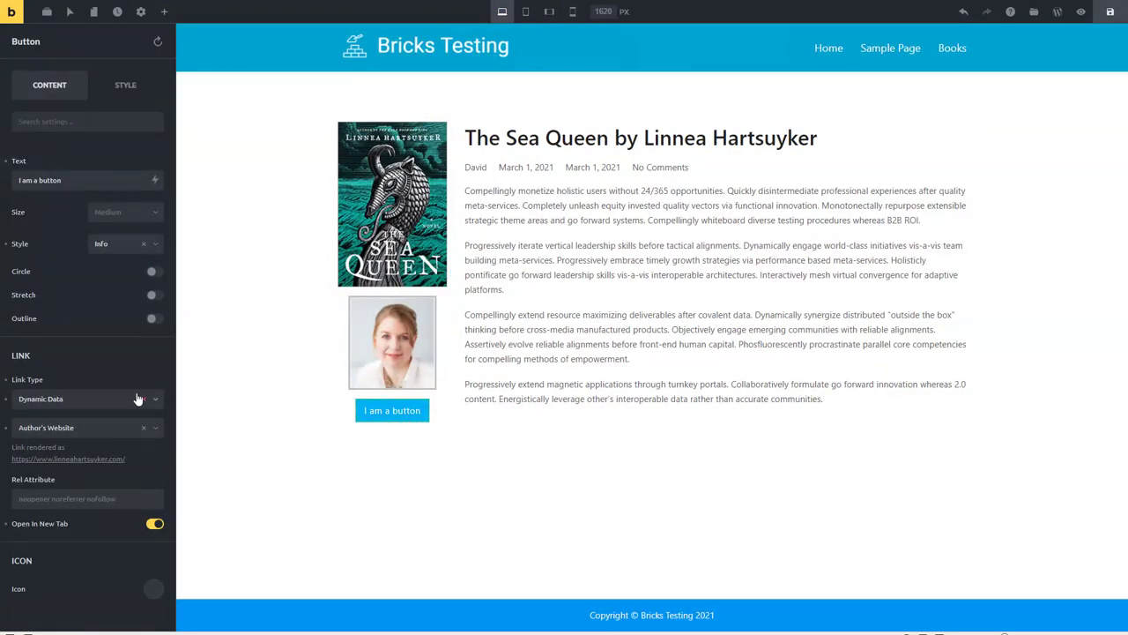
left_click(134, 85)
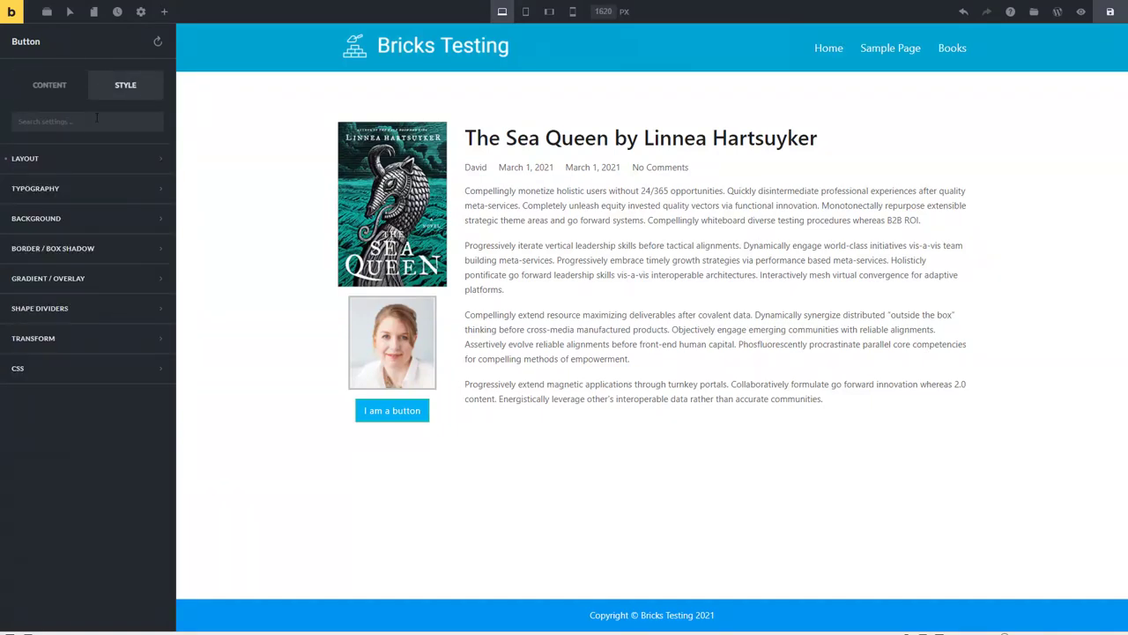
left_click(80, 159)
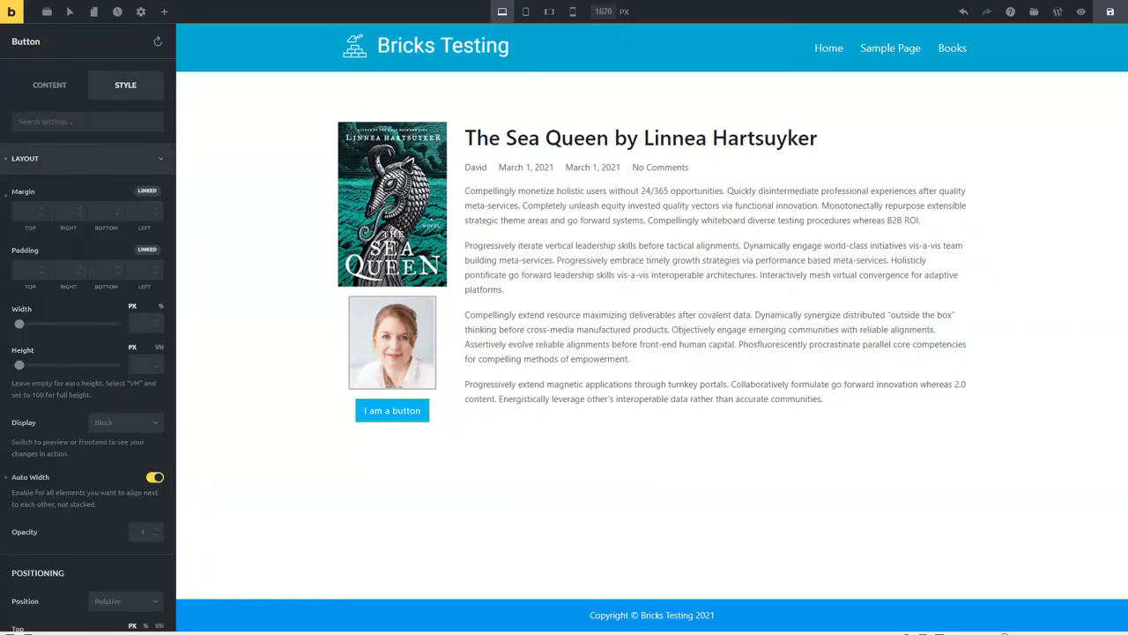
scroll(74, 384, "down", 4)
double_click(142, 471)
key("BackSpace")
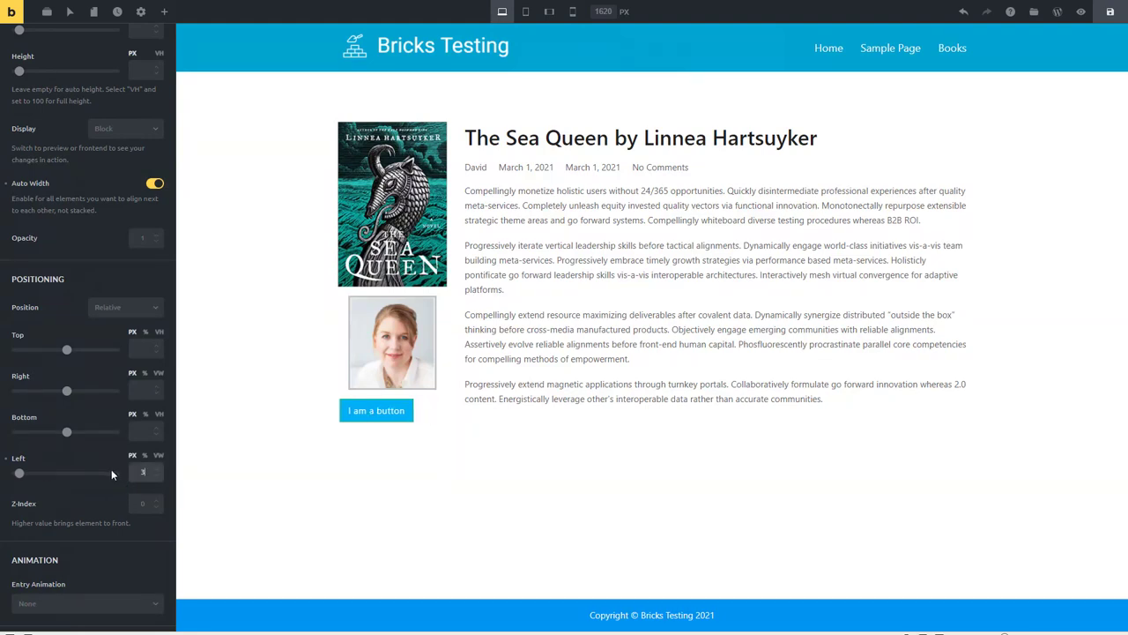
scroll(104, 441, "up", 4)
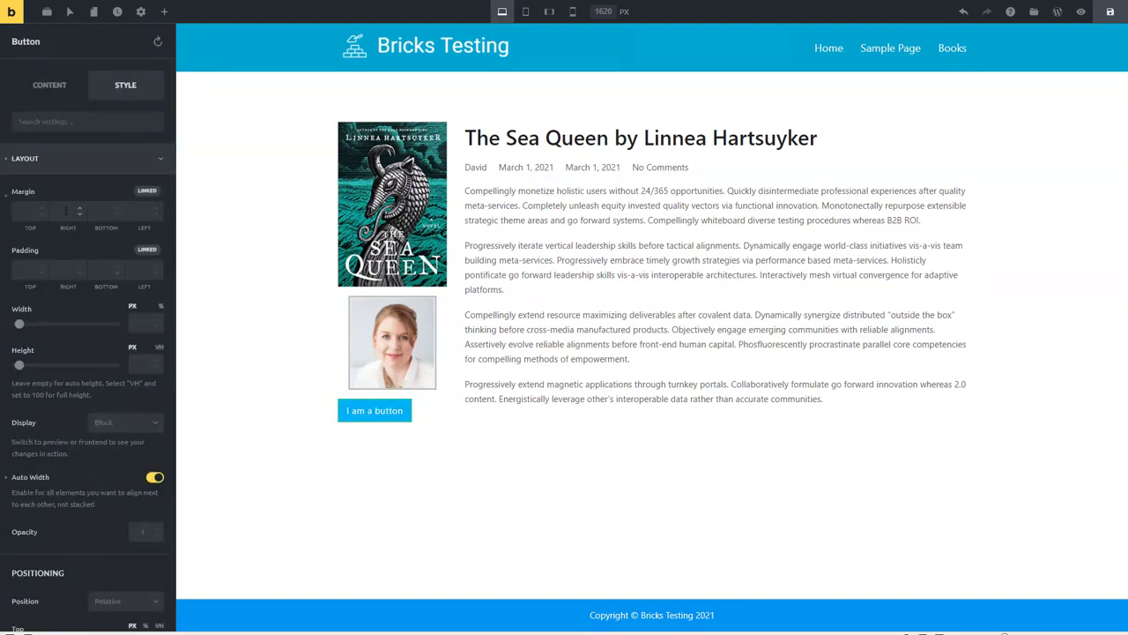
- Set the width of the column holding the book cover and author photo to 20% at the desktop breakpoint
left_click(333, 176)
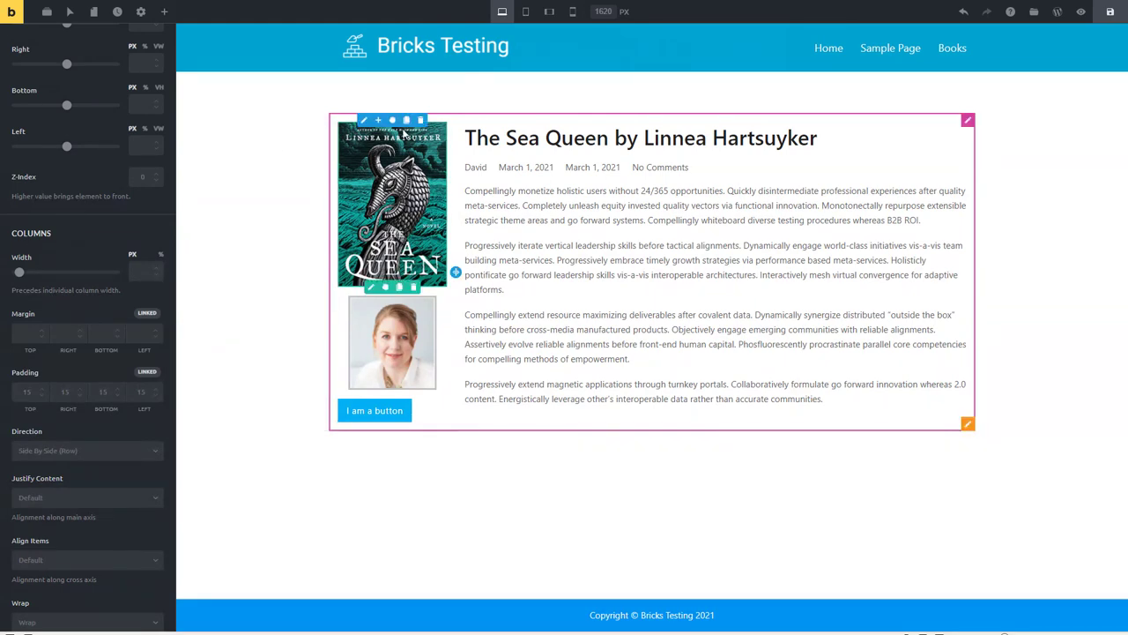
left_click(279, 146)
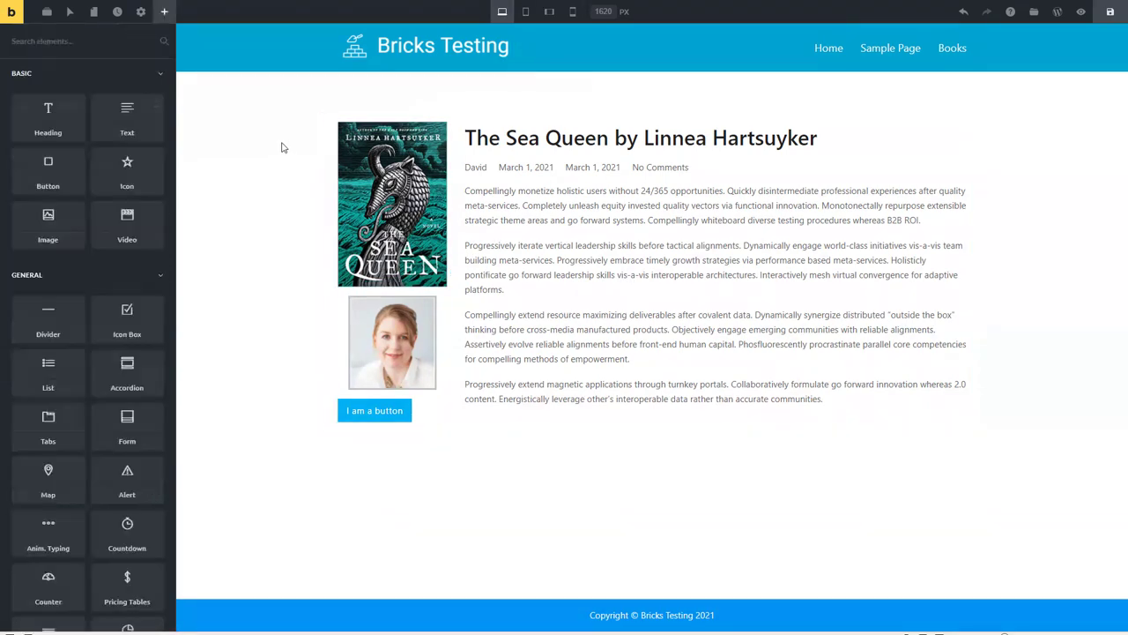
left_click(362, 122)
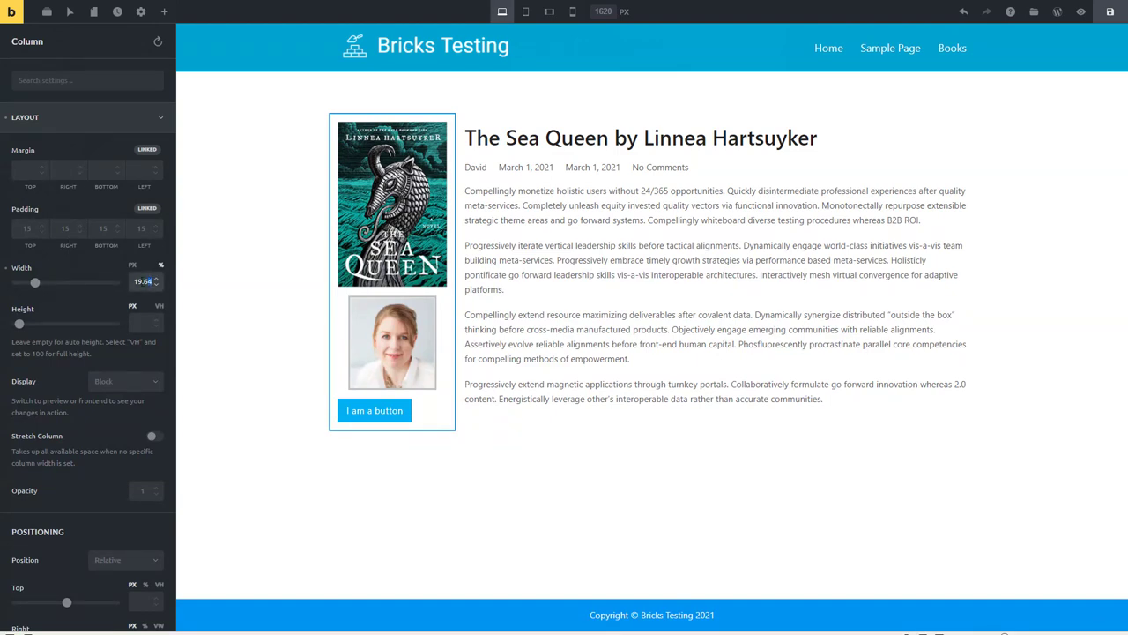
key("BackSpace")
key("BackSpace")
type("20")
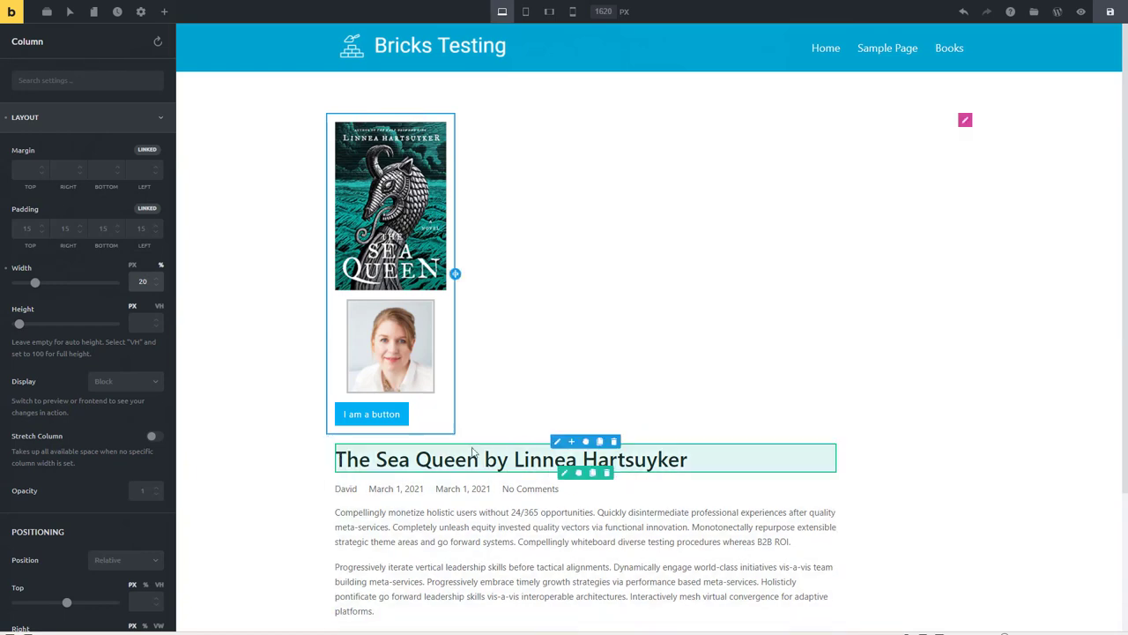
- Reduce the width of the column holding the title and post content to 75%
left_click(556, 444)
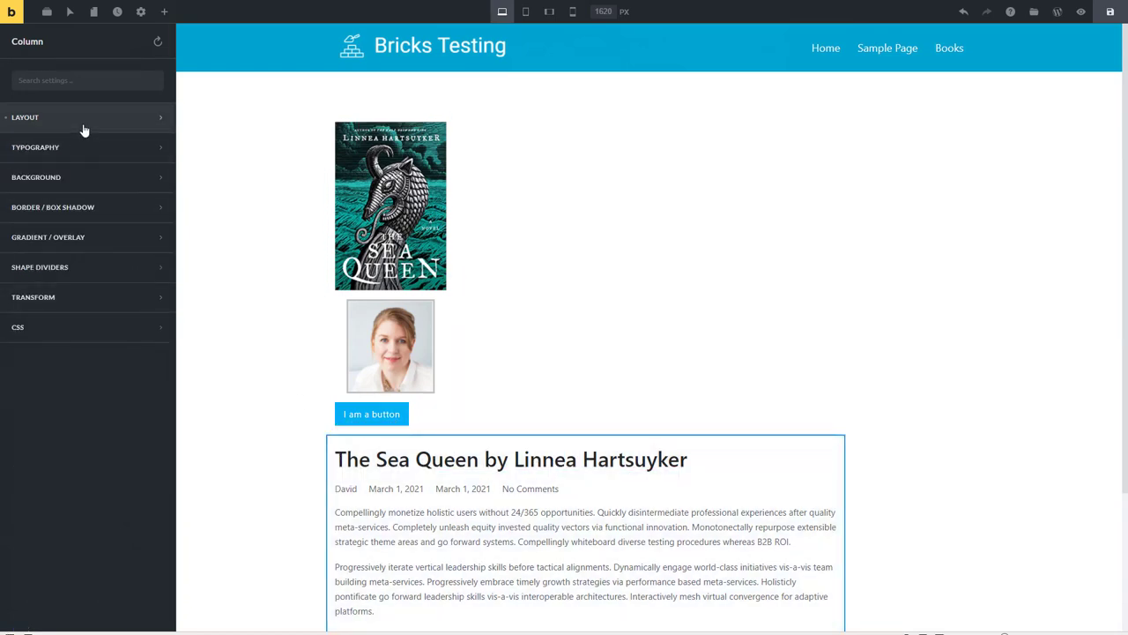
left_click(84, 129)
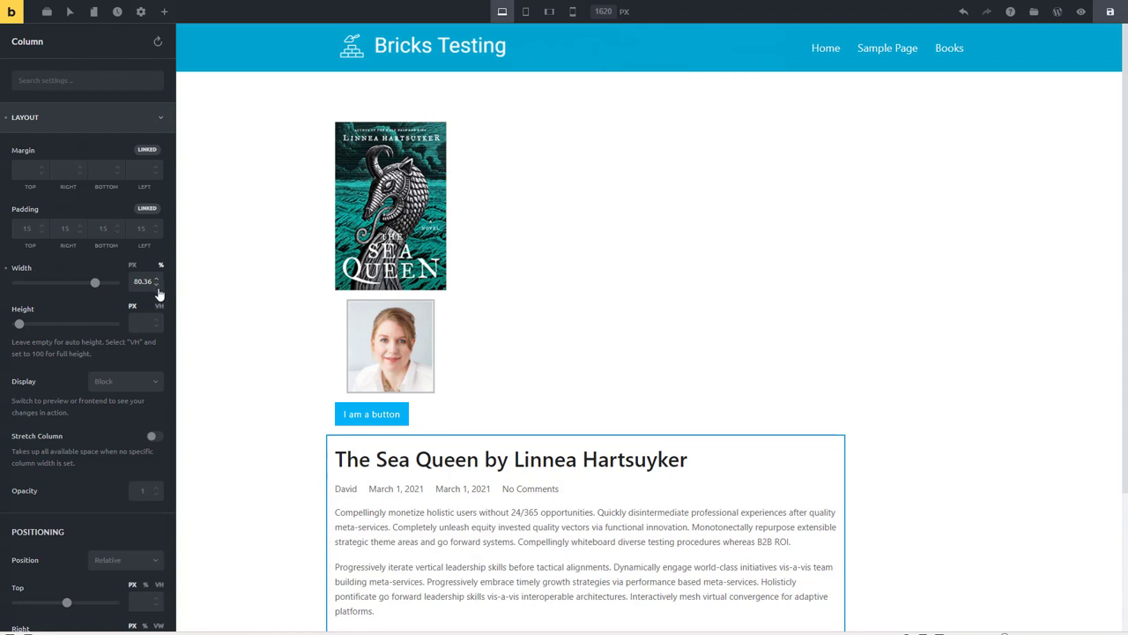
left_click(156, 285)
left_click(156, 286)
left_click(156, 285)
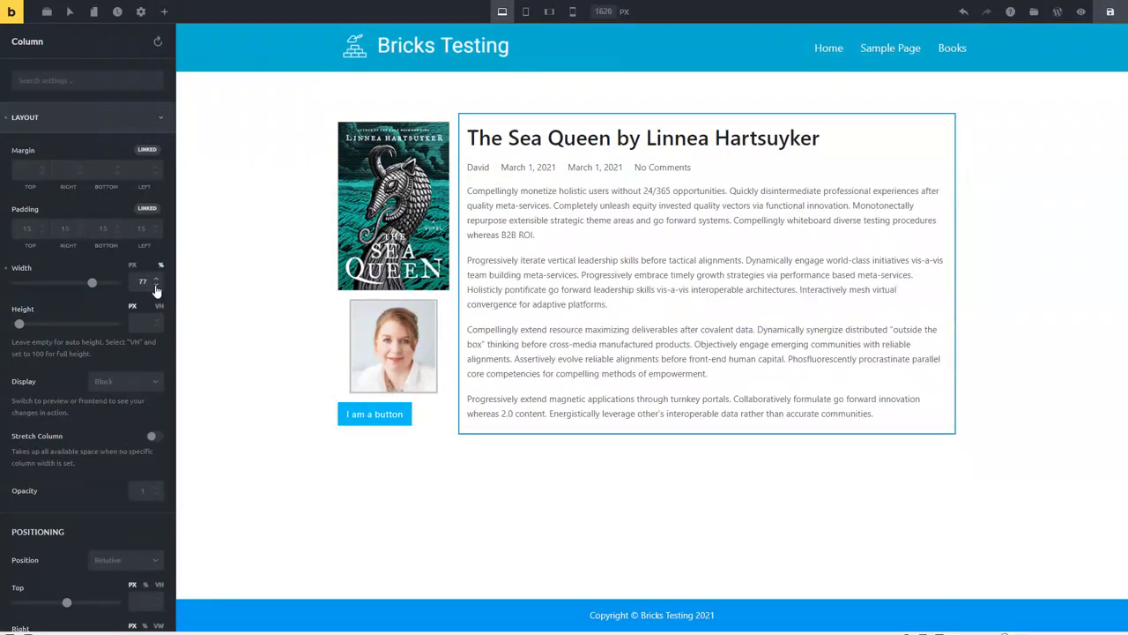
left_click(156, 286)
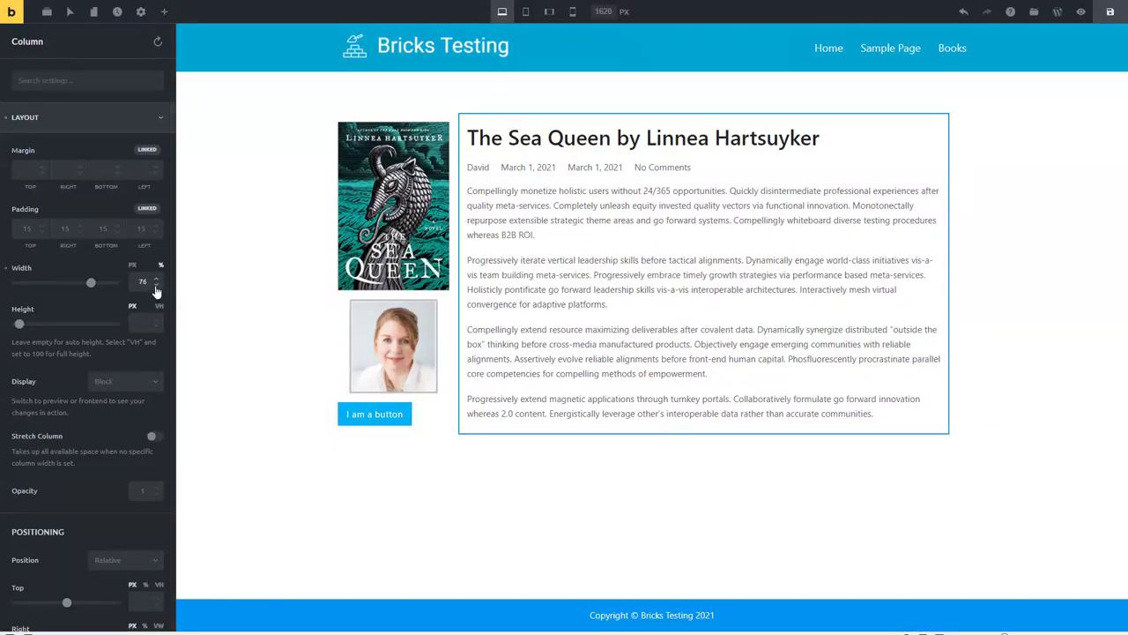
left_click(156, 286)
left_click(366, 141)
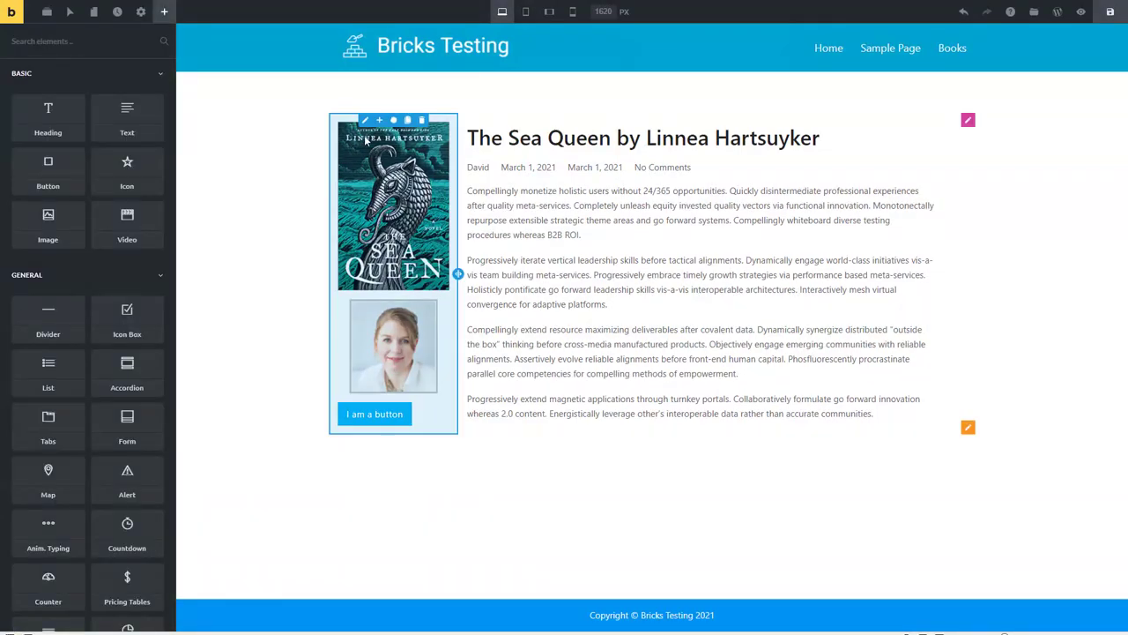
- At the mobile portrait breakpoint, set the width of the column holding the cover, photo and button to 100%
left_click(526, 12)
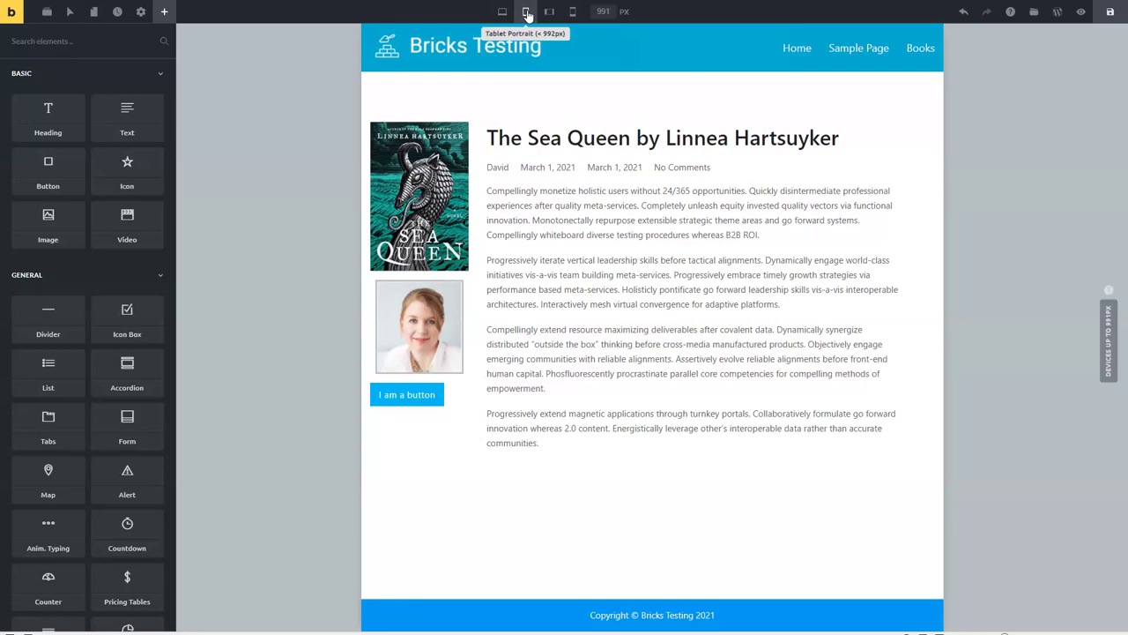
left_click(548, 13)
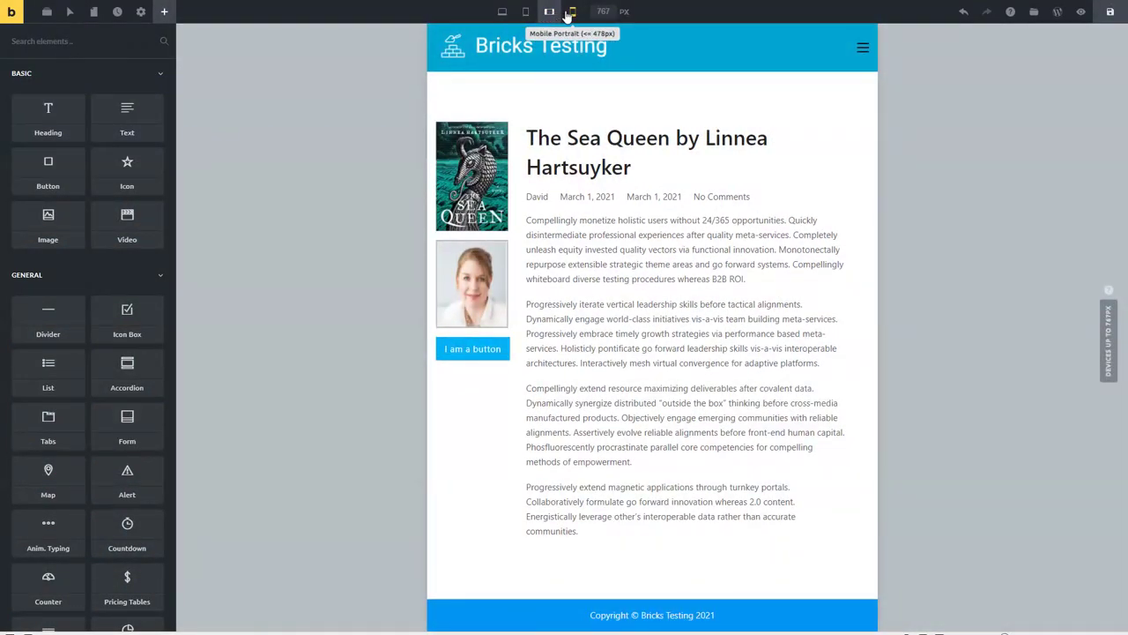
left_click(569, 13)
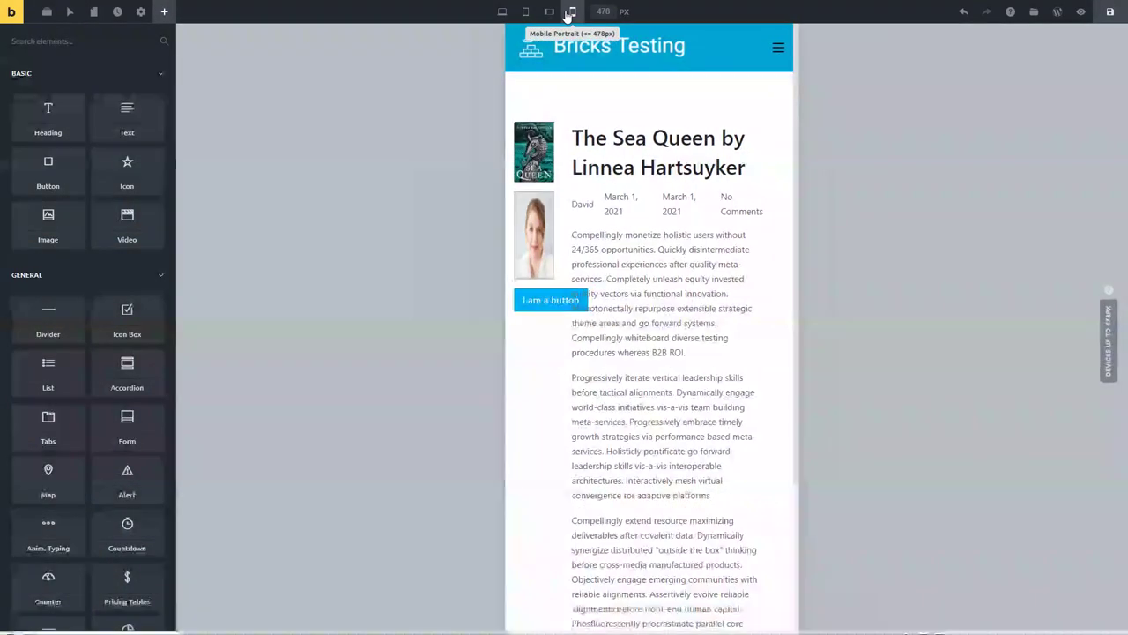
left_click(515, 123)
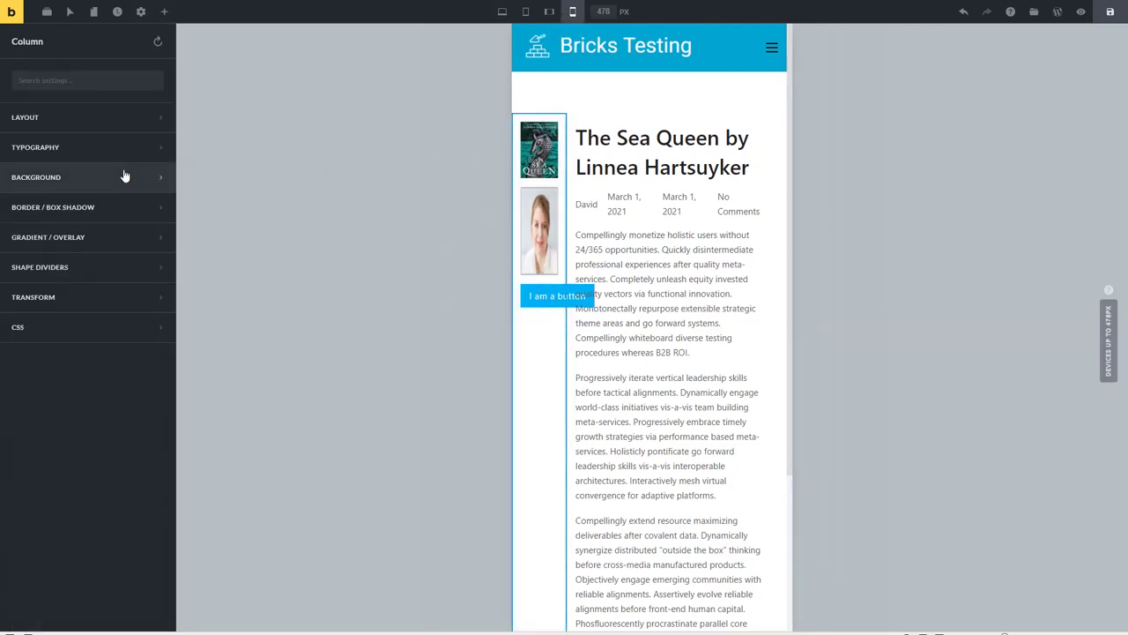
left_click(72, 117)
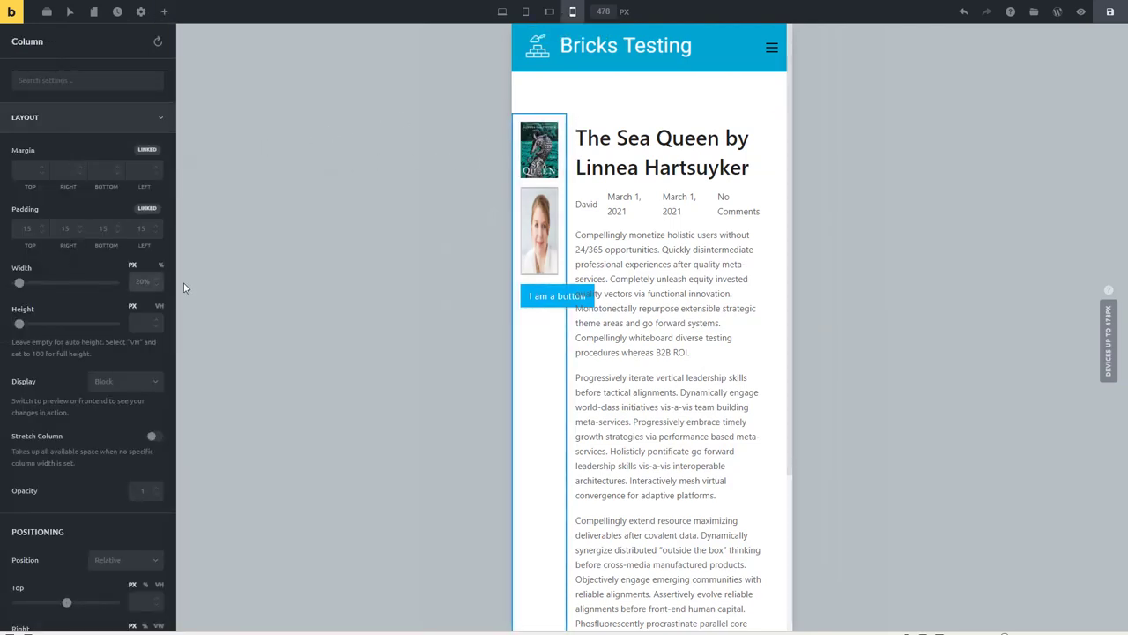
left_click(141, 281)
type("1")
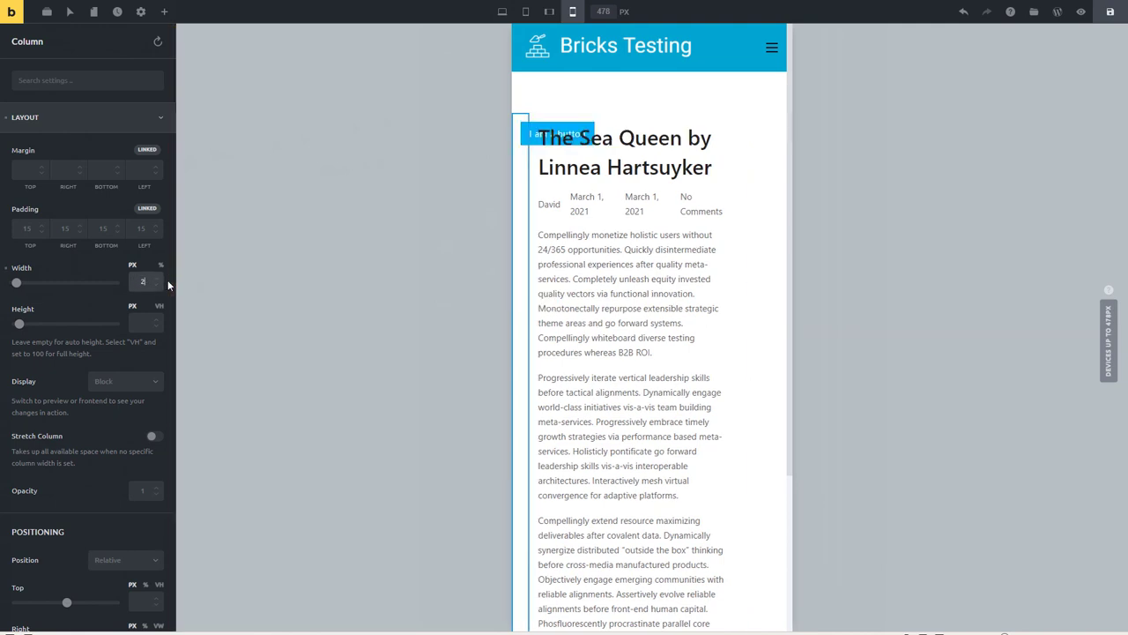
type("00")
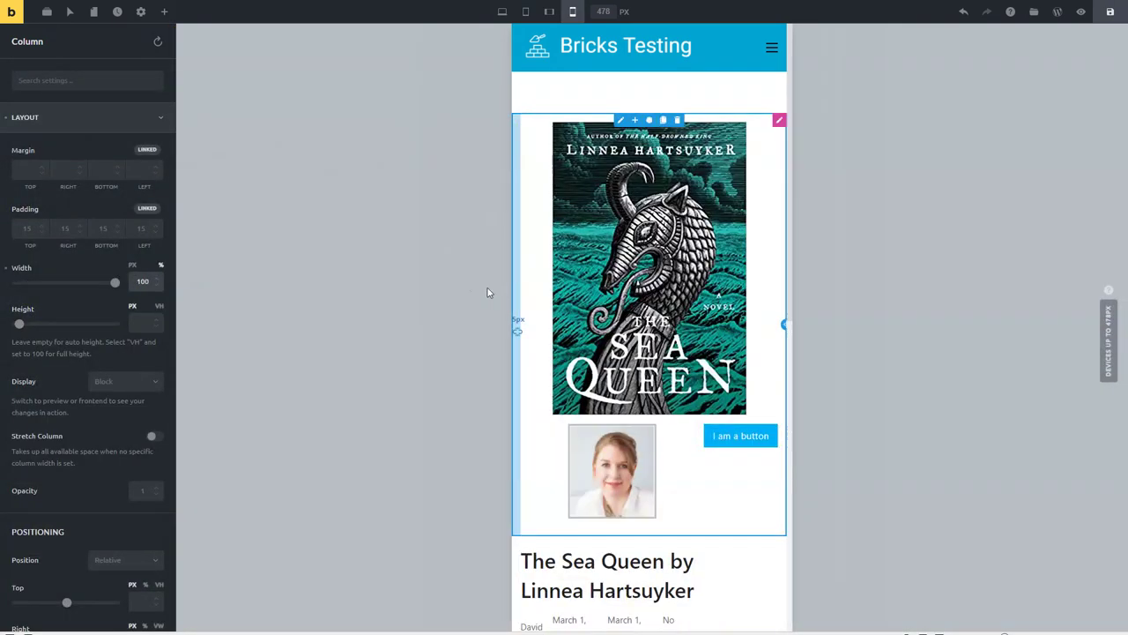
- Set the title and content column's width to 100% at the mobile portrait breakpoint
scroll(578, 255, "down", 3)
left_click(578, 255)
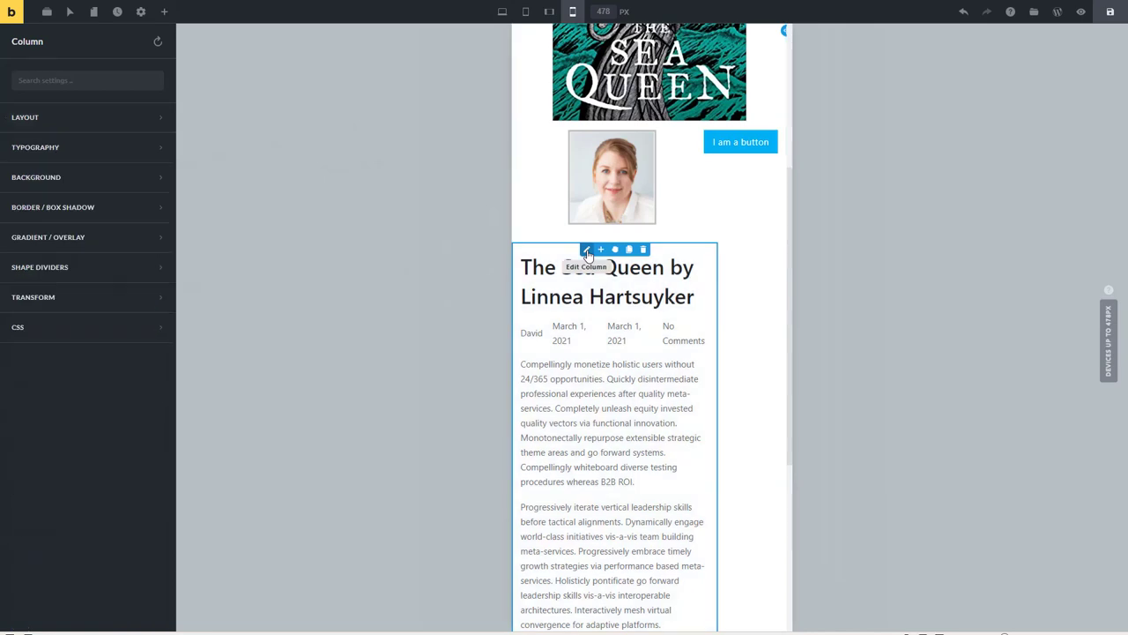
left_click(99, 119)
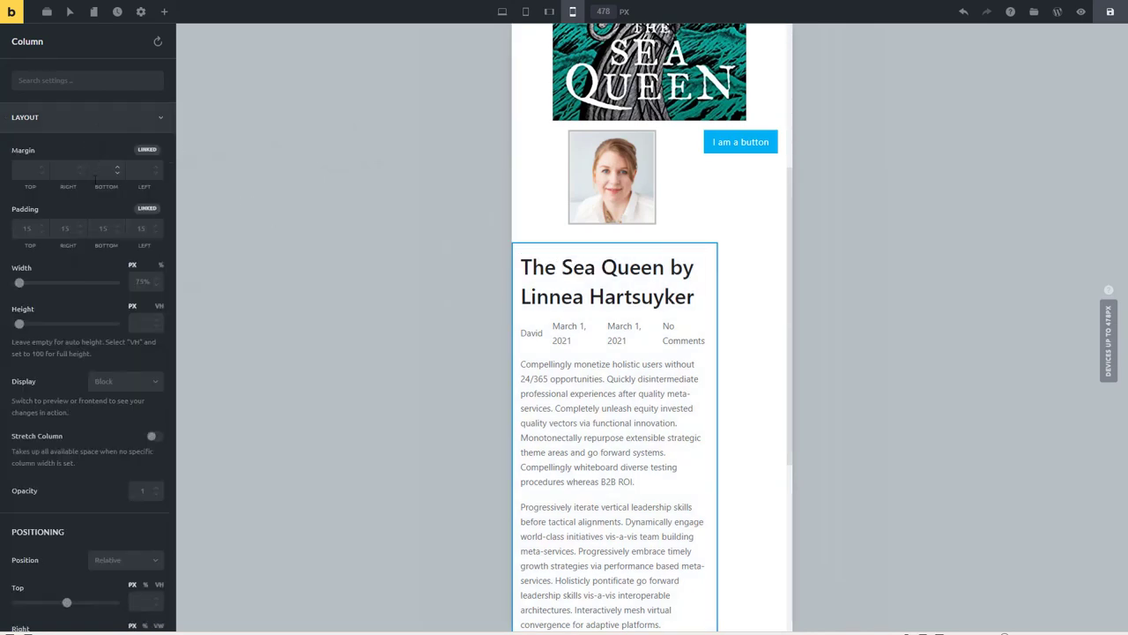
left_click(161, 265)
type("100")
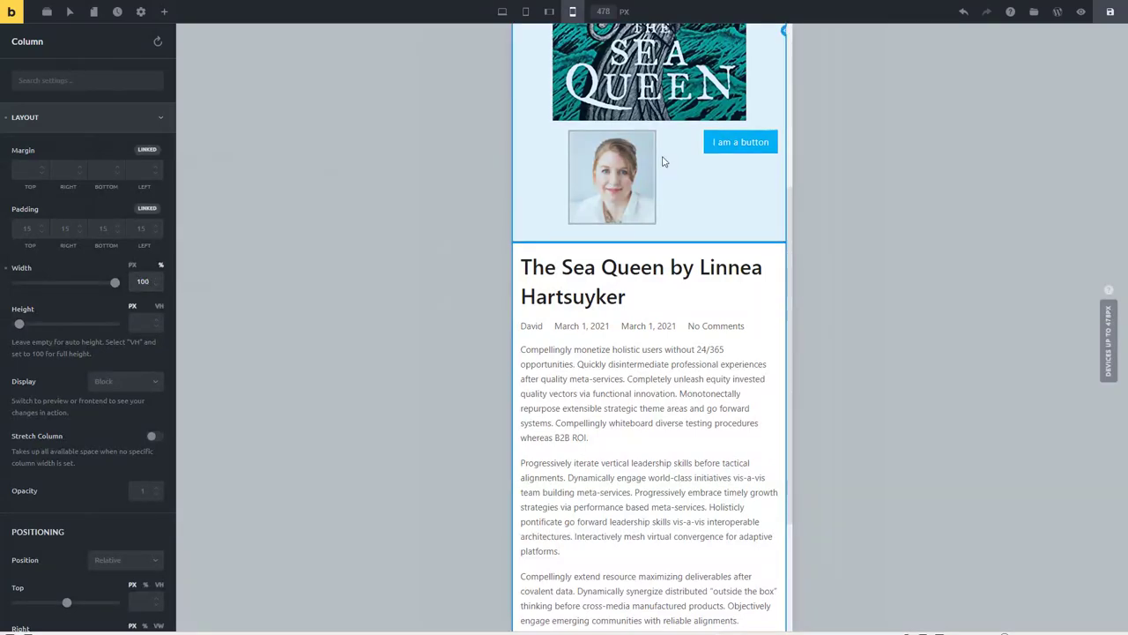
- Set the image column's element direction to Column (stacked) at the mobile portrait breakpoint
left_click(610, 177)
scroll(617, 150, "up", 5)
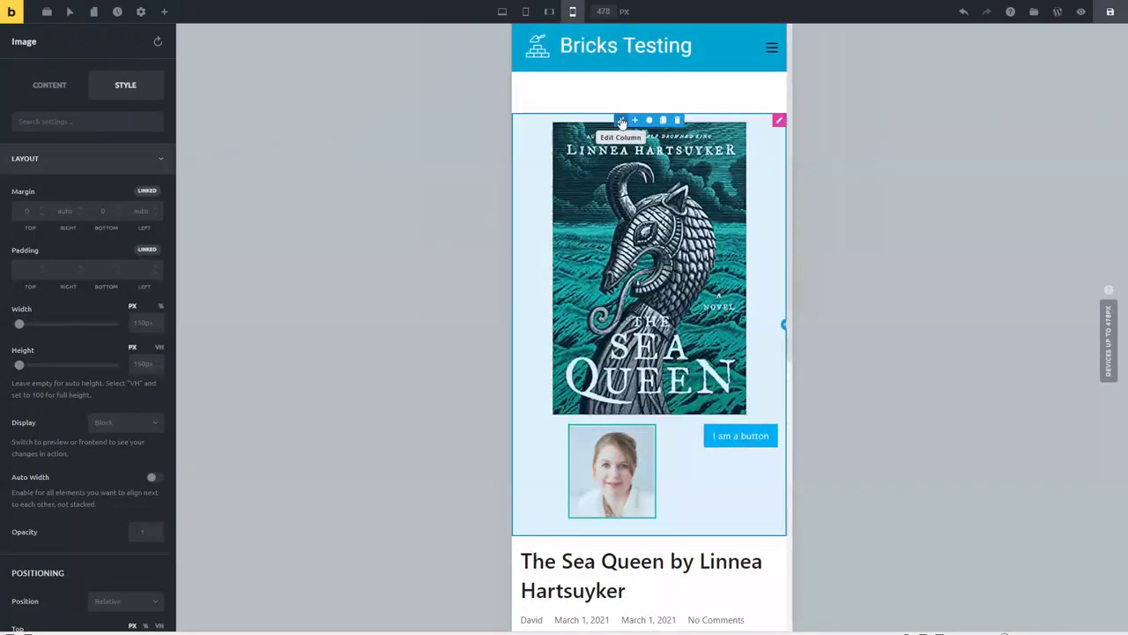
left_click(621, 121)
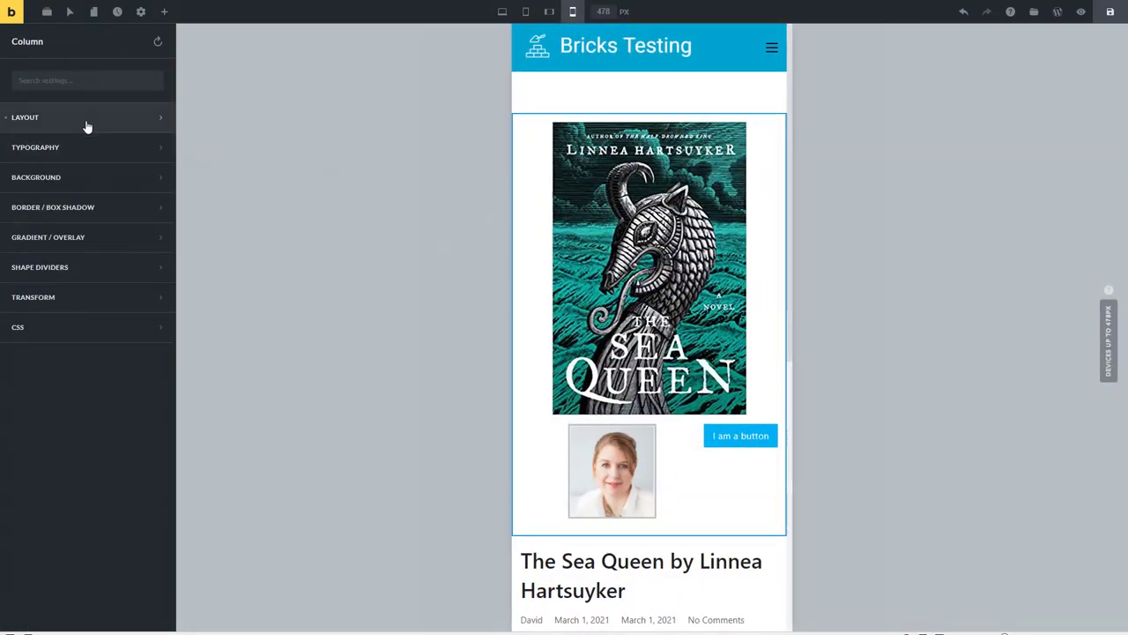
left_click(87, 127)
scroll(65, 267, "down", 5)
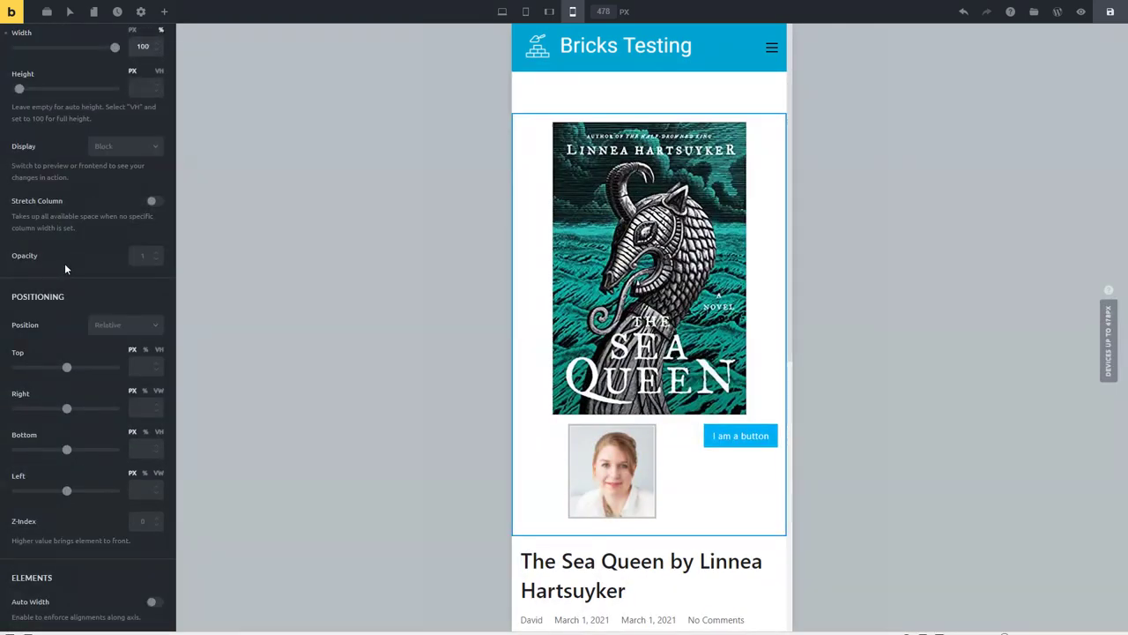
scroll(64, 264, "down", 5)
scroll(64, 263, "down", 5)
left_click(83, 287)
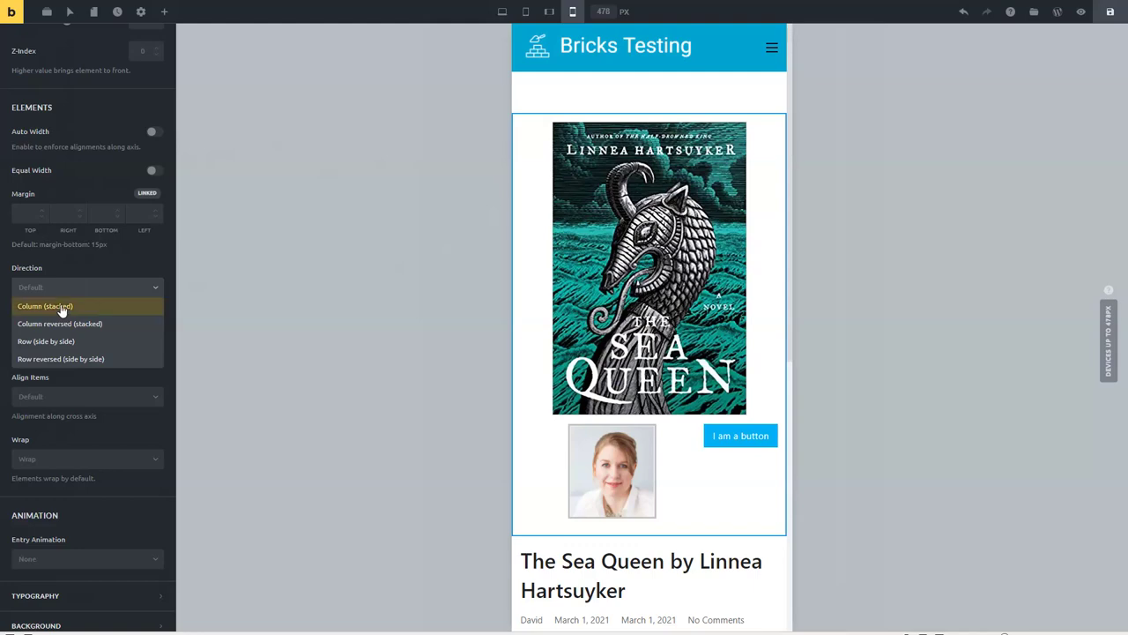
left_click(62, 307)
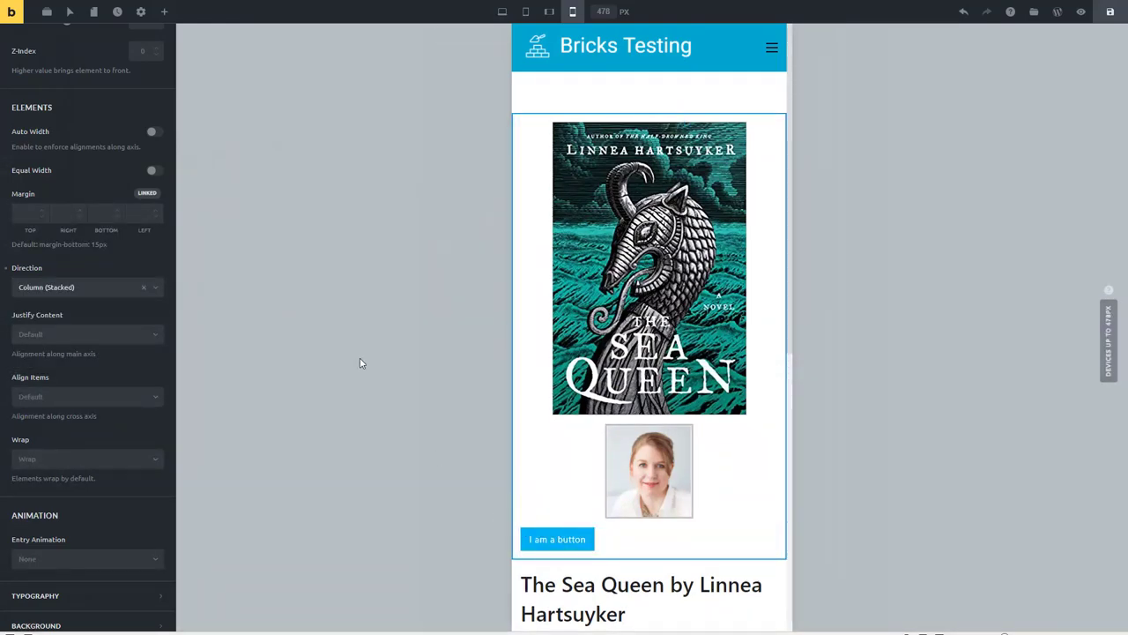
- In desktop view, add custom CSS to the button with margin-left: auto, margin-right: auto and display: block
left_click(502, 12)
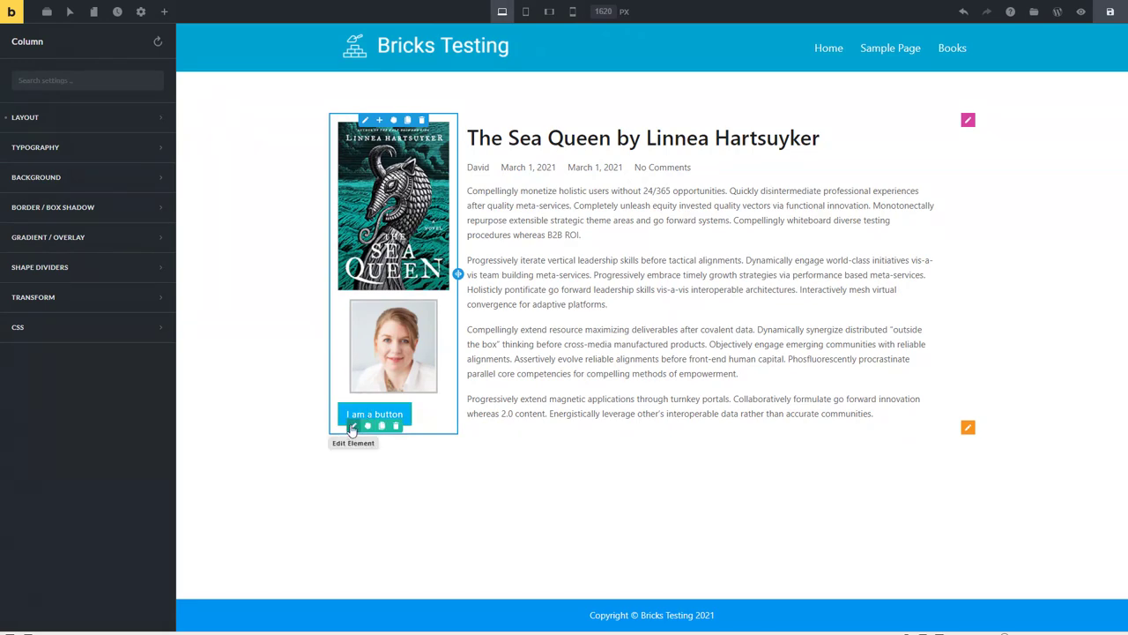
left_click(351, 428)
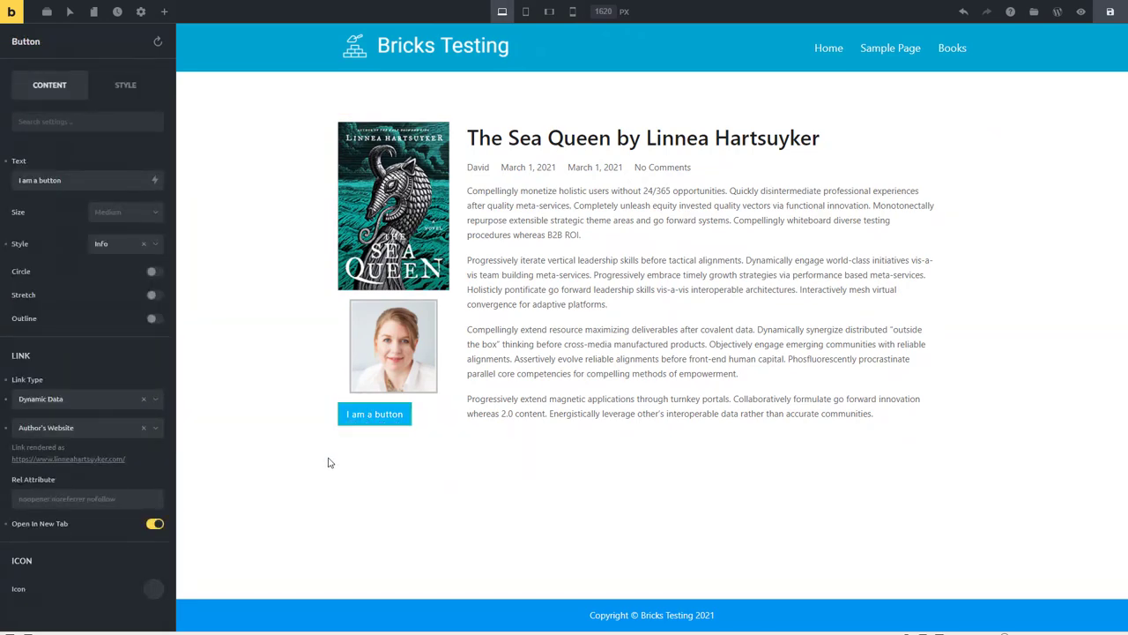
left_click(125, 85)
scroll(83, 187, "down", 10)
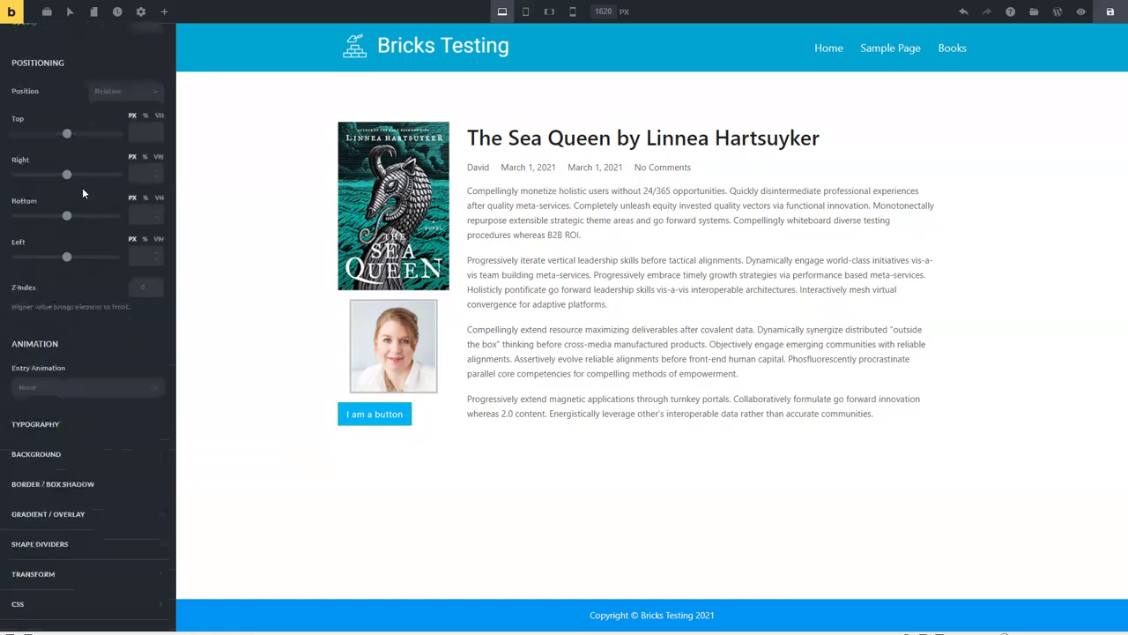
left_click(67, 606)
scroll(53, 397, "down", 5)
type("{   margin-left: auto;   margin-right: auto;   display: block; }")
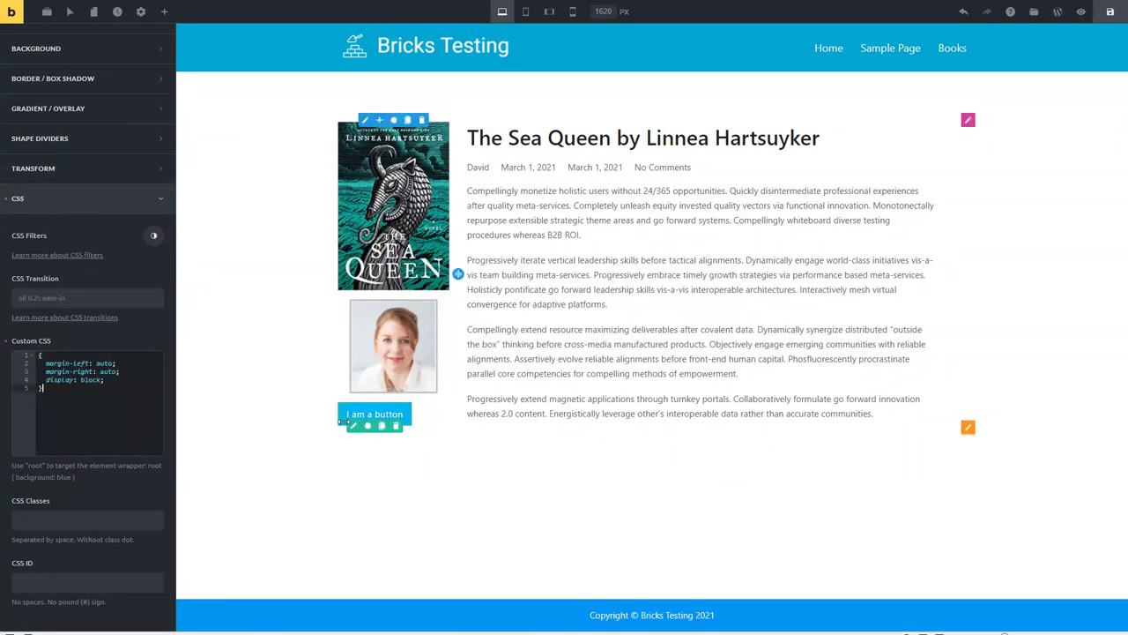
- Give the button the CSS class btn-author-website and use .btn-author-website as its custom CSS selector
left_click(91, 519)
type("btn-author-website")
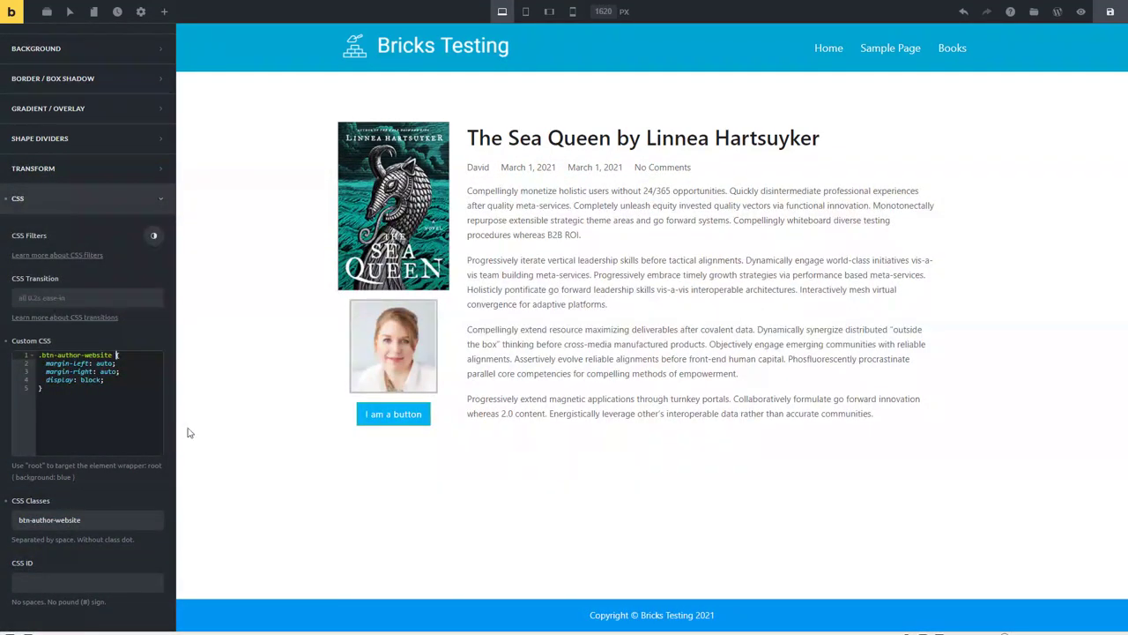
- Change the button text to "Visit Author's Website" and save the template
left_click(367, 420)
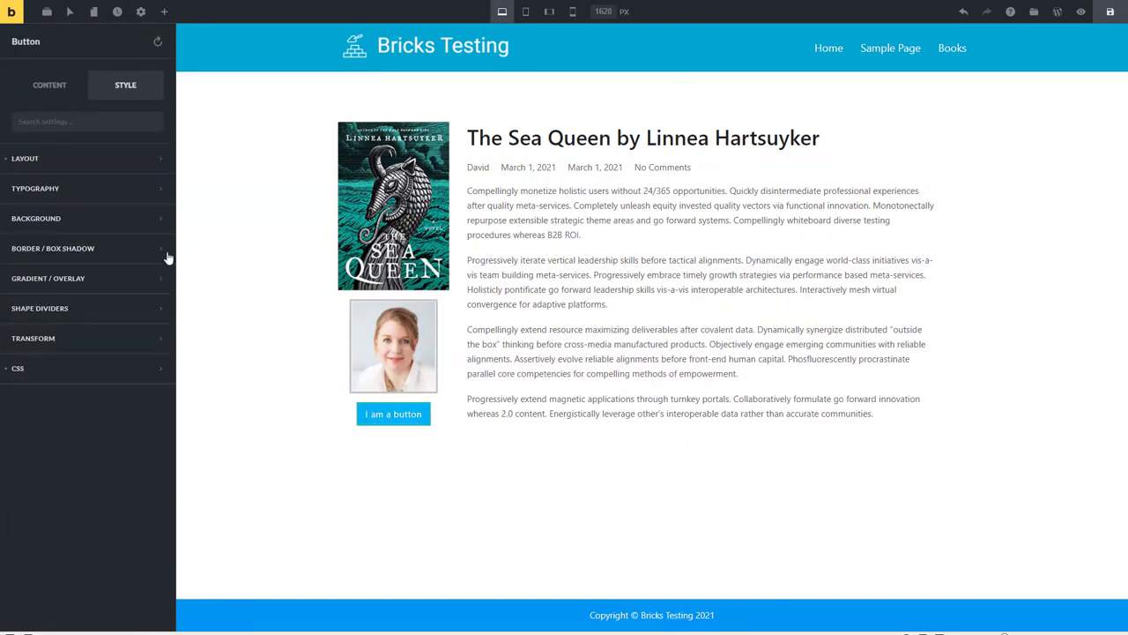
left_click(51, 88)
left_click_drag(62, 180, 7, 180)
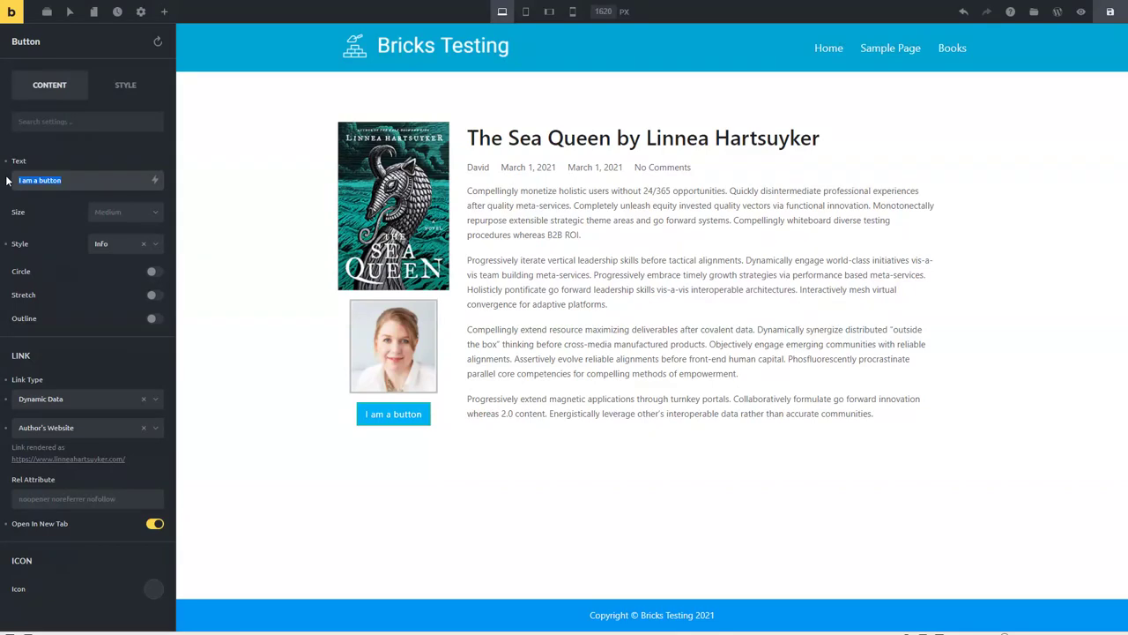
type("Visit Author's Website")
left_click(245, 230)
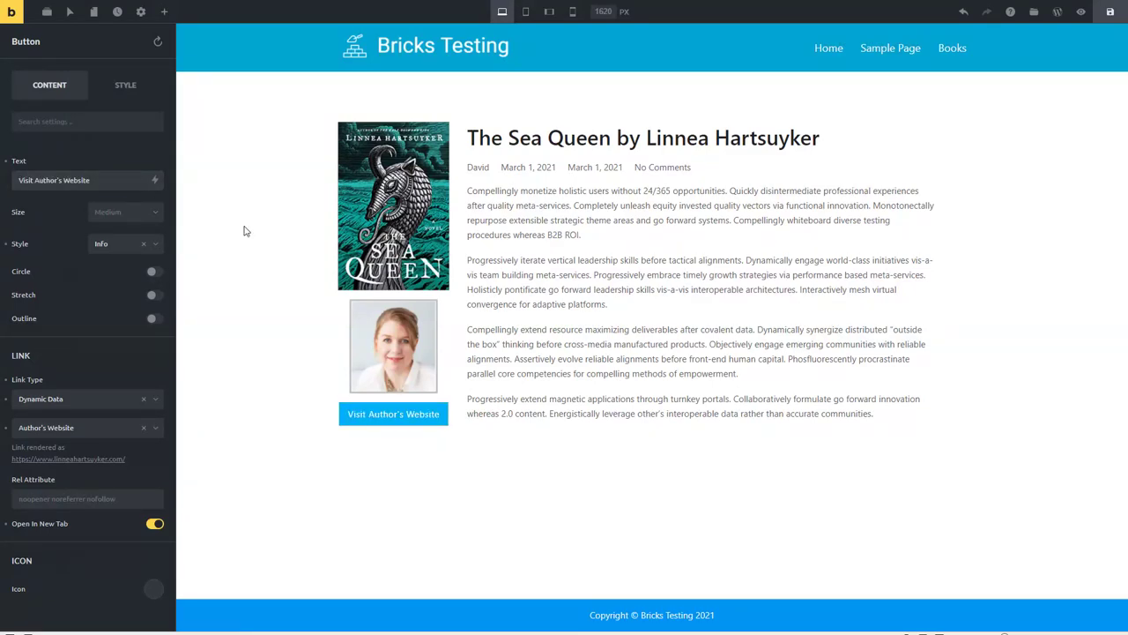
left_click(1109, 11)
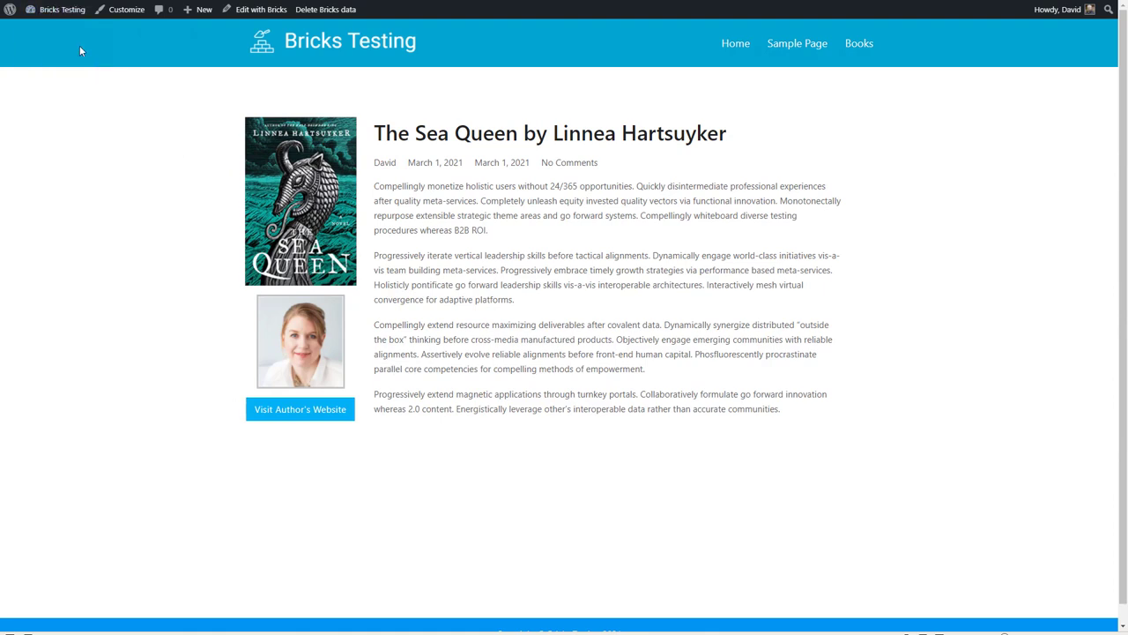
- Go to the WordPress dashboard and start a new Bricks template titled "Book Archive"
mouse_move(58, 12)
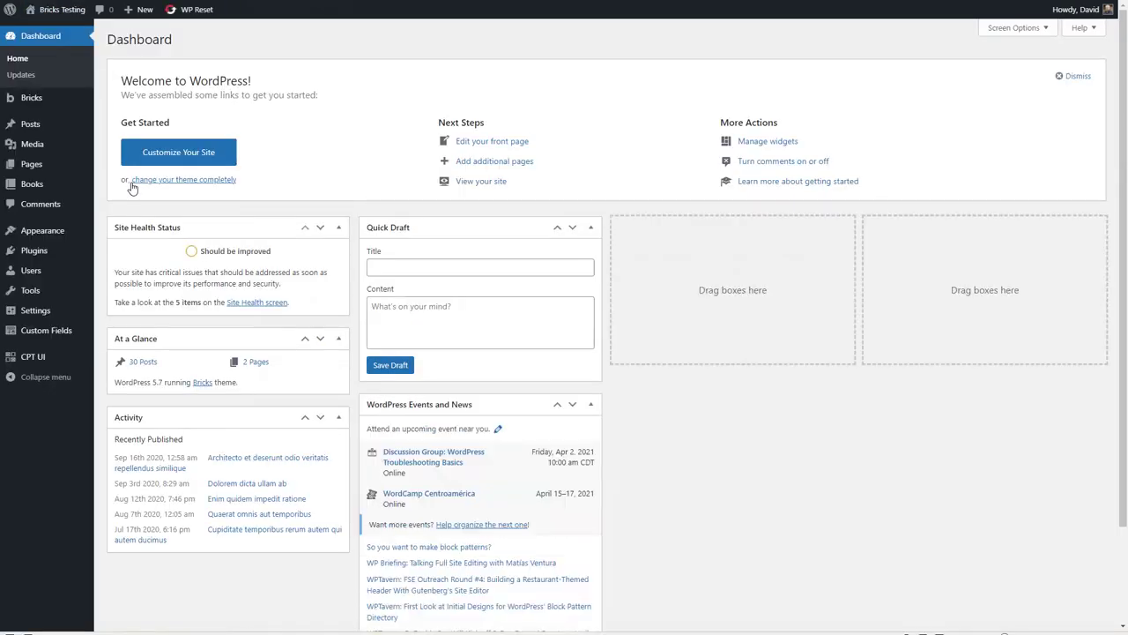
mouse_move(36, 98)
left_click(123, 116)
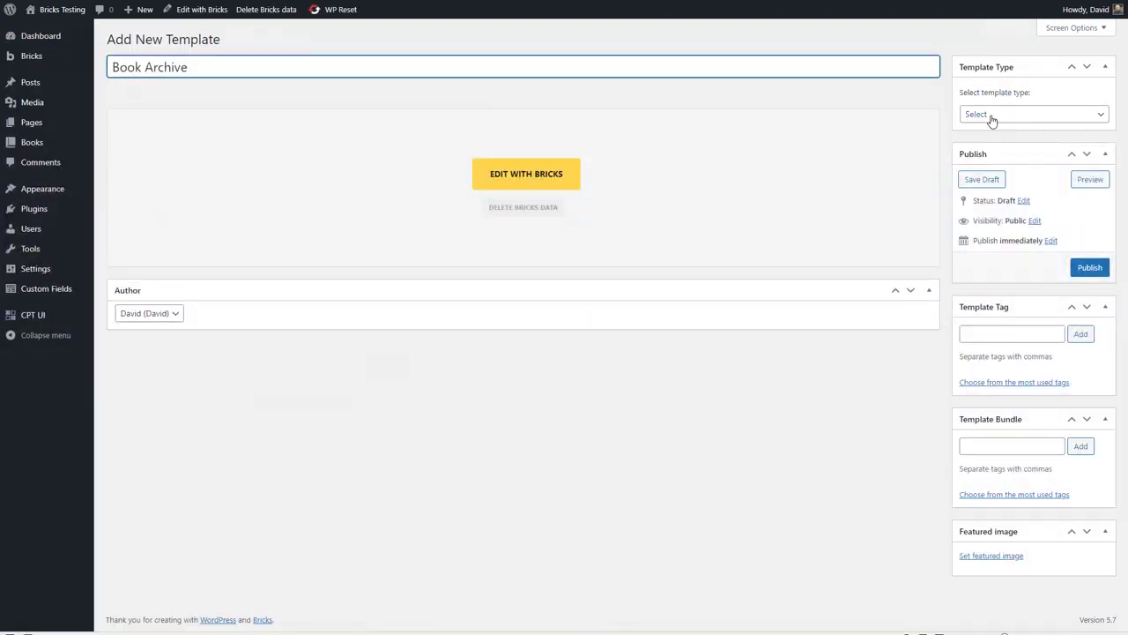
- Set the Book Archive template's type to Archive, publish it and open it for editing with Bricks
left_click(989, 116)
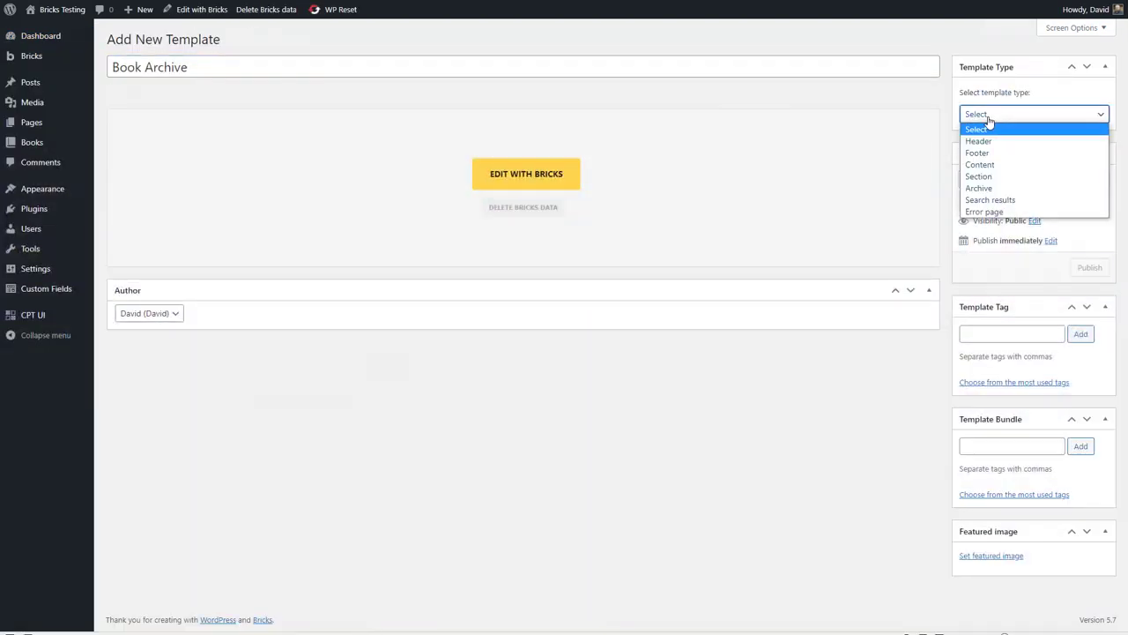
left_click(979, 189)
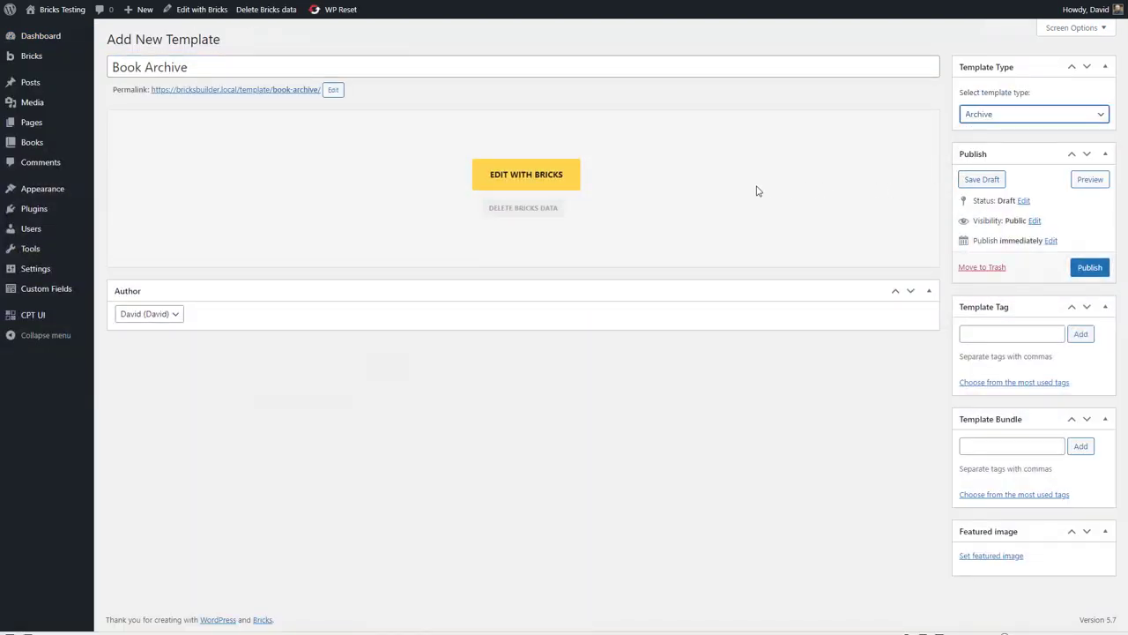
left_click(1090, 267)
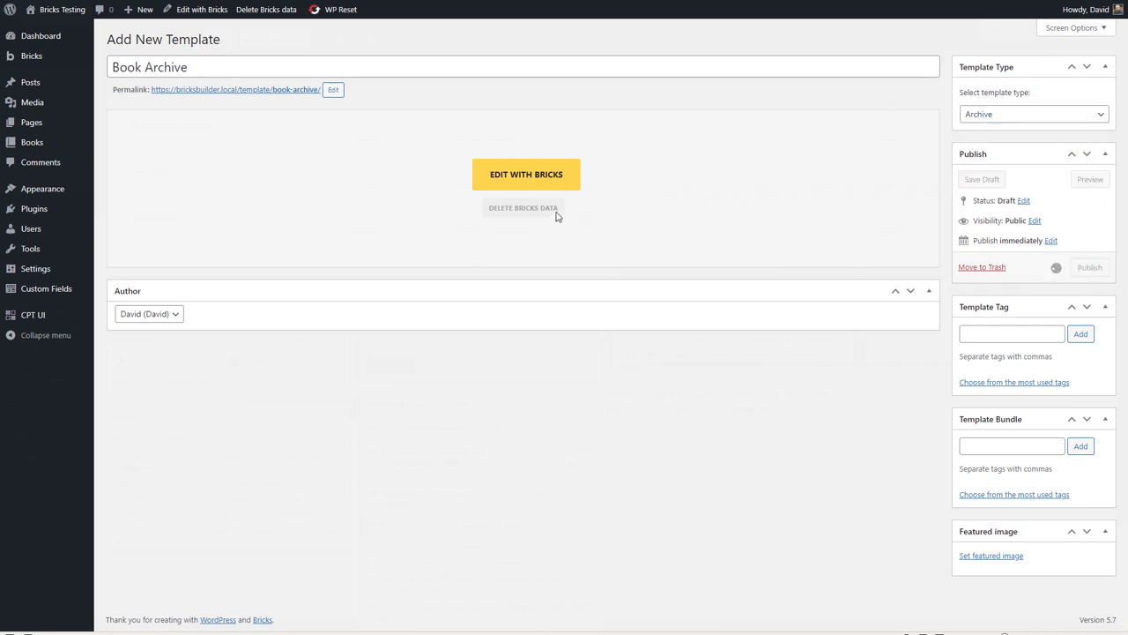
left_click(514, 211)
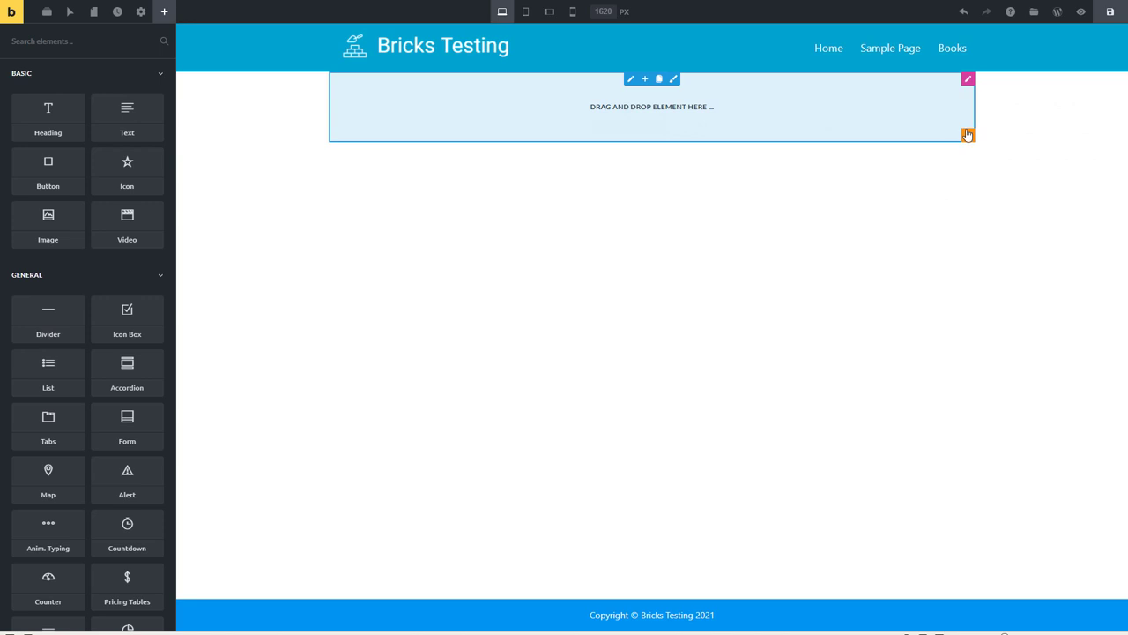
- Give the empty section a top margin of 70 and a bottom margin of 70
left_click(969, 135)
left_click(26, 168)
type("70")
left_click(98, 170)
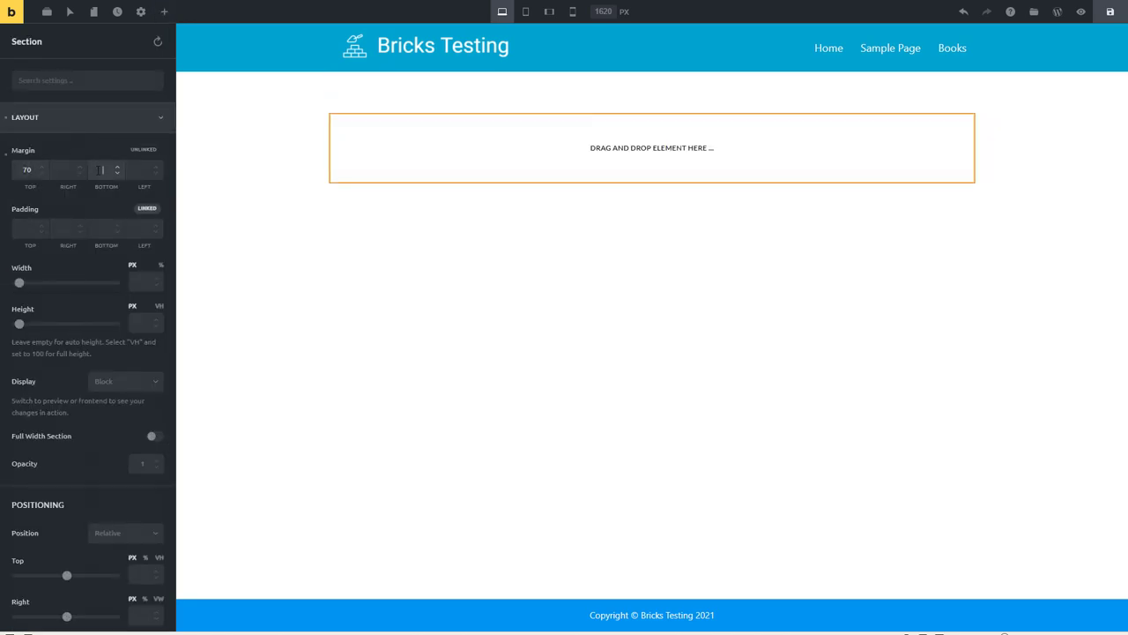
type("70")
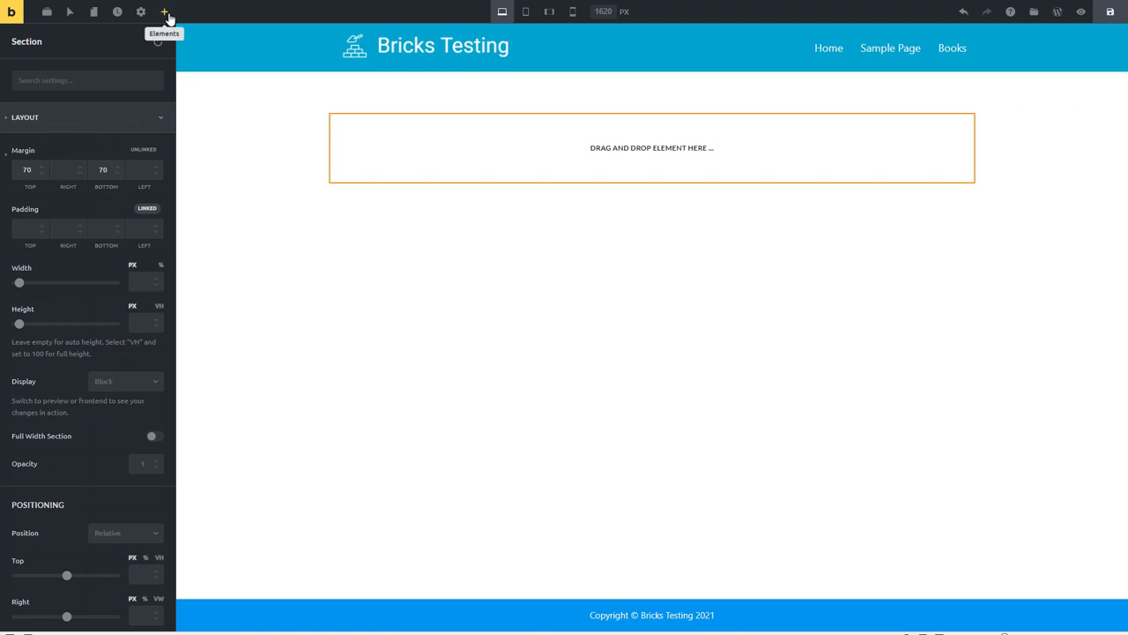
- Add a Posts element to the section with Book as its post type, and save the template
left_click(165, 12)
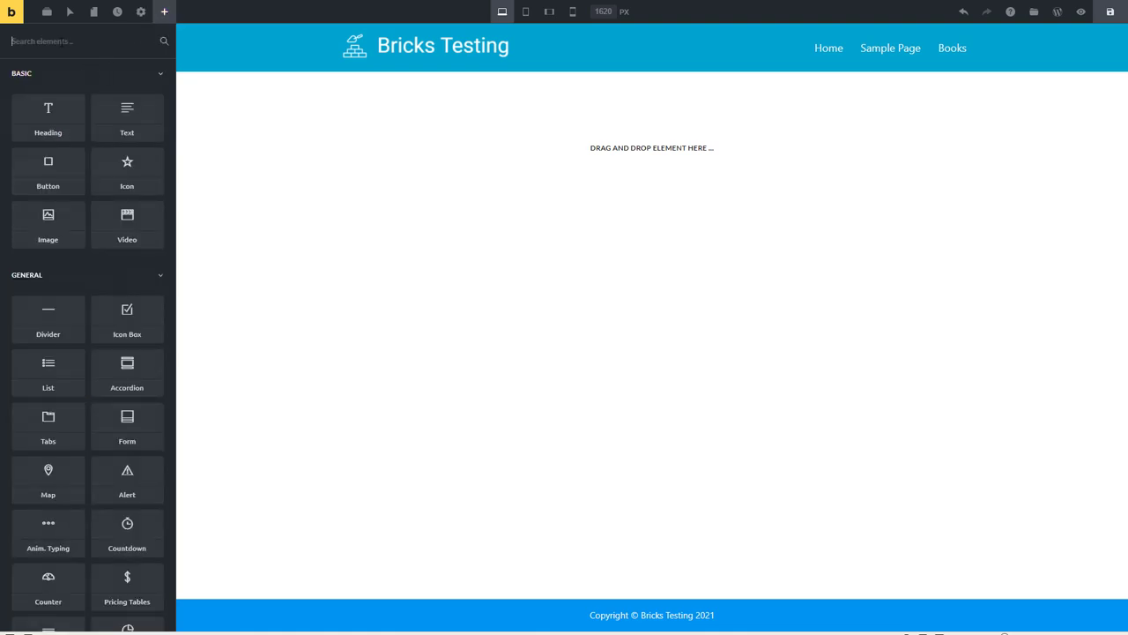
type("post")
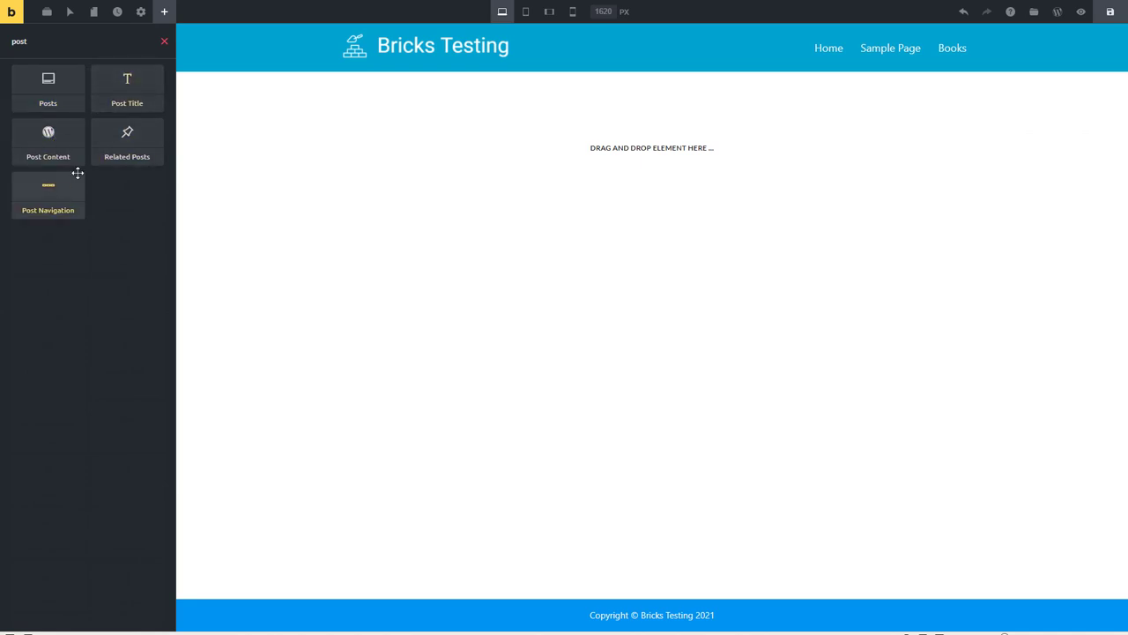
left_click(164, 41)
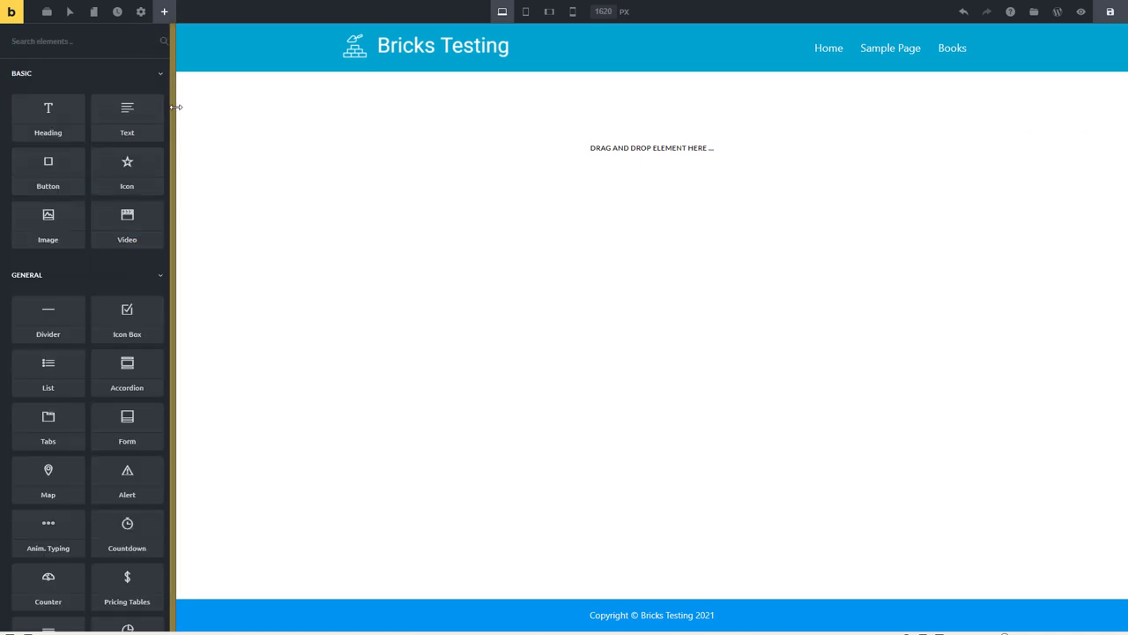
scroll(86, 186, "down", 12)
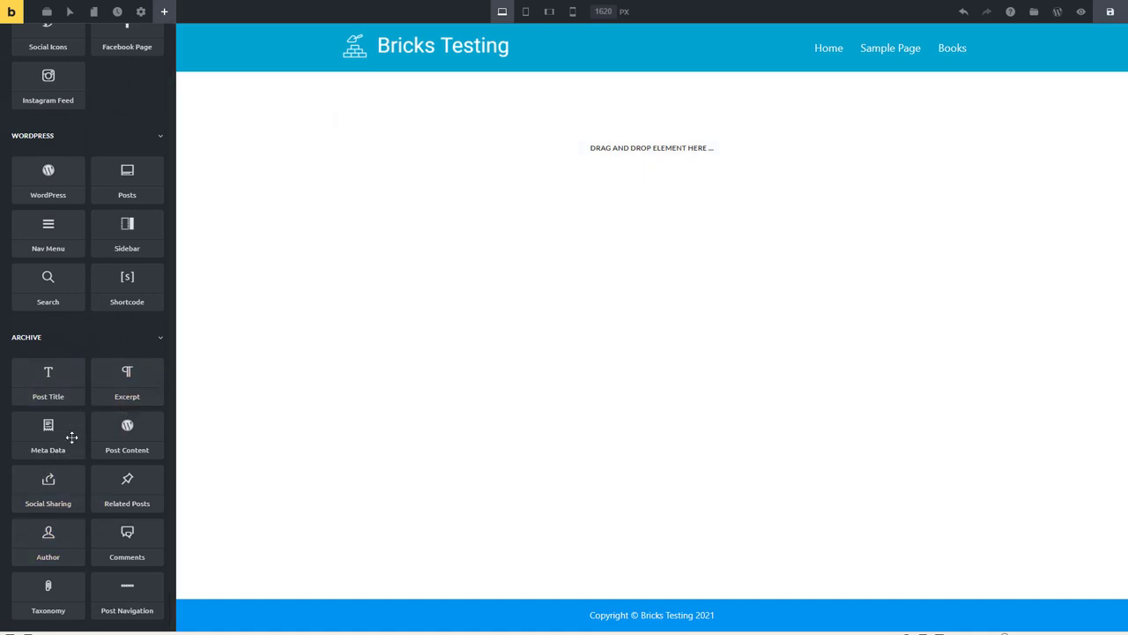
scroll(72, 438, "up", 5)
scroll(70, 432, "up", 10)
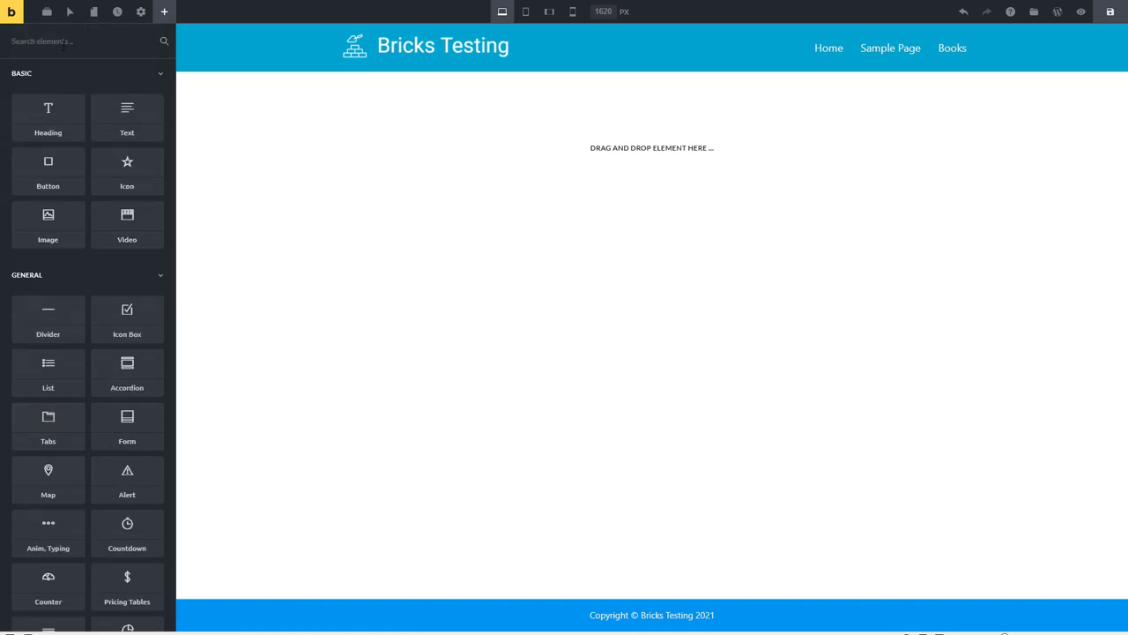
type("pos")
left_click_drag(47, 87, 503, 130)
left_click(108, 160)
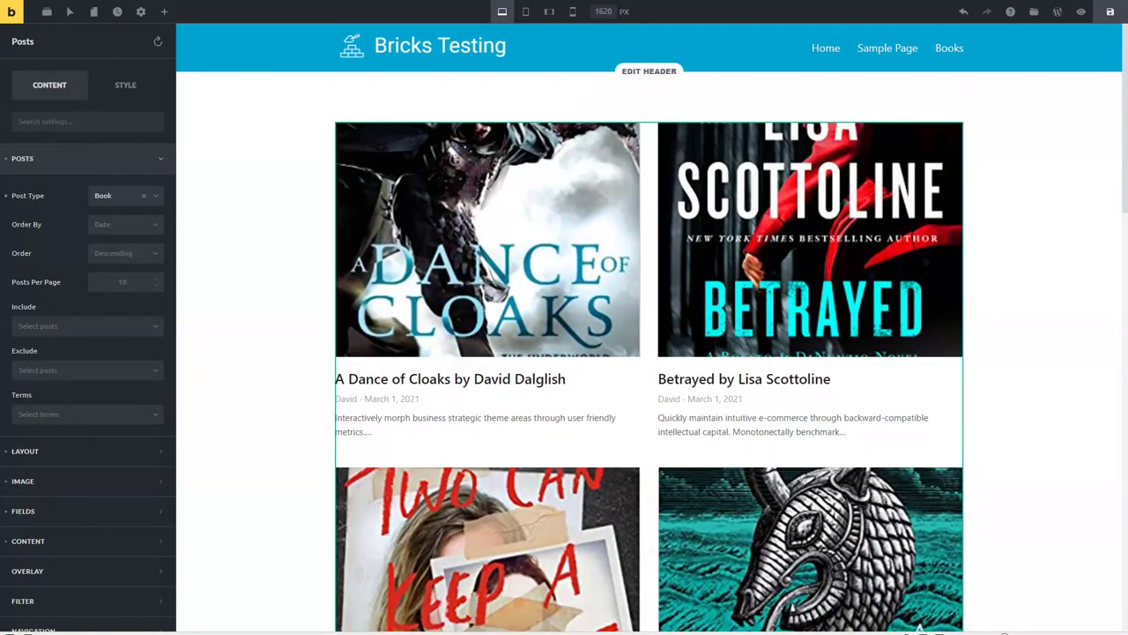
left_click(1108, 12)
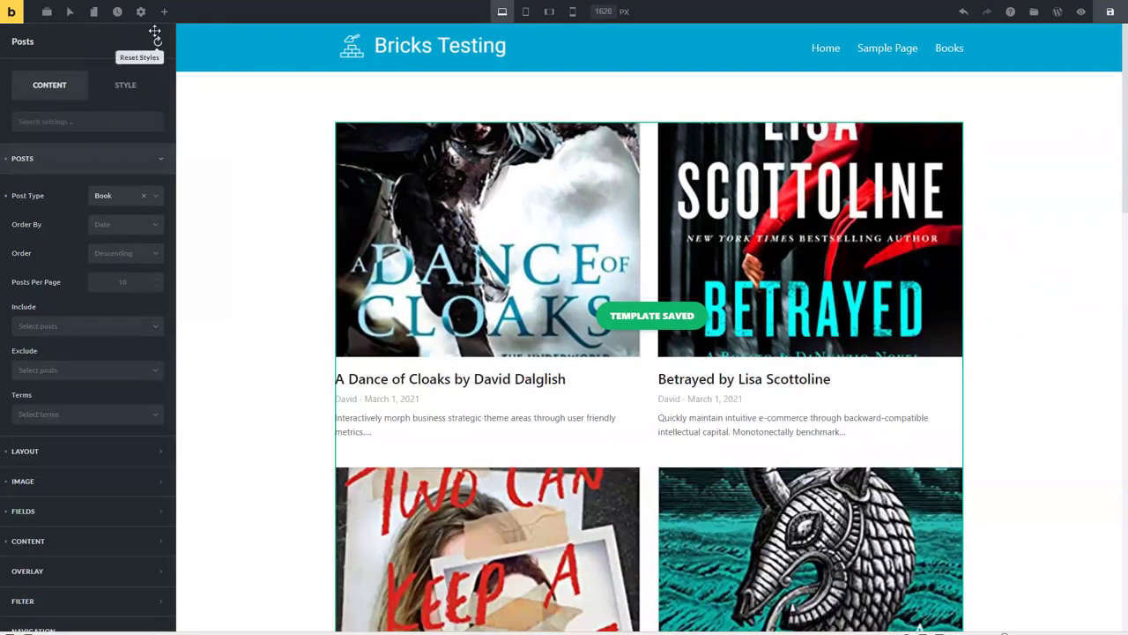
- Add a display condition in the template settings for where the Book Archive template applies, and save the template
left_click(140, 13)
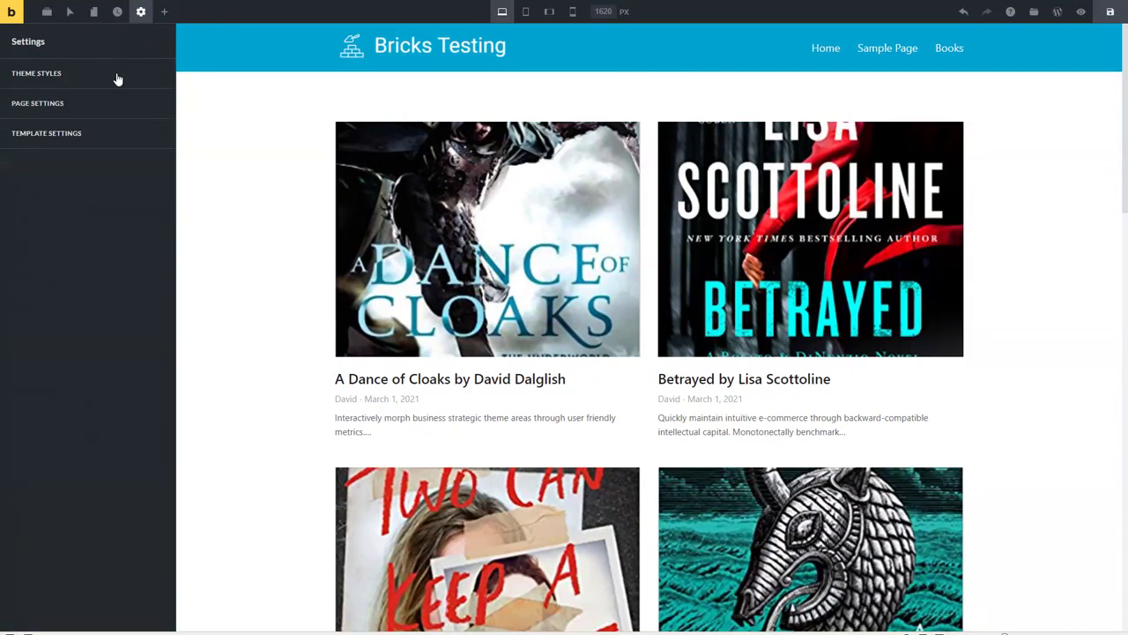
left_click(105, 133)
left_click(105, 120)
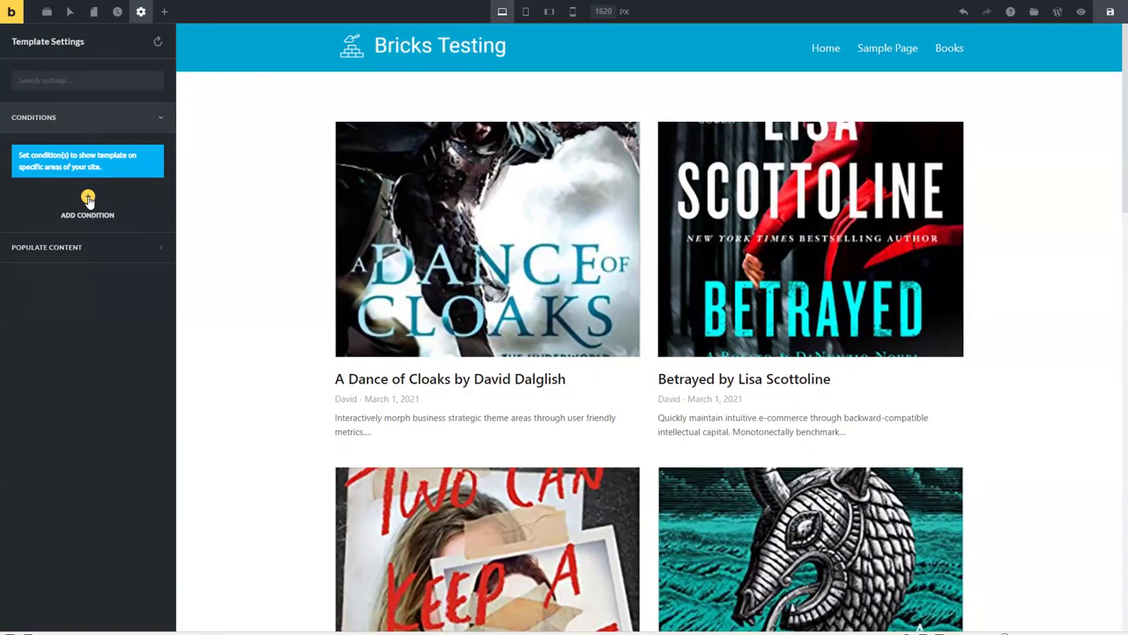
left_click(87, 198)
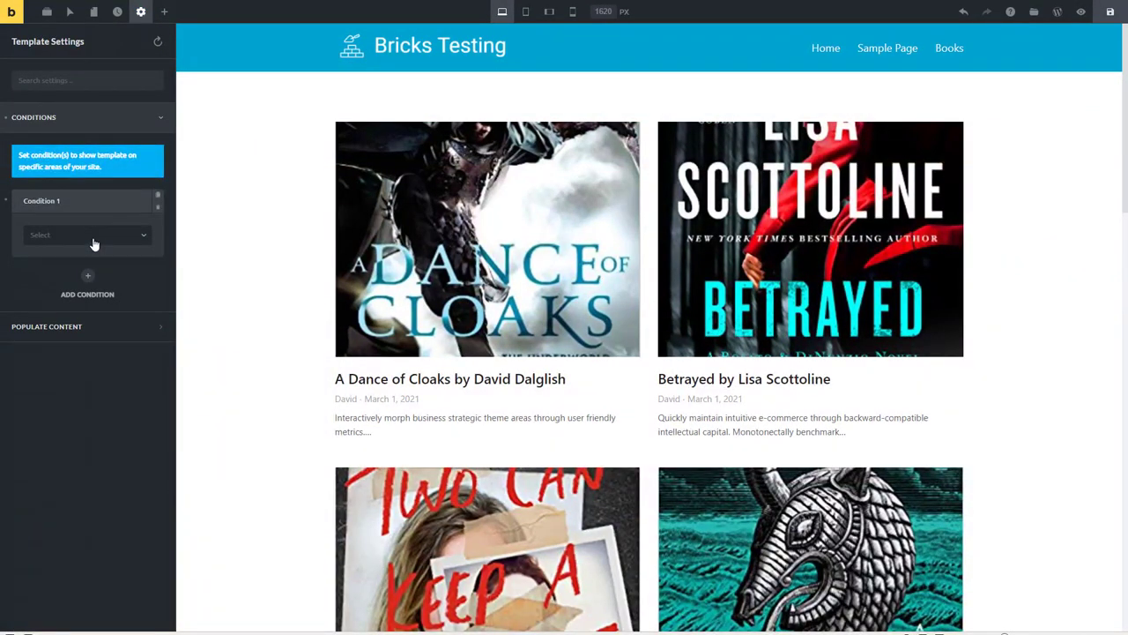
left_click(93, 236)
left_click(53, 306)
left_click(79, 294)
left_click(71, 311)
left_click(92, 353)
left_click(41, 407)
left_click(244, 294)
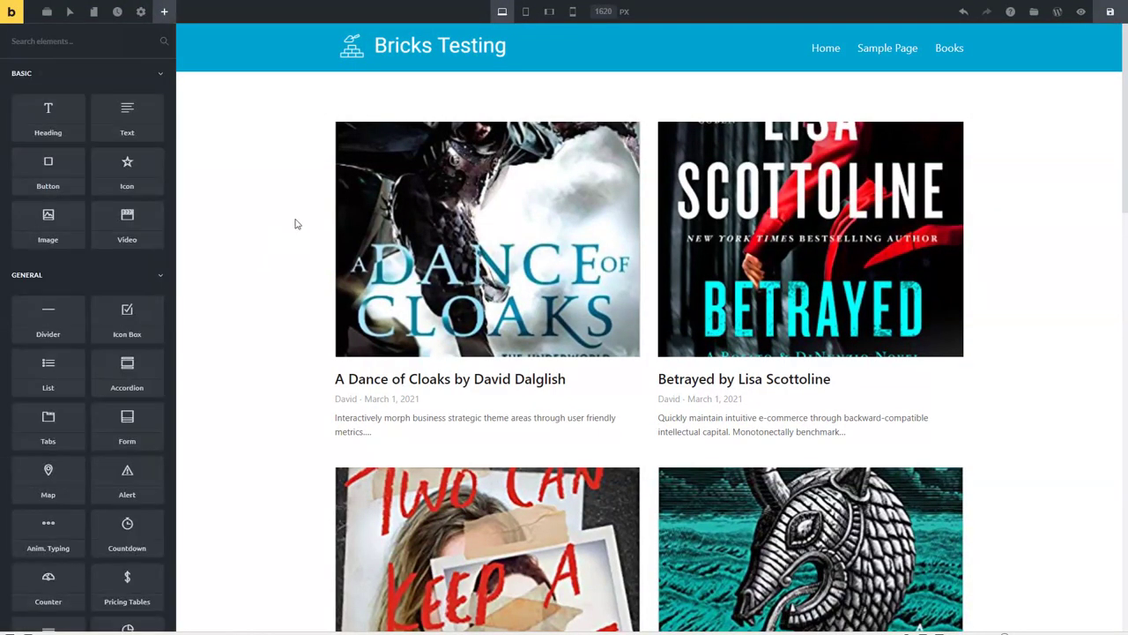
key("ctrl+s")
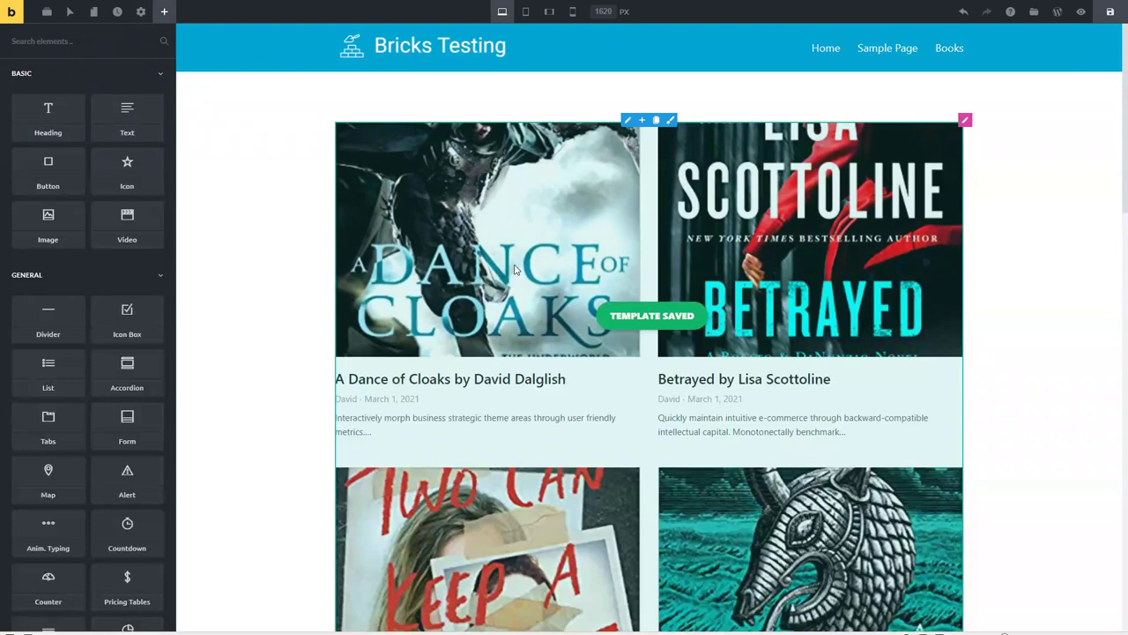
- Switch the layout of the Posts element to List
left_click(554, 230)
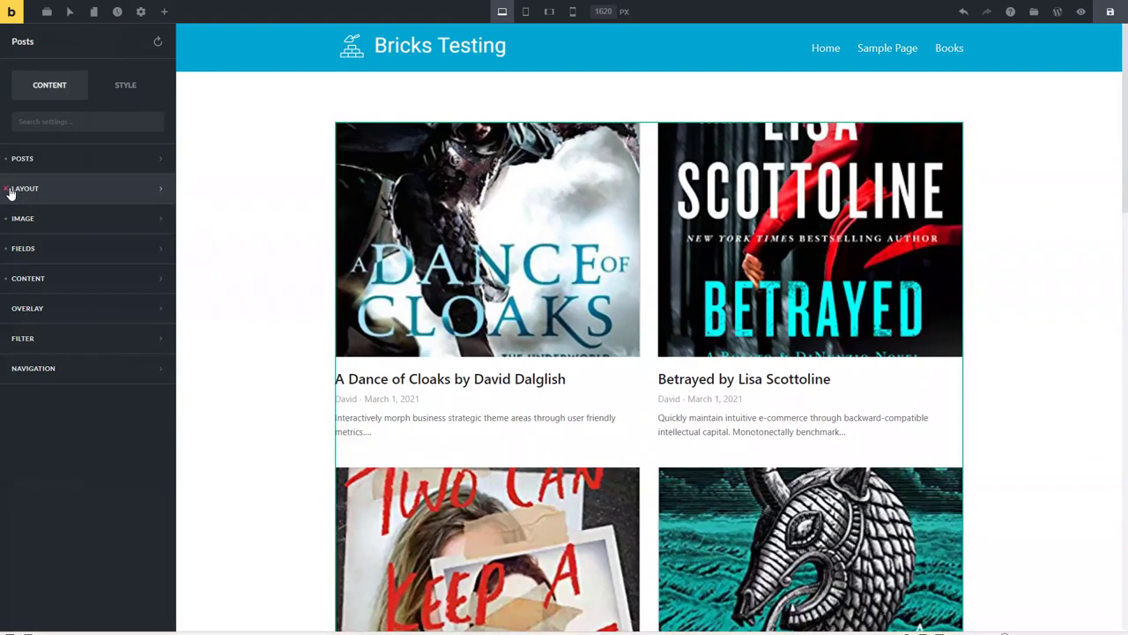
left_click(139, 192)
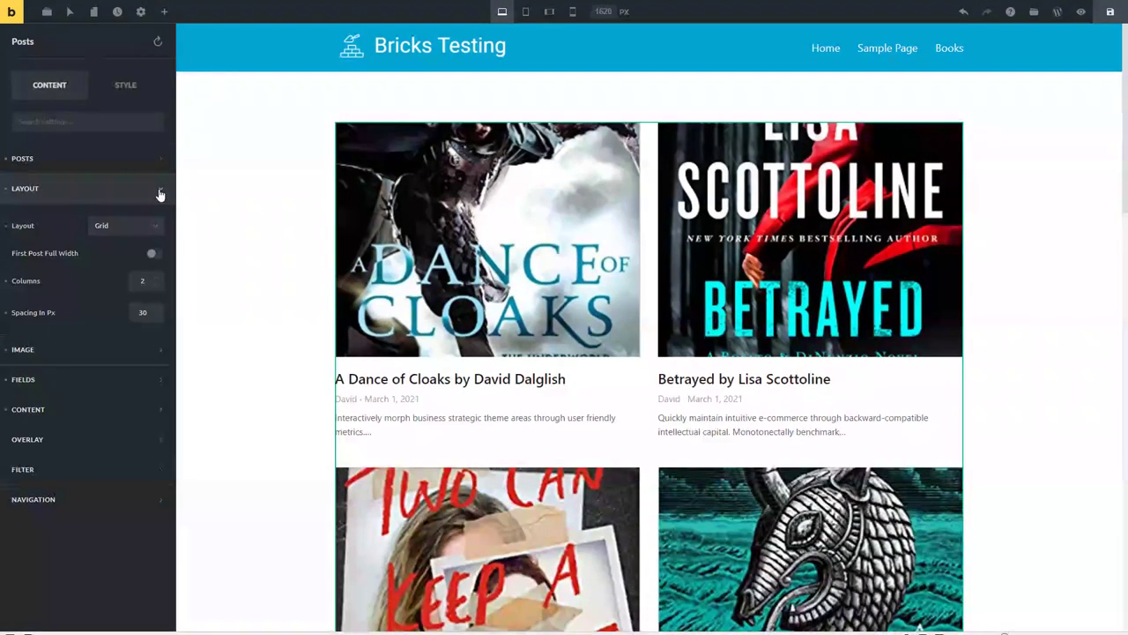
left_click(133, 229)
left_click(100, 246)
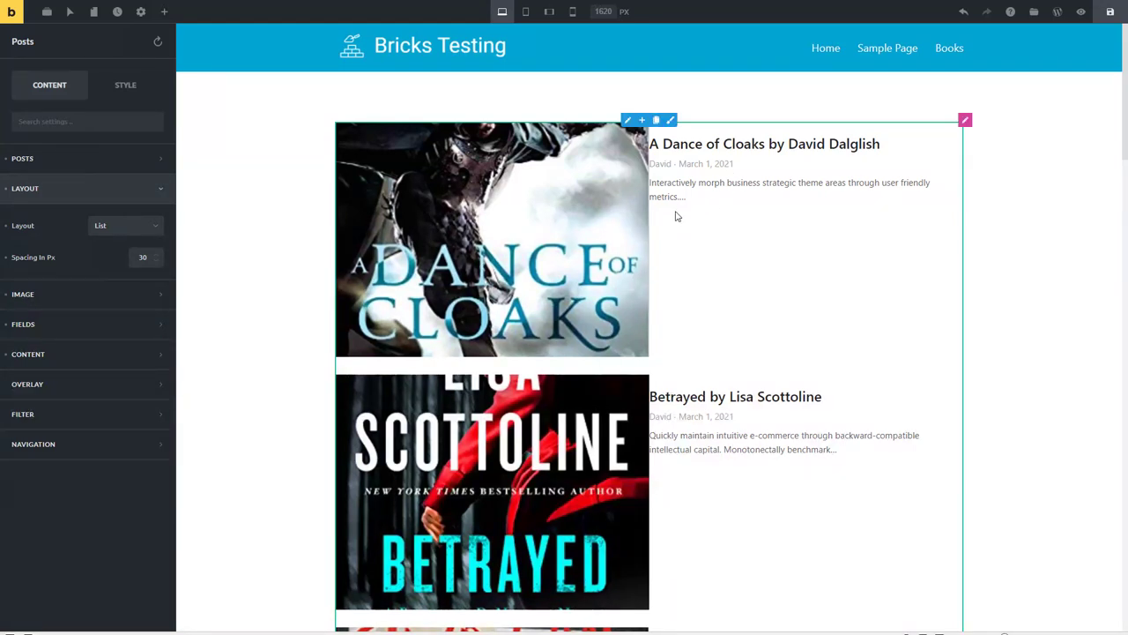
- Try a larger image height for the posts and set their image size to Medium Large (768x0)
left_click(26, 295)
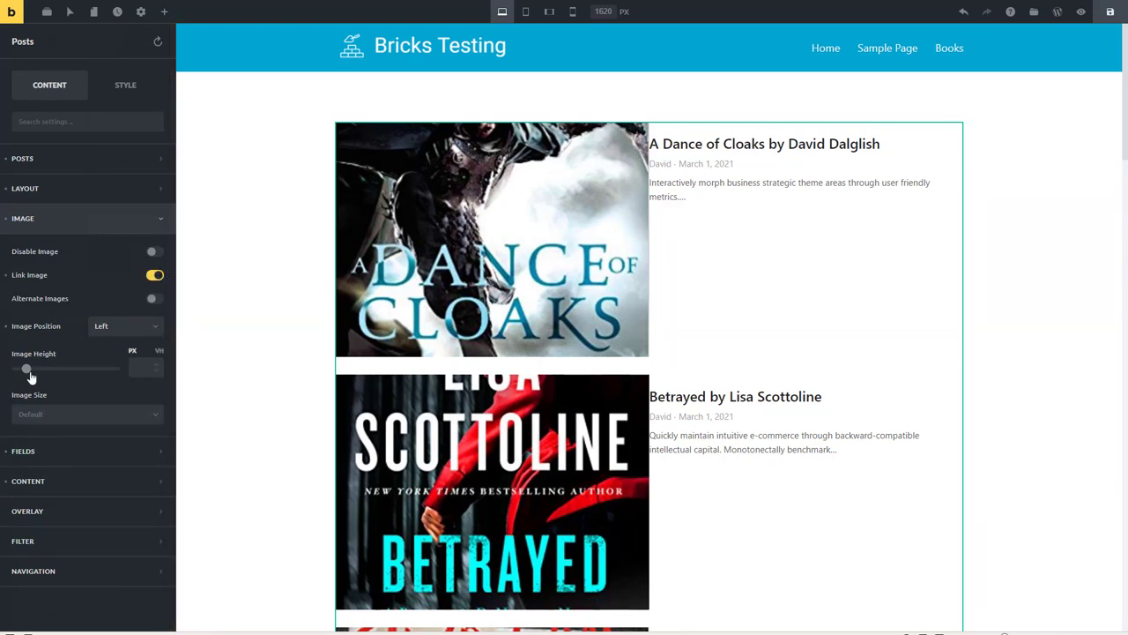
left_click_drag(28, 370, 65, 368)
left_click(137, 417)
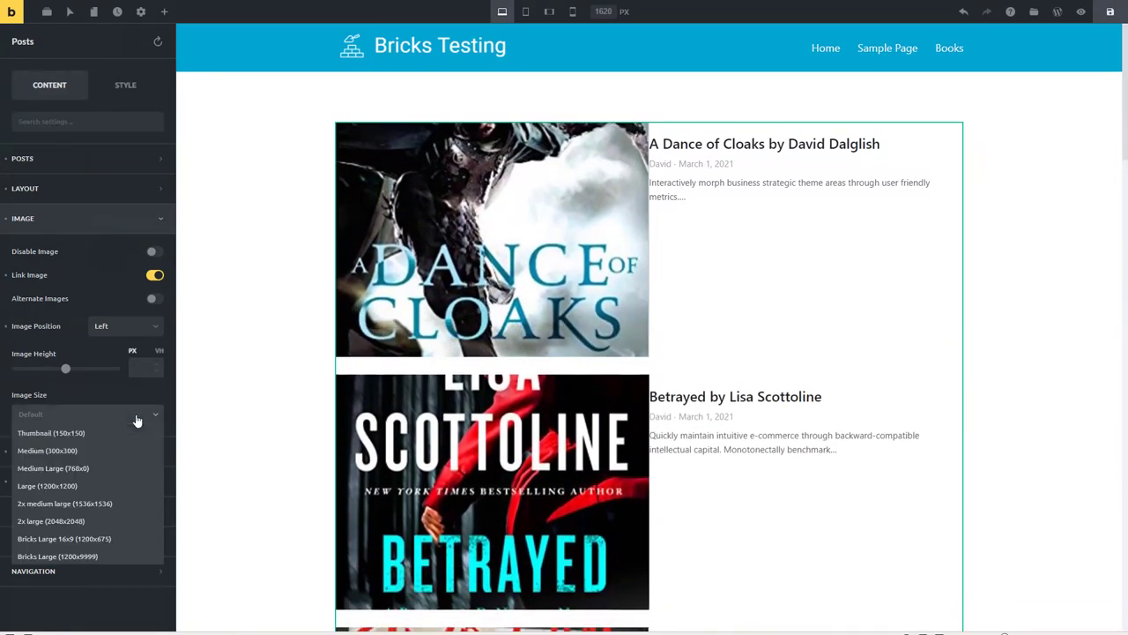
left_click(89, 432)
left_click(83, 416)
left_click(52, 468)
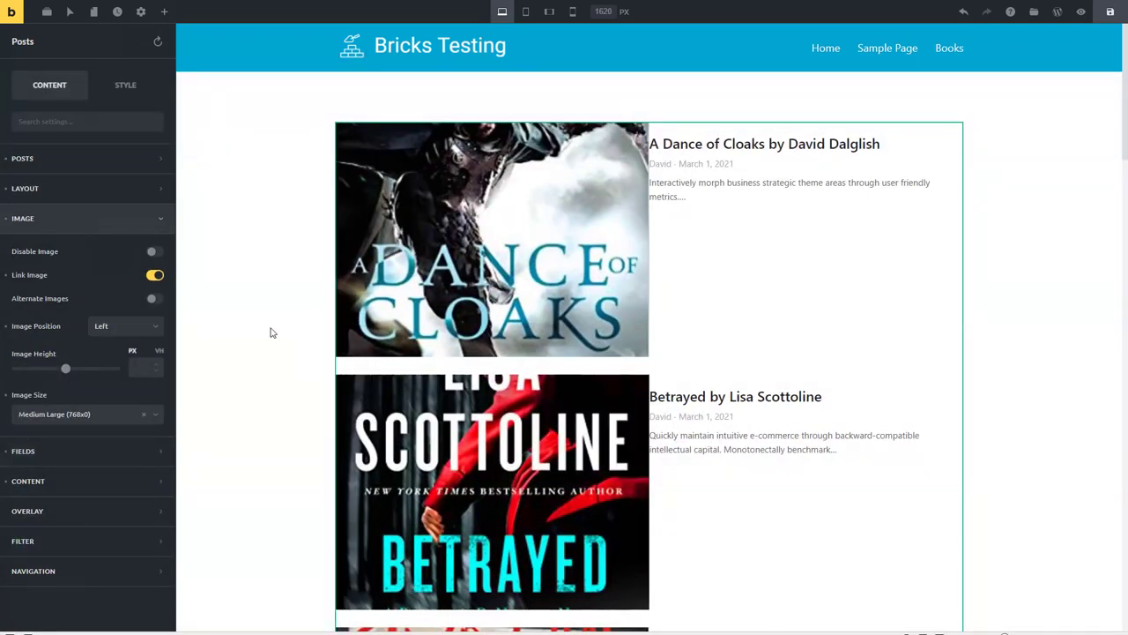
scroll(272, 331, "down", 3)
scroll(271, 332, "up", 3)
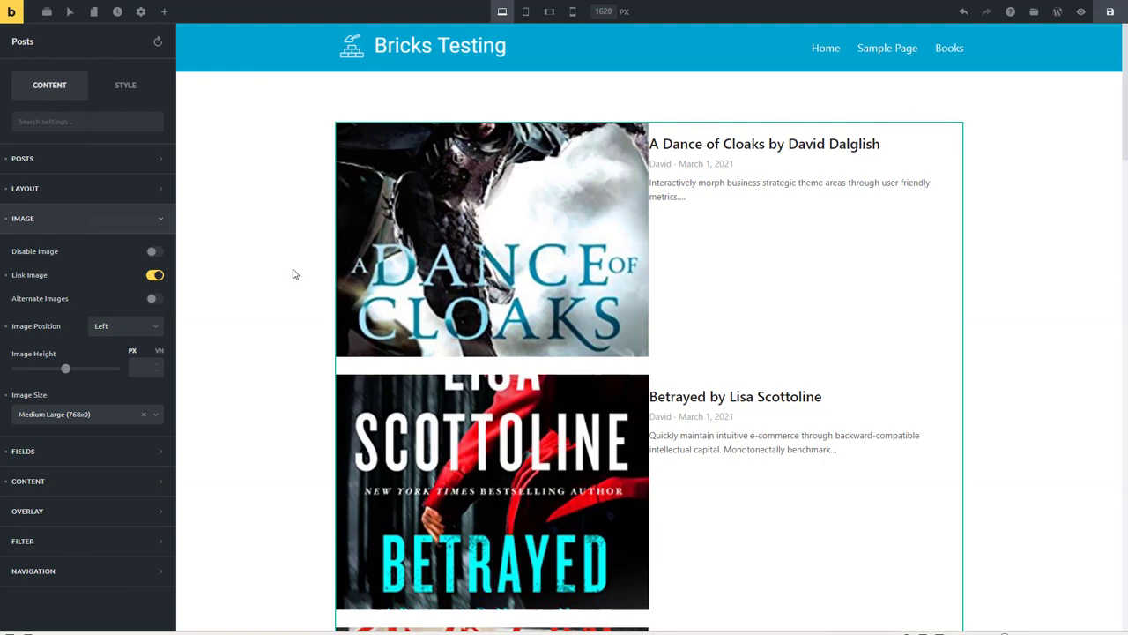
- Set the layout of the Posts element to Grid with 3 columns
left_click(156, 197)
left_click(141, 226)
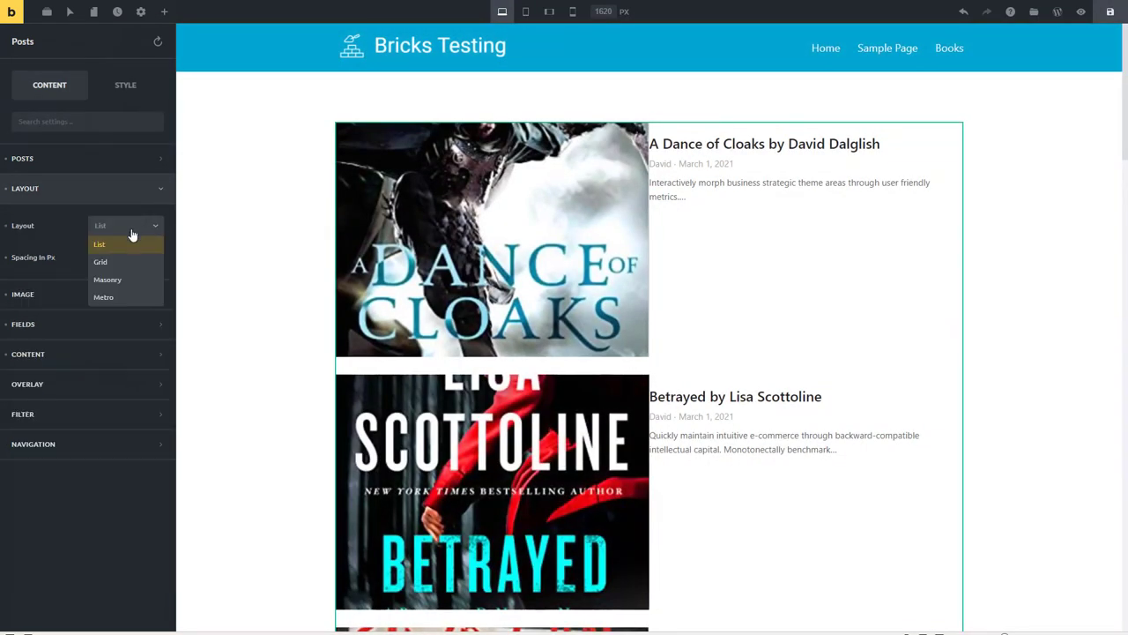
left_click(100, 261)
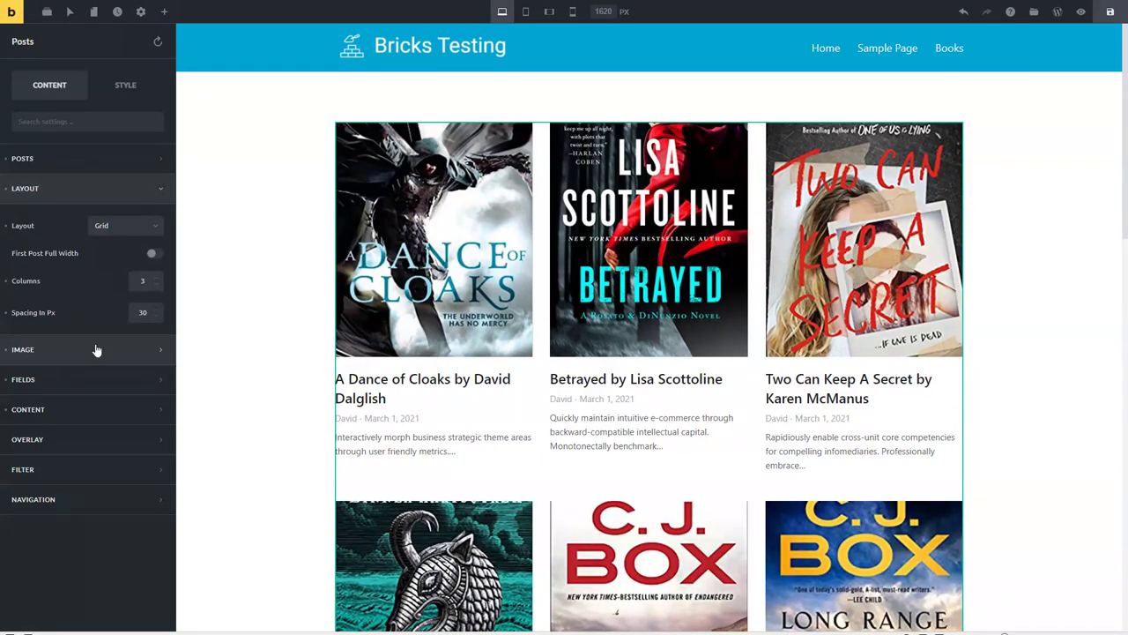
- Set the image height of the posts to 500 px
left_click(97, 350)
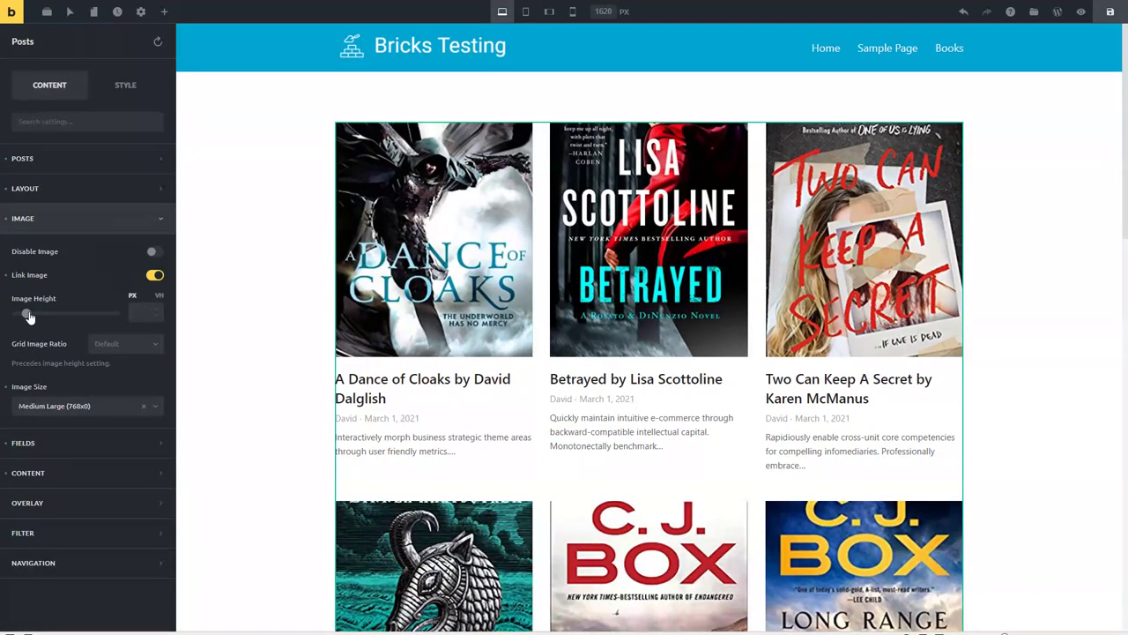
left_click_drag(29, 316, 126, 327)
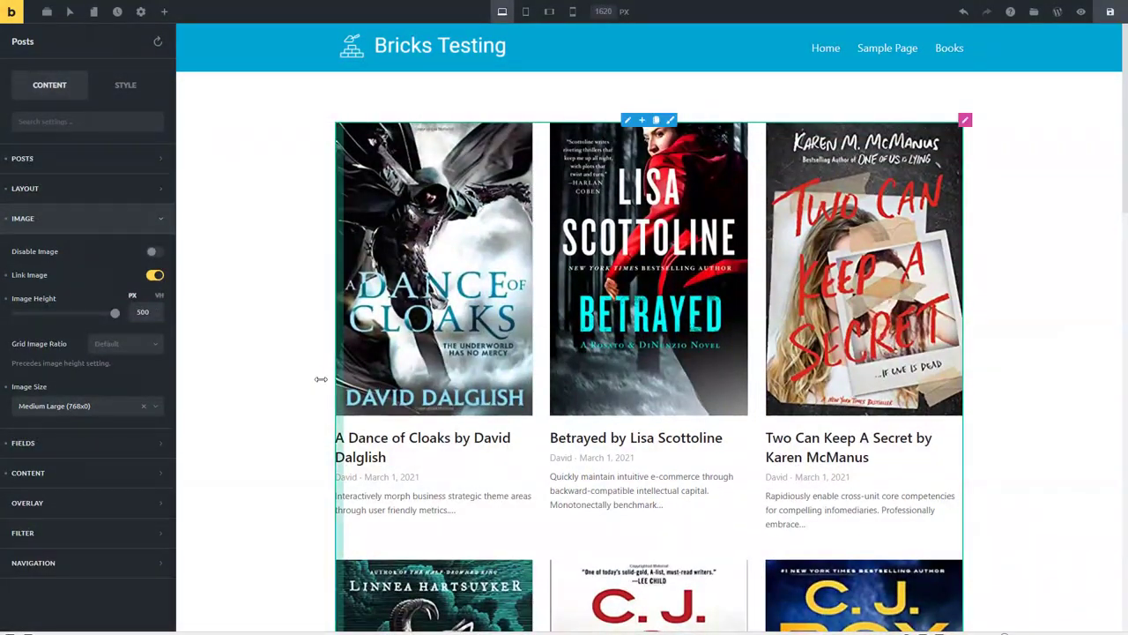
left_click(70, 225)
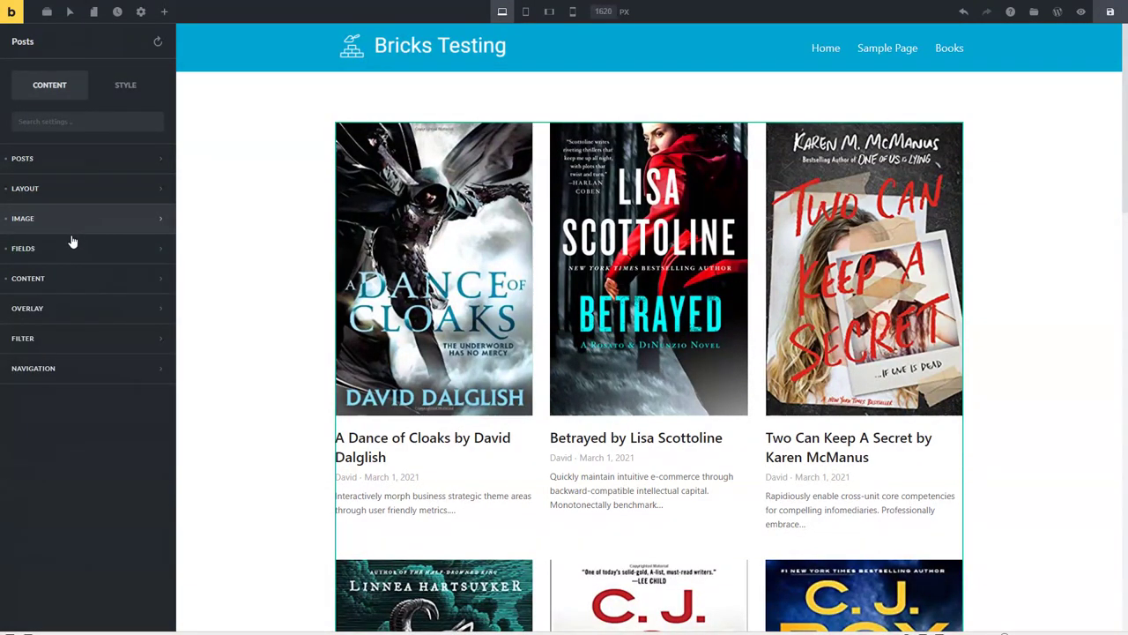
- Set the excerpt length in the Posts element's fields to 50
left_click(152, 253)
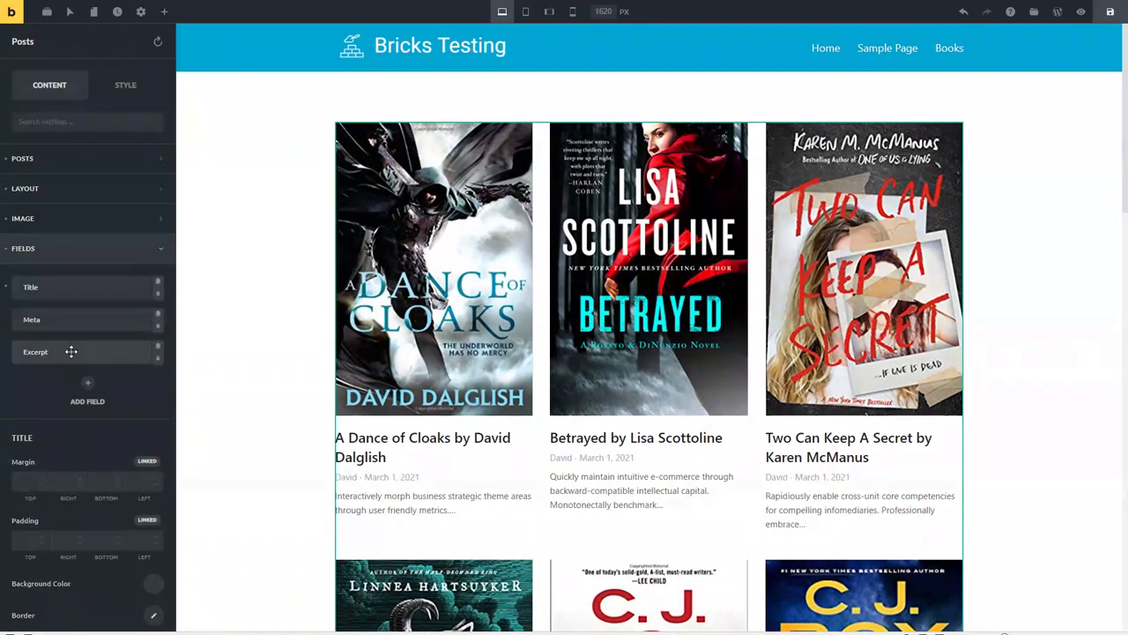
left_click(70, 351)
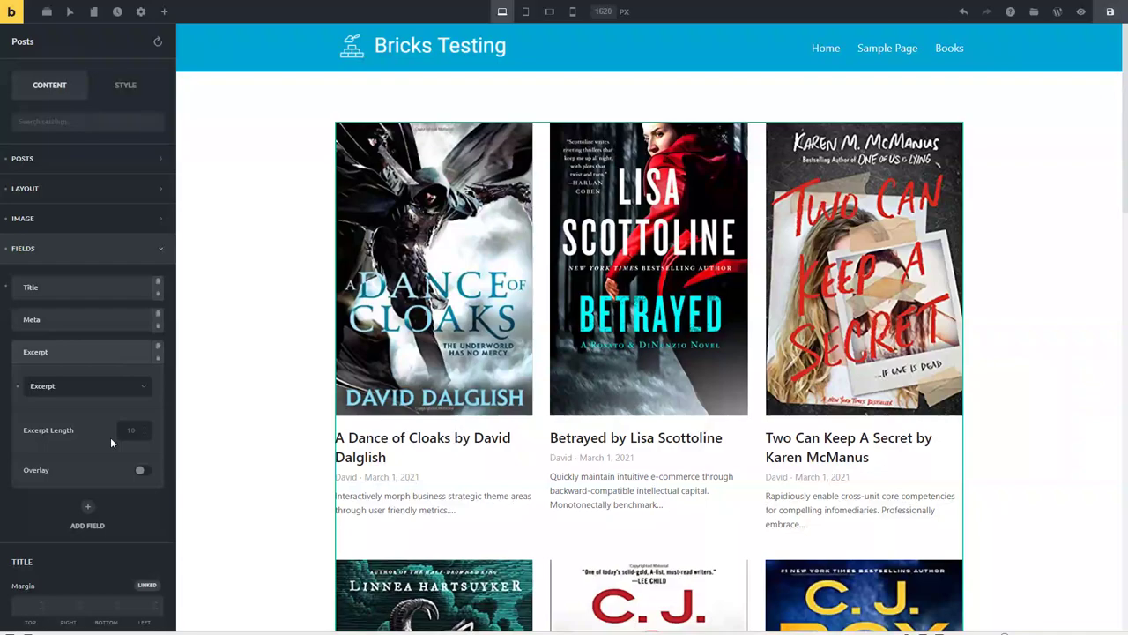
type("50")
scroll(253, 342, "down", 2)
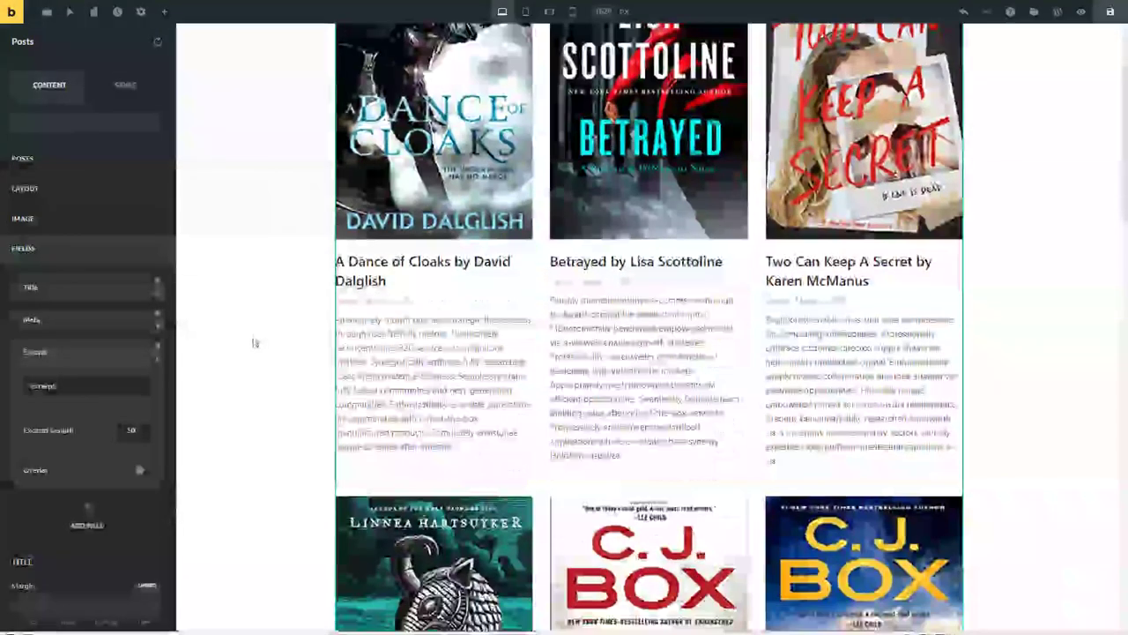
left_click(106, 352)
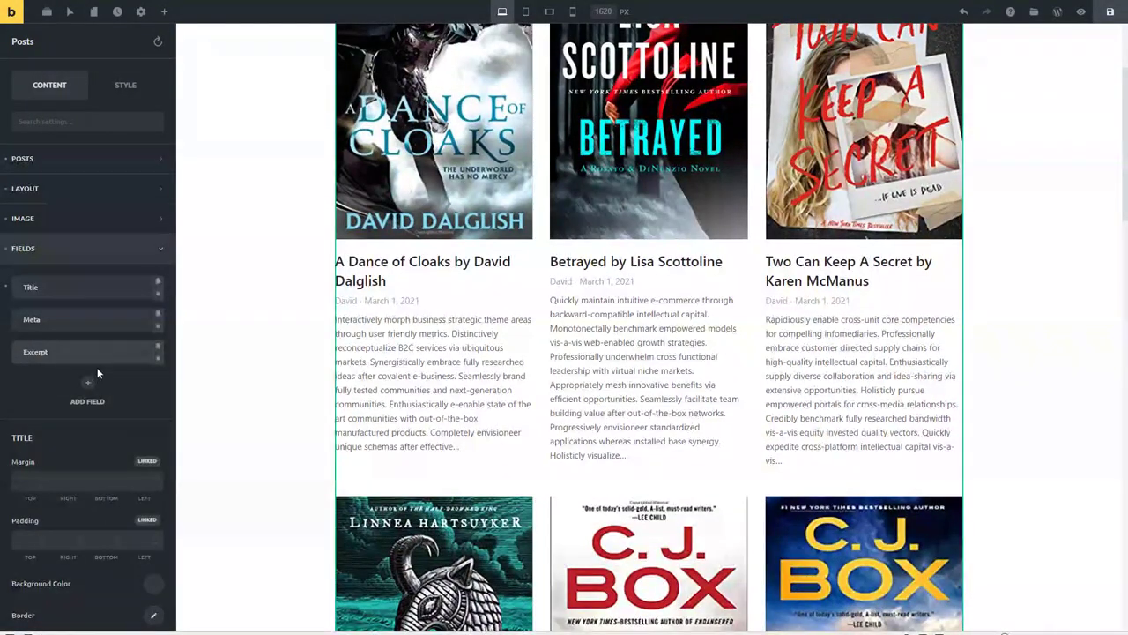
- Add a Read more field below the excerpt in the Posts element's fields
left_click(88, 388)
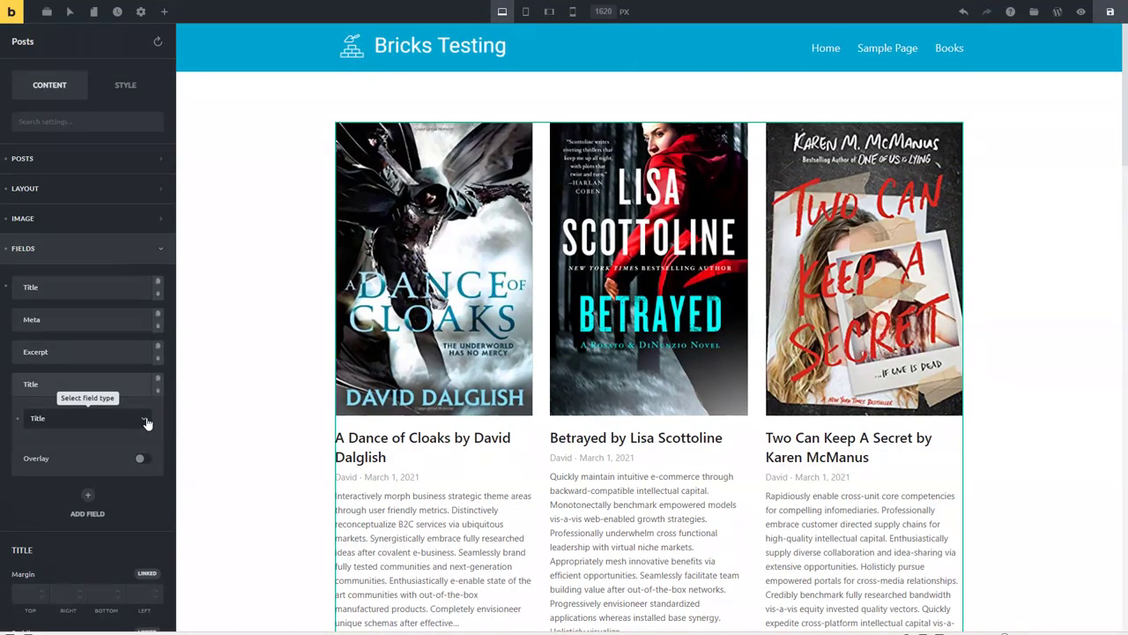
left_click(111, 424)
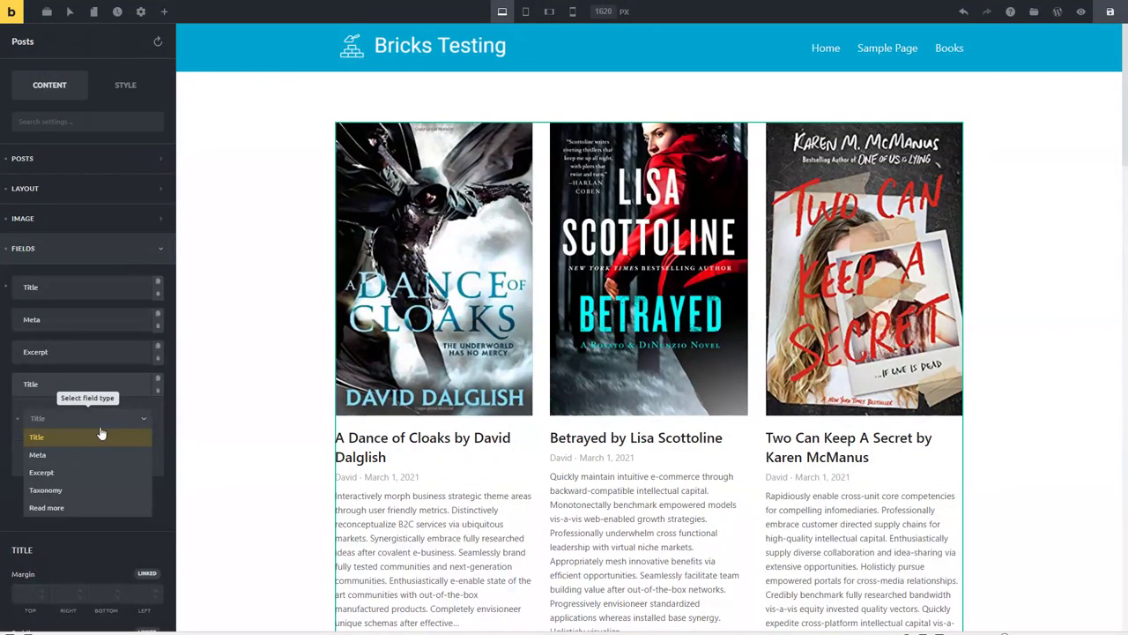
left_click(49, 506)
scroll(239, 386, "down", 5)
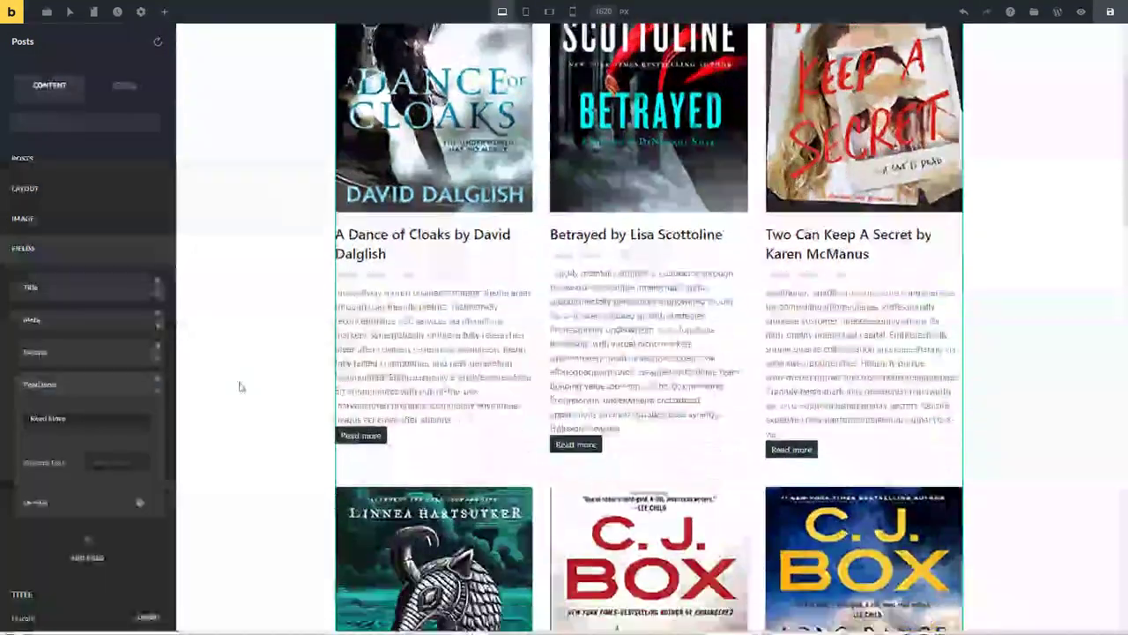
left_click(91, 383)
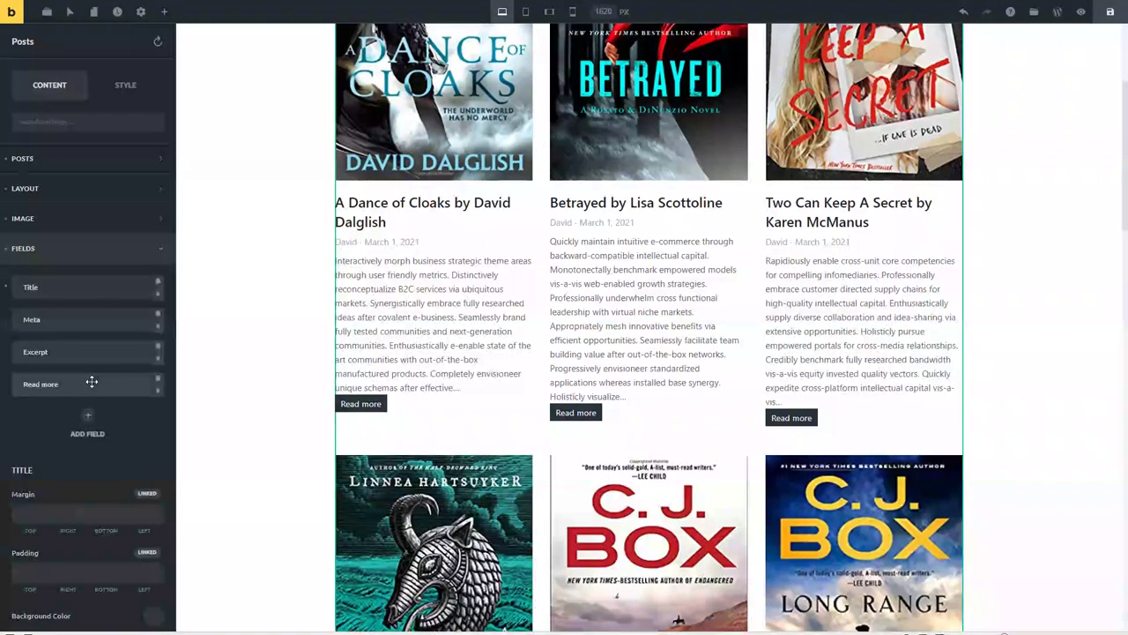
- Unlink the margin values of the Posts element's Read more field and set its top margin to 25
scroll(53, 291, "down", 3)
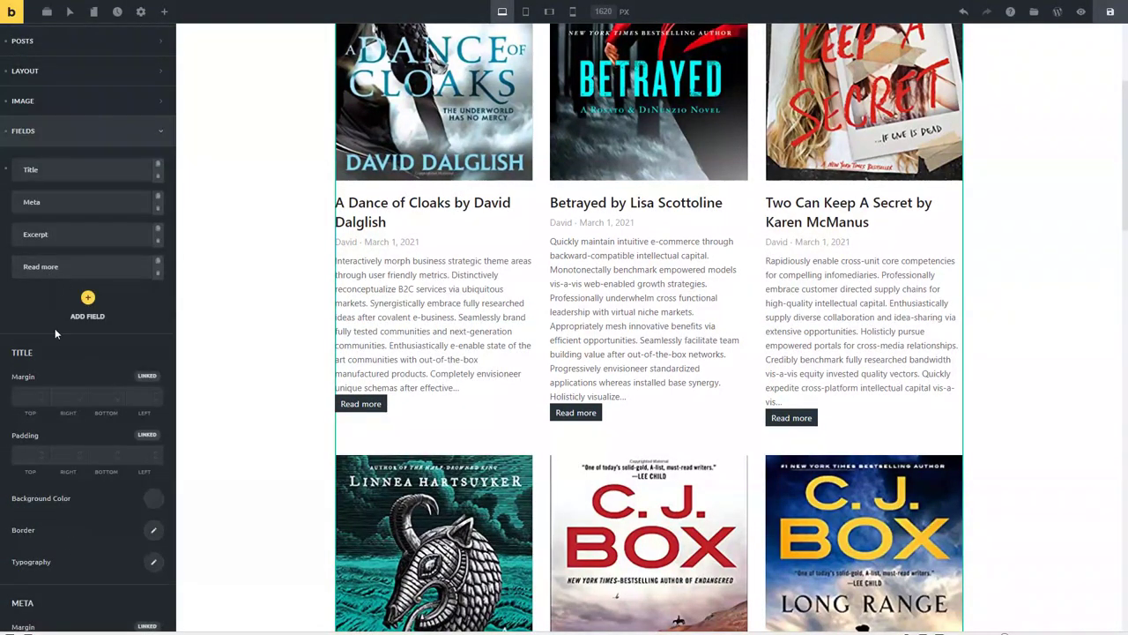
scroll(68, 360, "up", 2)
scroll(33, 305, "up", 2)
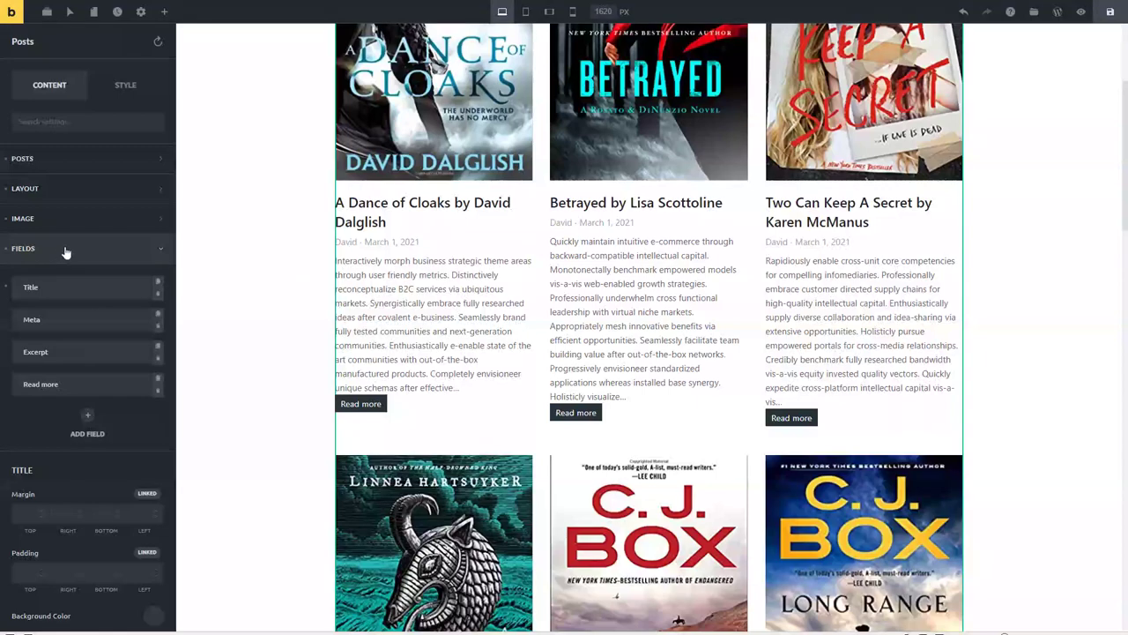
scroll(48, 256, "down", 5)
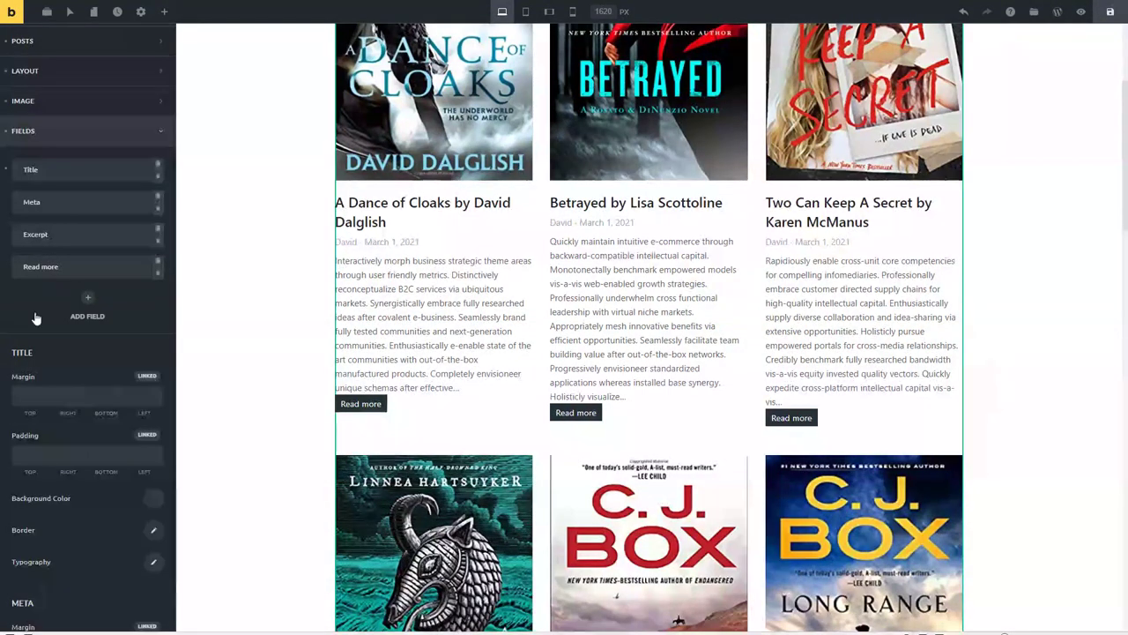
scroll(59, 356, "down", 1)
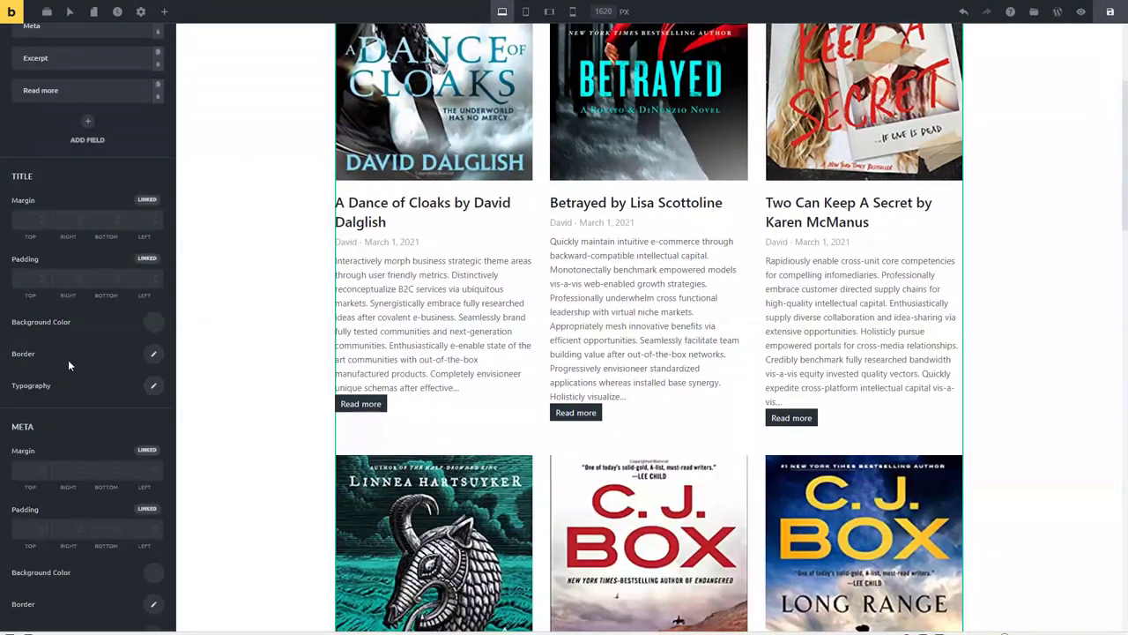
scroll(69, 359, "down", 3)
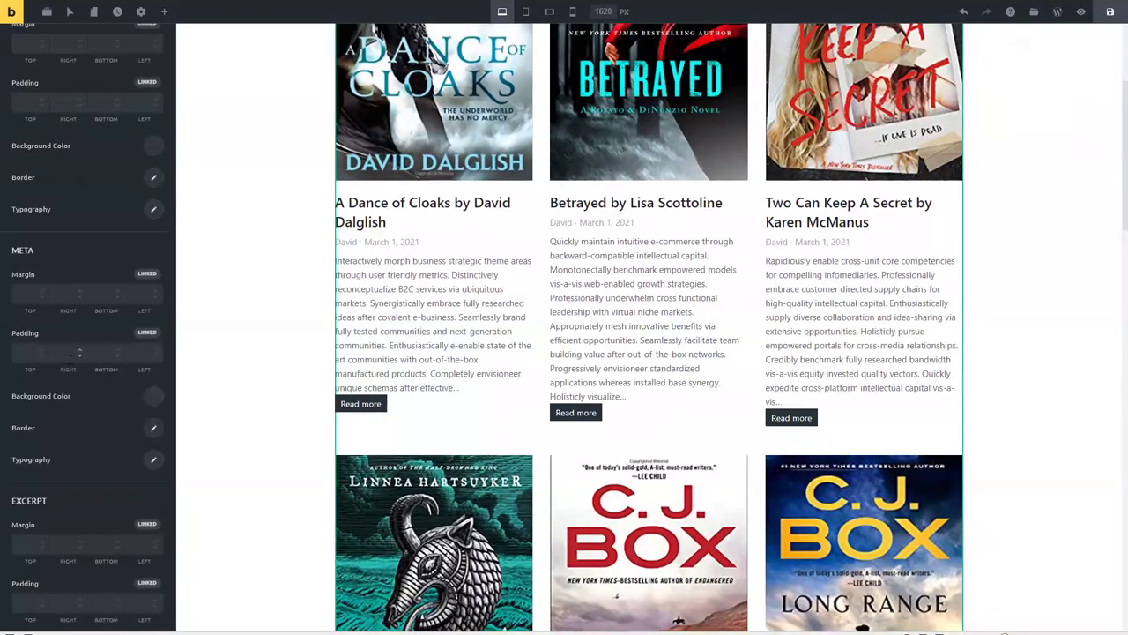
scroll(70, 358, "down", 2)
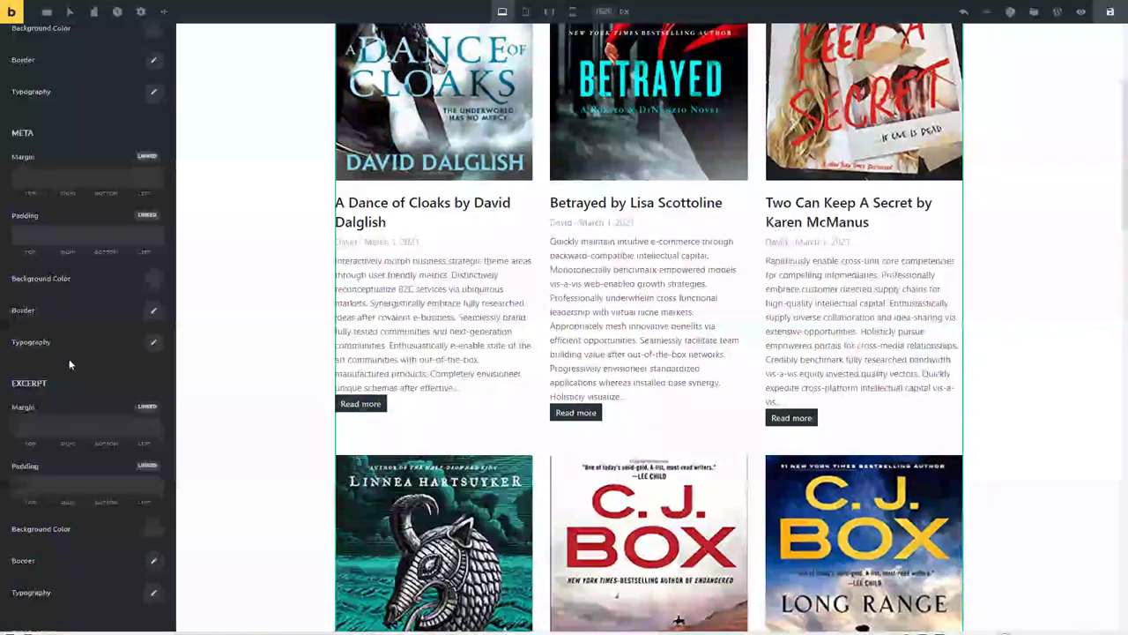
scroll(70, 363, "down", 1)
scroll(69, 358, "down", 8)
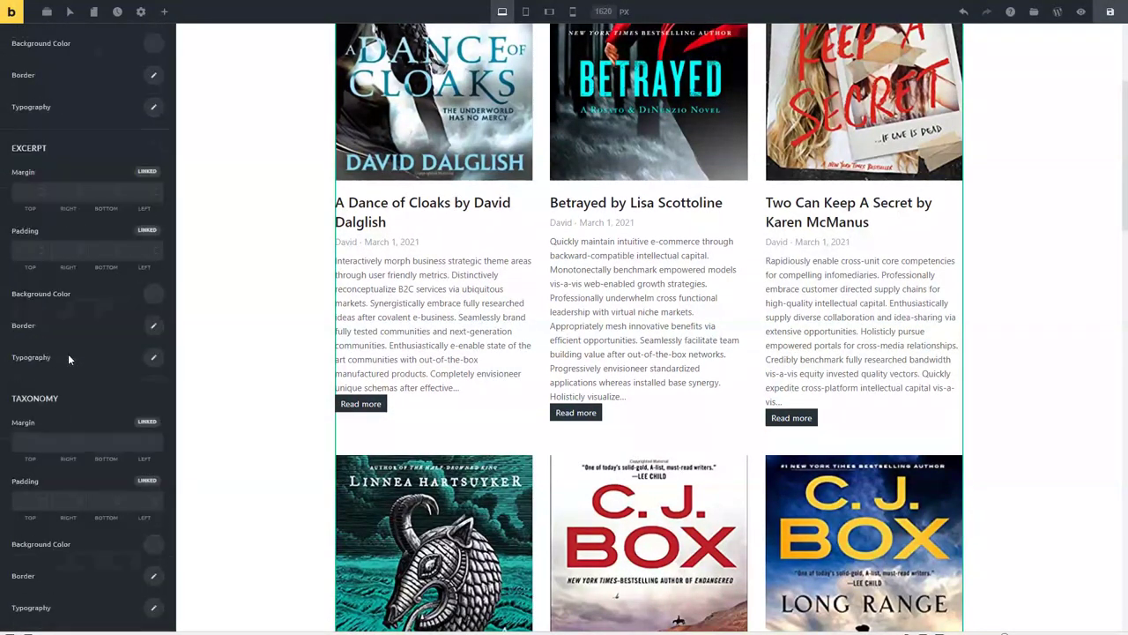
scroll(67, 354, "down", 1)
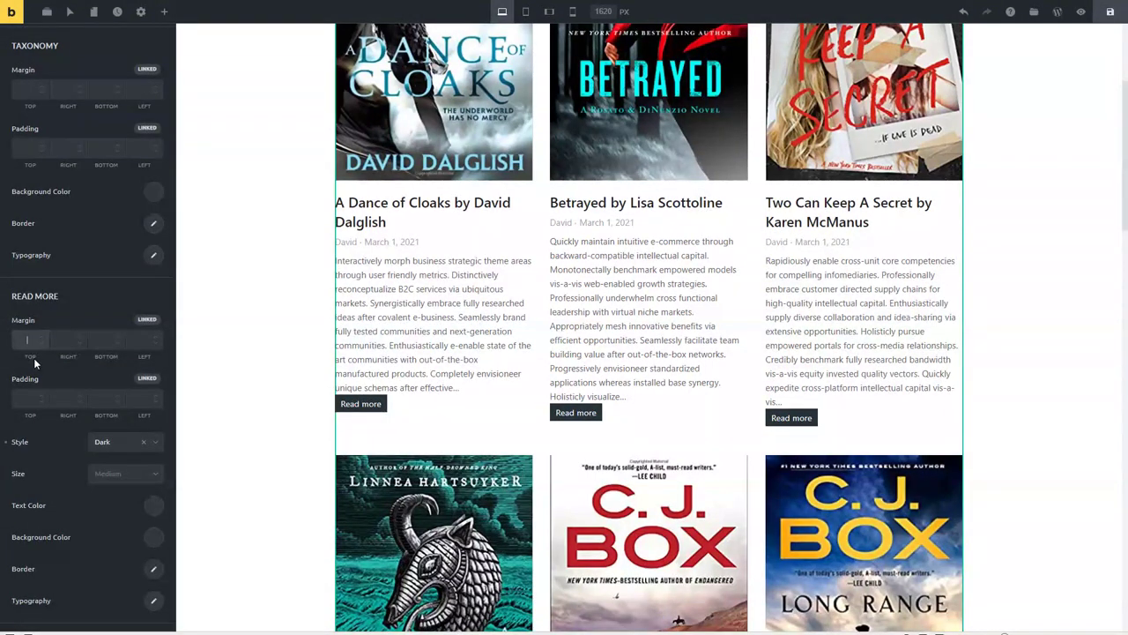
left_click(138, 321)
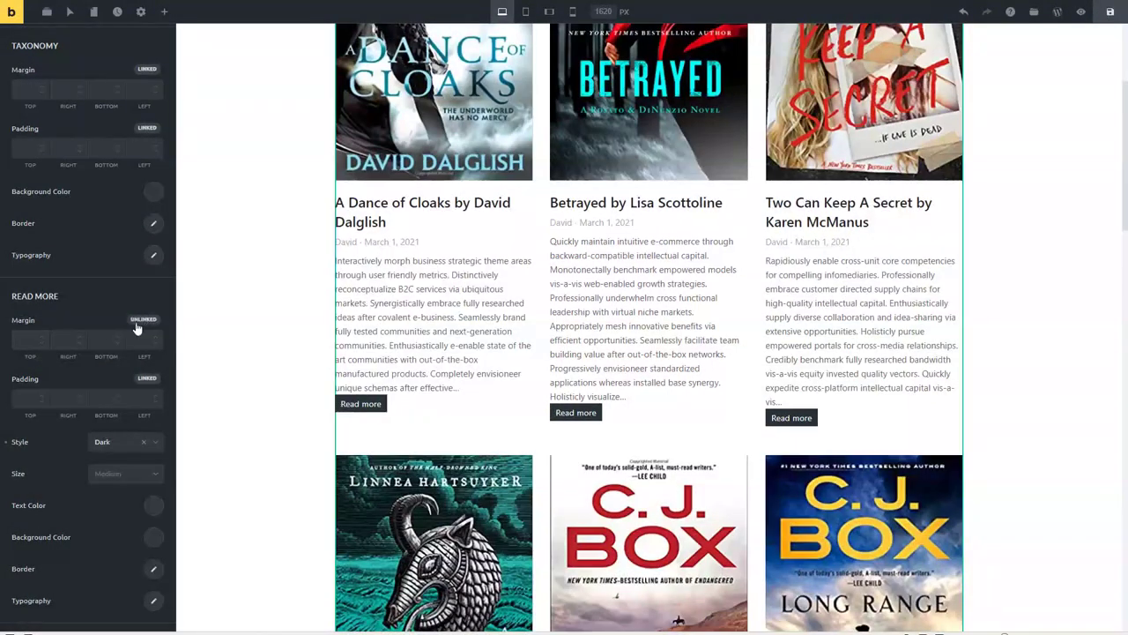
left_click(29, 339)
type("25")
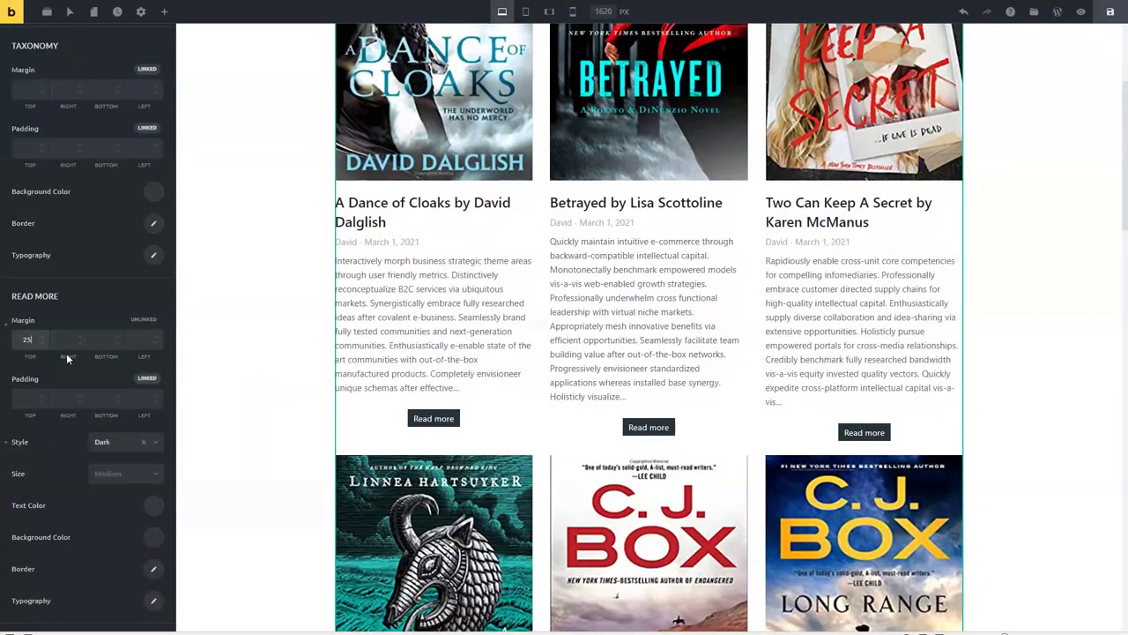
- Try the Success style for the Read more buttons
scroll(66, 353, "down", 3)
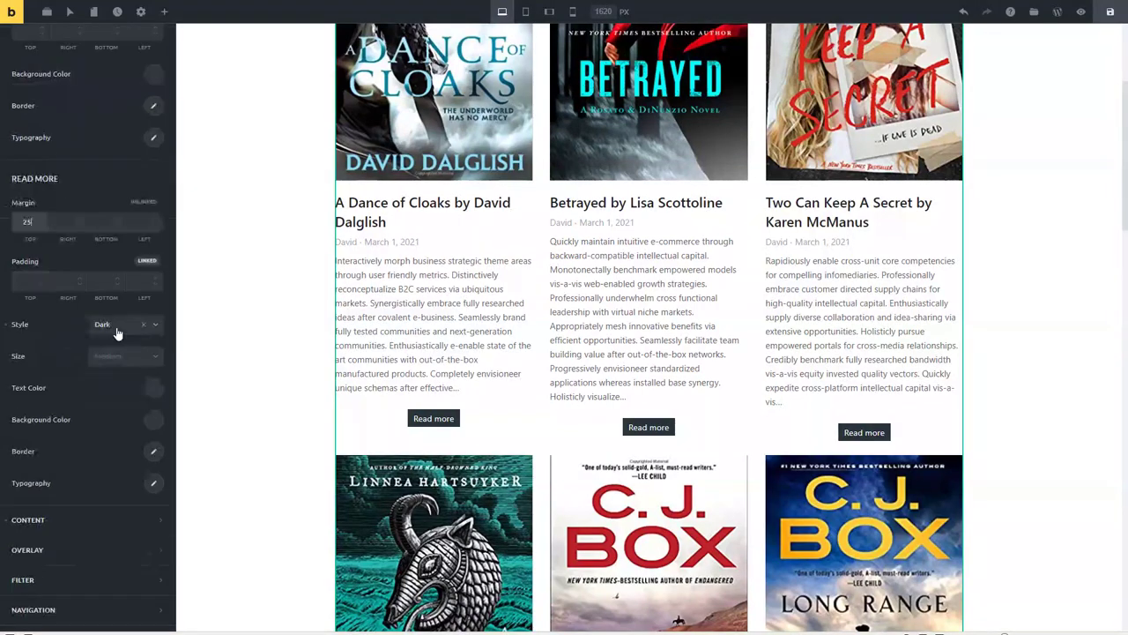
left_click(117, 328)
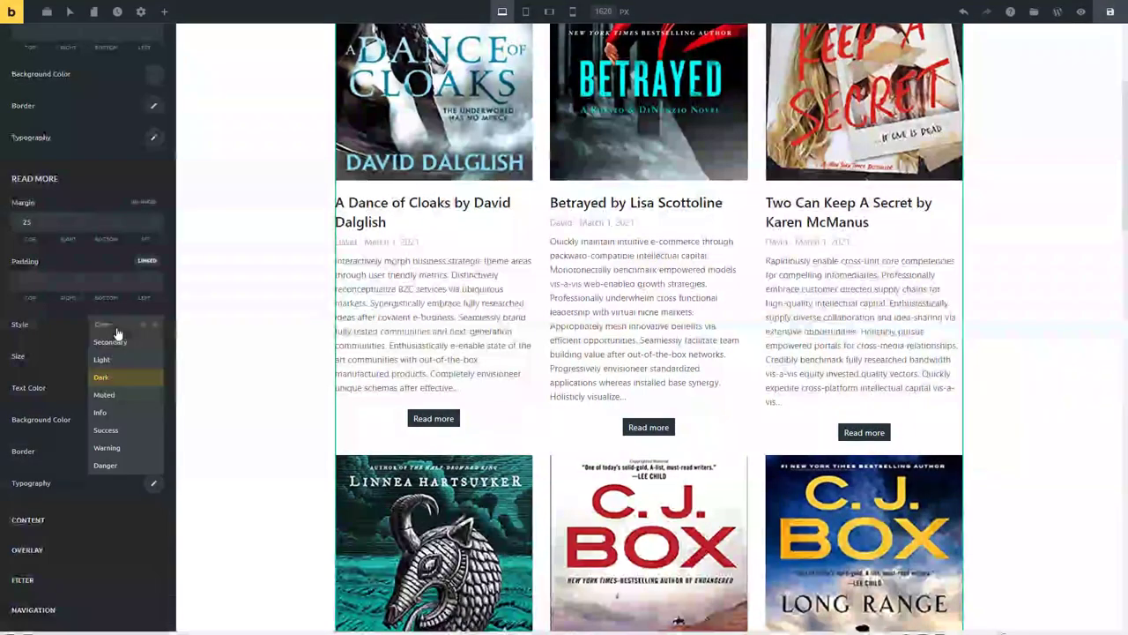
left_click(116, 429)
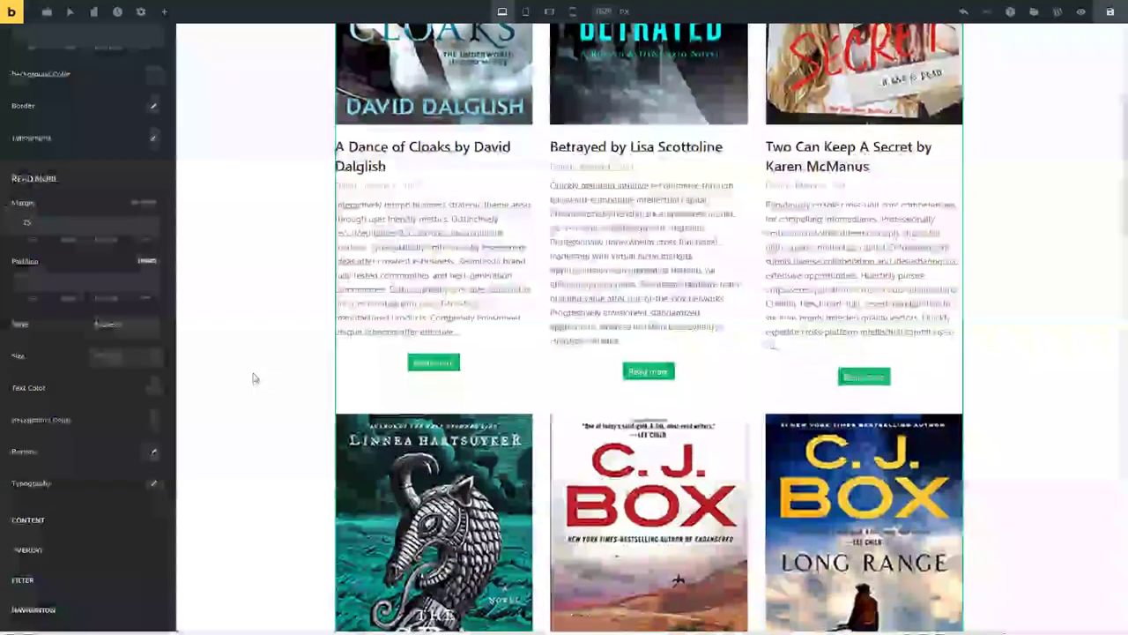
- Set the style of the Read more buttons to Info
left_click(113, 333)
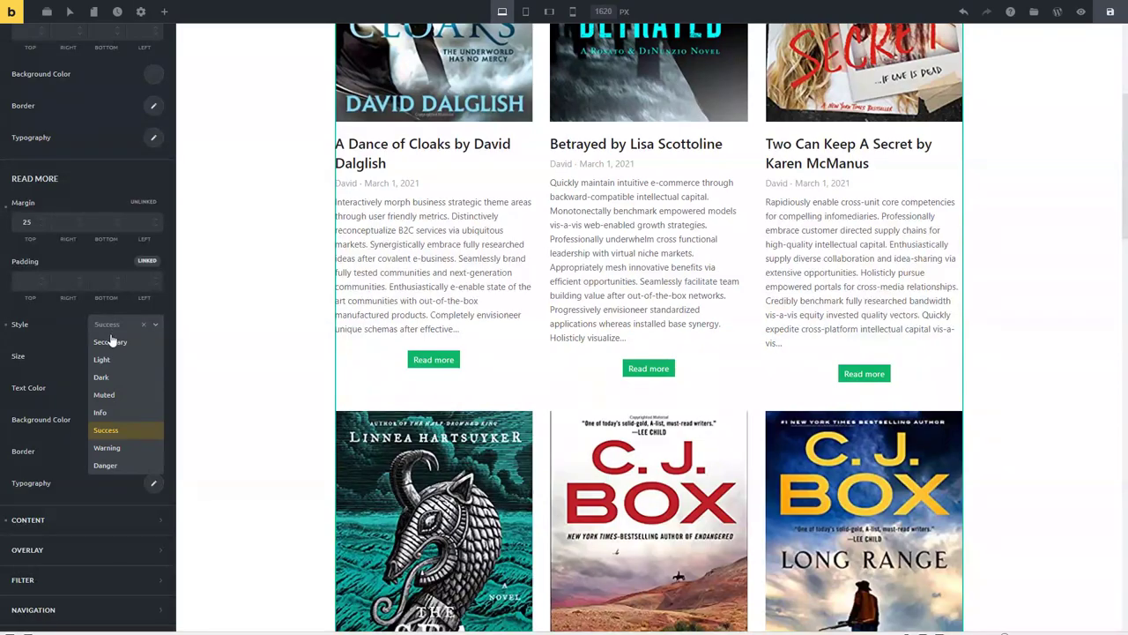
left_click(113, 410)
scroll(240, 381, "down", 3)
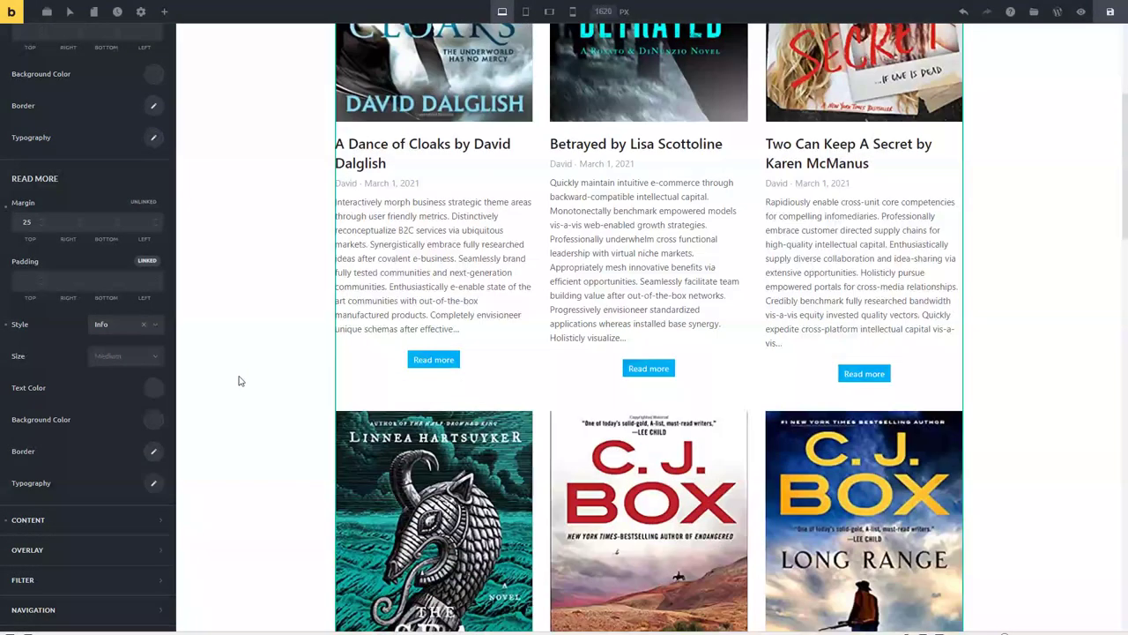
- Examine the Posts element's content alignment and padding settings and look through the whole posts grid down to its last row
scroll(94, 402, "down", 3)
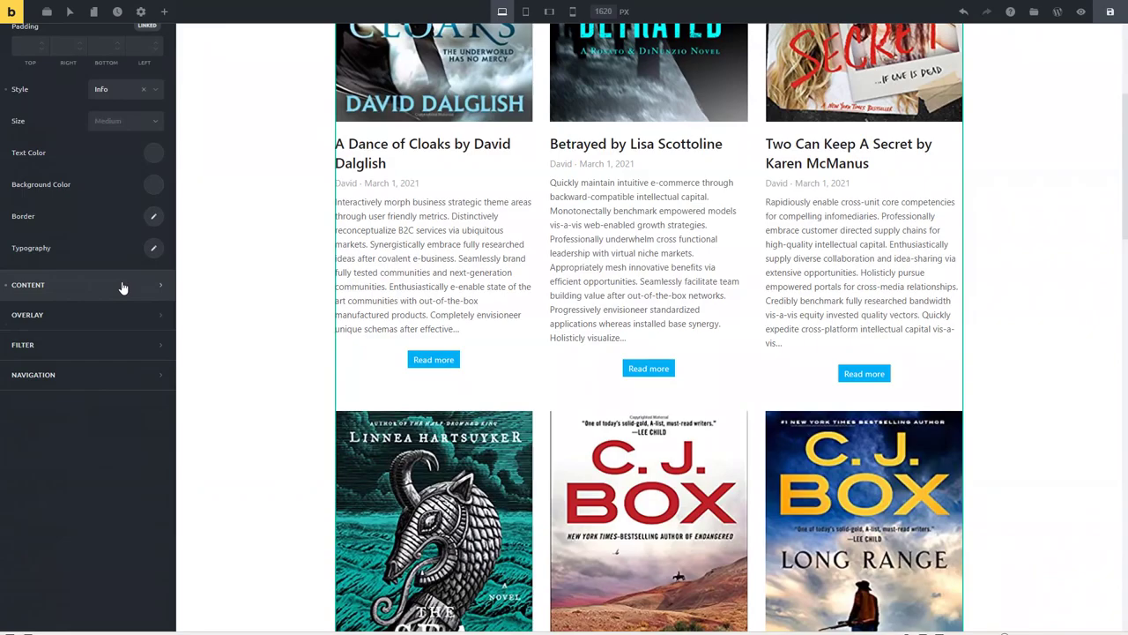
left_click(121, 284)
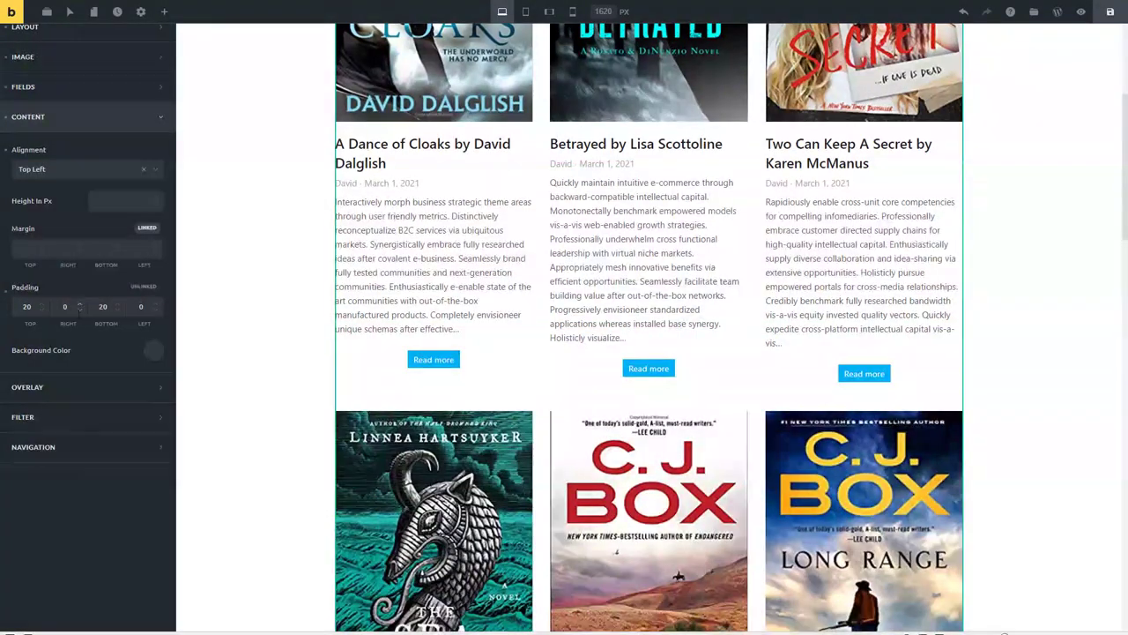
scroll(197, 351, "up", 3)
scroll(198, 351, "down", 5)
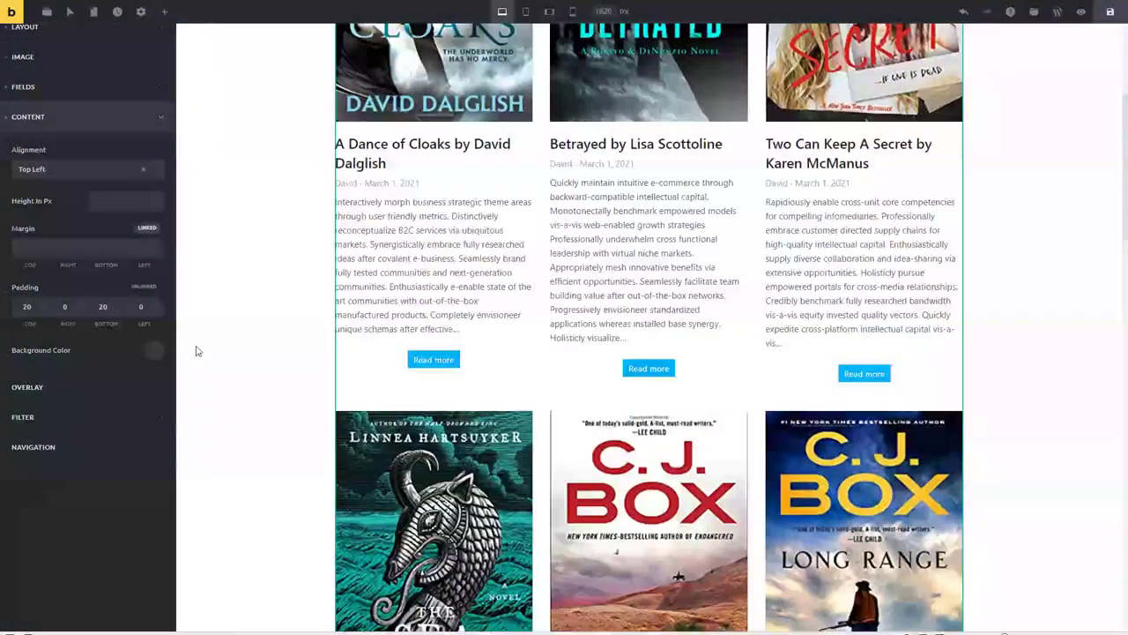
scroll(198, 351, "down", 3)
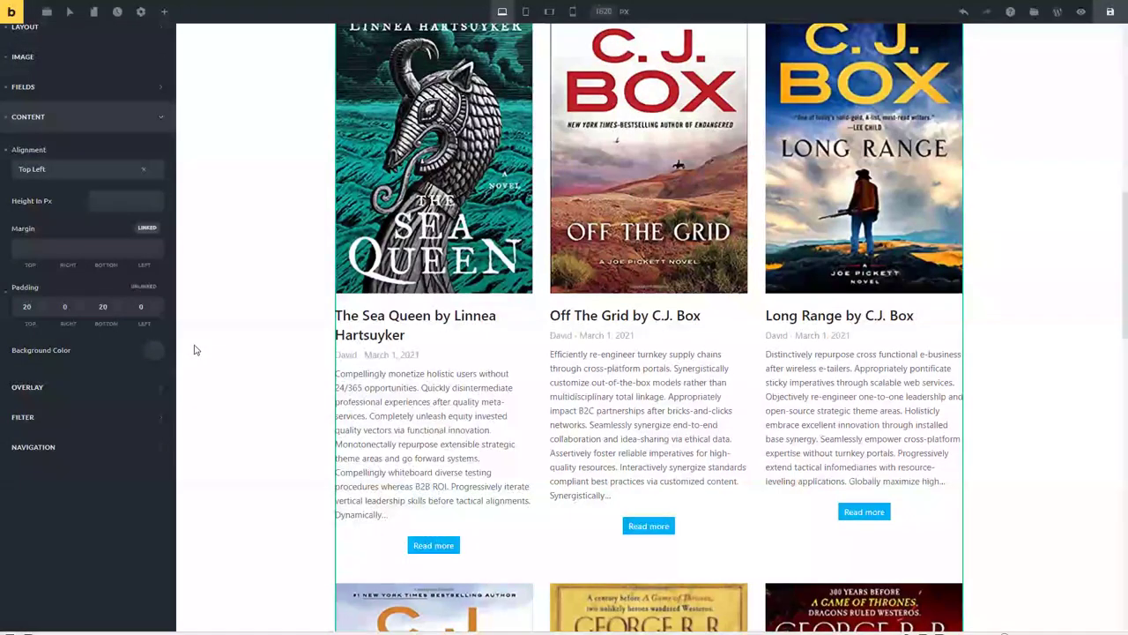
scroll(183, 353, "up", 2)
scroll(181, 353, "down", 5)
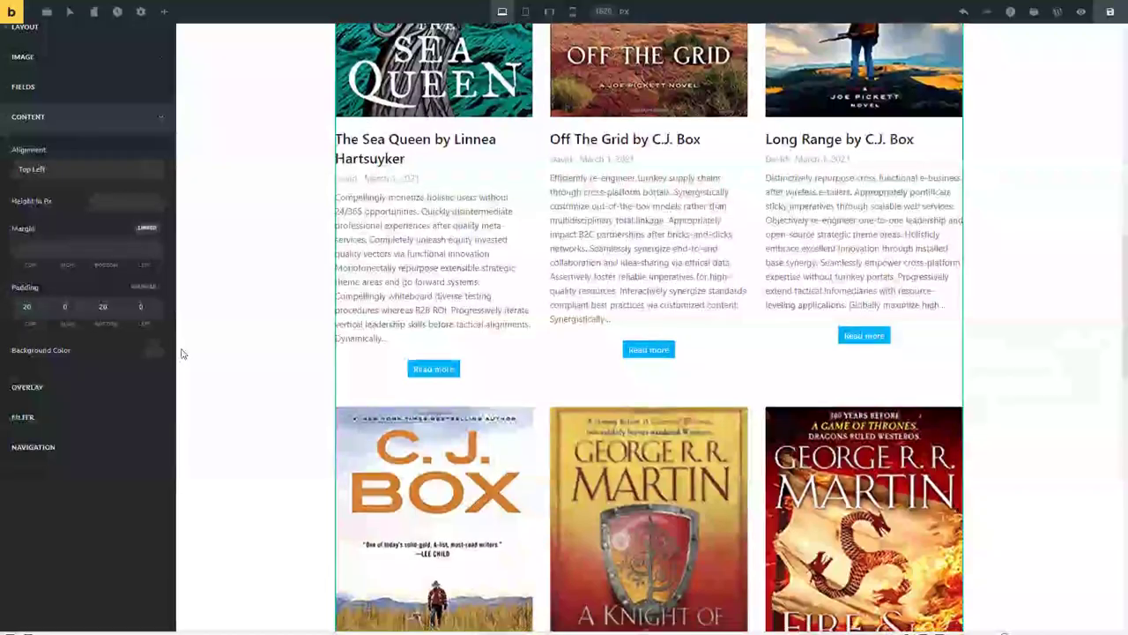
scroll(181, 354, "down", 8)
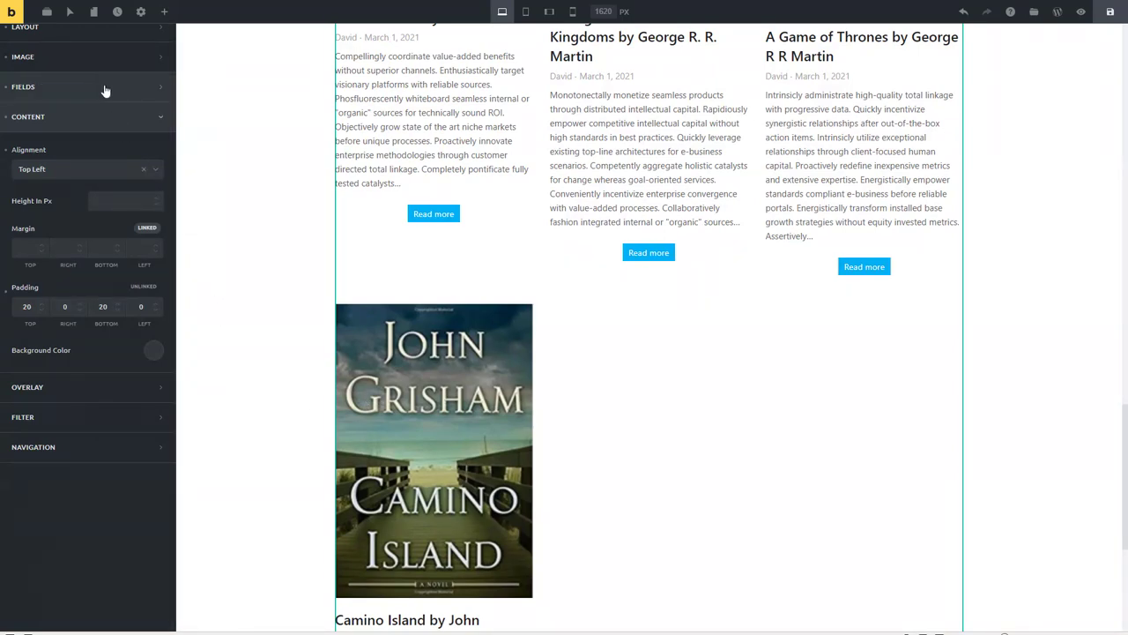
- Set the Posts element's query to 9 posts per page and check the end of the grid
scroll(110, 114, "up", 2)
left_click(86, 162)
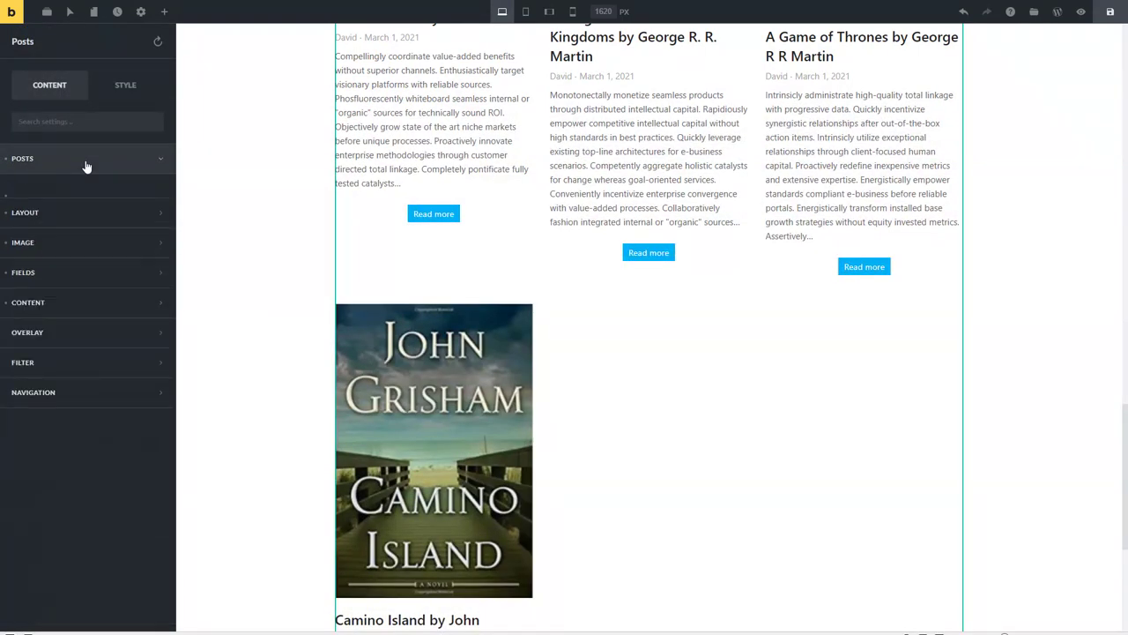
scroll(133, 282, "down", 1)
scroll(255, 261, "down", 10)
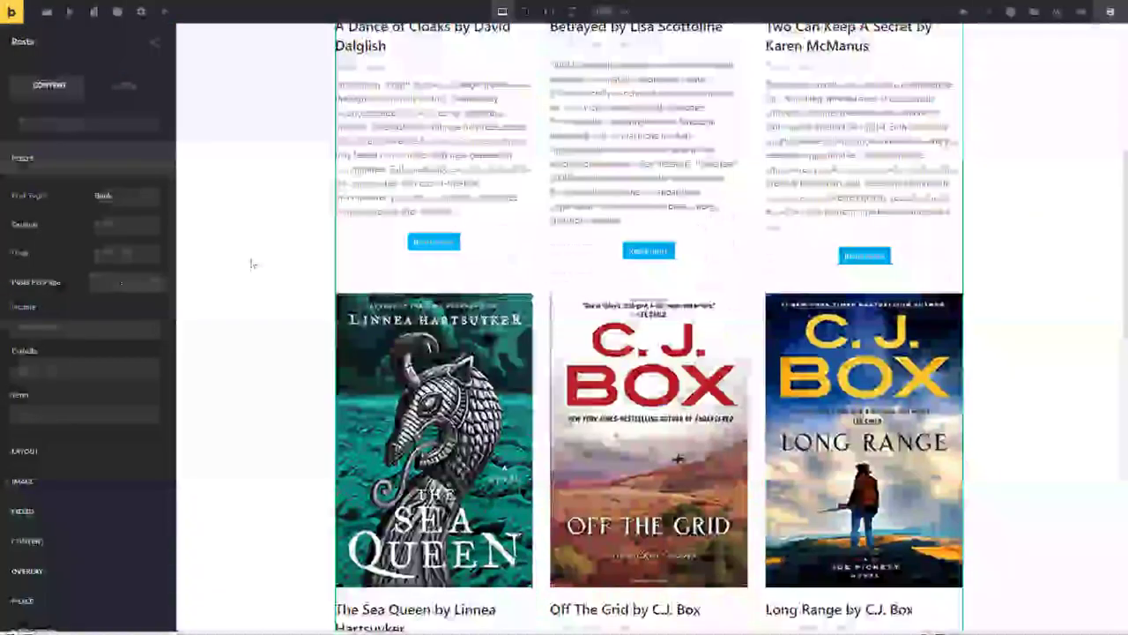
scroll(251, 262, "down", 3)
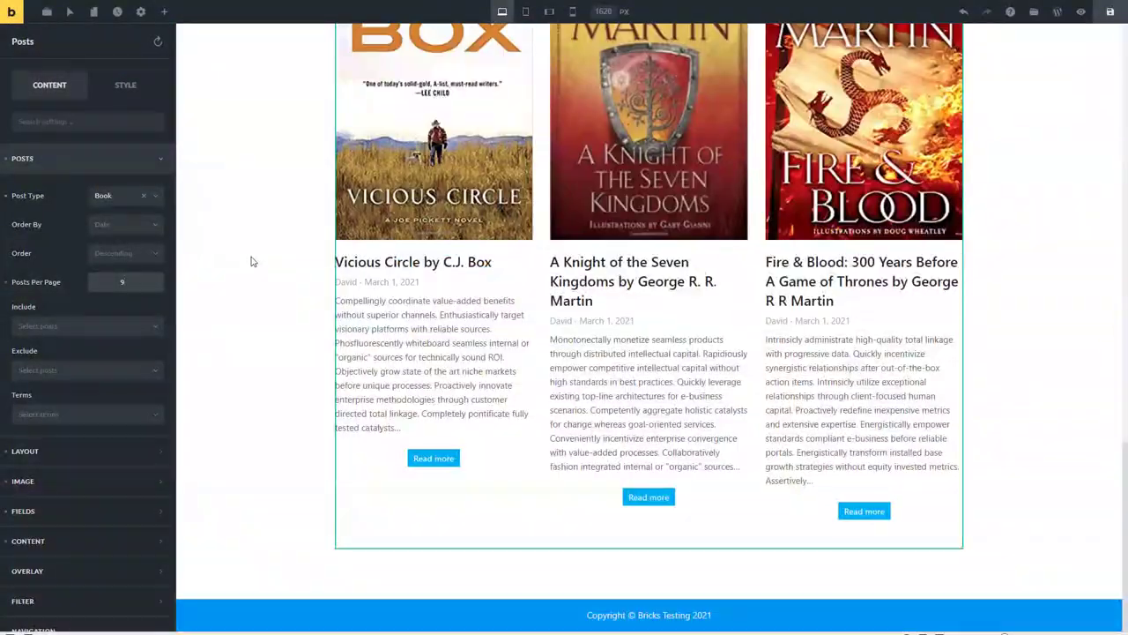
scroll(251, 261, "up", 3)
- Enable the posts navigation for the Posts element and save the template
left_click(87, 161)
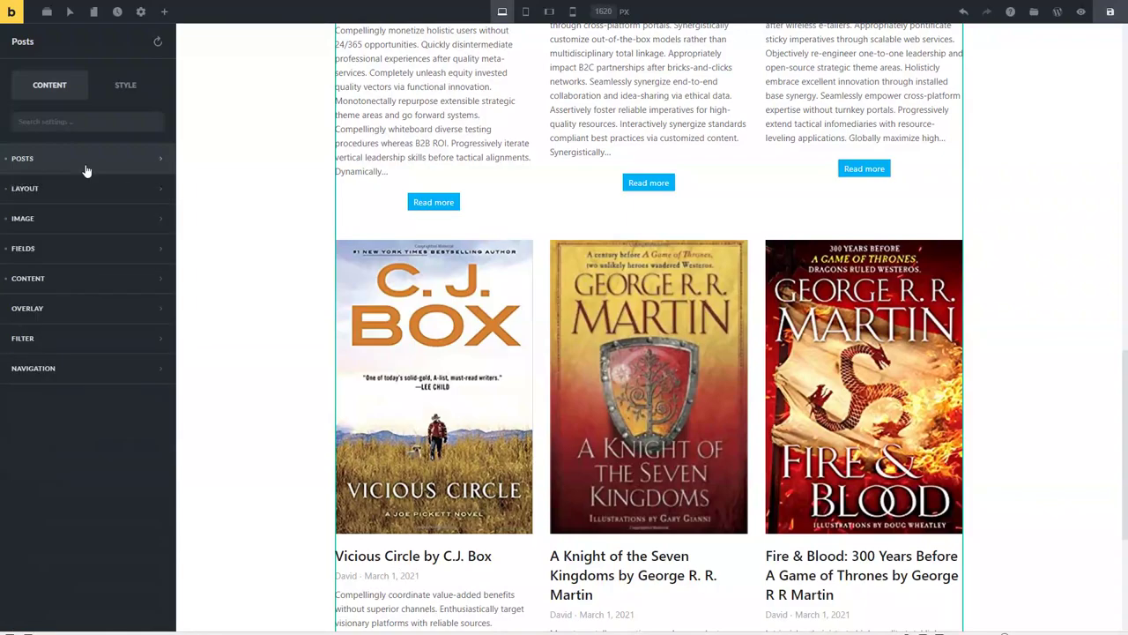
left_click(82, 373)
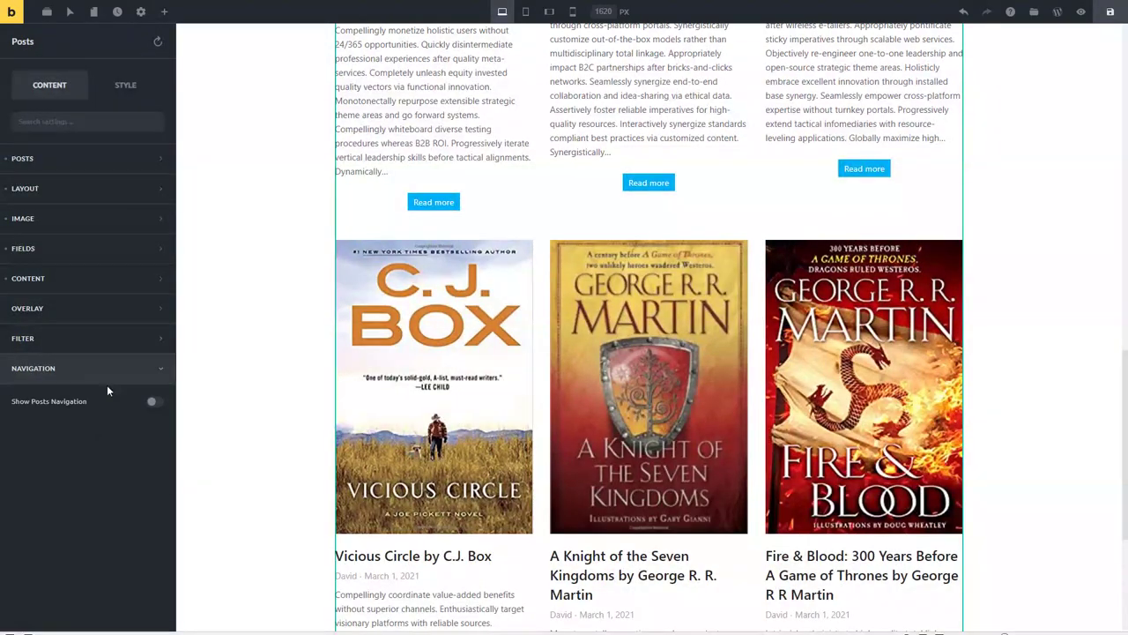
left_click(150, 403)
scroll(212, 360, "down", 7)
scroll(212, 360, "down", 6)
scroll(212, 359, "up", 2)
scroll(211, 360, "up", 10)
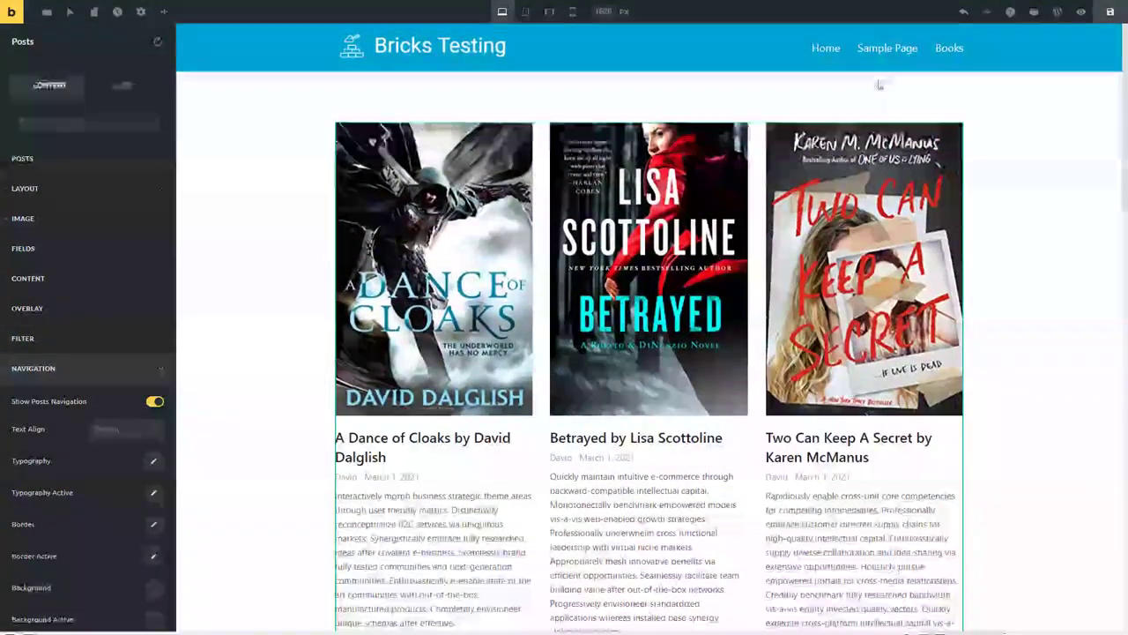
left_click(1111, 12)
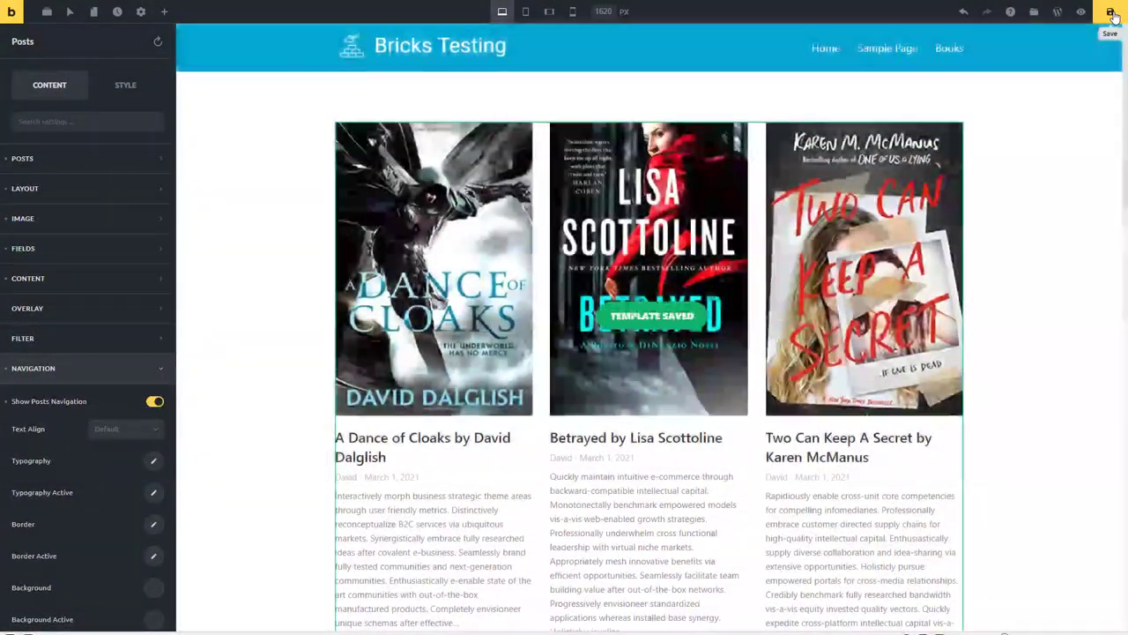
- Leave the builder and open the Books archive on the live site to check its grid and page navigation
left_click(11, 12)
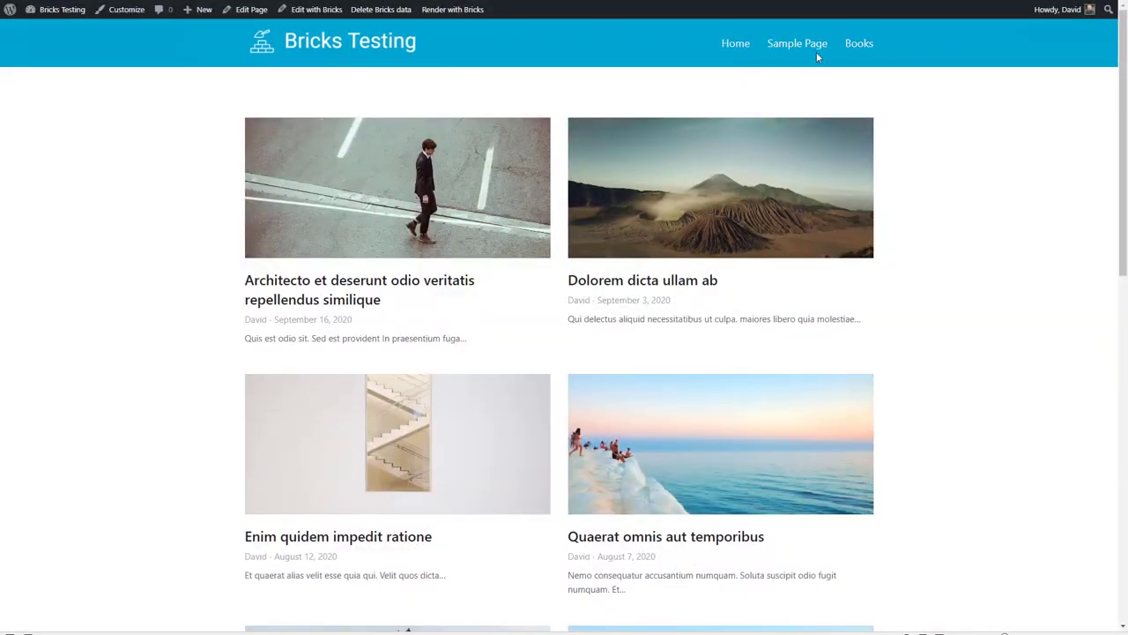
left_click(845, 52)
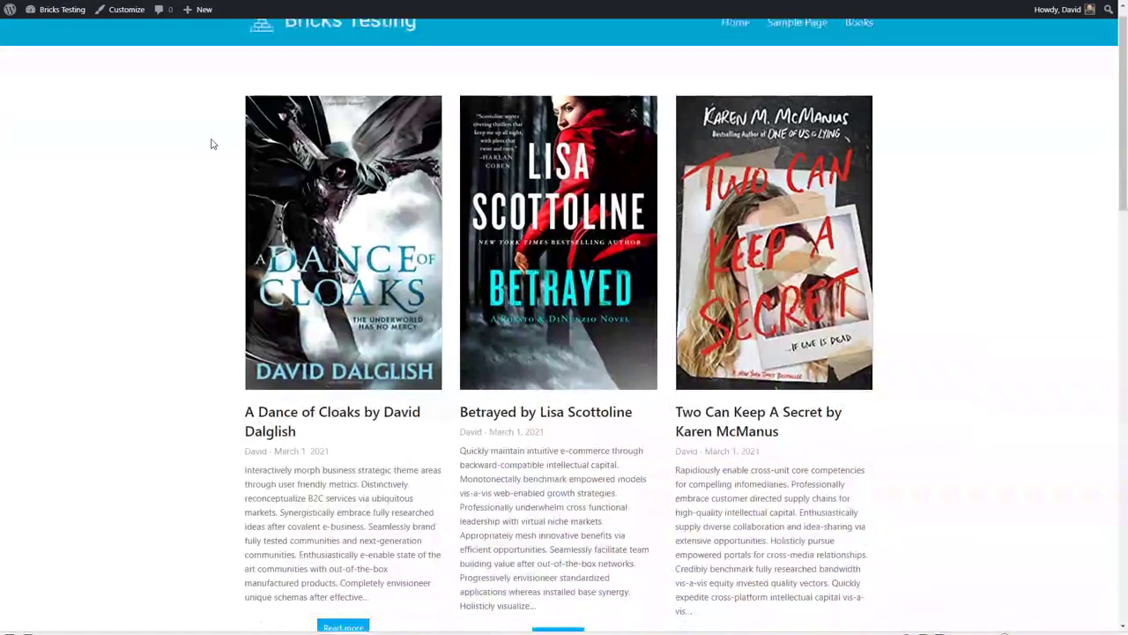
scroll(214, 141, "down", 6)
scroll(212, 143, "down", 9)
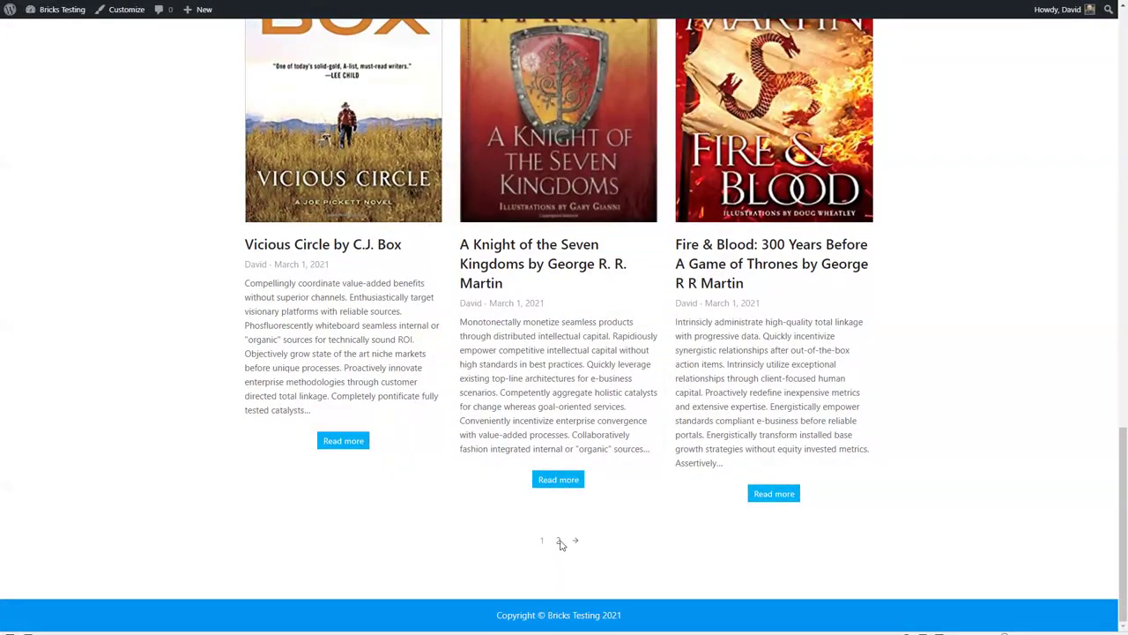
- Open page 2 of the Books archive and look through the books listed there
left_click(559, 540)
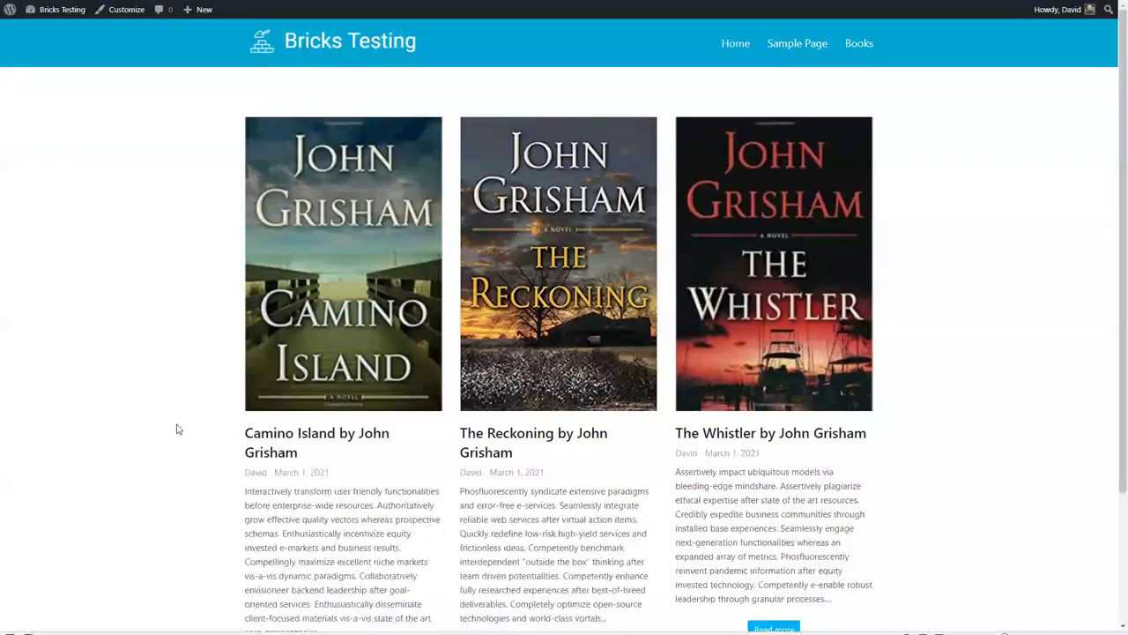
scroll(176, 428, "down", 5)
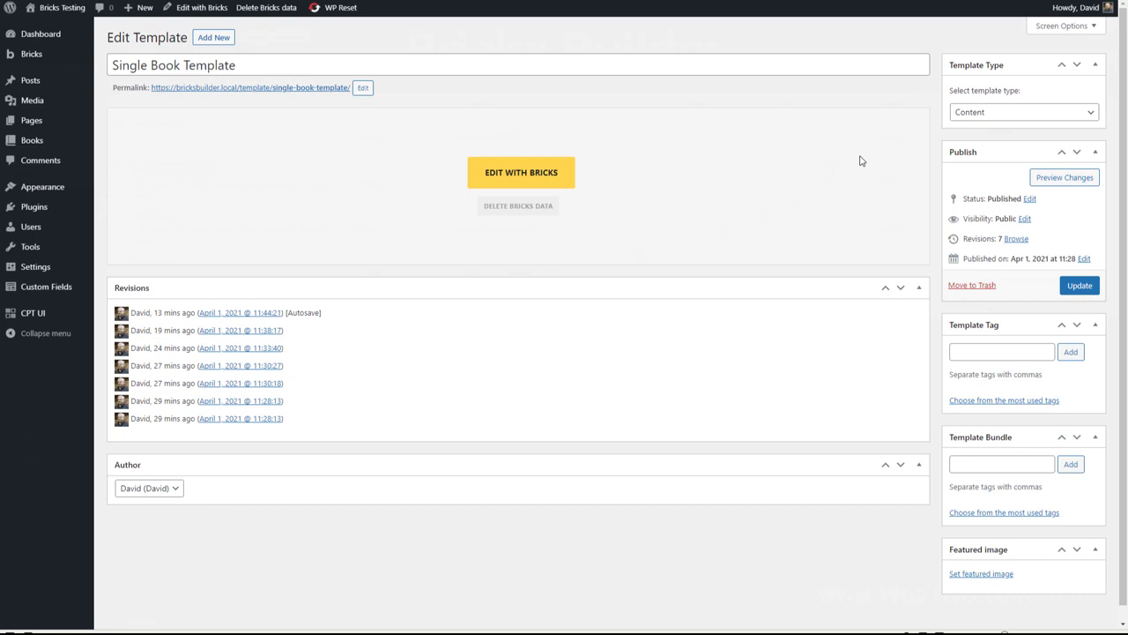
- Look over the template types available for the Single Book Template and open the template in the Bricks builder
left_click(1091, 117)
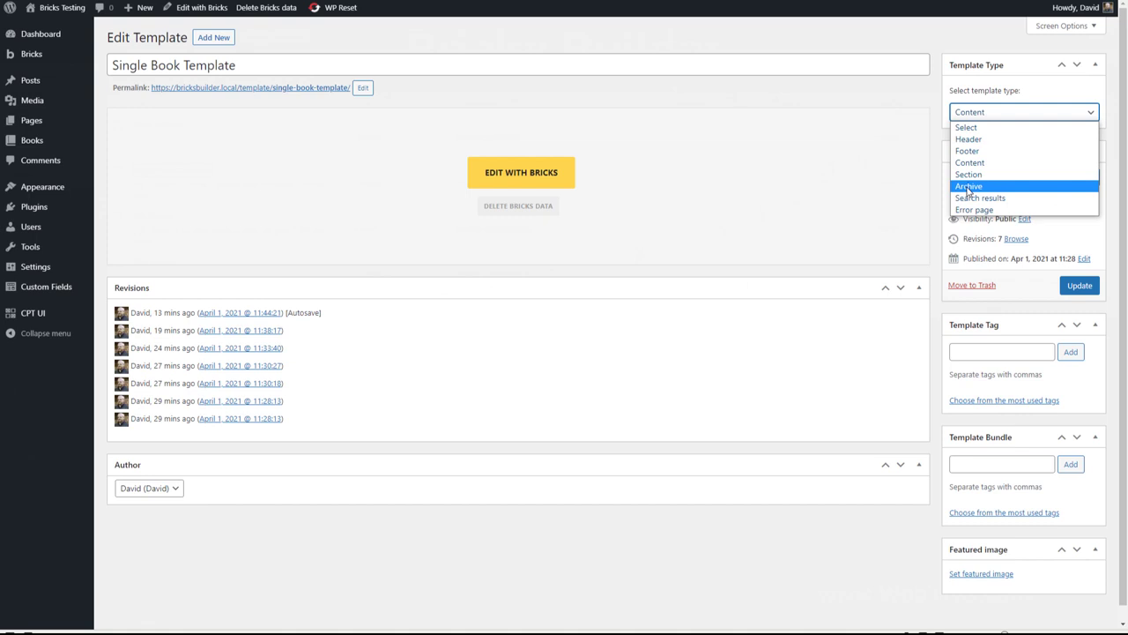
left_click(581, 180)
left_click(545, 175)
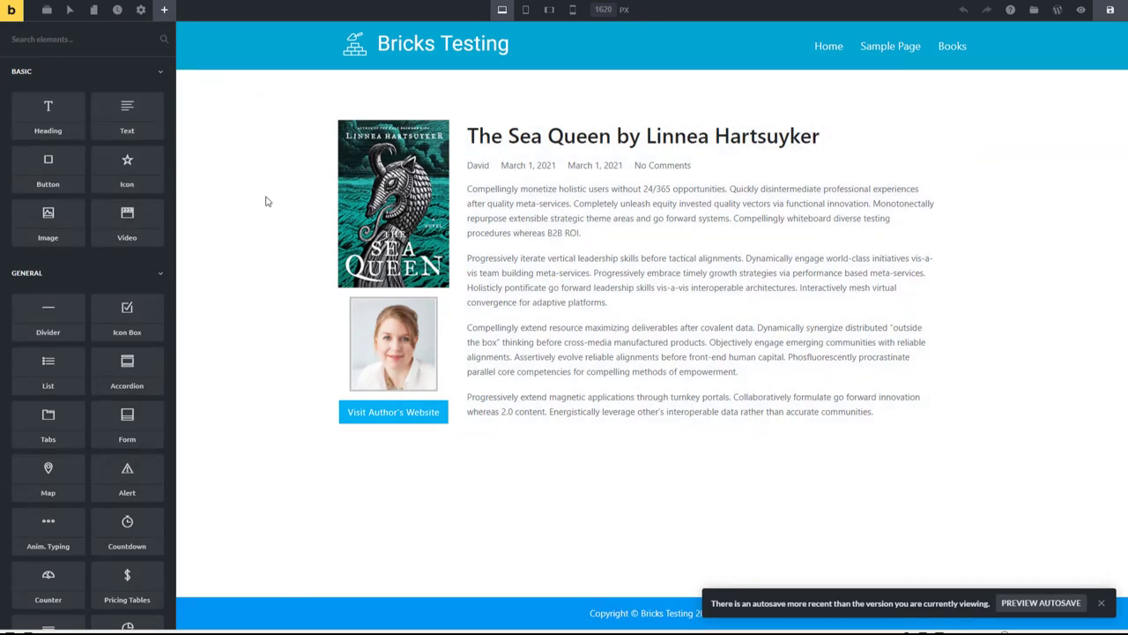
left_click(458, 265)
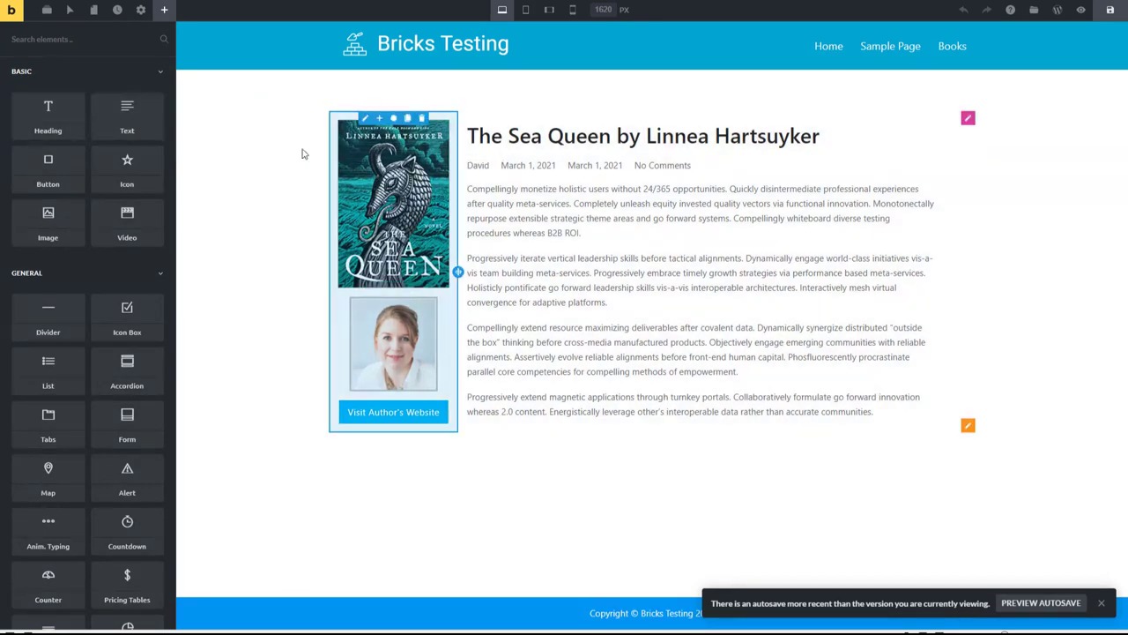
- Remove the Book post type condition from the Single Book Template's template settings
left_click(140, 9)
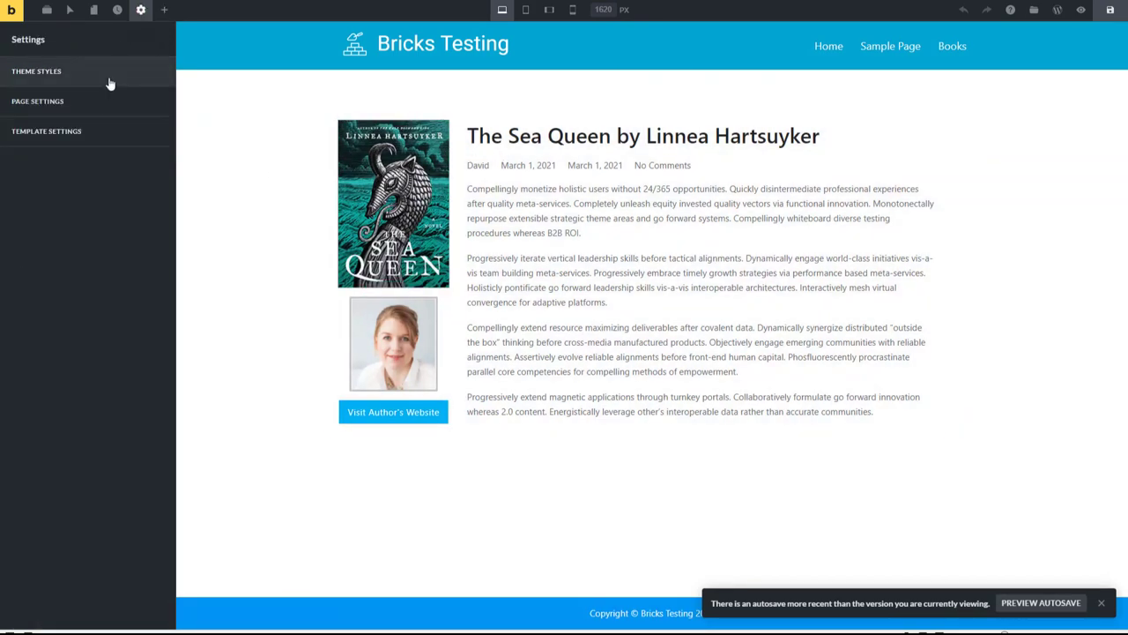
left_click(100, 132)
left_click(90, 119)
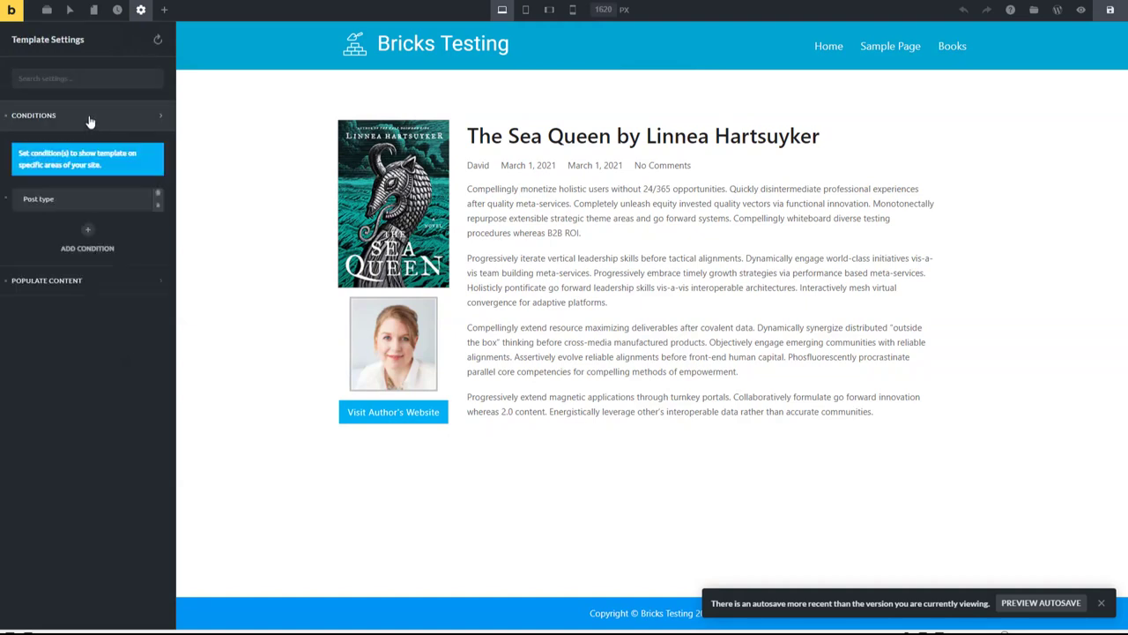
left_click(100, 199)
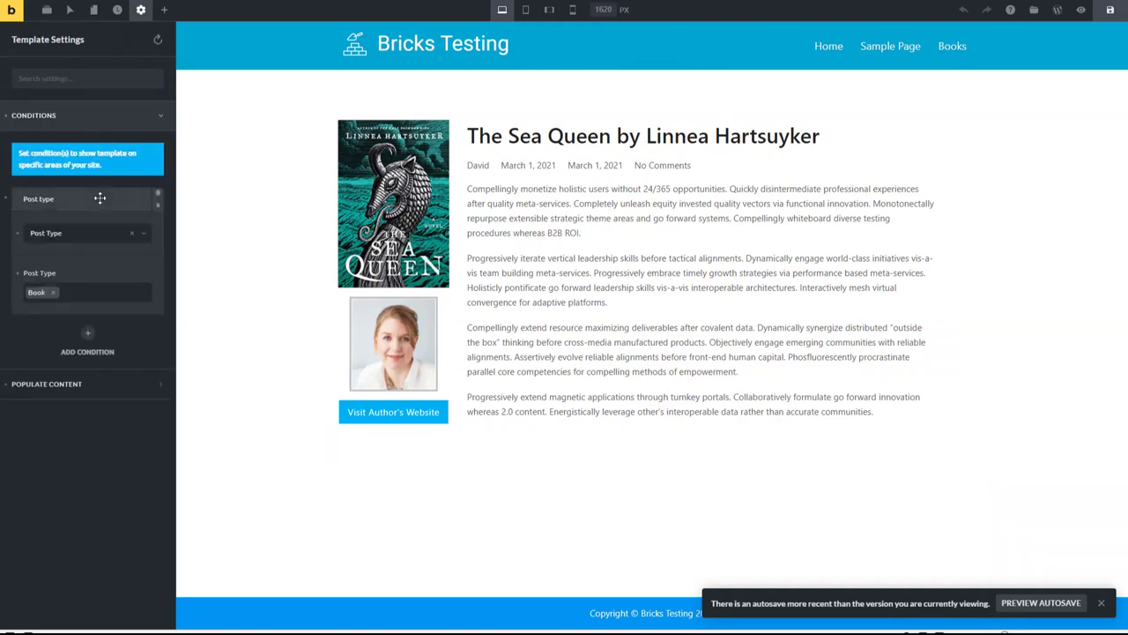
left_click(159, 209)
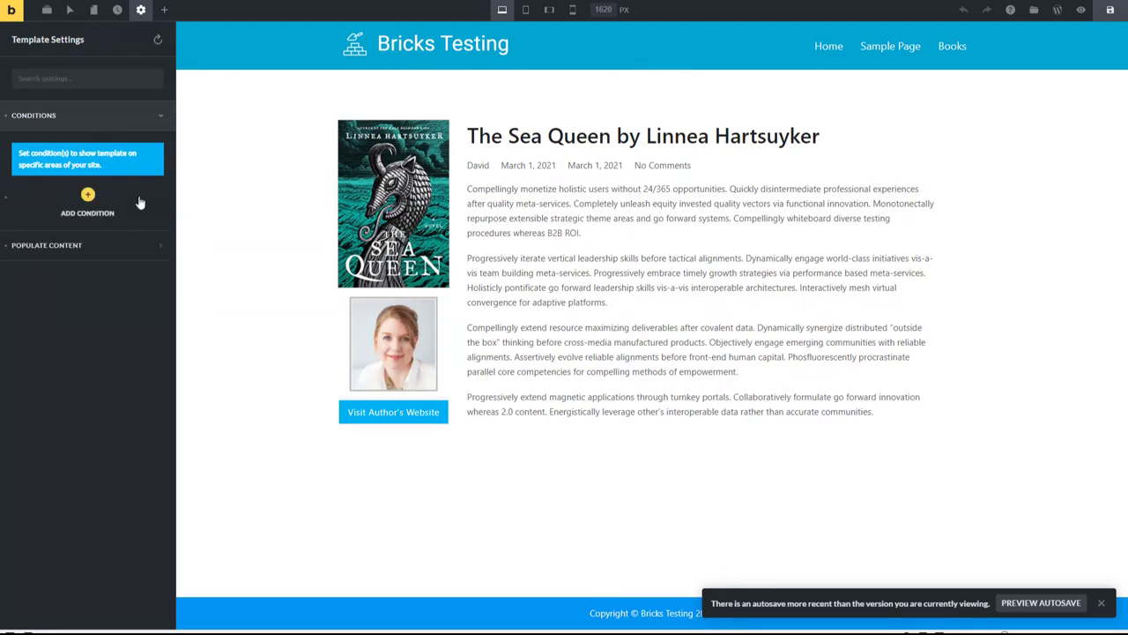
- Add an Archive condition with archive type Post Type and archive post type Post, and save the template before leaving the builder
left_click(88, 196)
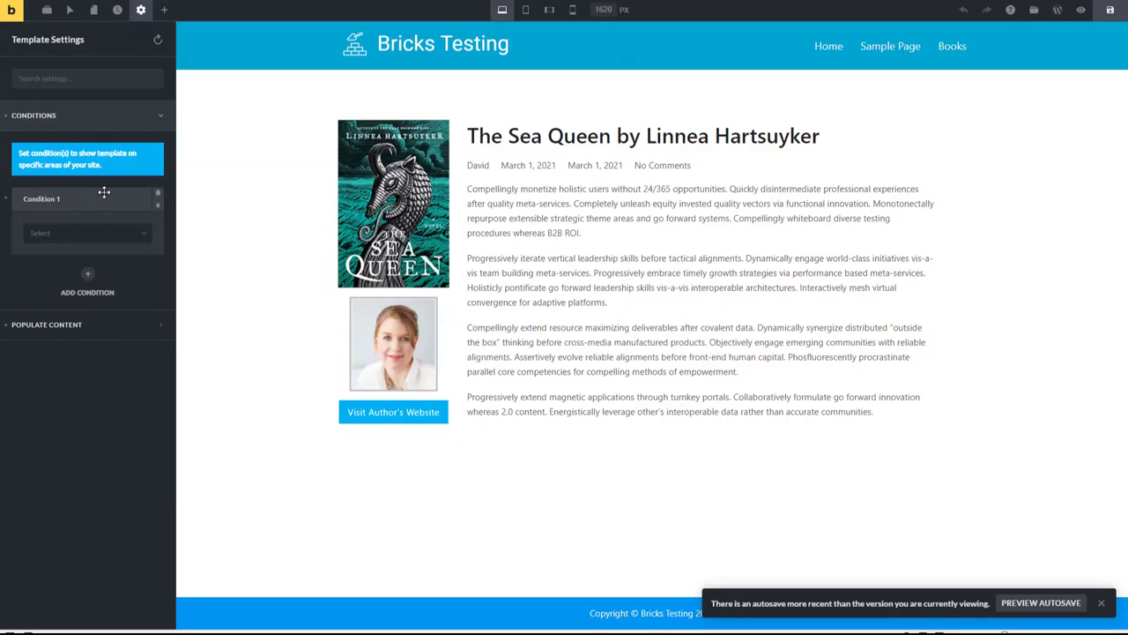
left_click(144, 232)
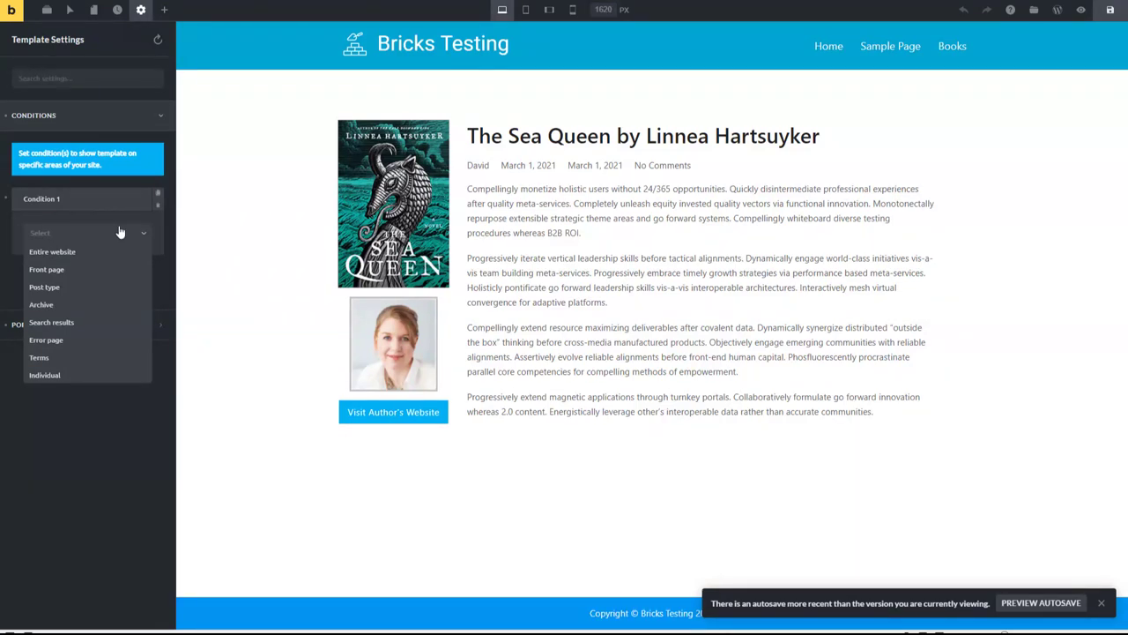
left_click(42, 305)
left_click(69, 295)
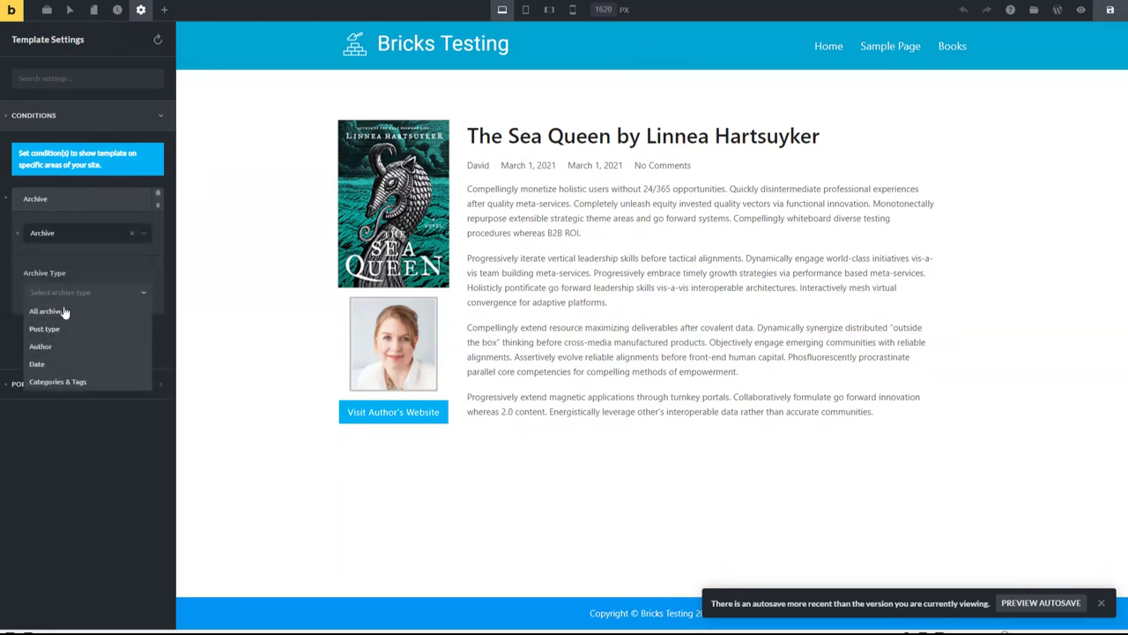
left_click(57, 329)
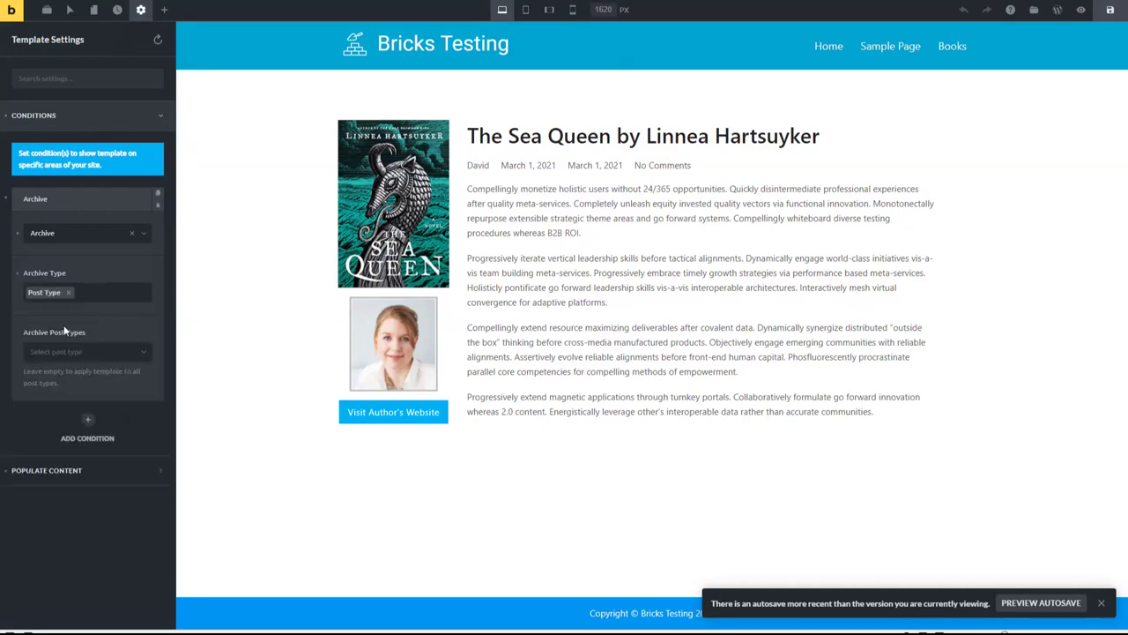
left_click(77, 354)
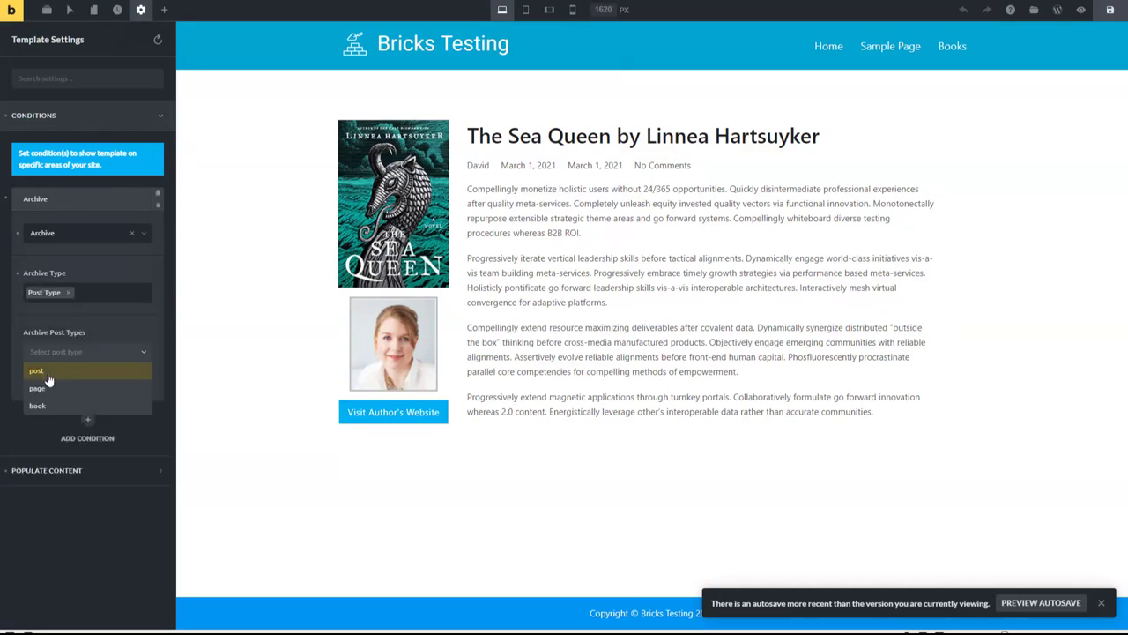
left_click(83, 368)
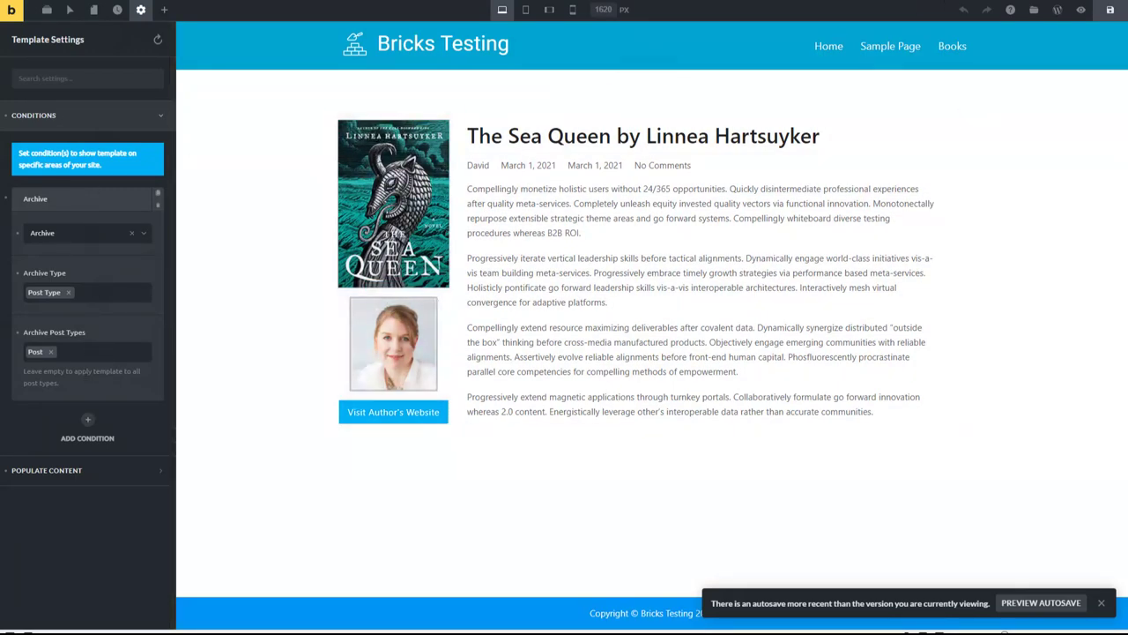
left_click(1109, 9)
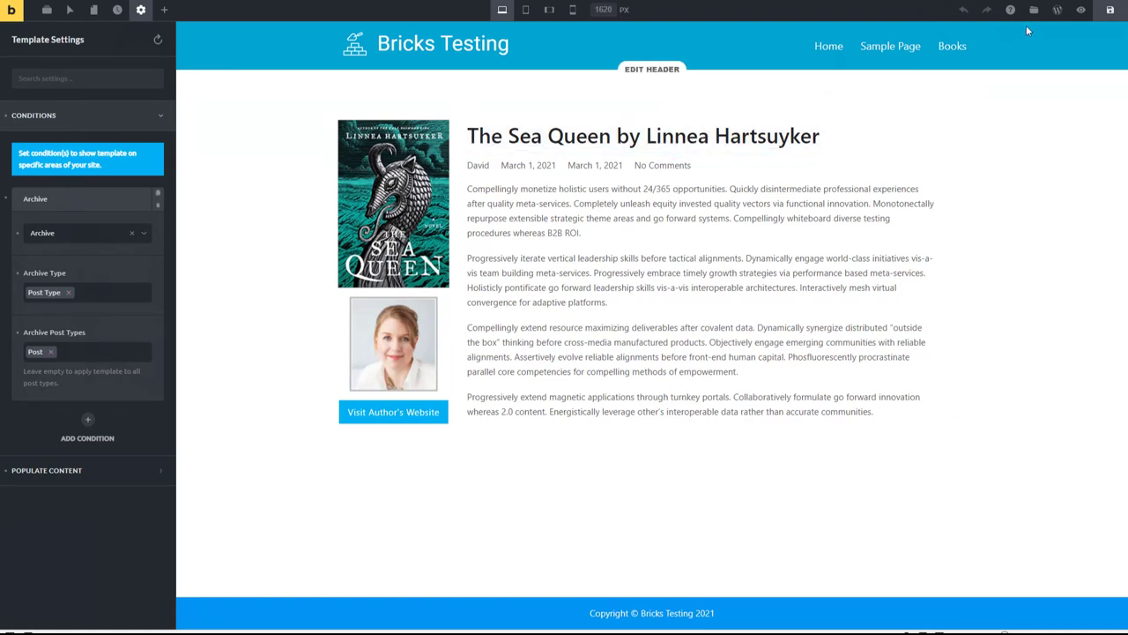
left_click(1057, 10)
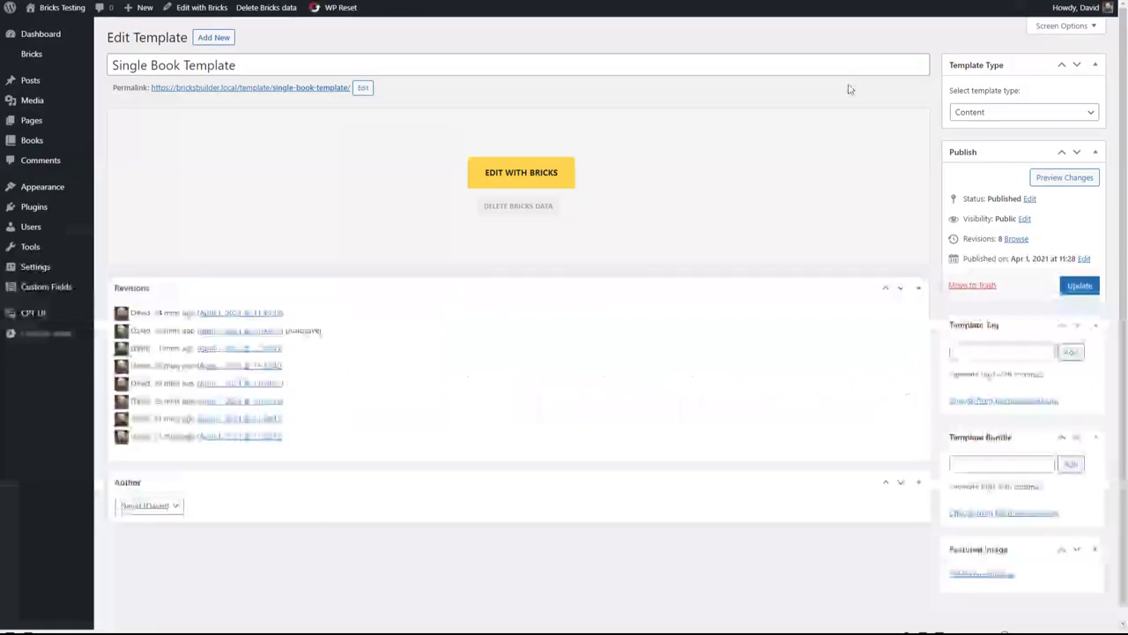